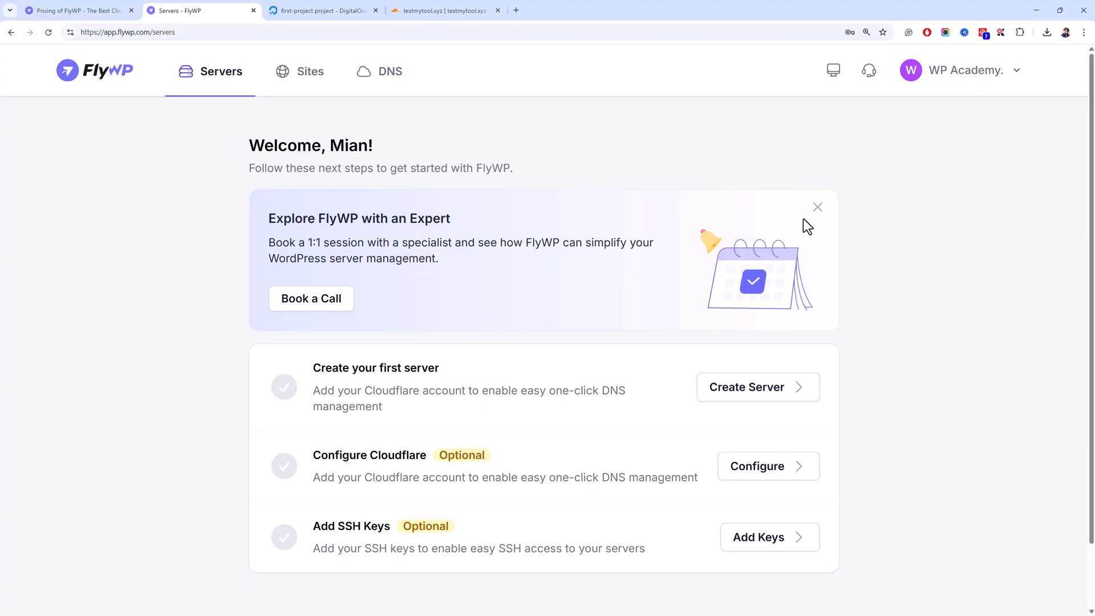
- Glance at the WP Academy account menu, then switch to the FlyWP pricing page tab
left_click(960, 67)
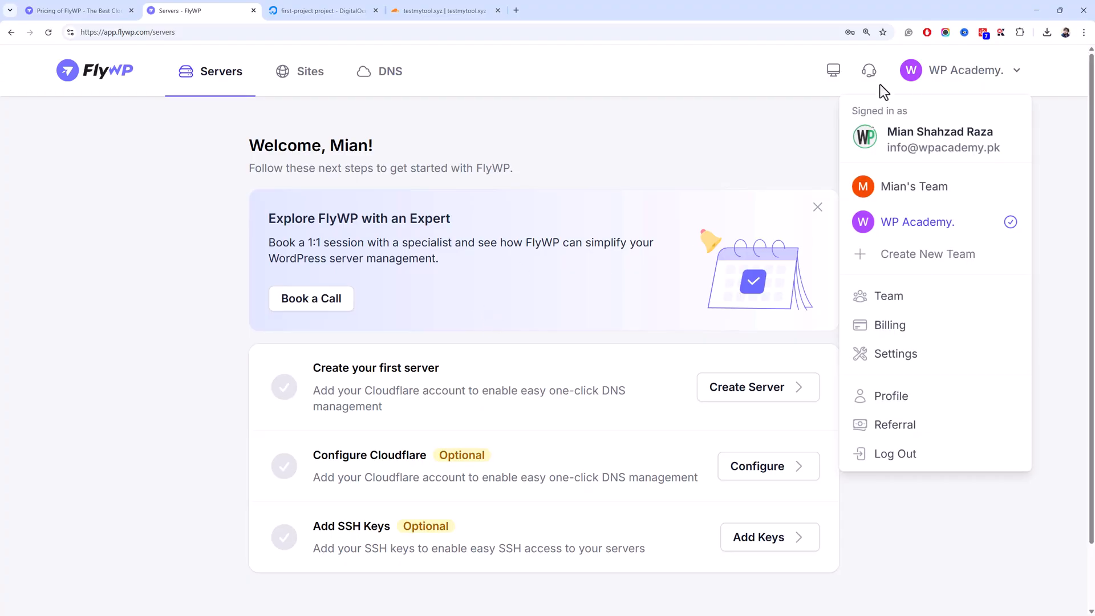
left_click(778, 140)
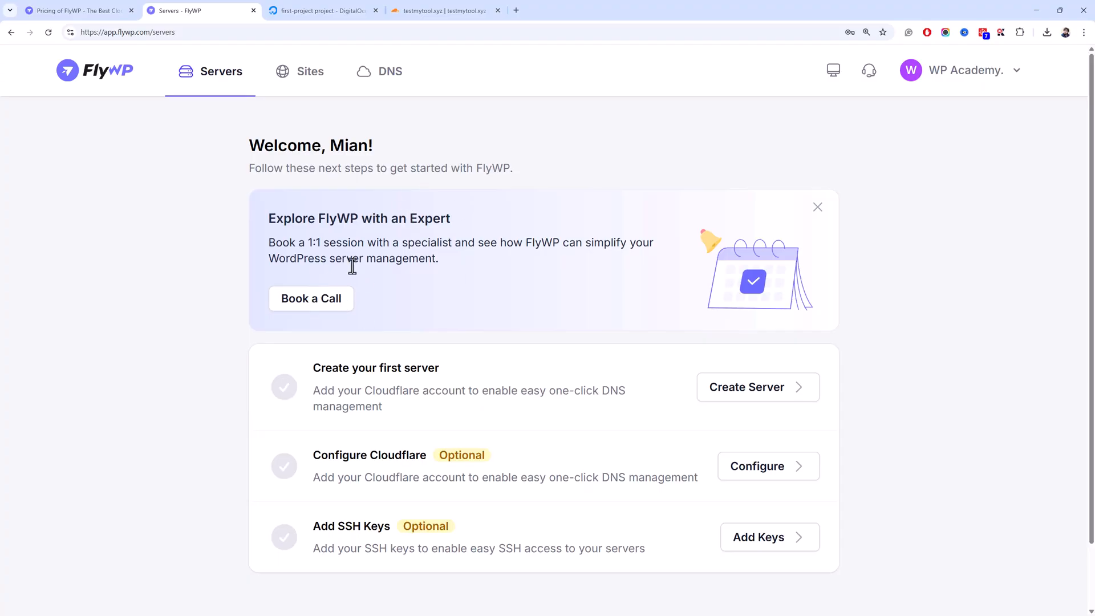
left_click(102, 10)
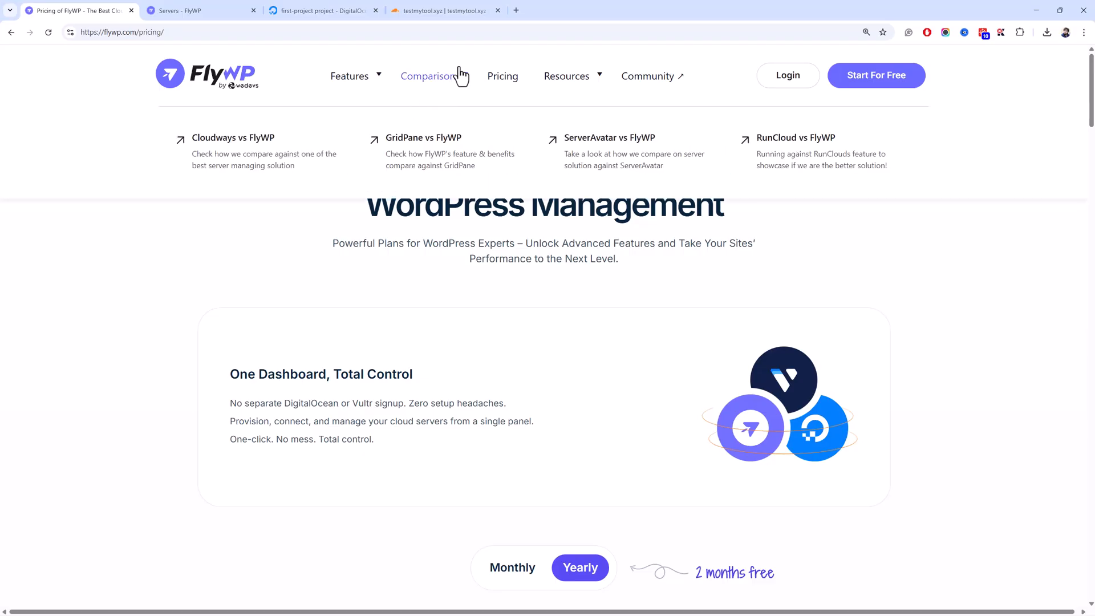
- Go to the flywp.com homepage, try Start For Free, and close the extra dashboard tab
left_click(256, 78)
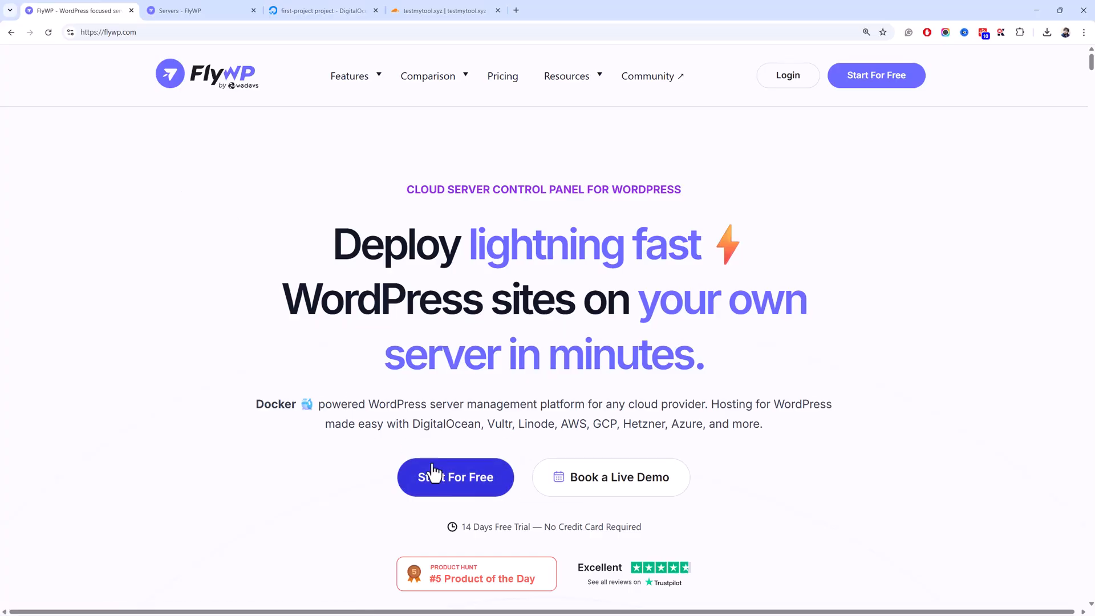
left_click(454, 478)
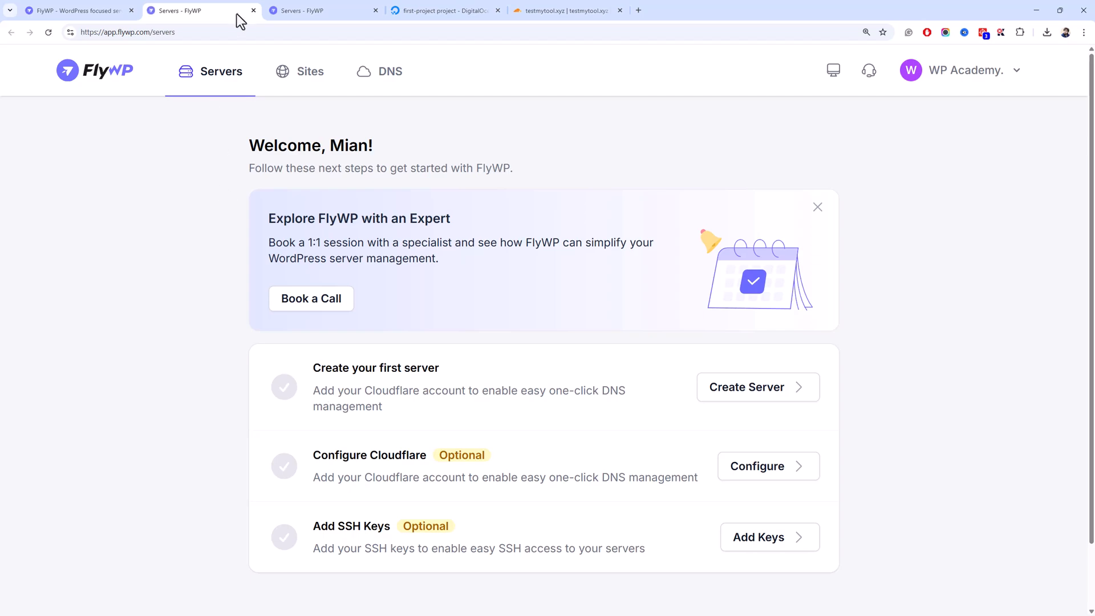
left_click(252, 12)
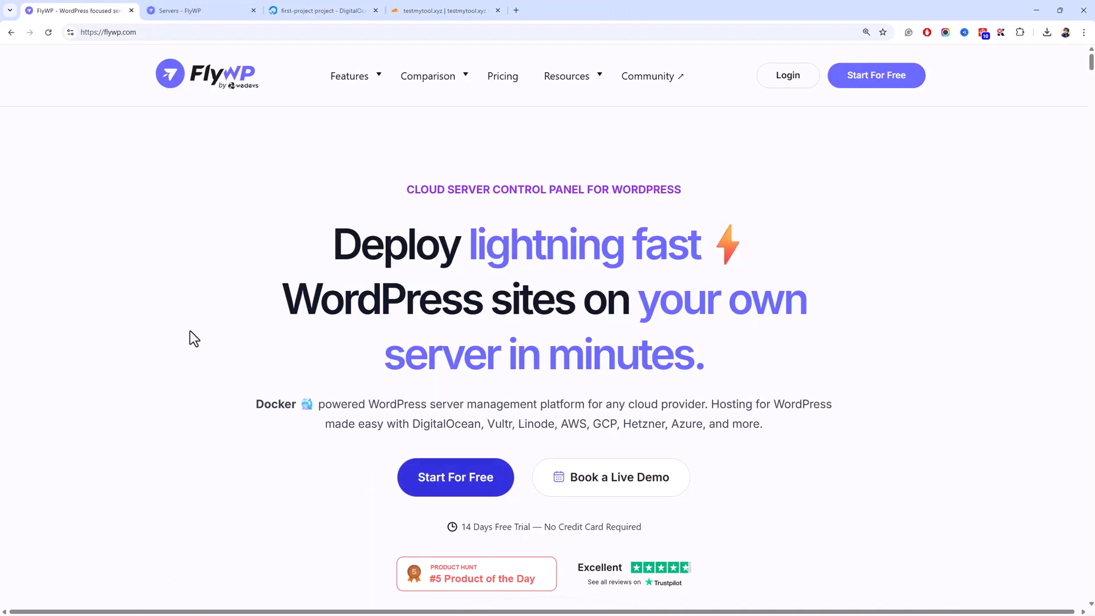
- Review the homepage features and testimonials, dismiss the expert popup, and return to the Servers tab
scroll(186, 330, "down", 5)
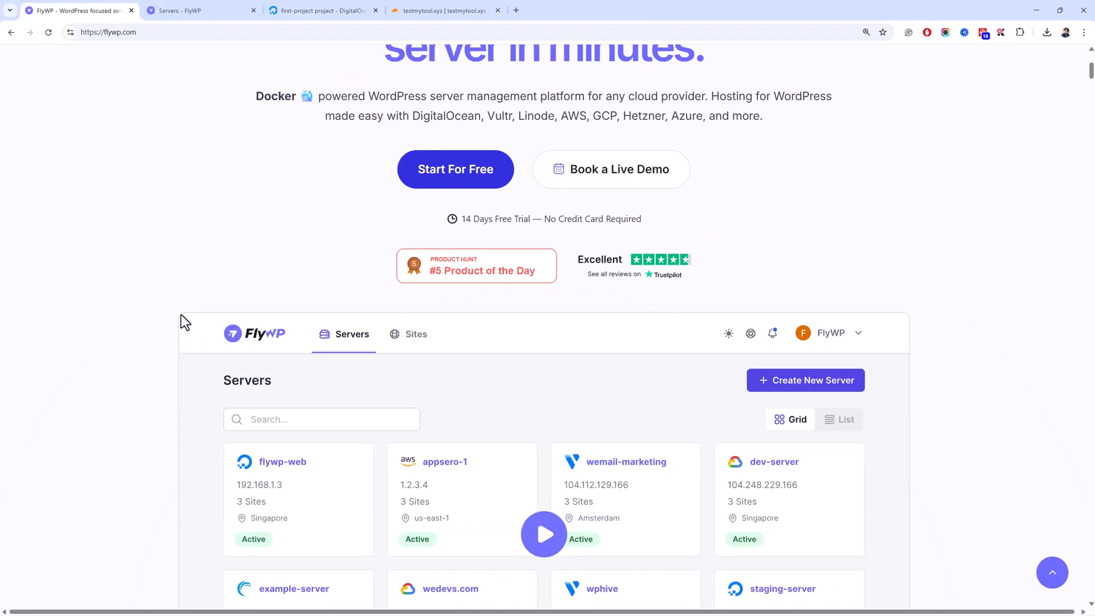
scroll(180, 315, "down", 5)
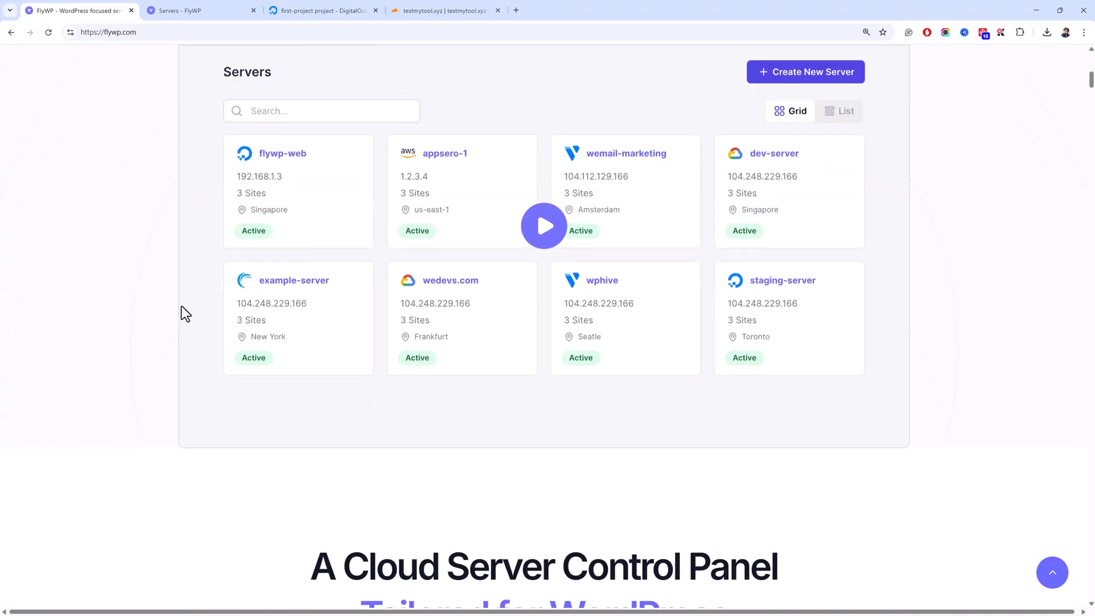
scroll(181, 311, "down", 5)
scroll(182, 311, "down", 4)
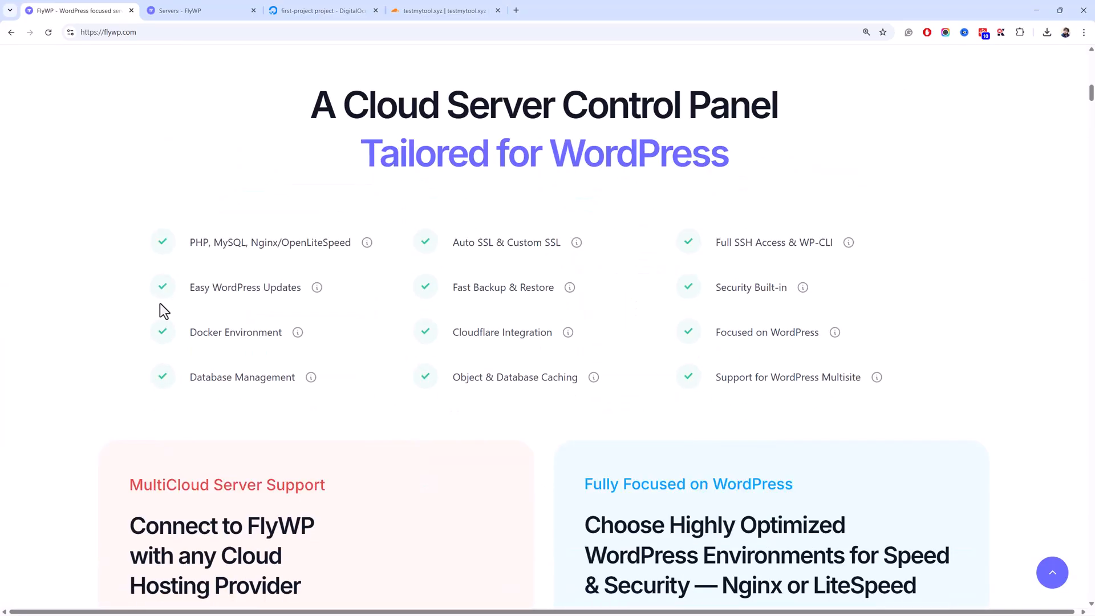
scroll(158, 303, "down", 1)
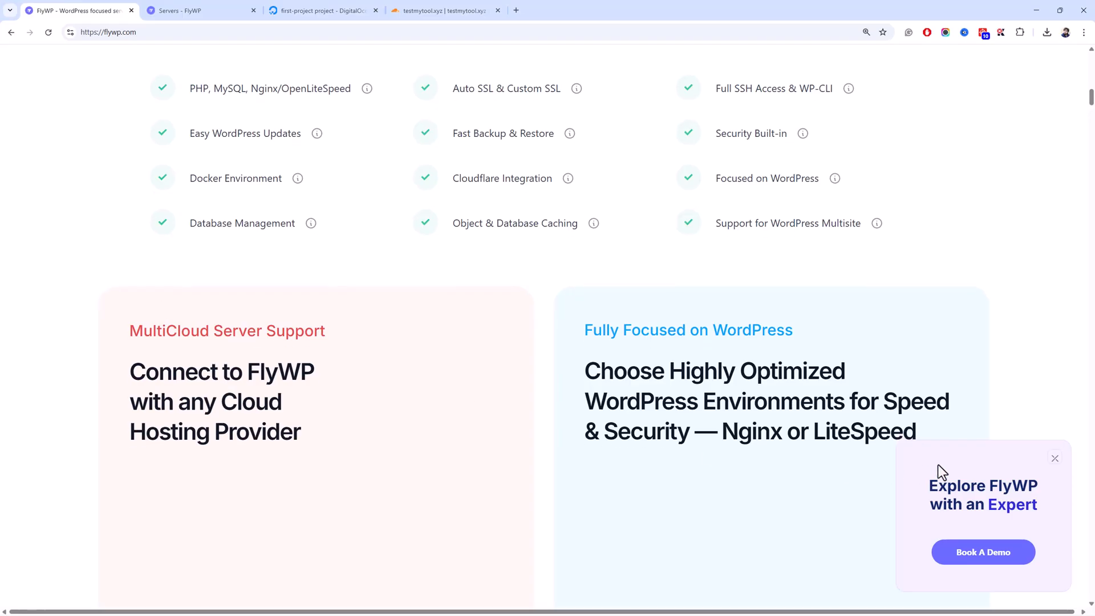
left_click(1055, 458)
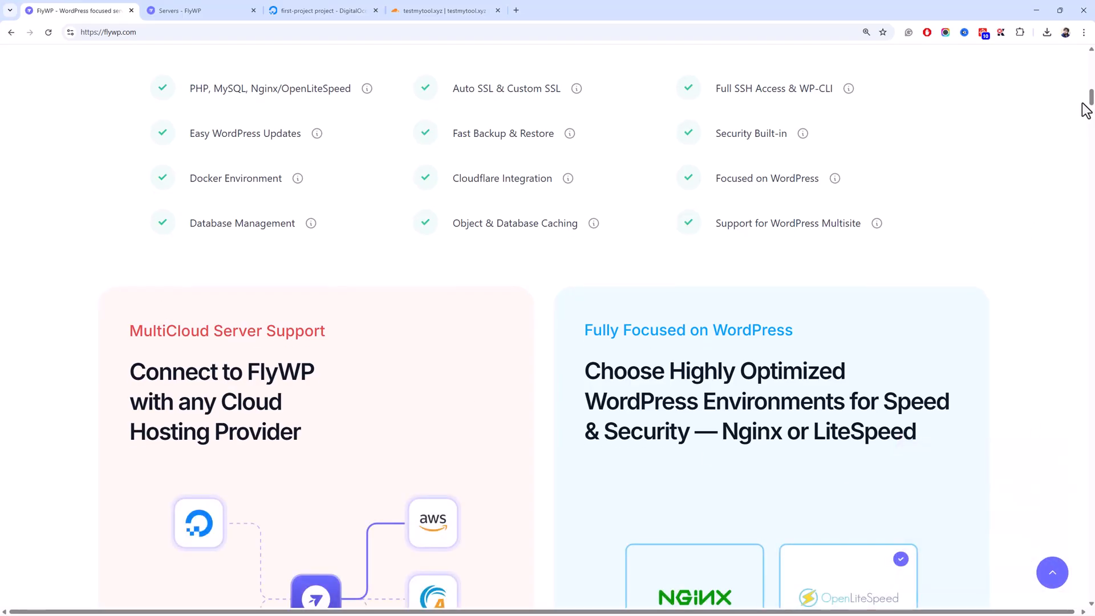
left_click_drag(1090, 98, 1091, 216)
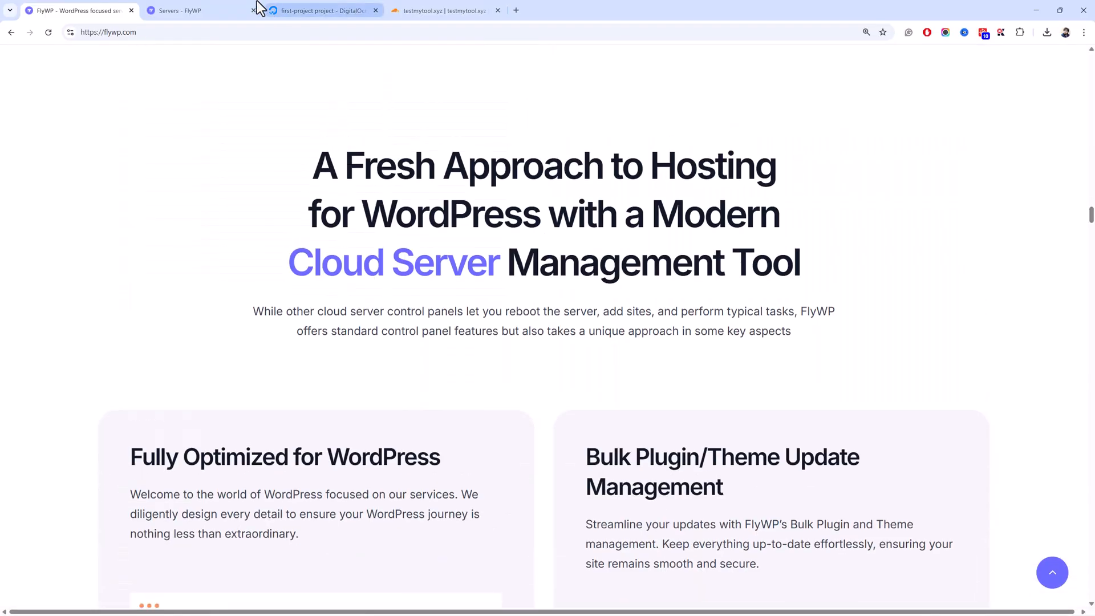
left_click(187, 10)
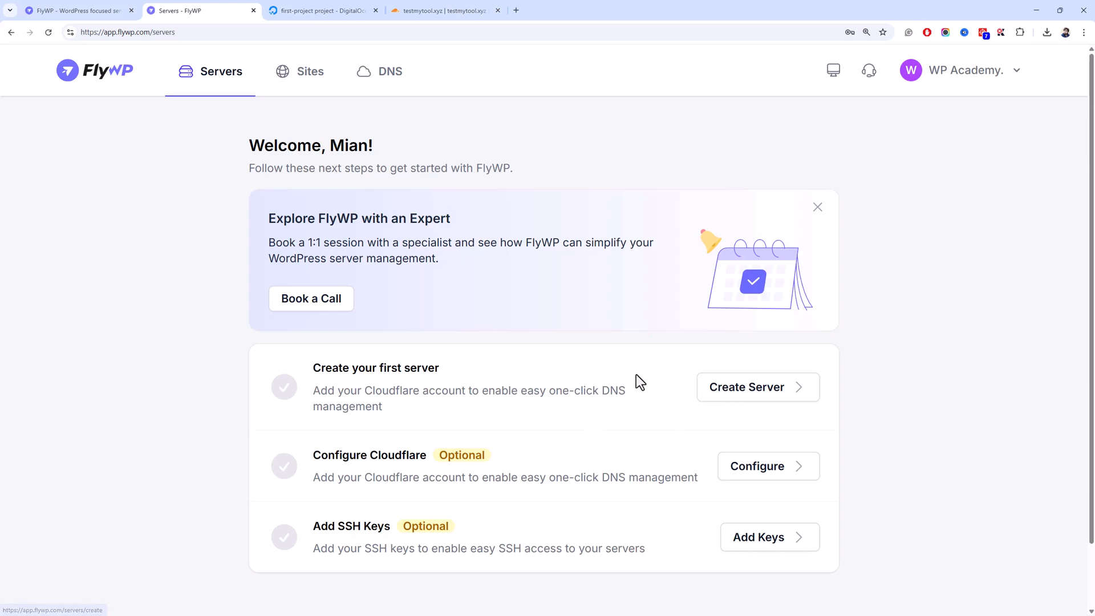
- Tour Servers, Sites, DNS and the testmytool.xyz Cloudflare overview, then start creating a server
left_click(213, 87)
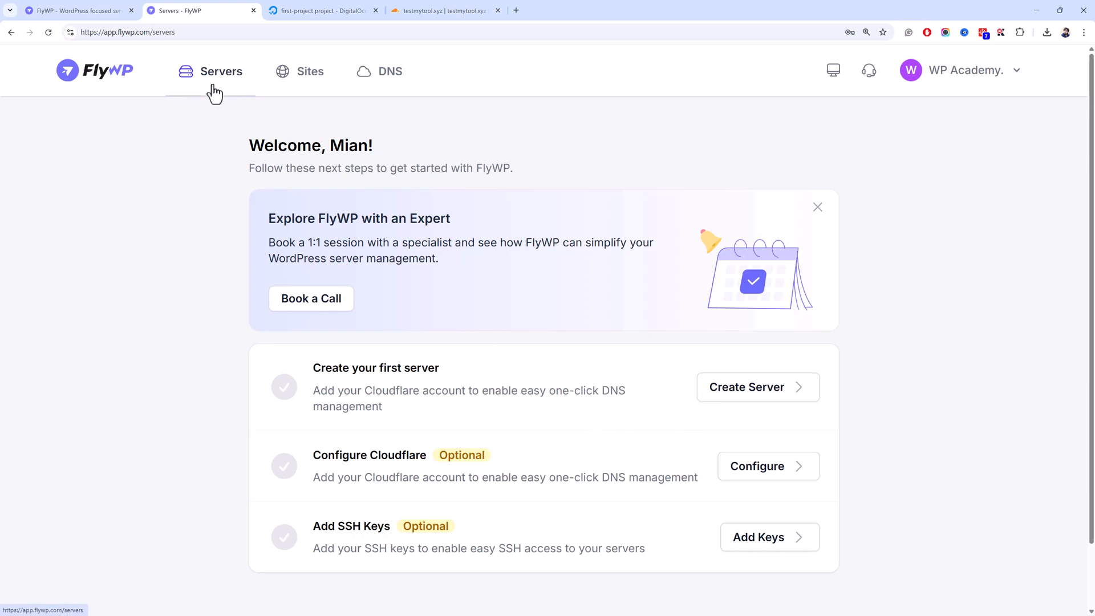
left_click(299, 90)
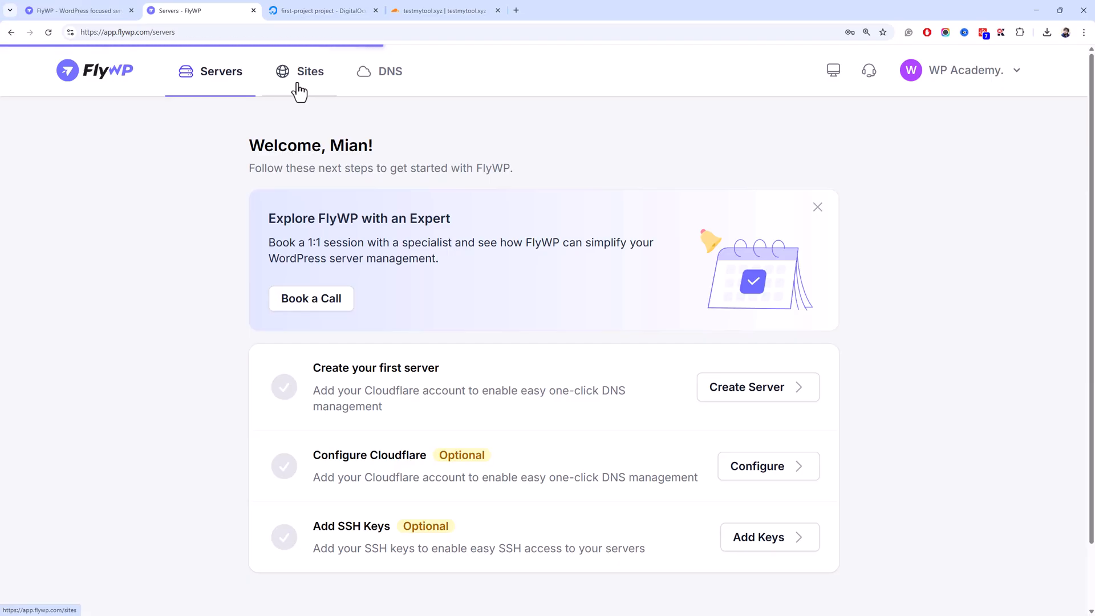
left_click(401, 84)
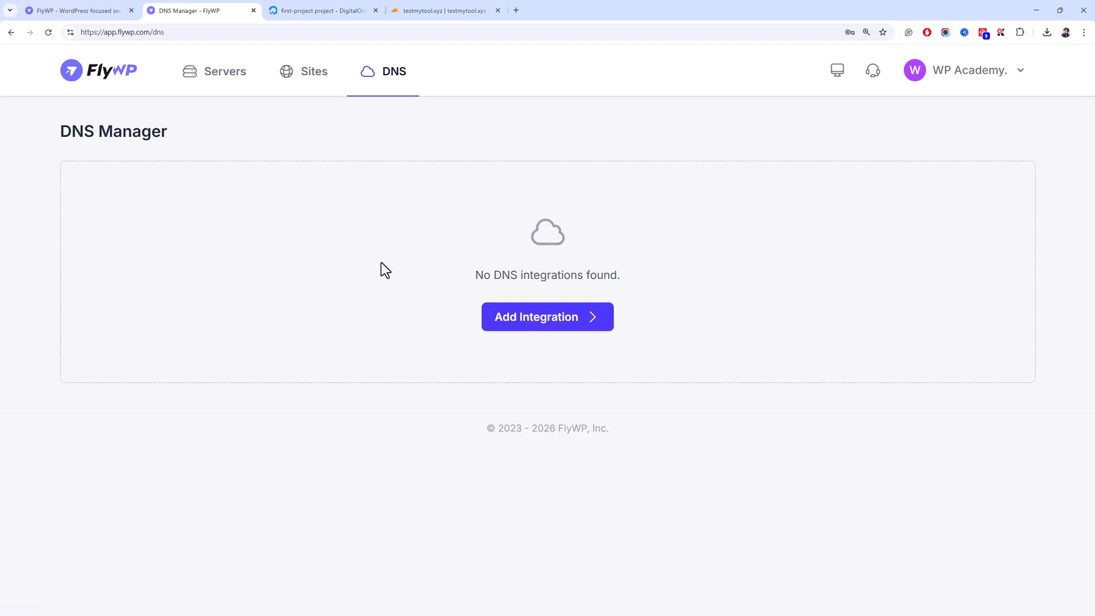
left_click(399, 9)
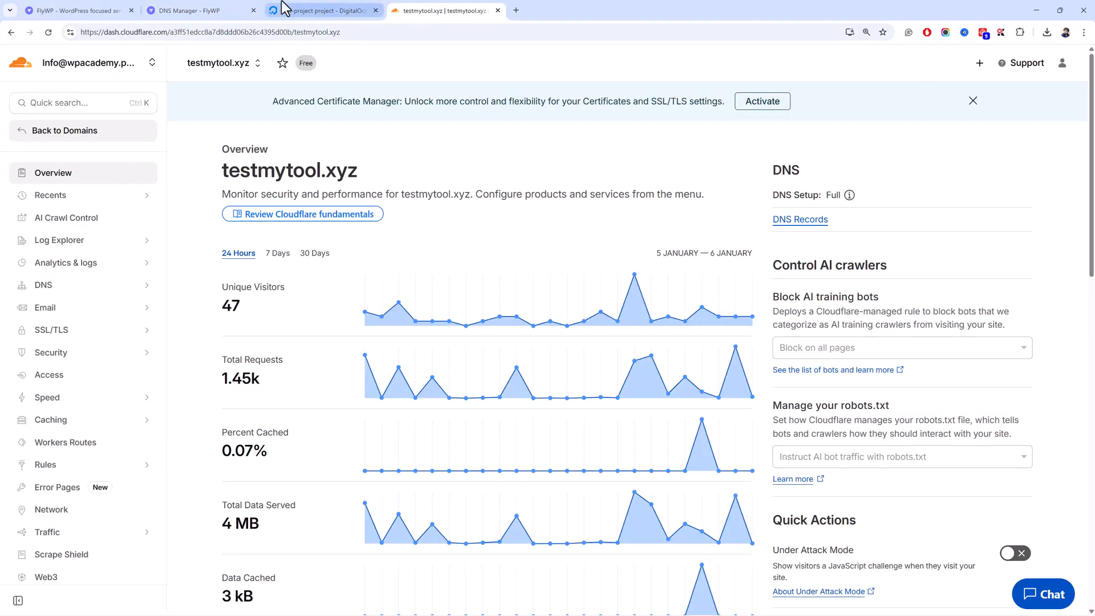
left_click(222, 8)
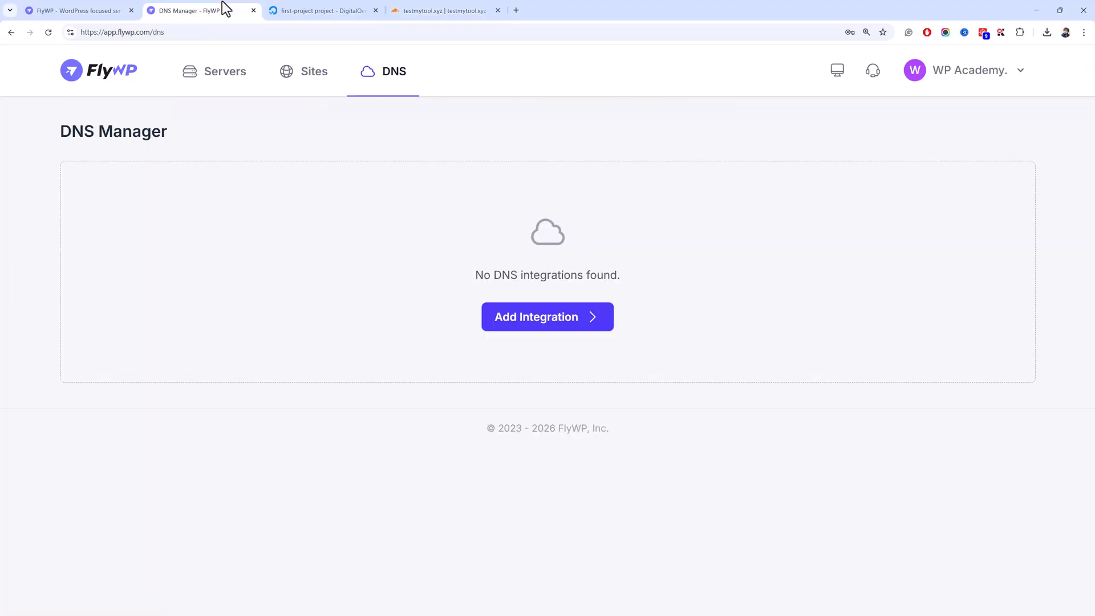
left_click(235, 72)
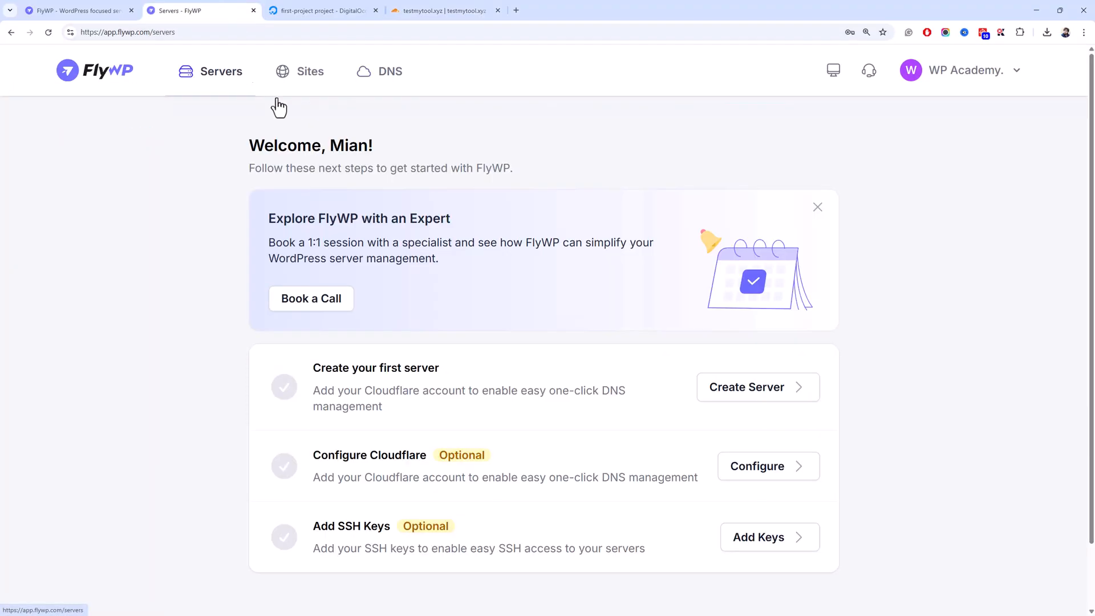
left_click(781, 395)
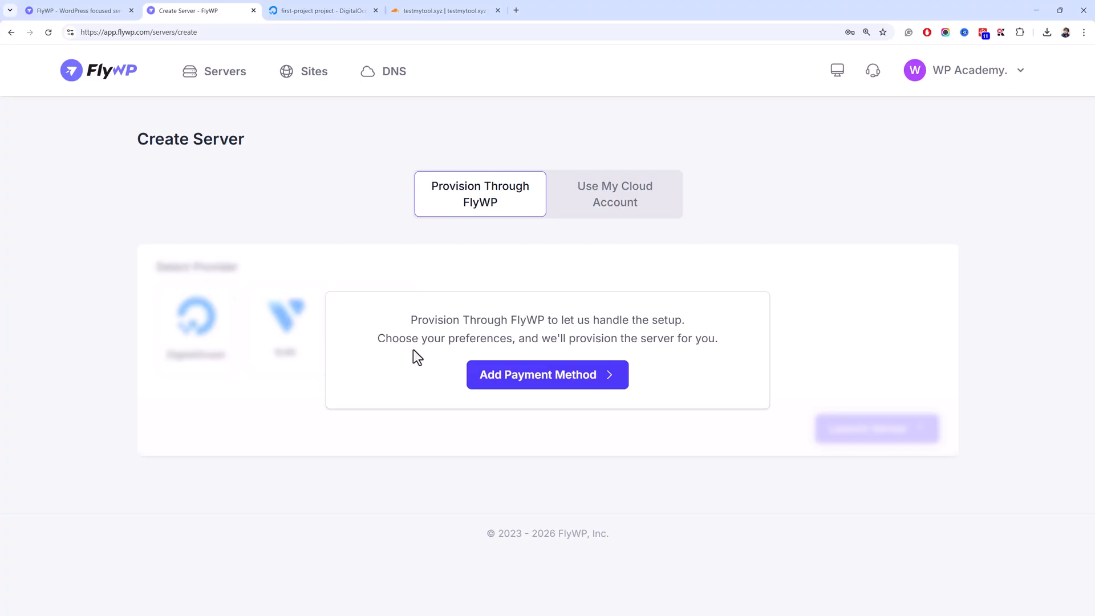
- Choose your own cloud account with DigitalOcean as provider and look at the API Token field
left_click(322, 11)
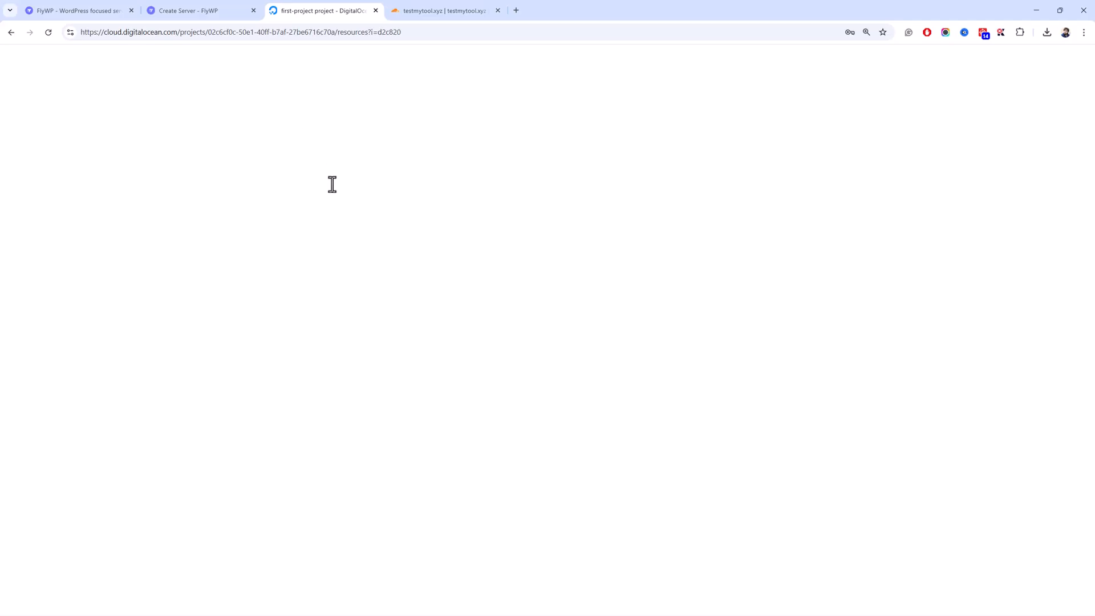
left_click(228, 10)
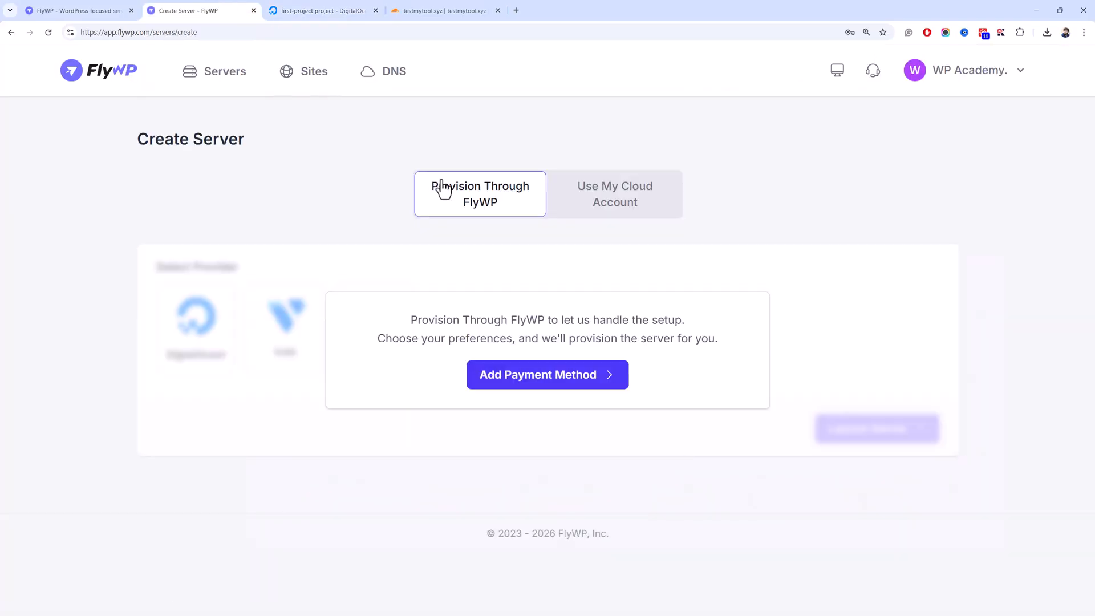
left_click(584, 194)
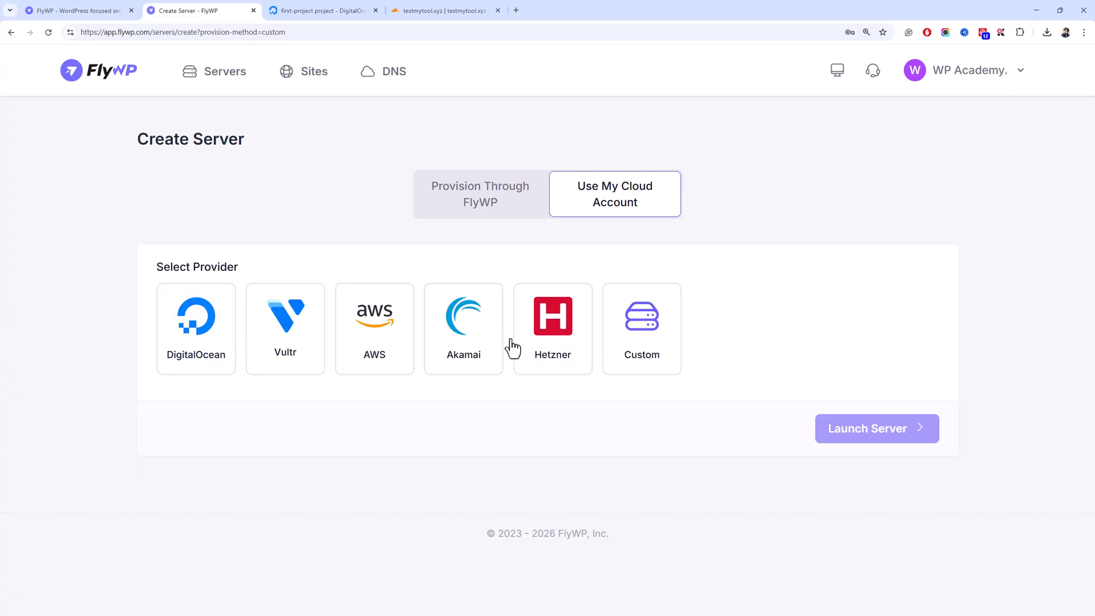
left_click(221, 370)
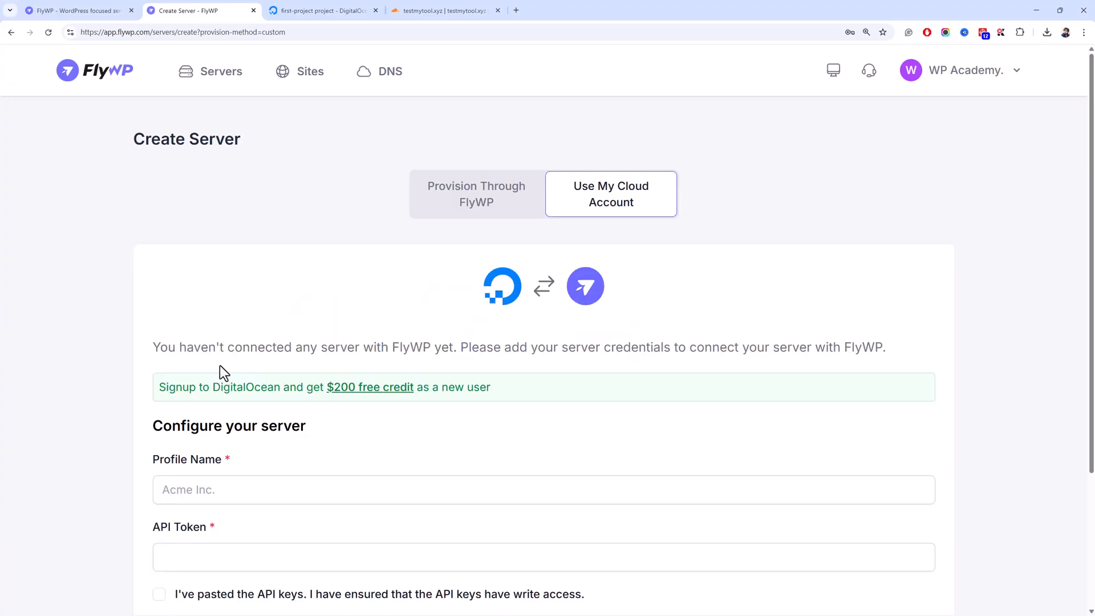
scroll(224, 363, "down", 3)
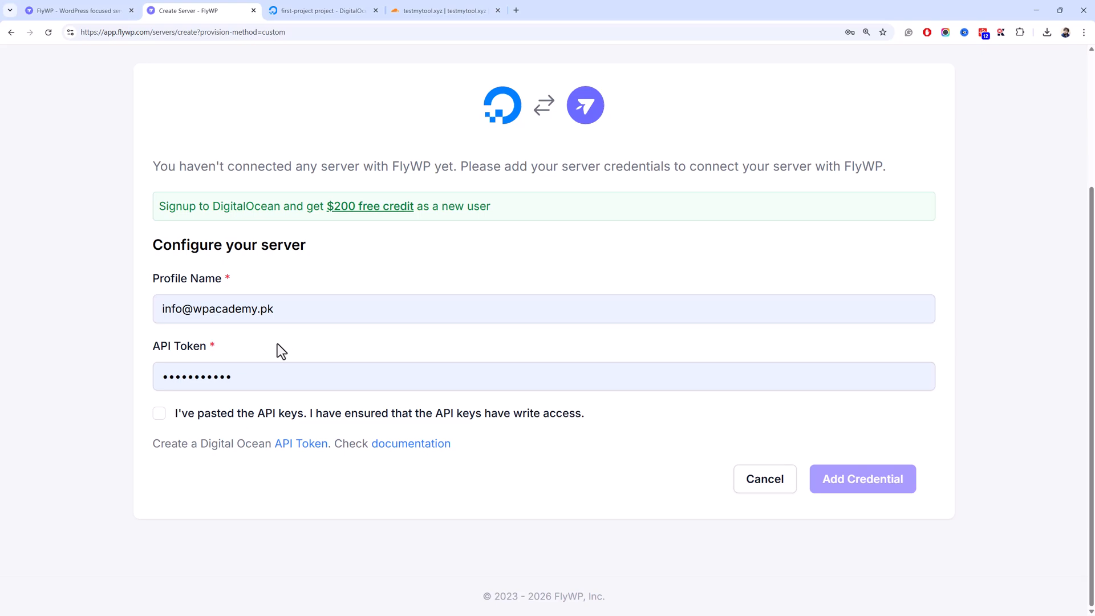
scroll(284, 367, "up", 3)
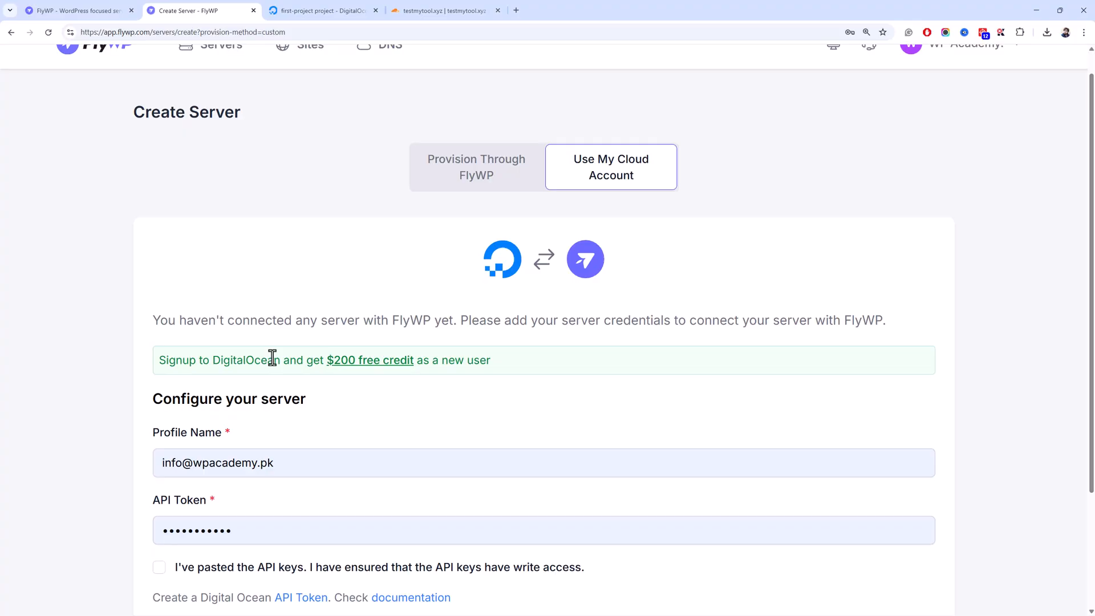
scroll(272, 357, "down", 3)
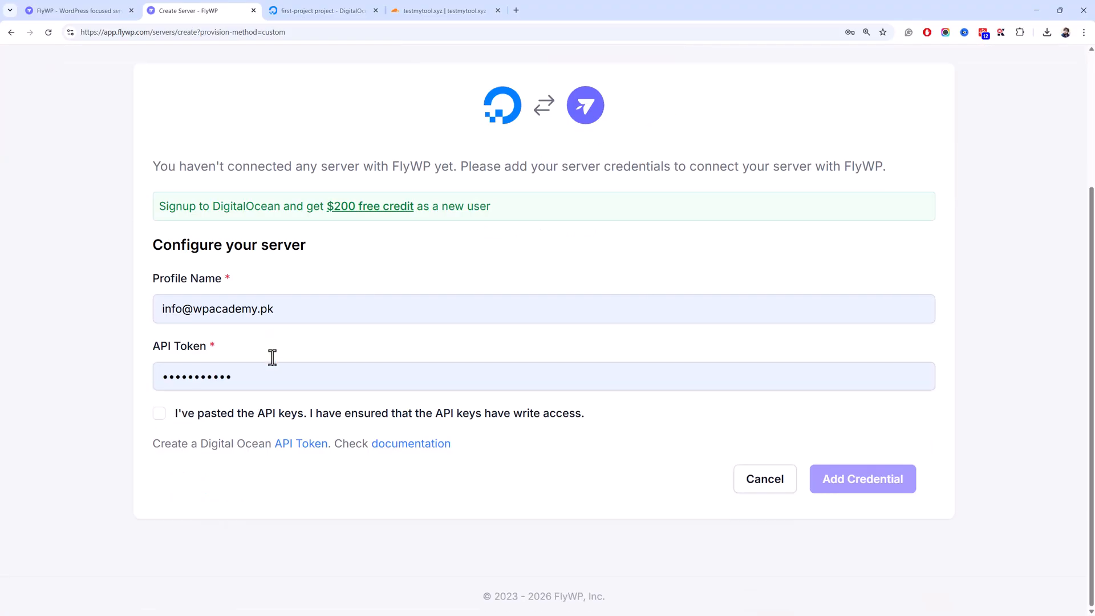
left_click(305, 377)
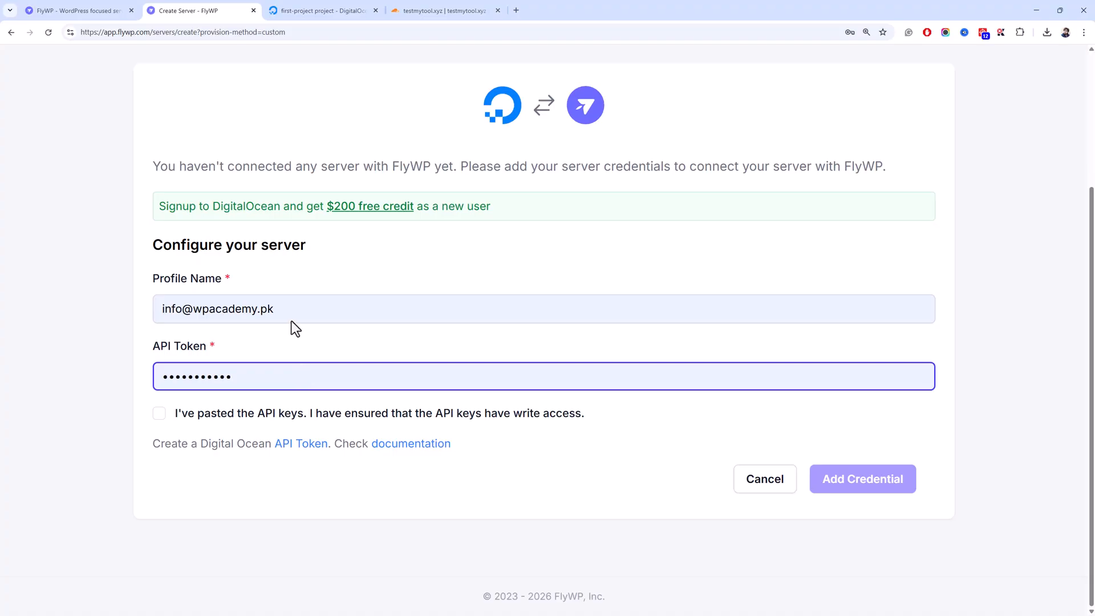
- Go back and reselect your own cloud account, this time with the Custom provider
left_click(293, 9)
left_click(228, 9)
scroll(465, 169, "up", 3)
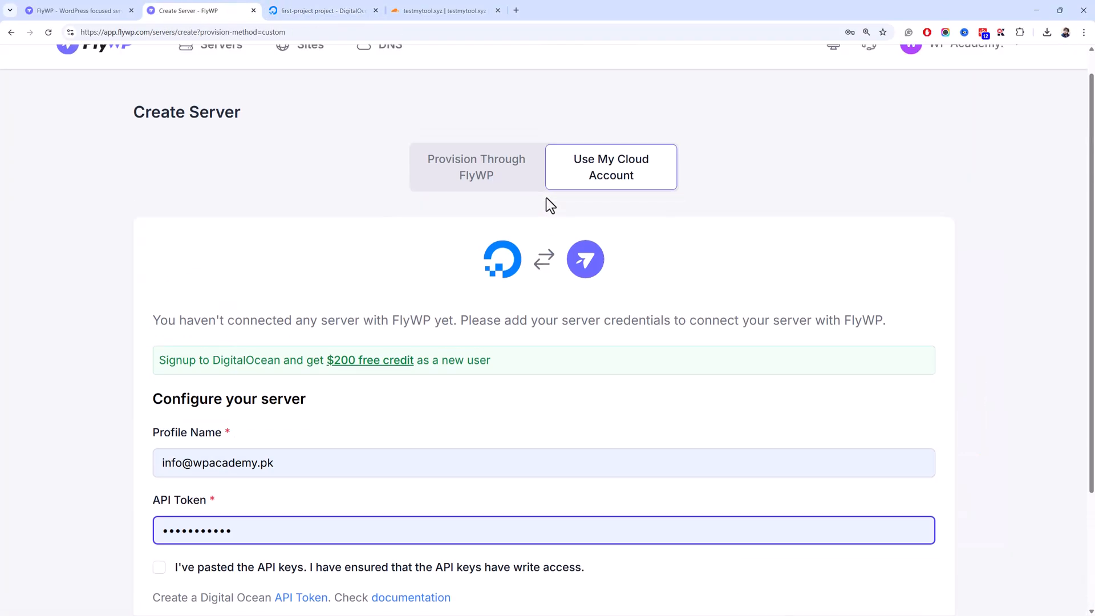
left_click(59, 74)
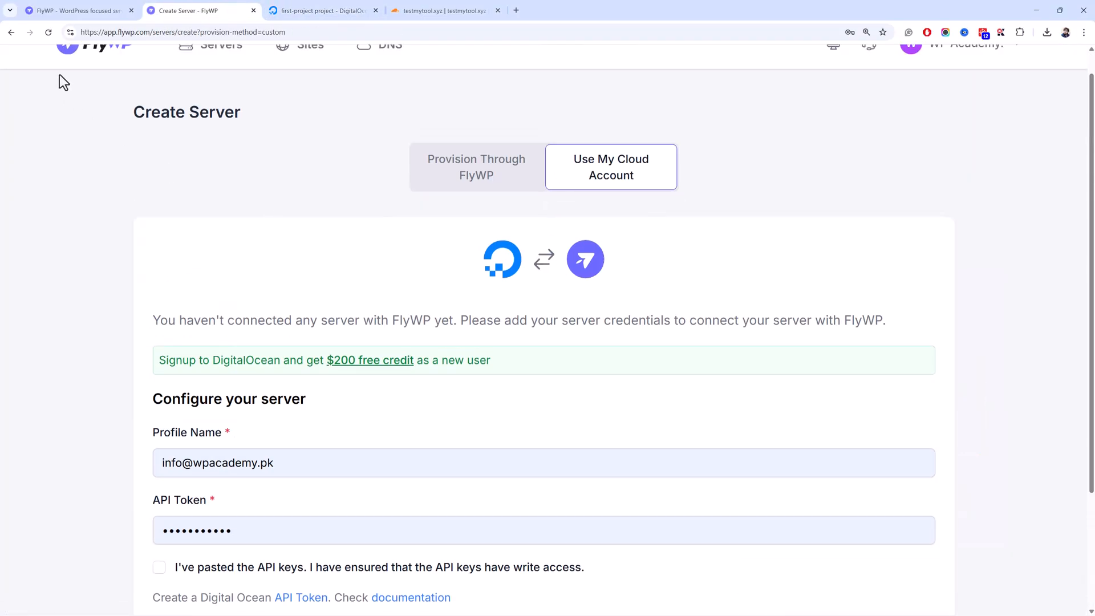
left_click(13, 36)
left_click(663, 200)
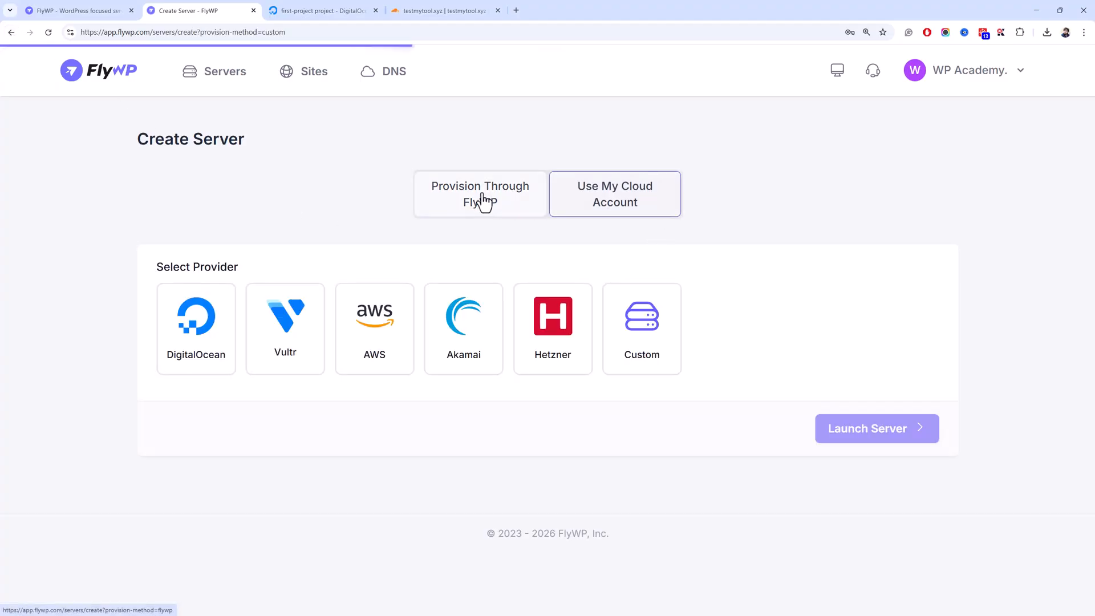
left_click(640, 351)
scroll(359, 313, "down", 3)
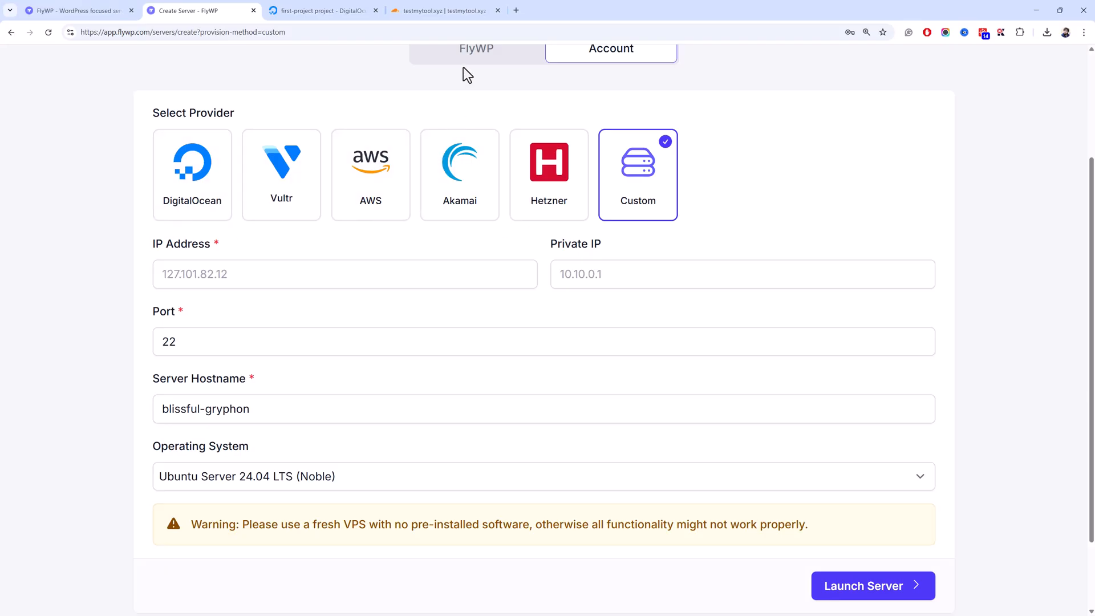
- Review the custom server fields: IP, port 22, hostname blissful-gryphon, Ubuntu 24.04 LTS
left_click(436, 278)
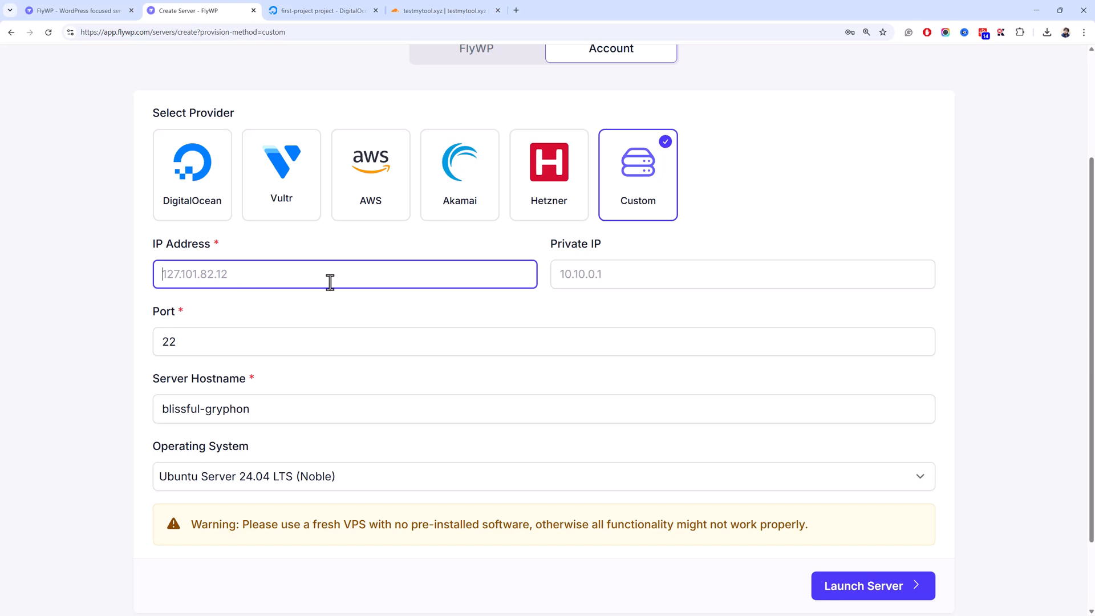
left_click(188, 344)
left_click_drag(187, 344, 147, 350)
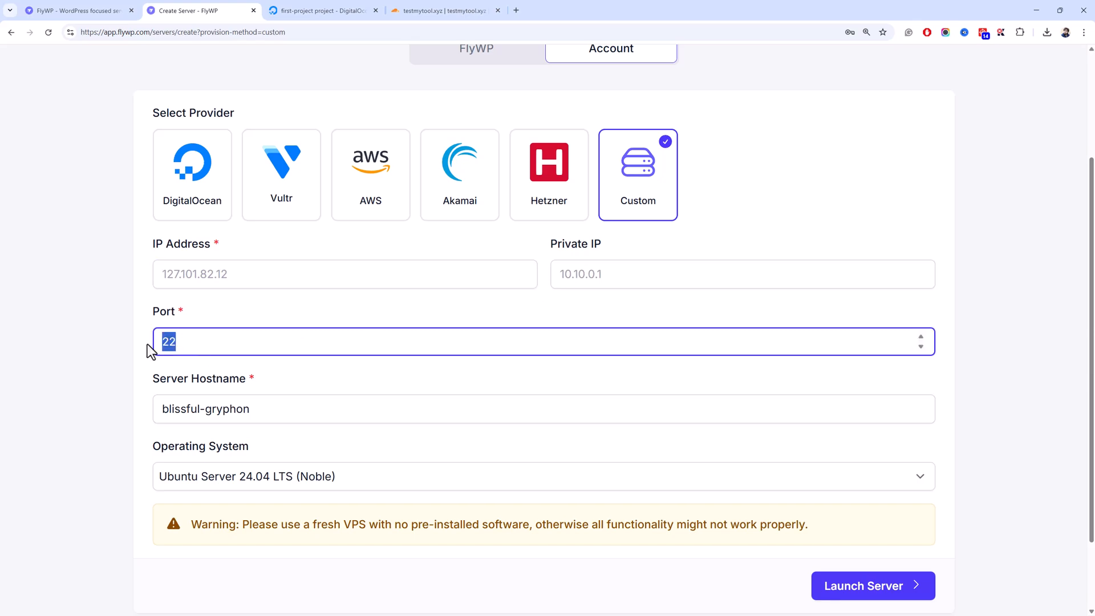
left_click_drag(252, 409, 153, 411)
scroll(214, 397, "down", 2)
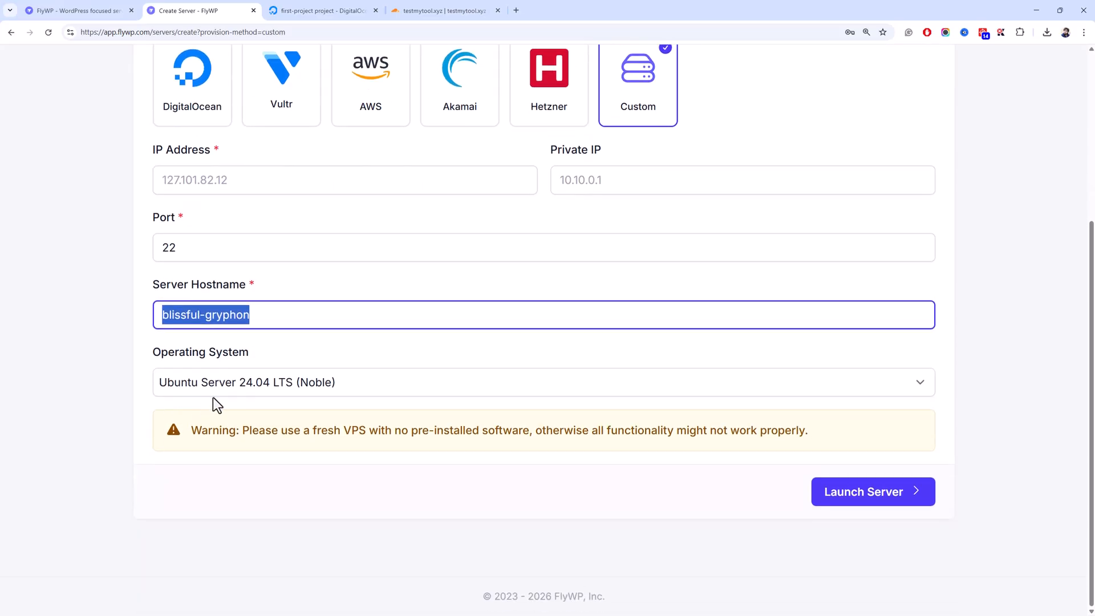
left_click(214, 386)
left_click(139, 392)
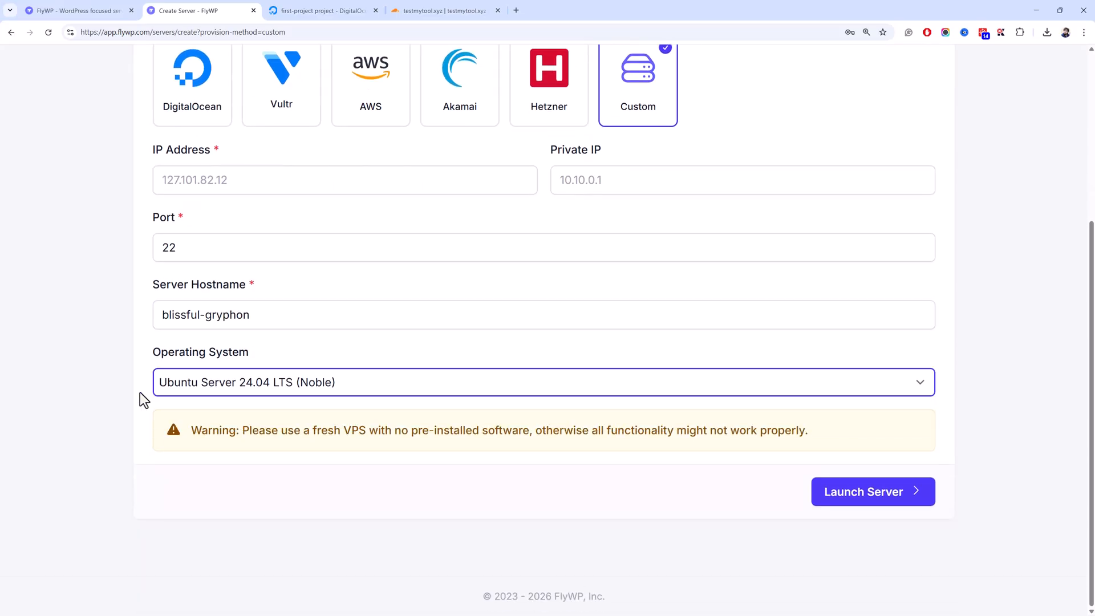
left_click(215, 383)
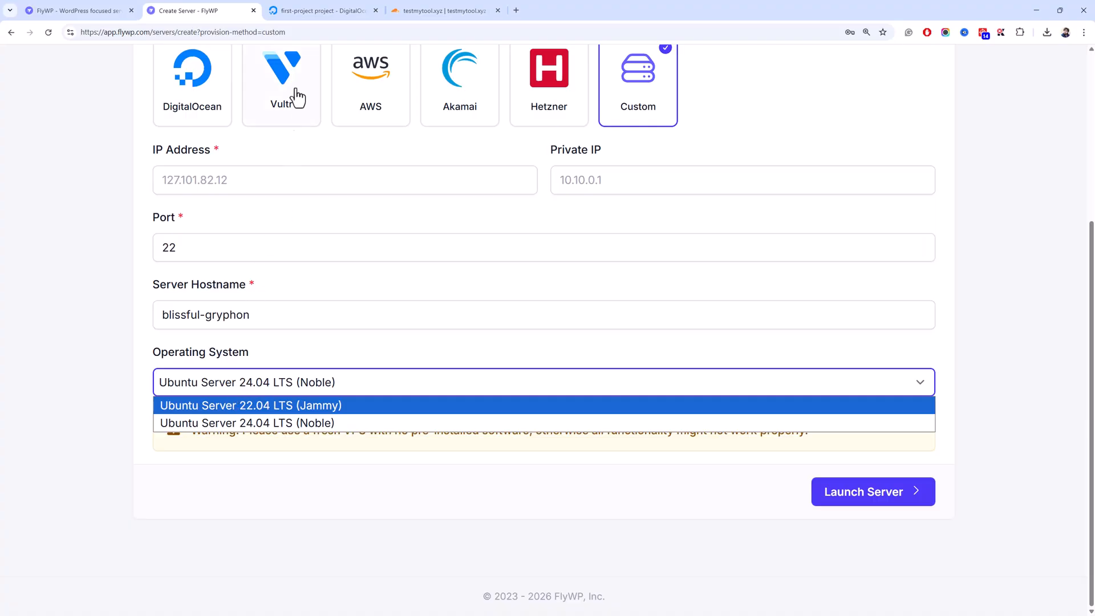
- On the DigitalOcean project page, choose Create > Droplets
left_click(296, 20)
left_click(748, 77)
left_click(750, 150)
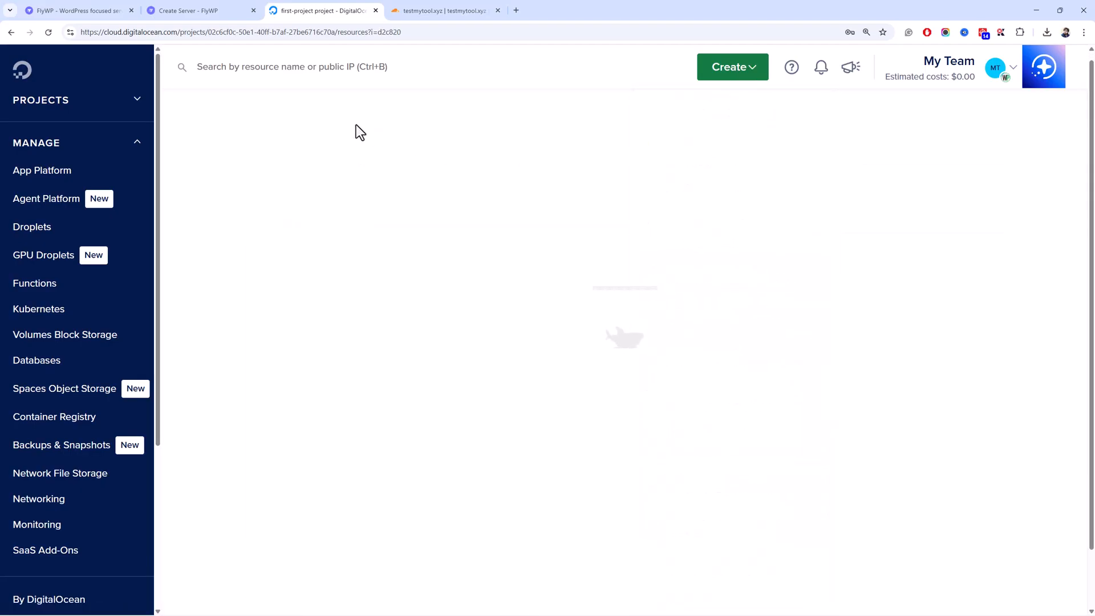
- Set the new Droplet's region to New York (NYC3)
left_click(219, 6)
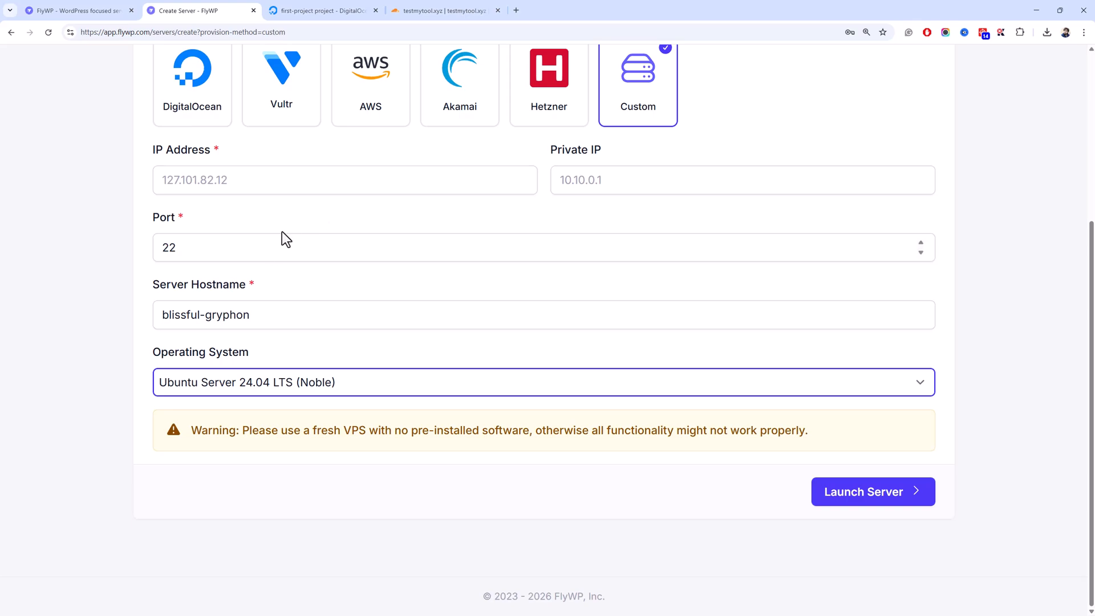
left_click(324, 10)
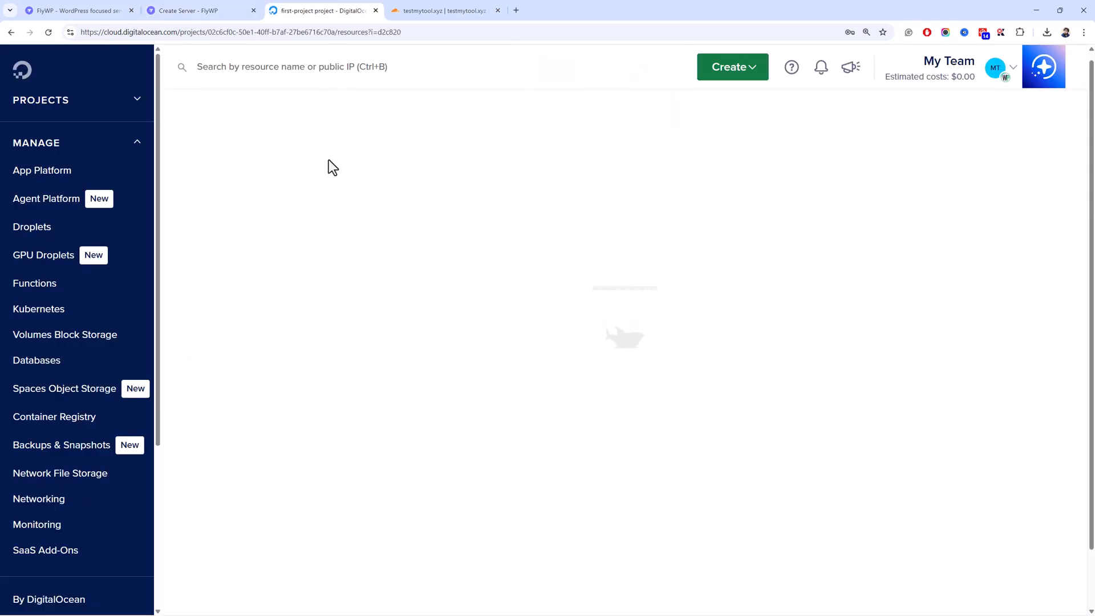
left_click(249, 6)
left_click(282, 181)
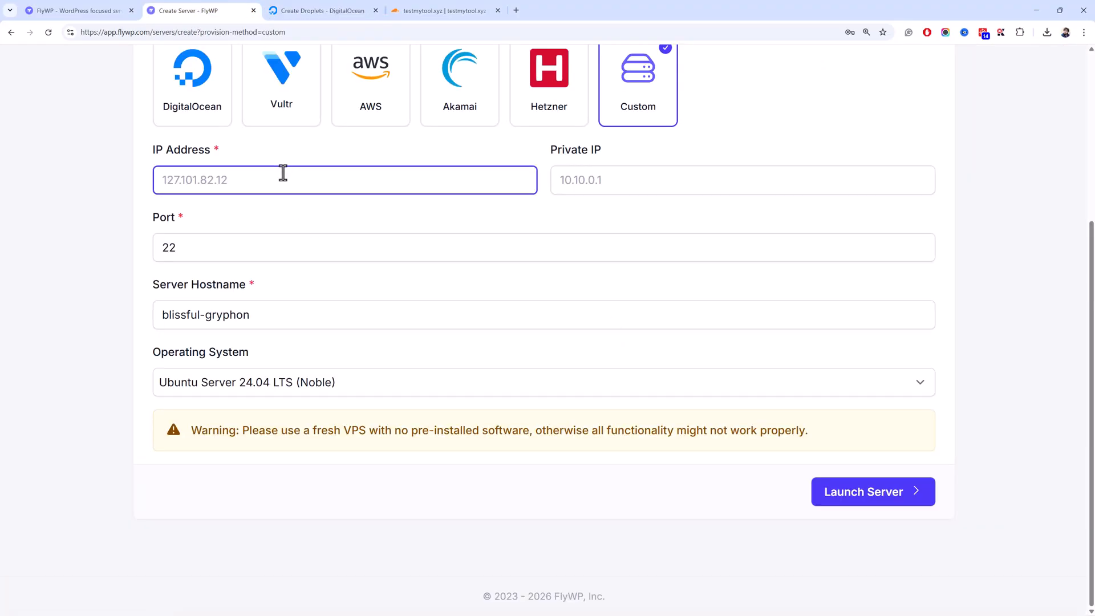
scroll(284, 170, "up", 3)
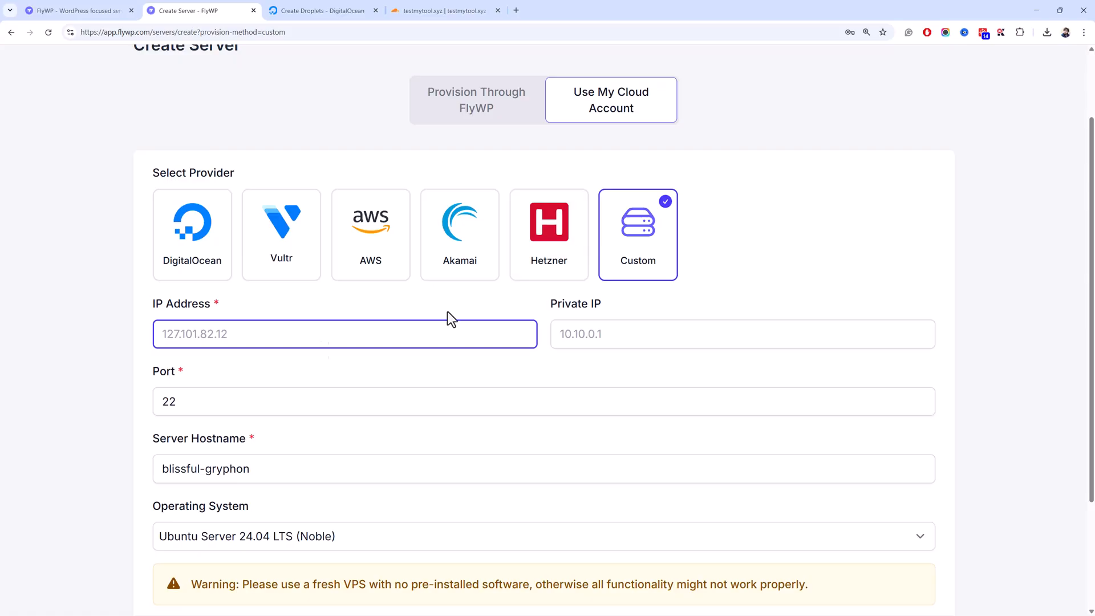
left_click(289, 11)
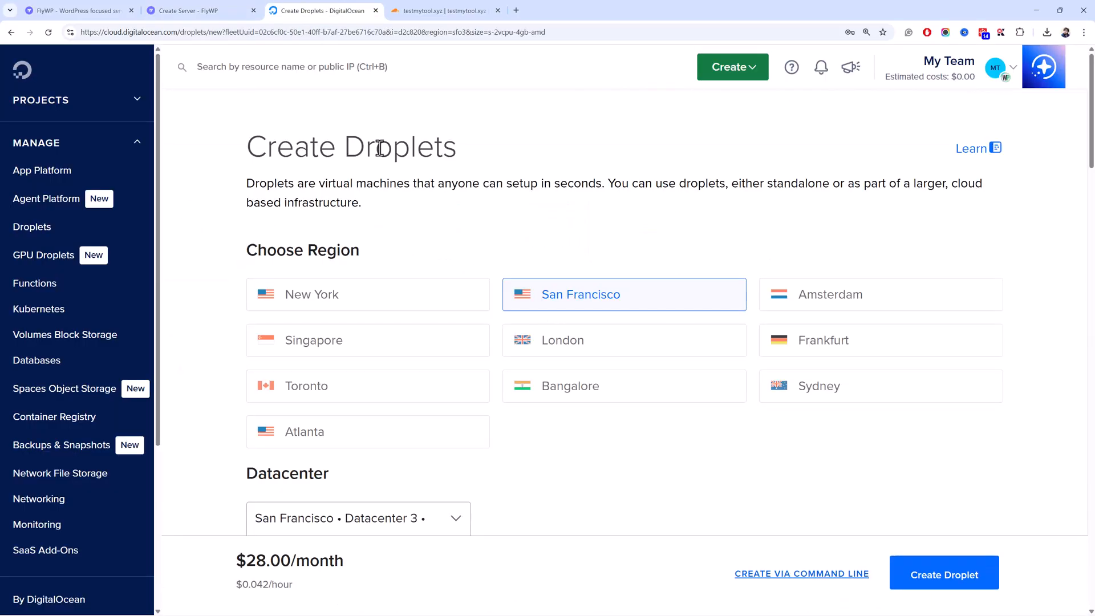
scroll(420, 220, "down", 3)
left_click(378, 152)
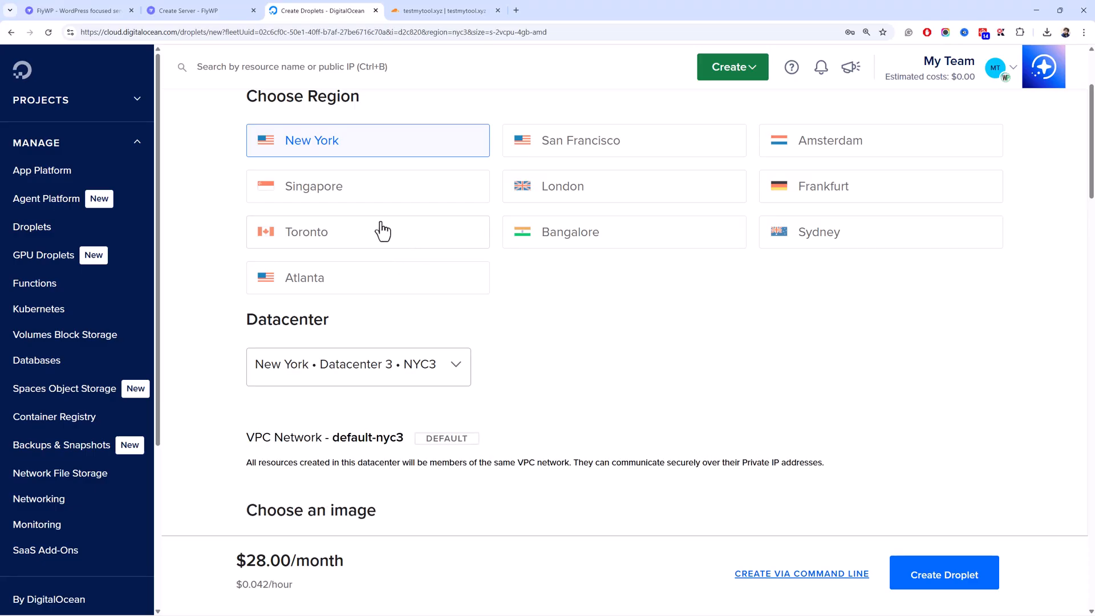
scroll(232, 191, "up", 3)
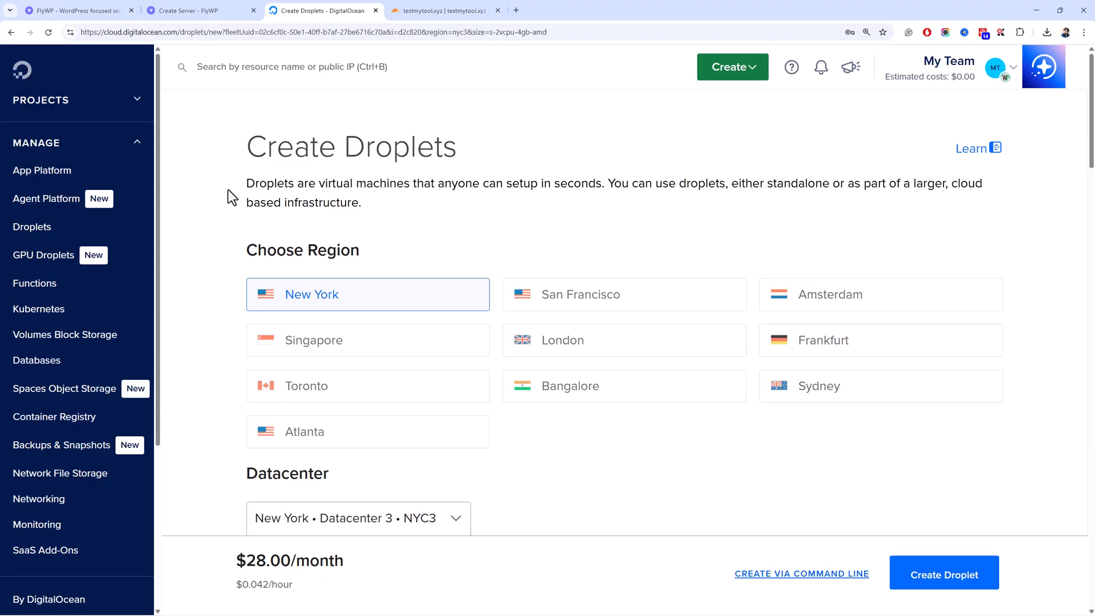
- Pick DigitalOcean as the provider in the FlyWP server form
left_click(234, 9)
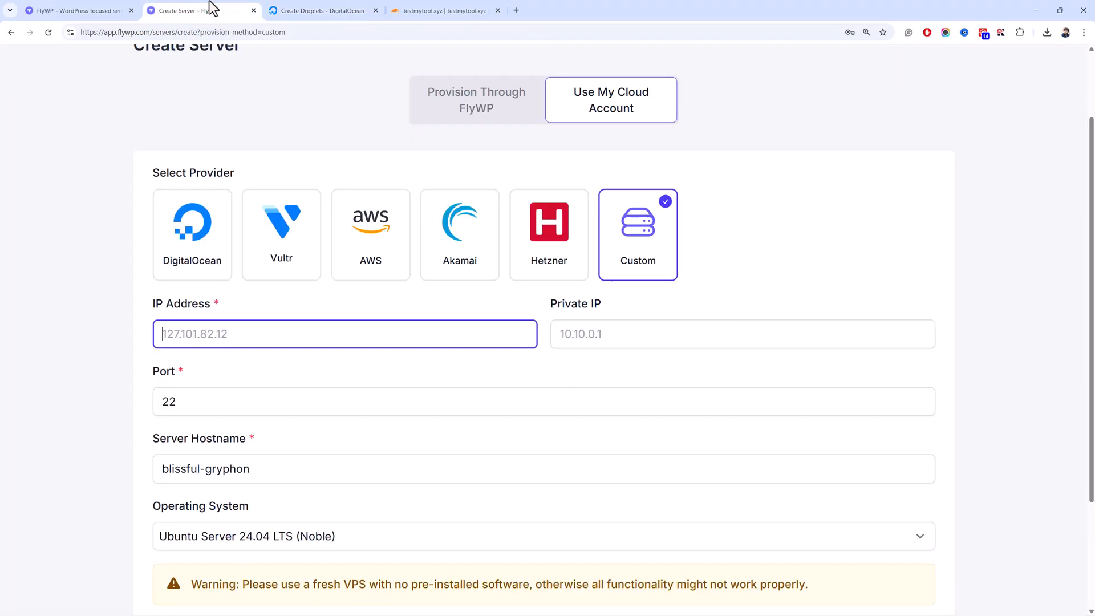
left_click(229, 229)
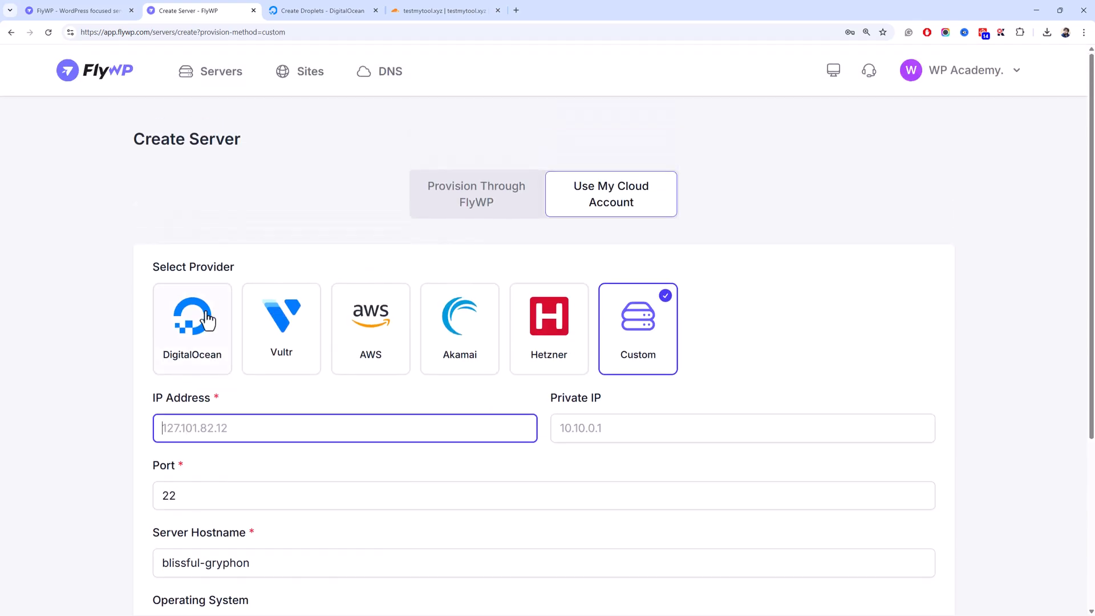
scroll(245, 291, "down", 3)
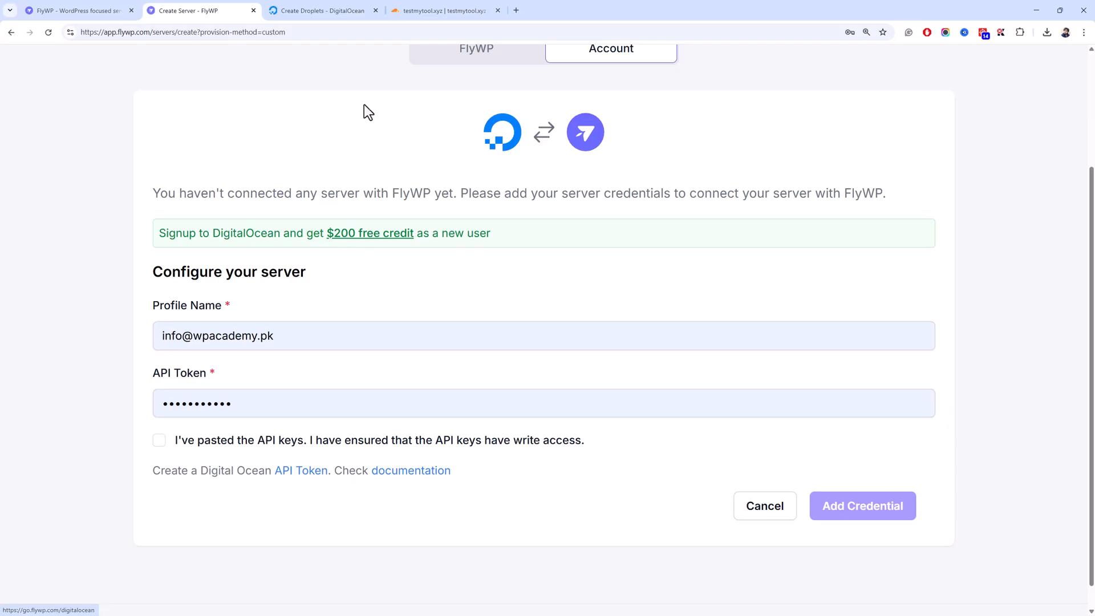
- Keep Ubuntu 24.04 (LTS) x64 as the Droplet image version
left_click(363, 8)
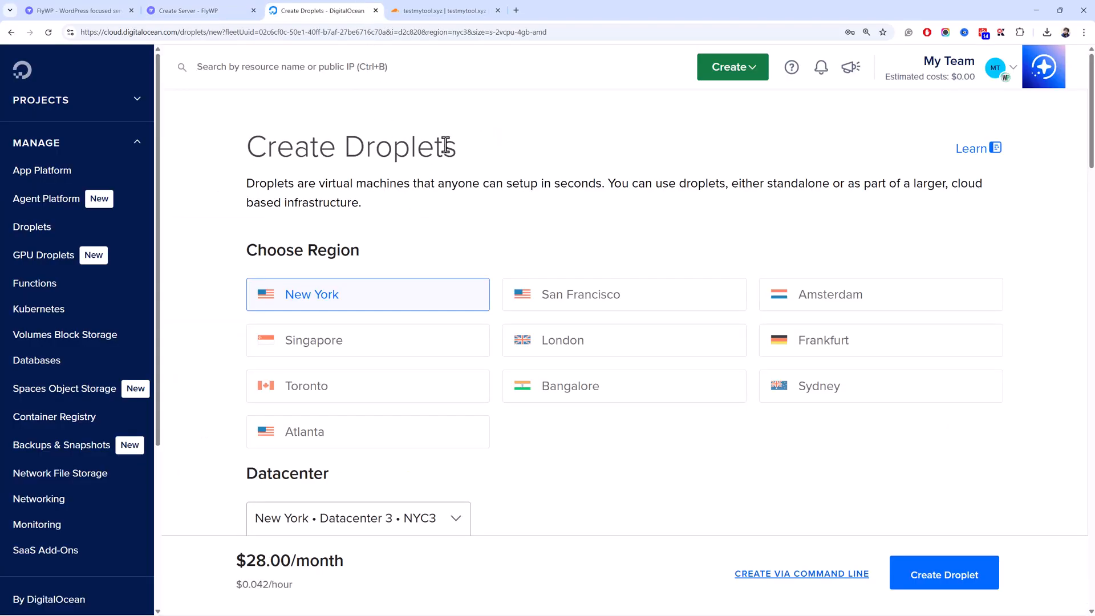
scroll(447, 146, "down", 3)
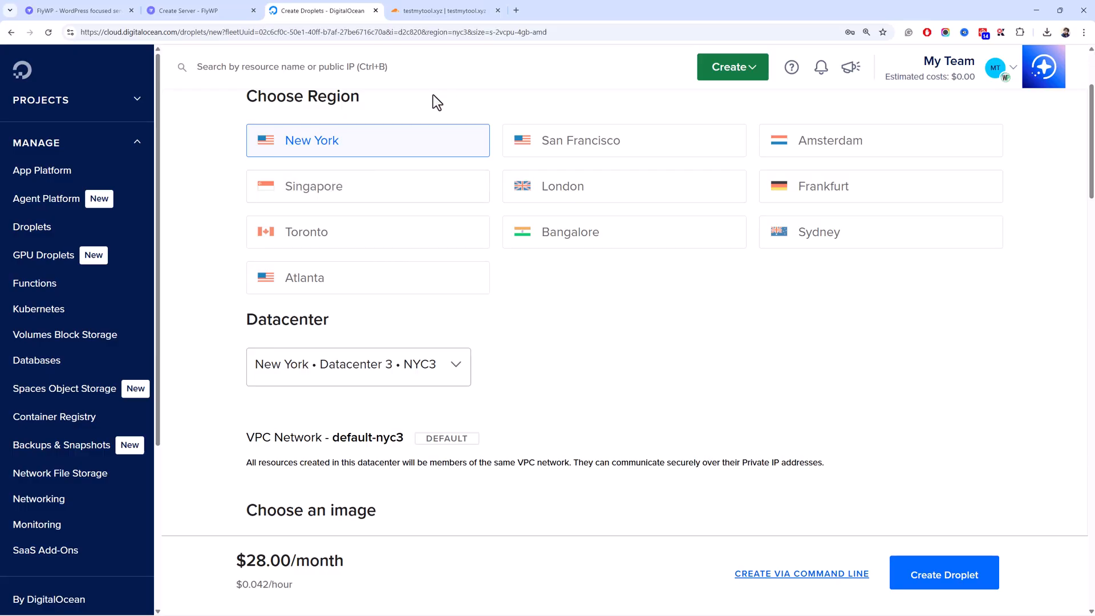
scroll(416, 215, "down", 3)
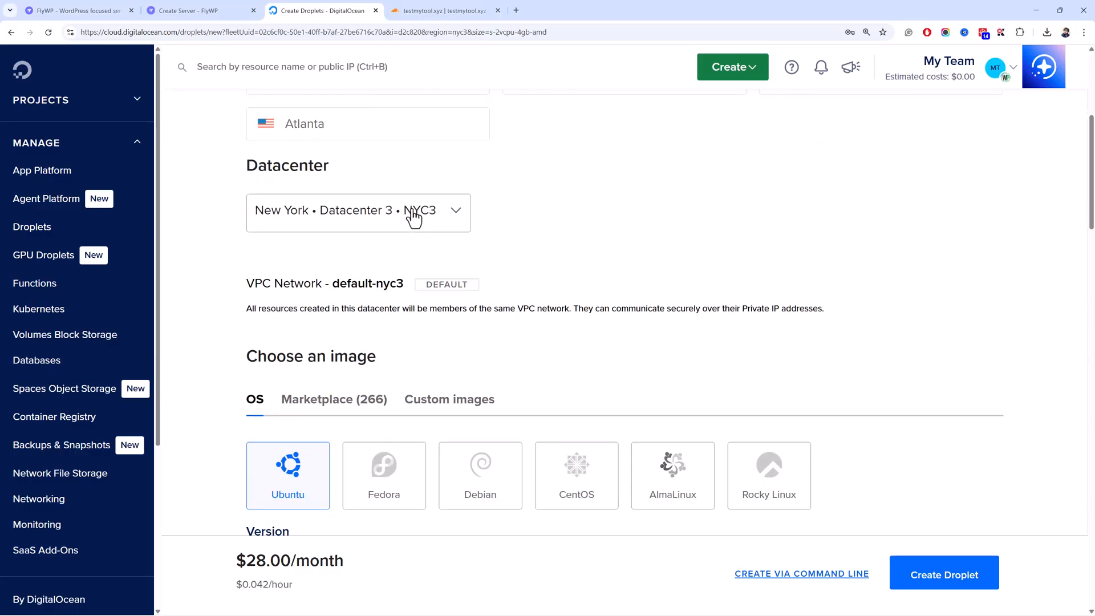
scroll(410, 210, "up", 3)
scroll(416, 215, "down", 6)
right_click(415, 216)
left_click(355, 206)
left_click(331, 428)
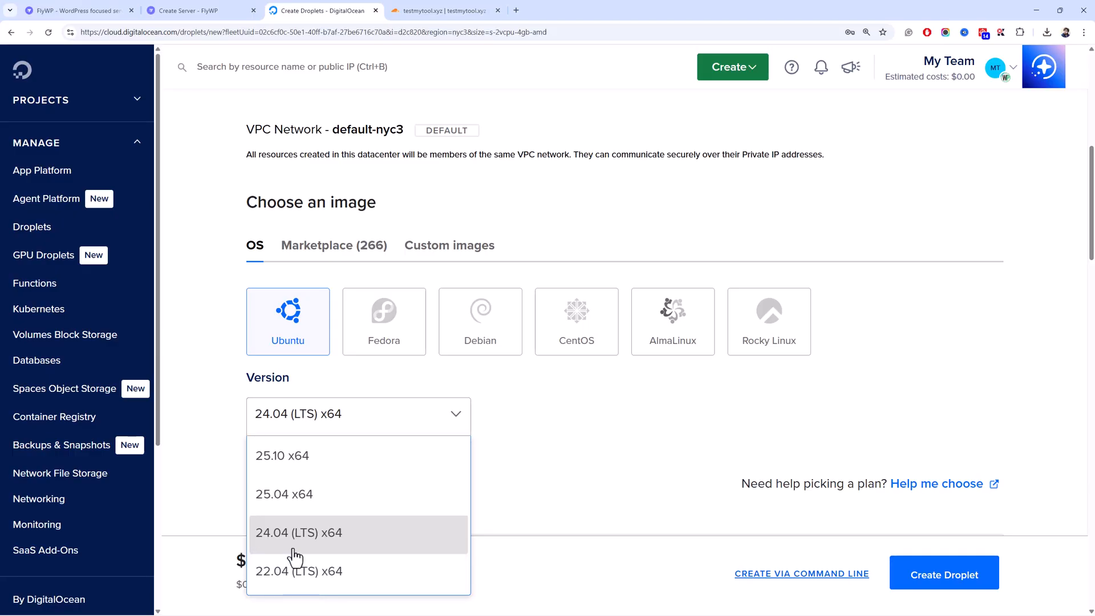
left_click(243, 394)
scroll(244, 393, "down", 5)
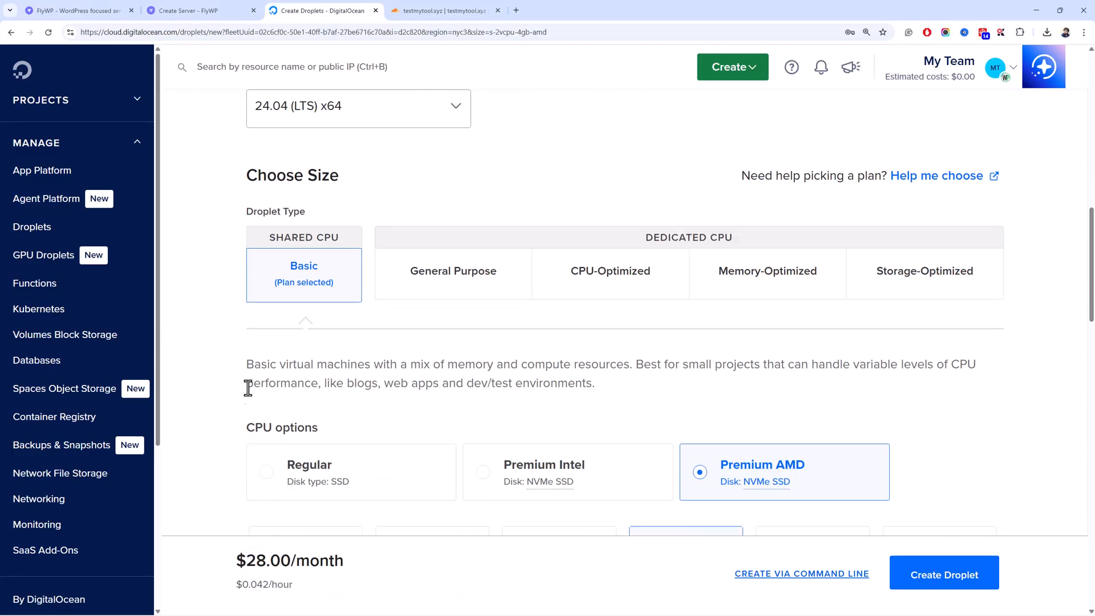
- Select the $14/month 2 GB Premium AMD Droplet plan
scroll(408, 274, "down", 3)
scroll(378, 357, "down", 3)
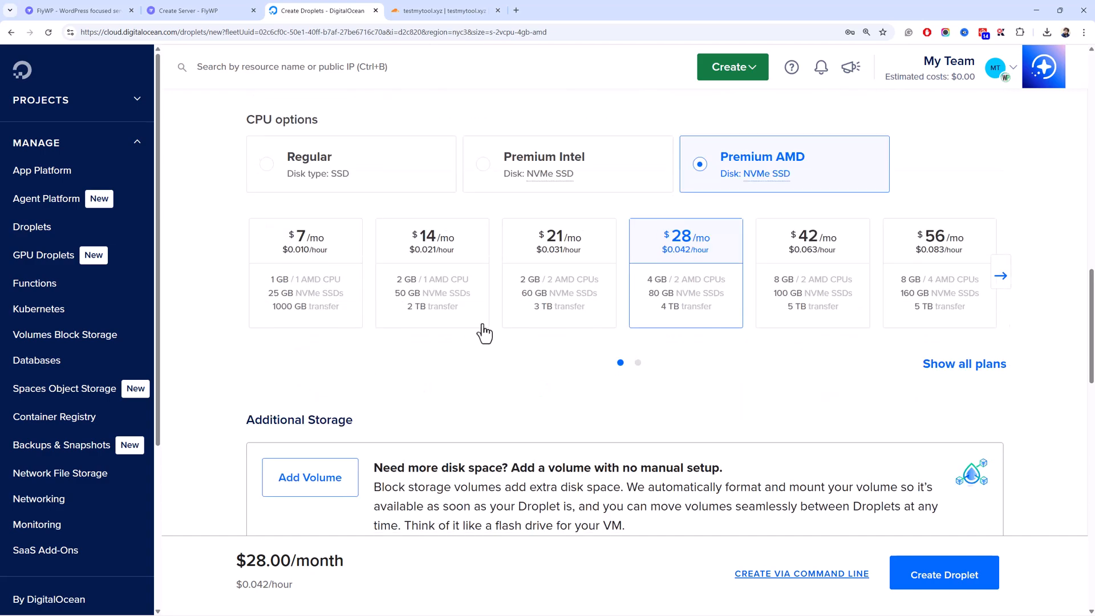
left_click(388, 285)
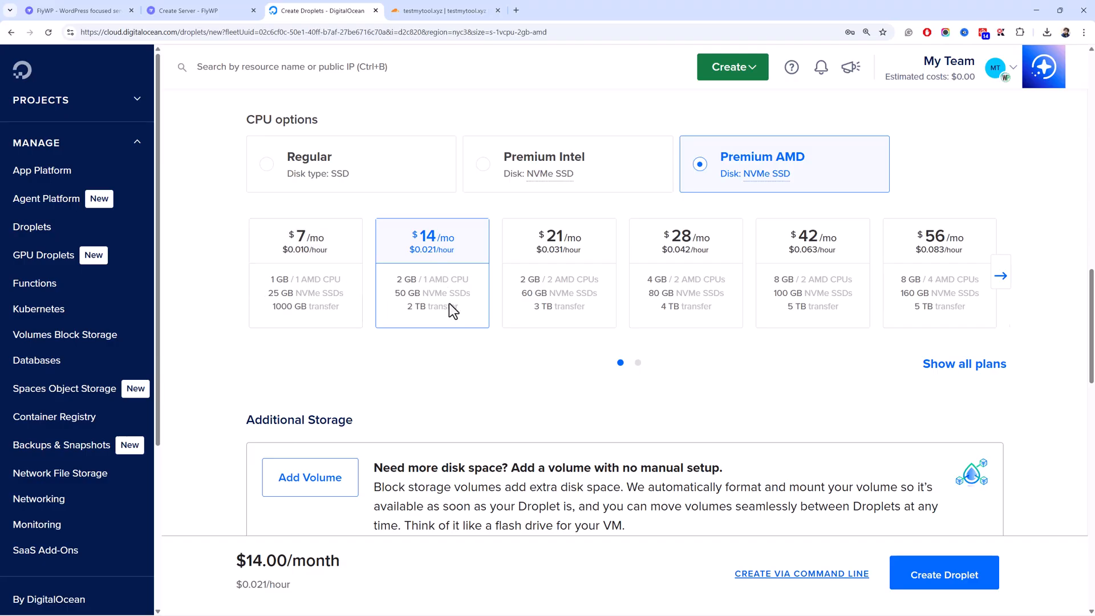
- Use password authentication for root, accepting Chrome's suggested strong password
scroll(449, 296, "down", 5)
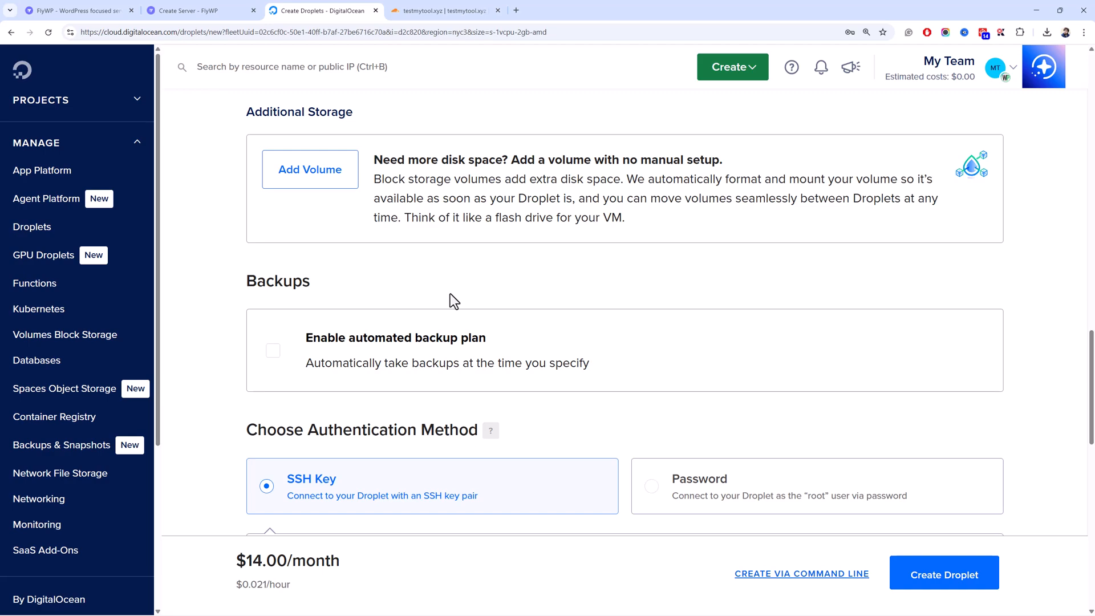
scroll(463, 261, "down", 5)
left_click(697, 181)
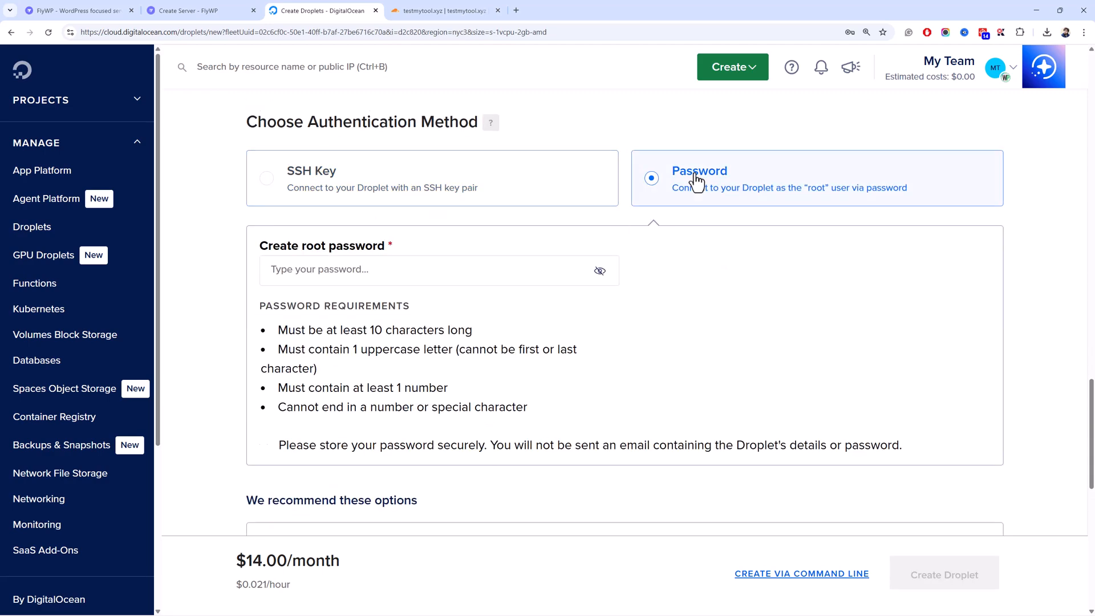
left_click(362, 280)
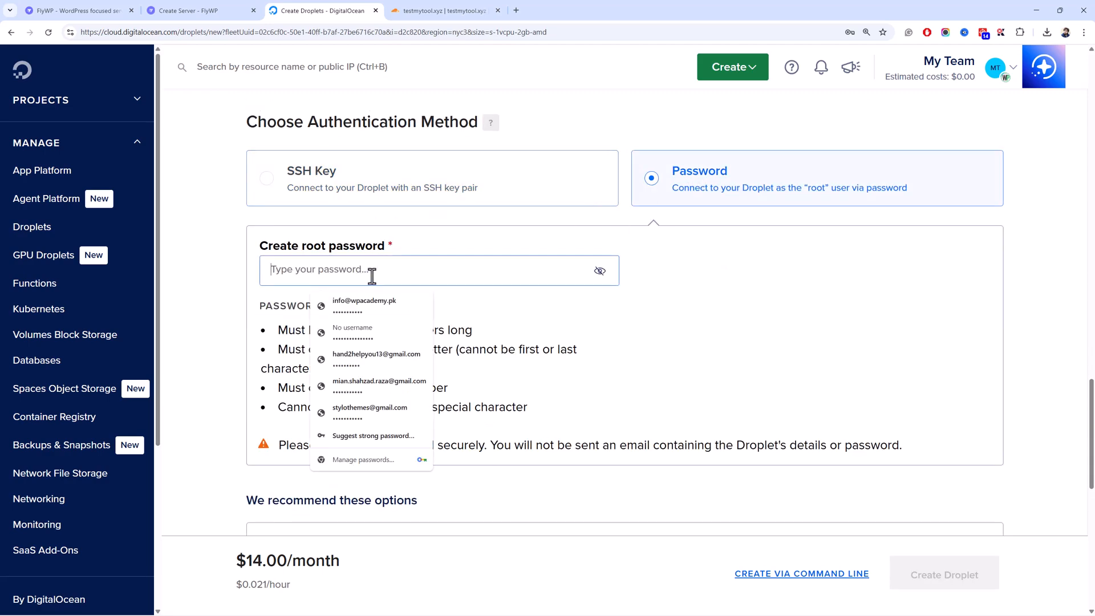
left_click(391, 440)
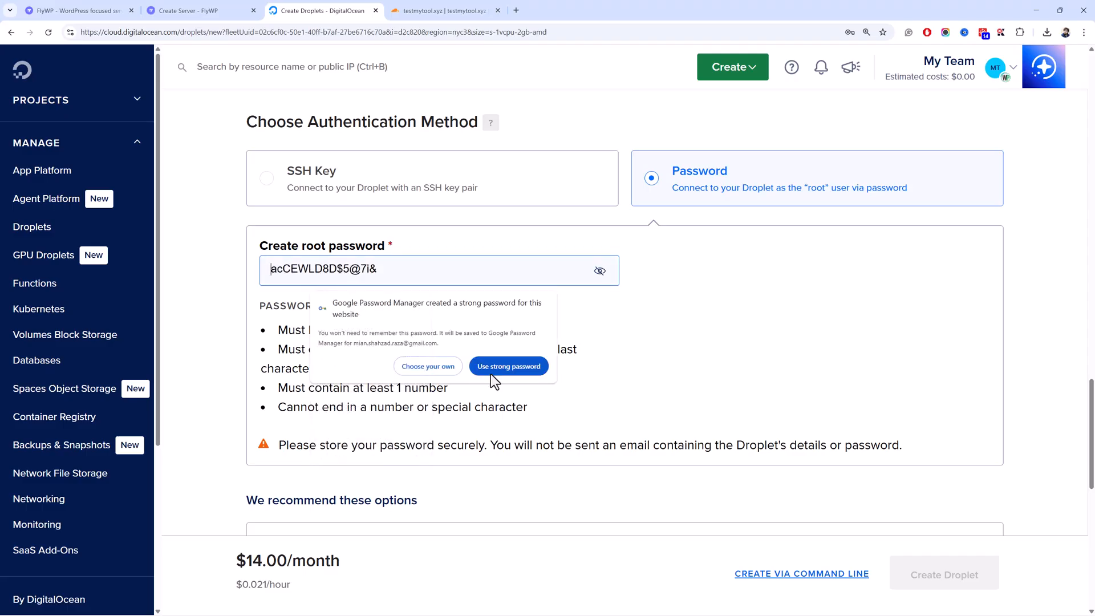
left_click(492, 369)
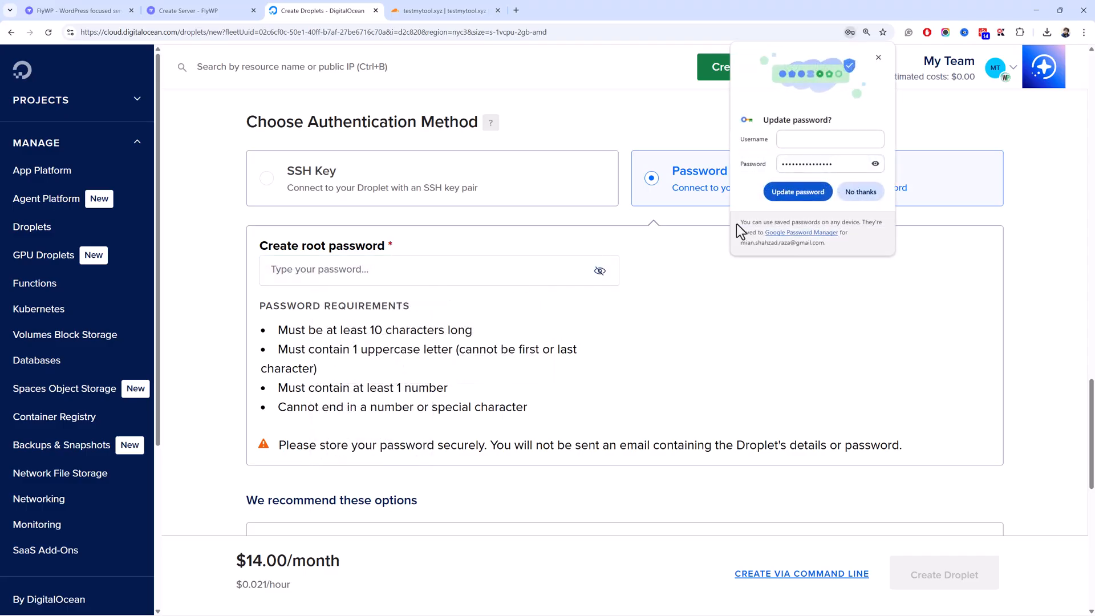
- Open the Password Generator tool on talos.tools in a new tab
left_click(517, 14)
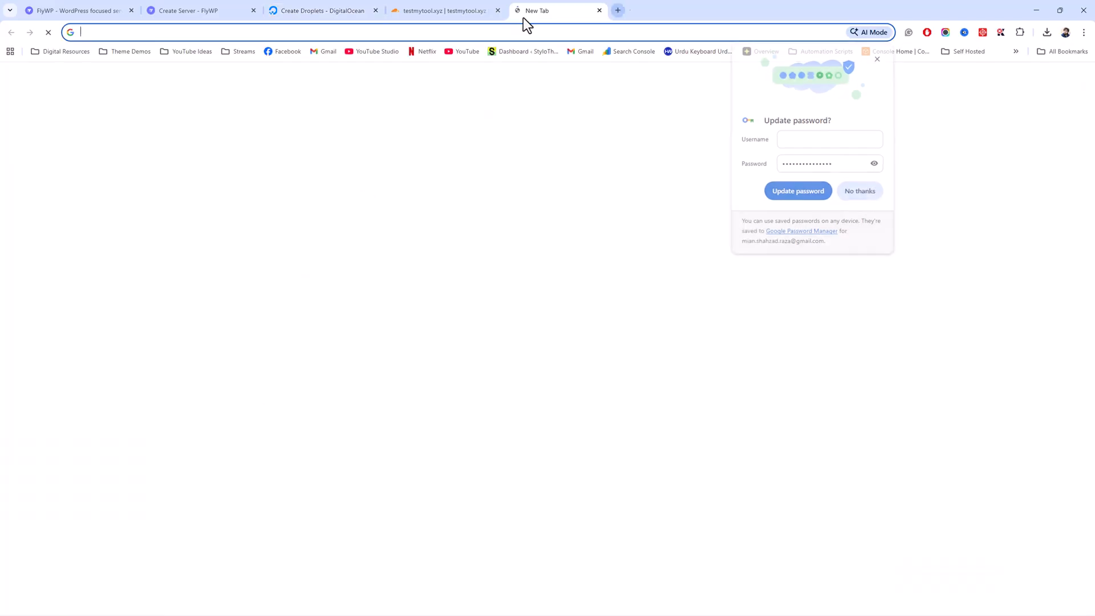
type("talos.tools")
key("Return")
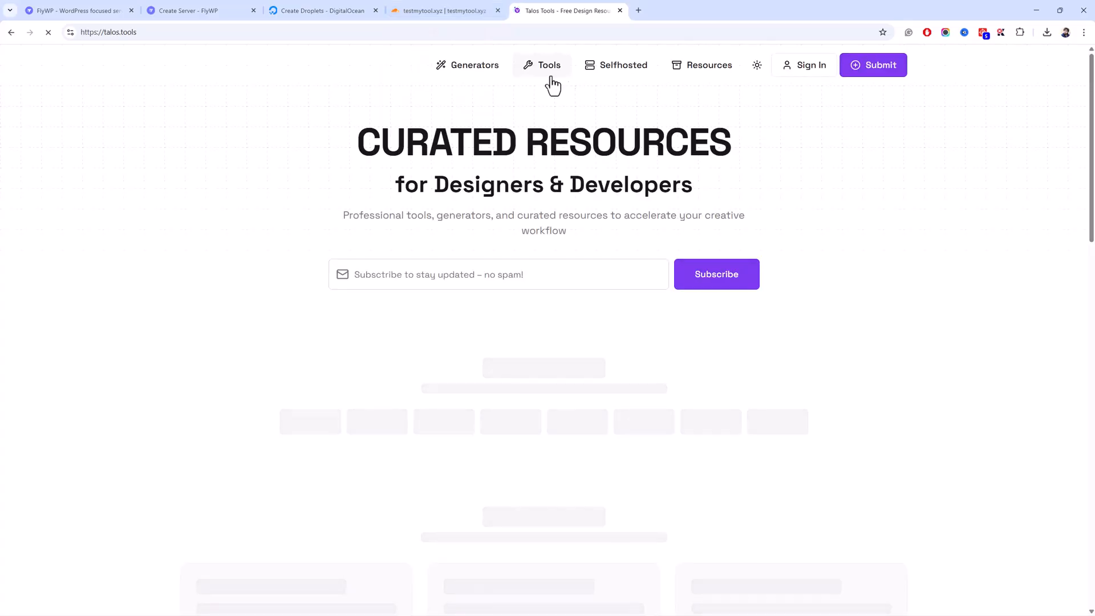
left_click(542, 67)
left_click(133, 164)
type("pass")
left_click(331, 174)
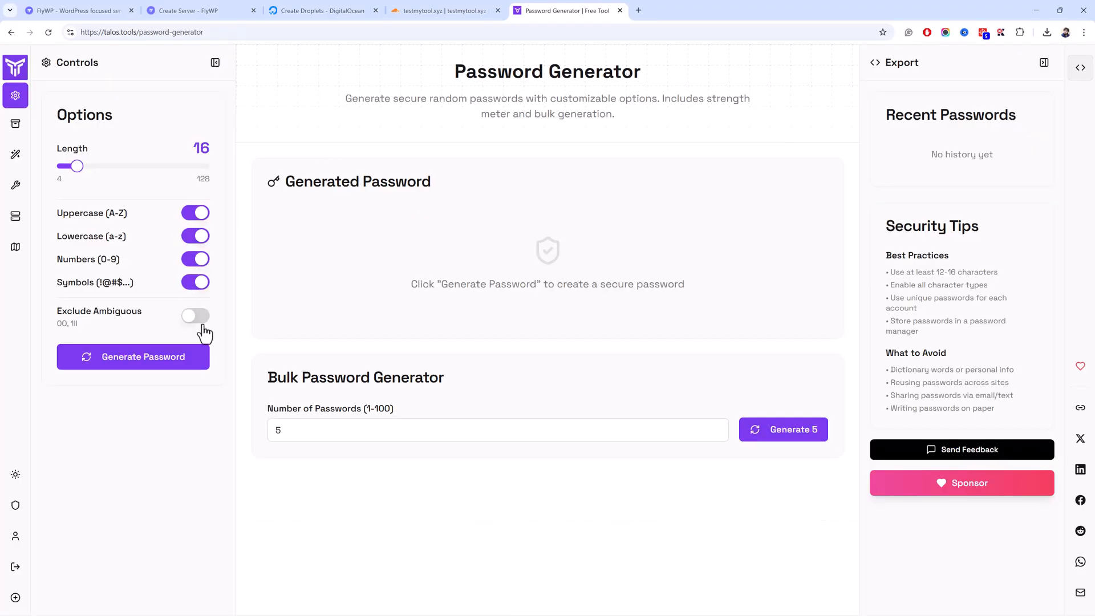
- Generate a 16-character password without symbols and copy it
left_click(191, 365)
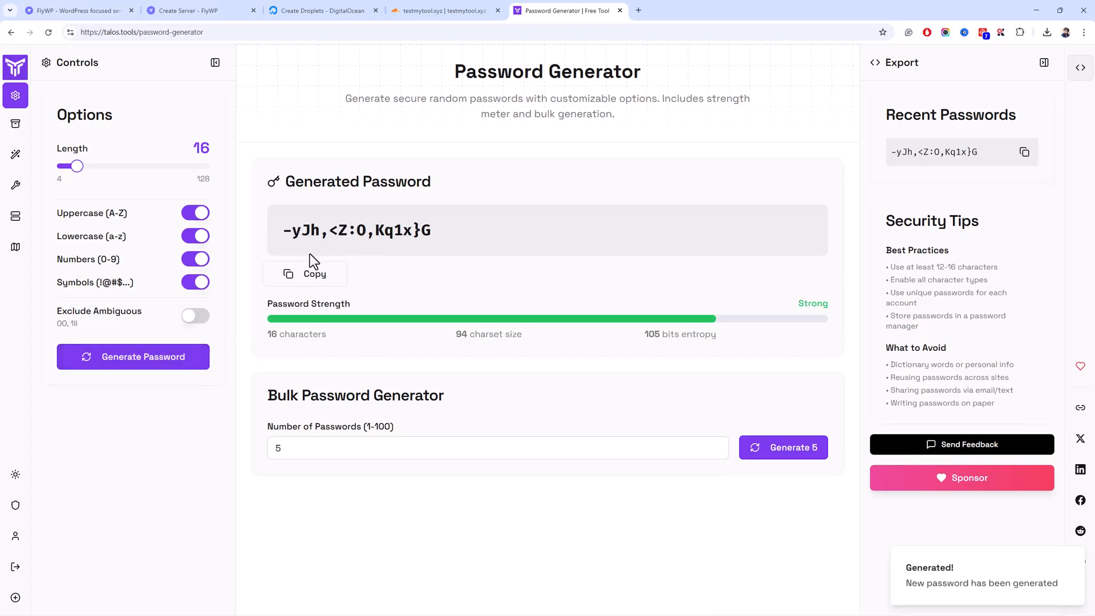
left_click(187, 286)
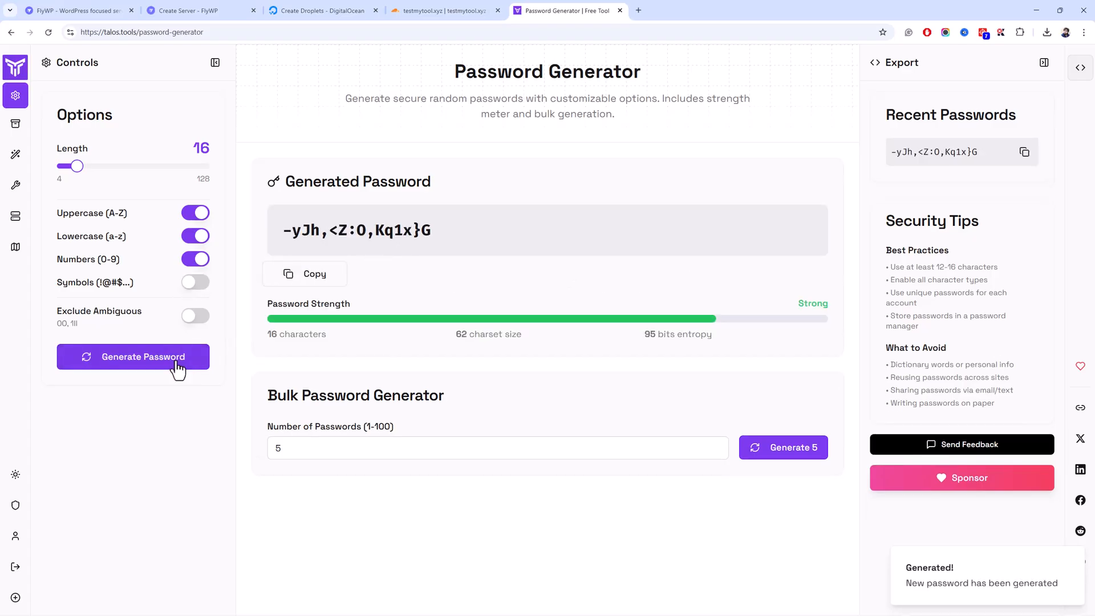
left_click(174, 360)
double_click(388, 232)
left_click(303, 276)
left_click(229, 10)
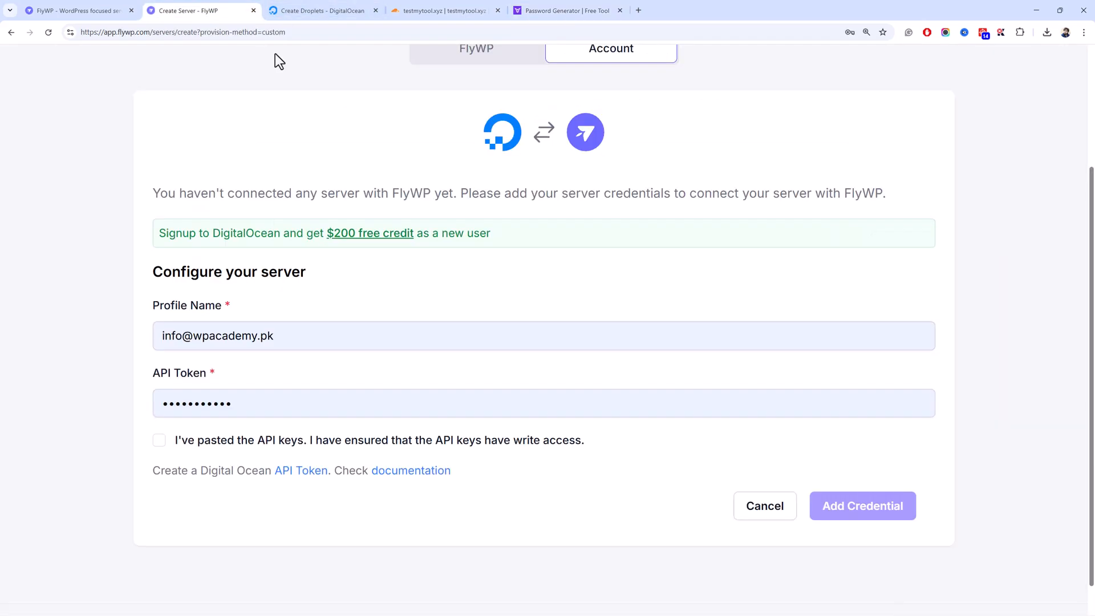
- Paste the generated password as the Droplet's root password and set its hostname to testflywp
left_click(332, 10)
left_click(540, 278)
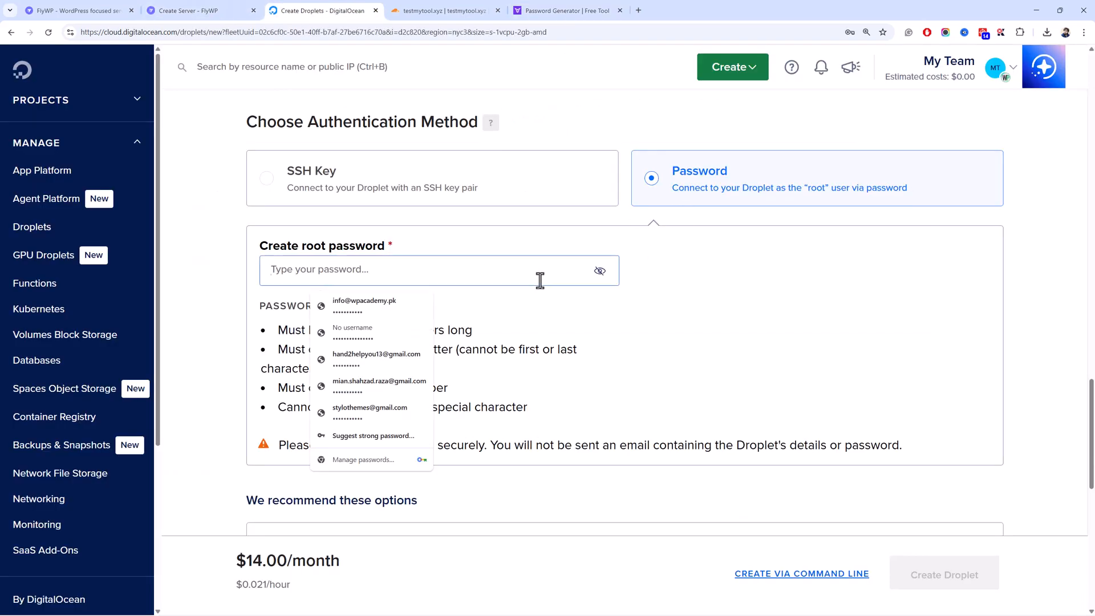
key("ctrl+v")
left_click(223, 364)
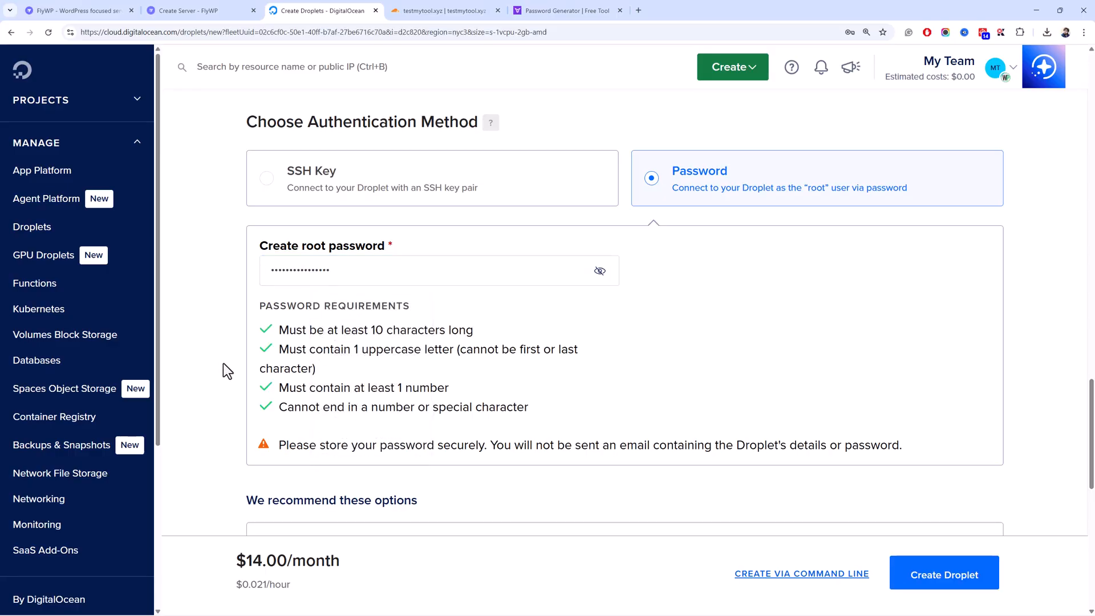
scroll(224, 363, "down", 10)
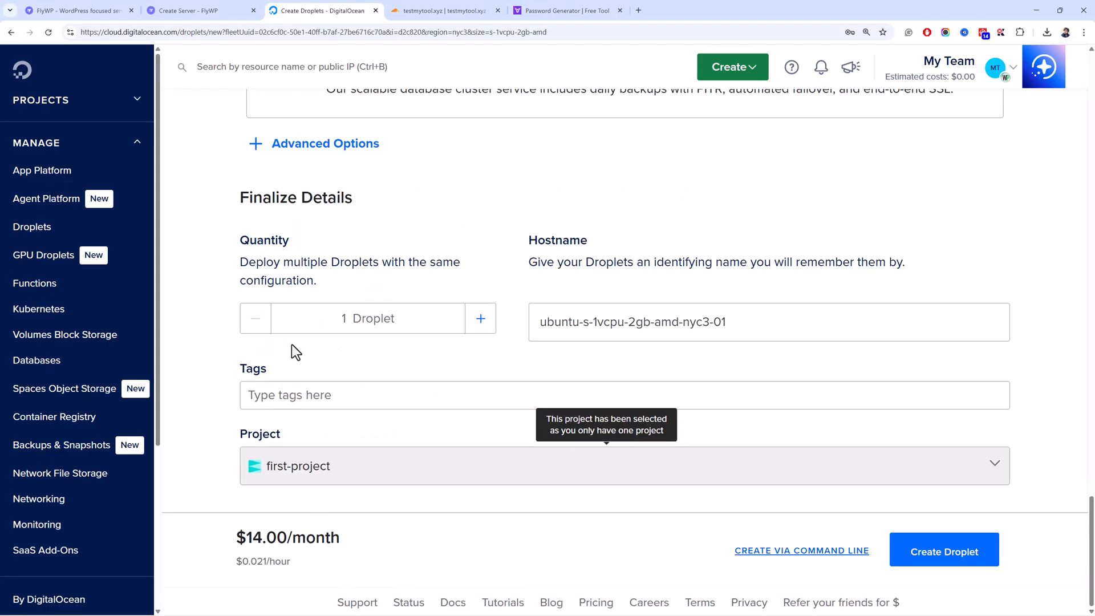
triple_click(599, 337)
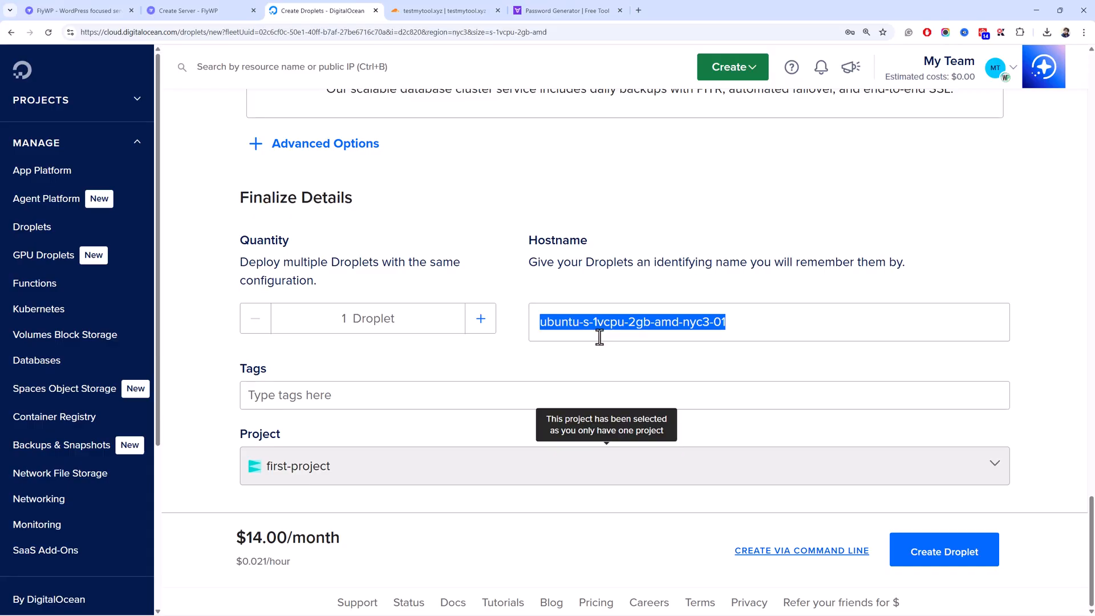
type("testflywp")
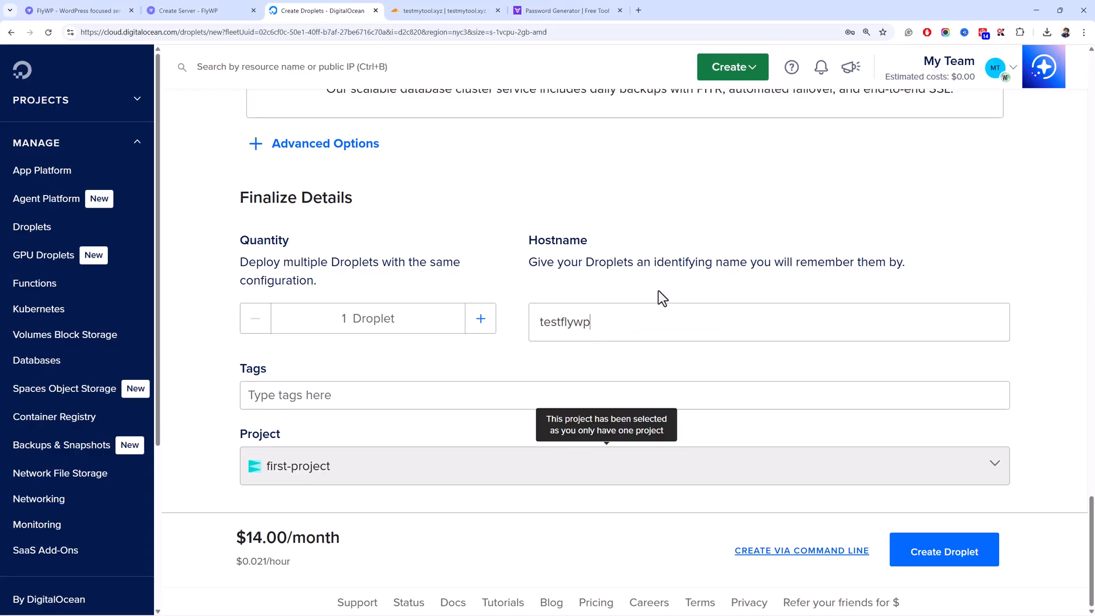
left_click_drag(609, 318, 555, 338)
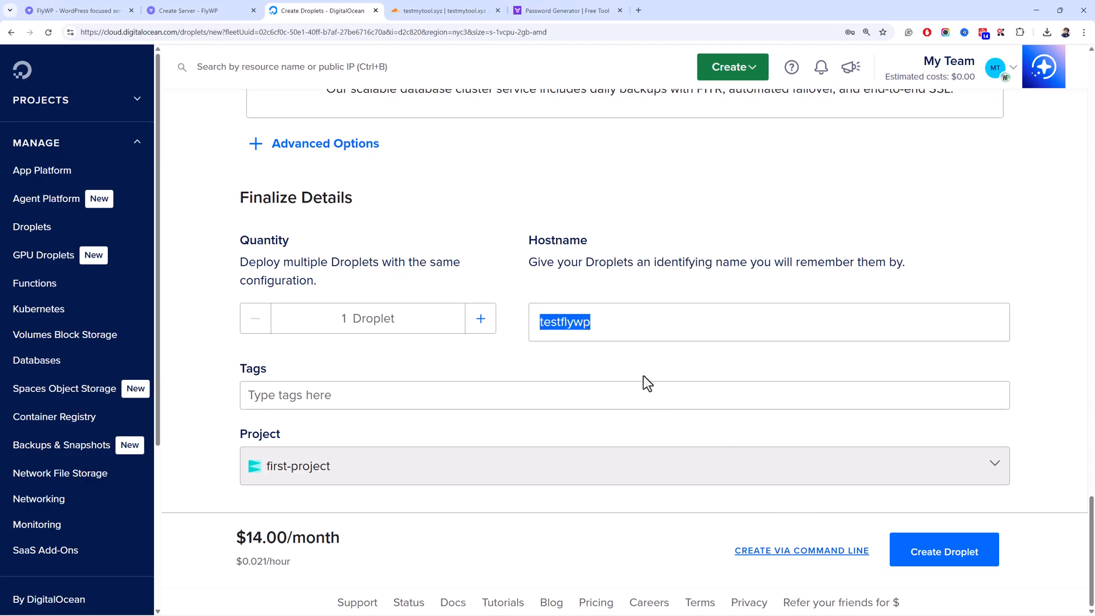
- Restart FlyWP server creation with your own cloud account and Custom provider, replacing hostname heavenly-unicorn with testflywp
left_click(240, 11)
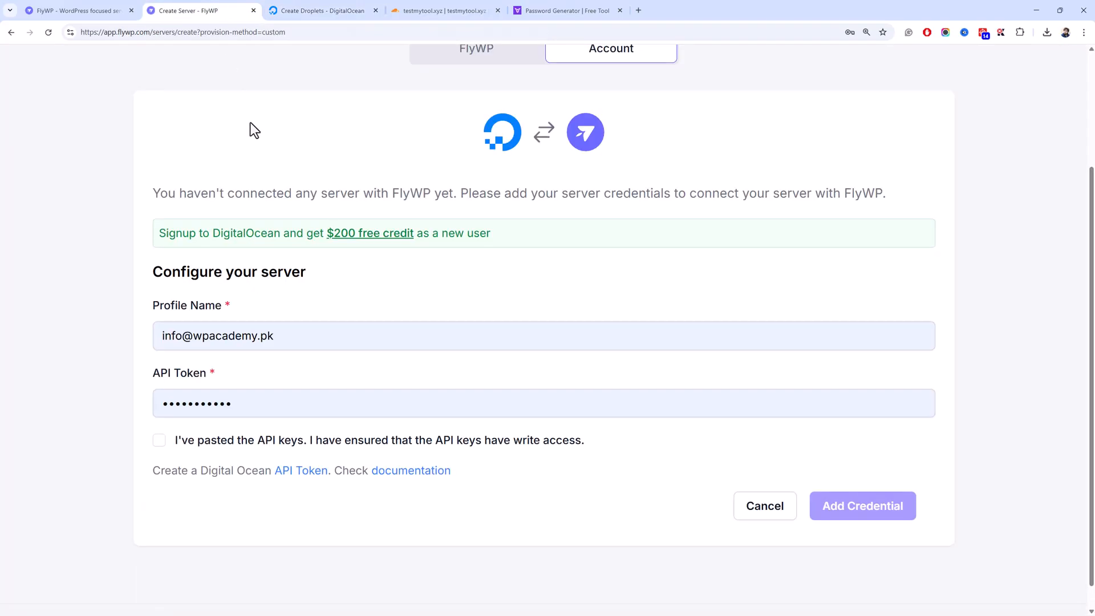
scroll(443, 210, "up", 3)
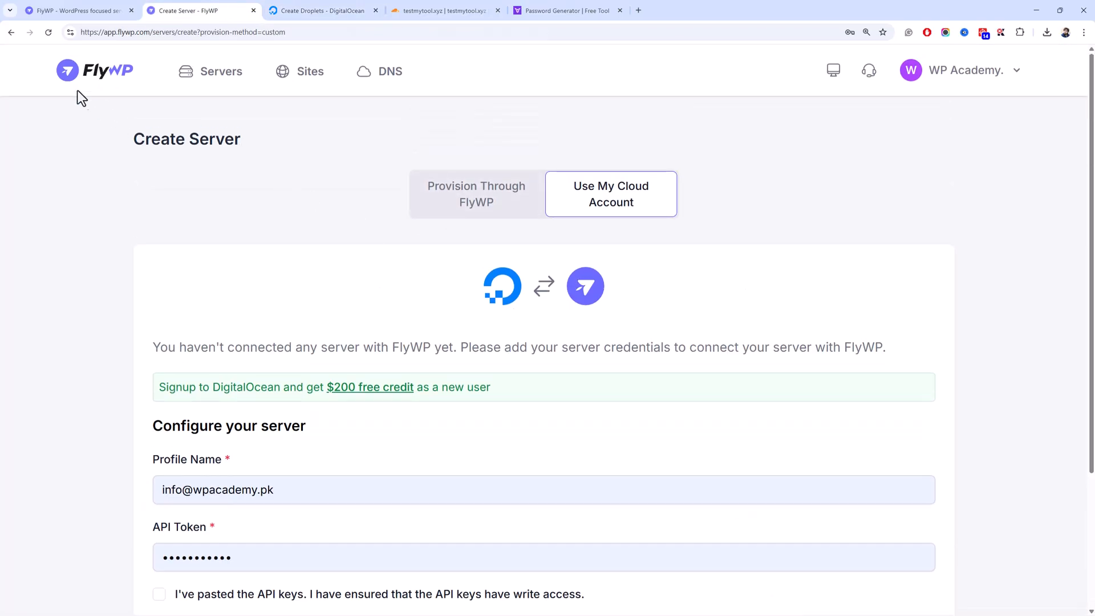
left_click(220, 91)
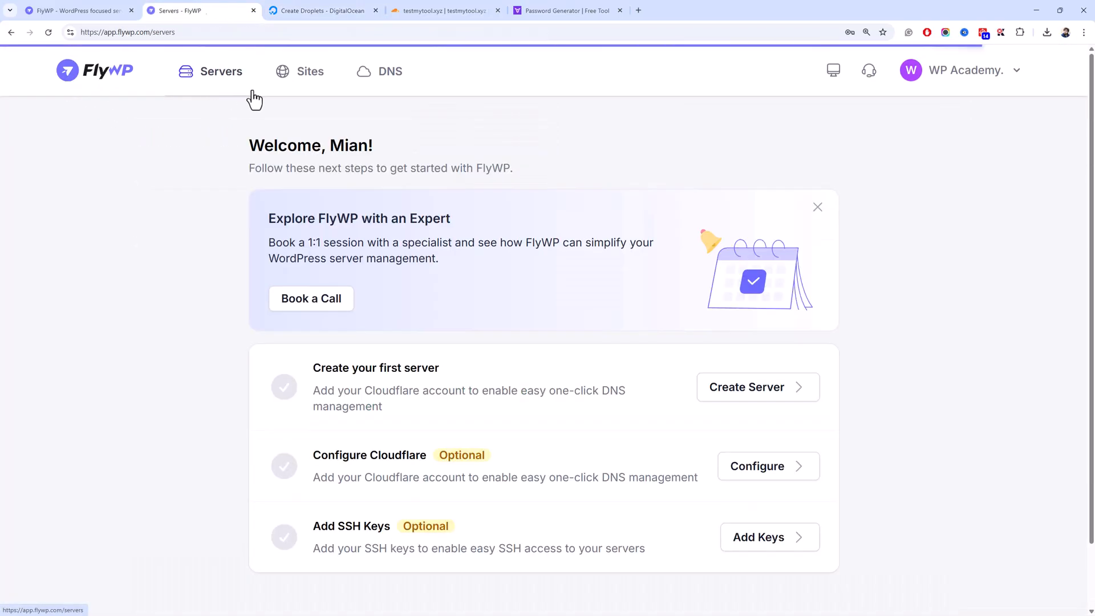
left_click(741, 388)
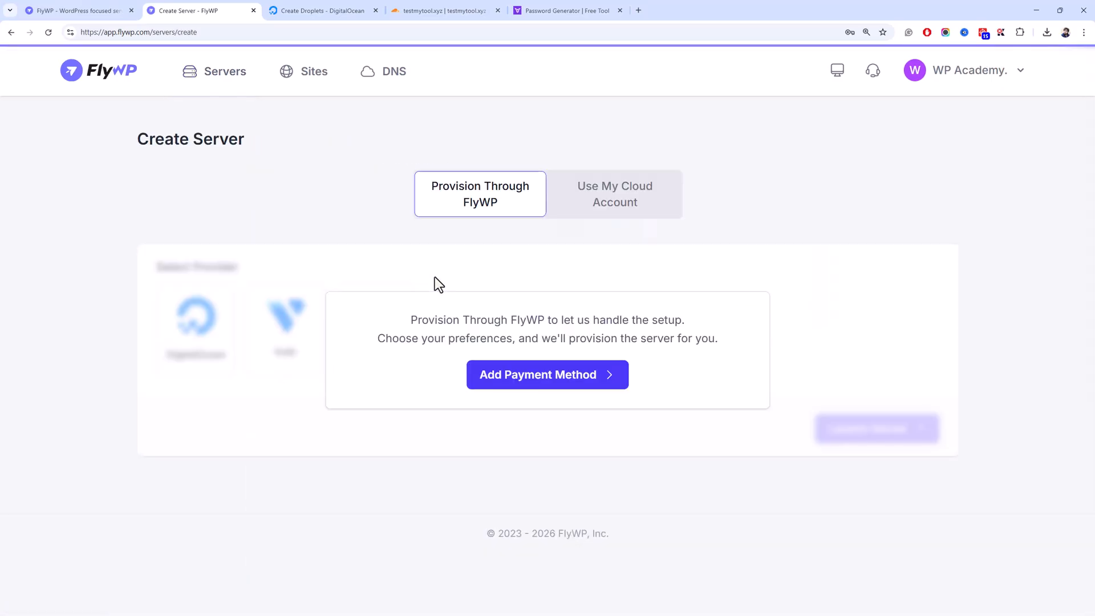
left_click(595, 218)
left_click(640, 327)
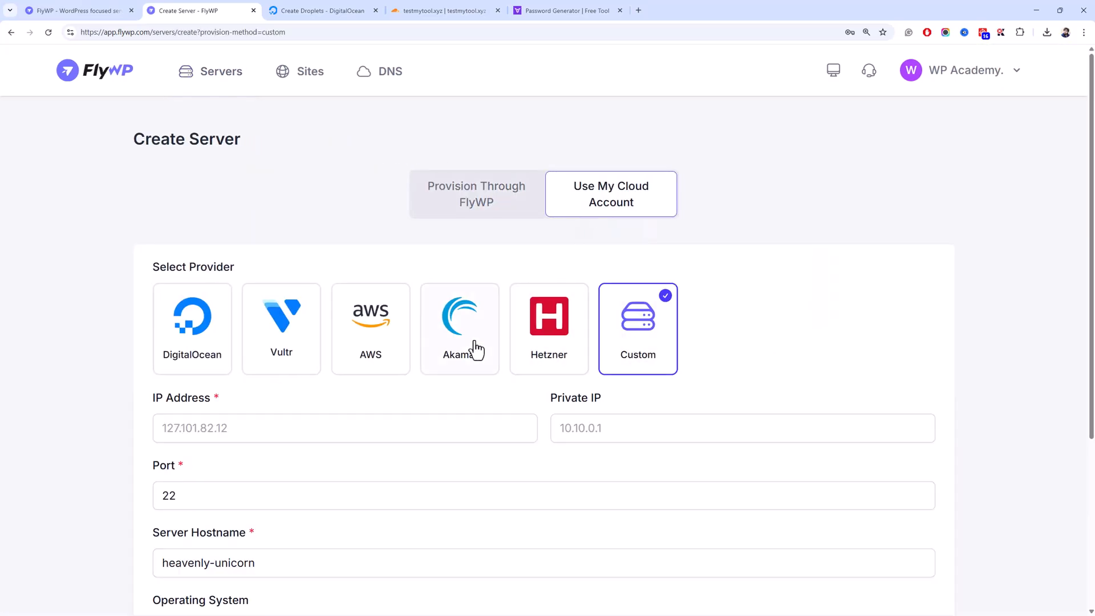
scroll(273, 370, "down", 4)
left_click_drag(276, 320, 107, 311)
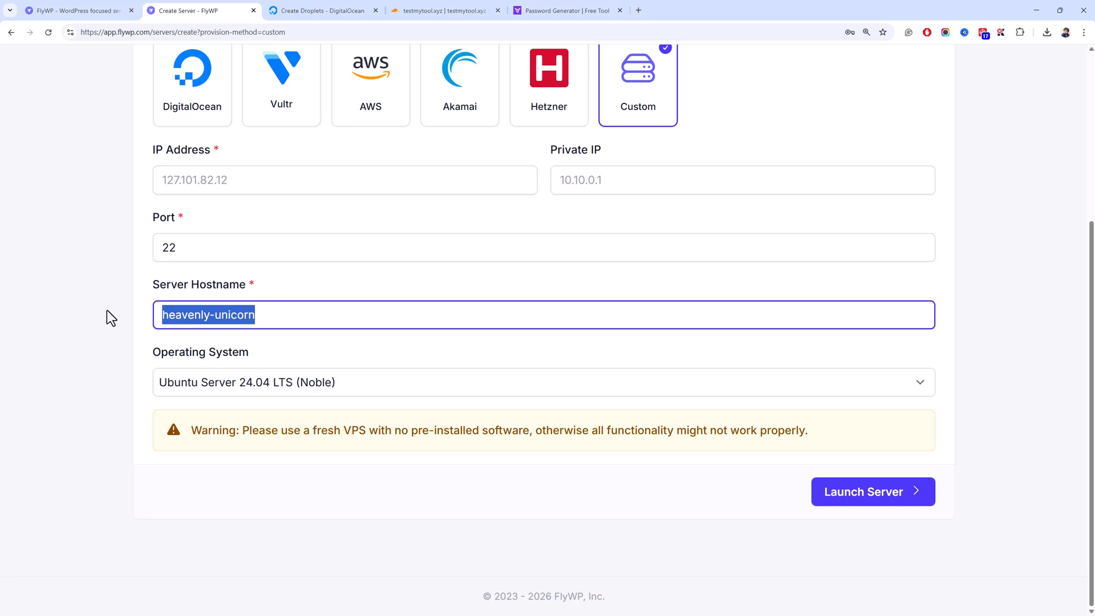
key("ctrl+v")
left_click(322, 11)
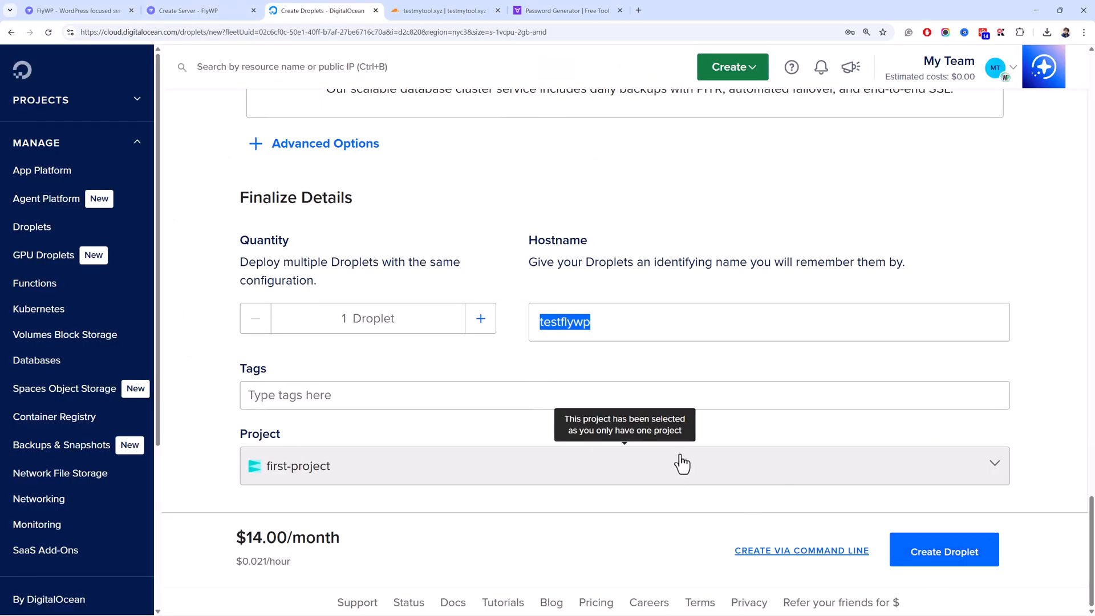
- Create the testflywp droplet from Finalize Details, then return to the password generator
scroll(671, 356, "up", 10)
scroll(686, 319, "down", 10)
left_click(943, 551)
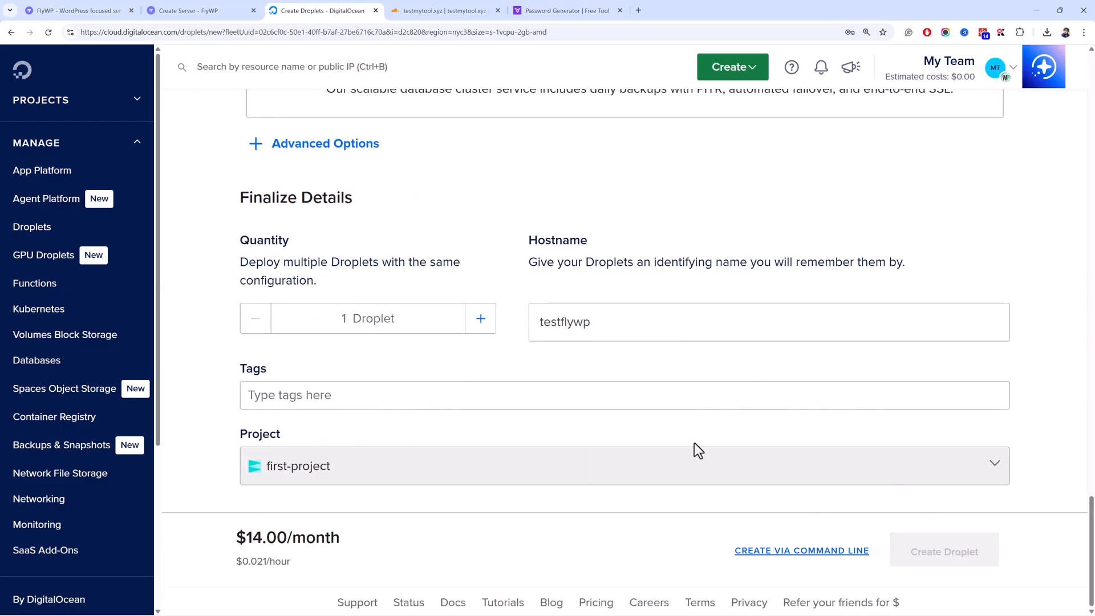
left_click(567, 12)
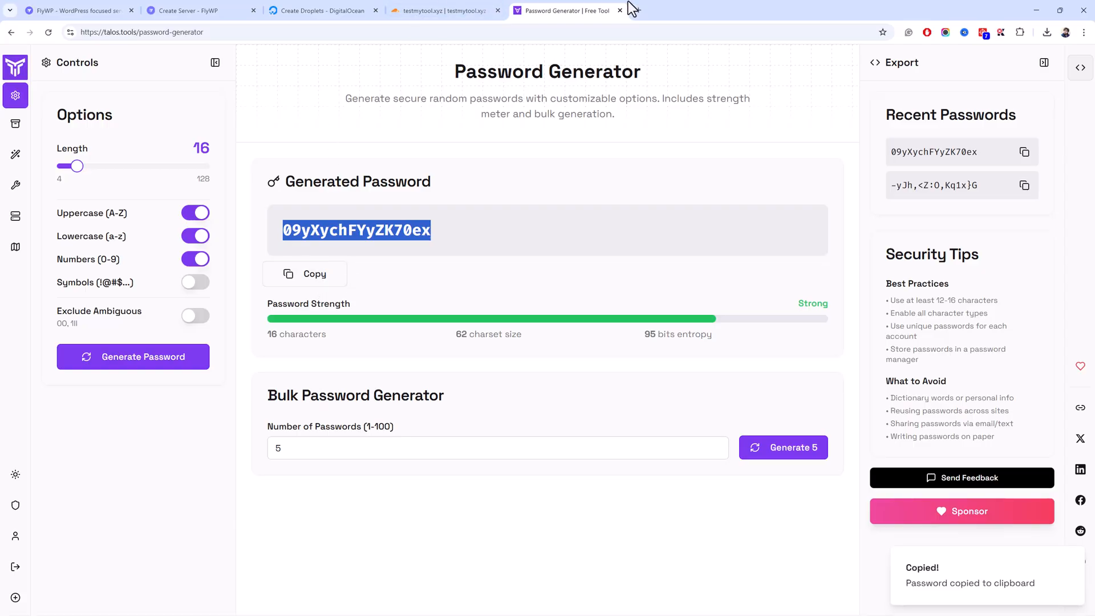
- Paste the generated 16-character root password into a new Notepad note
key("super")
type("no")
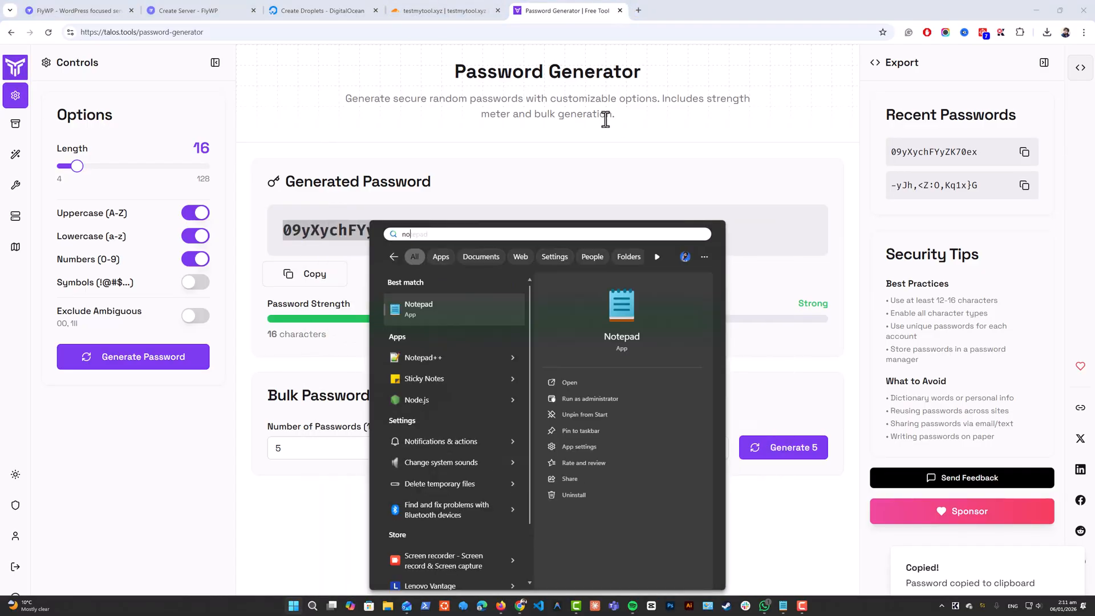
left_click(445, 313)
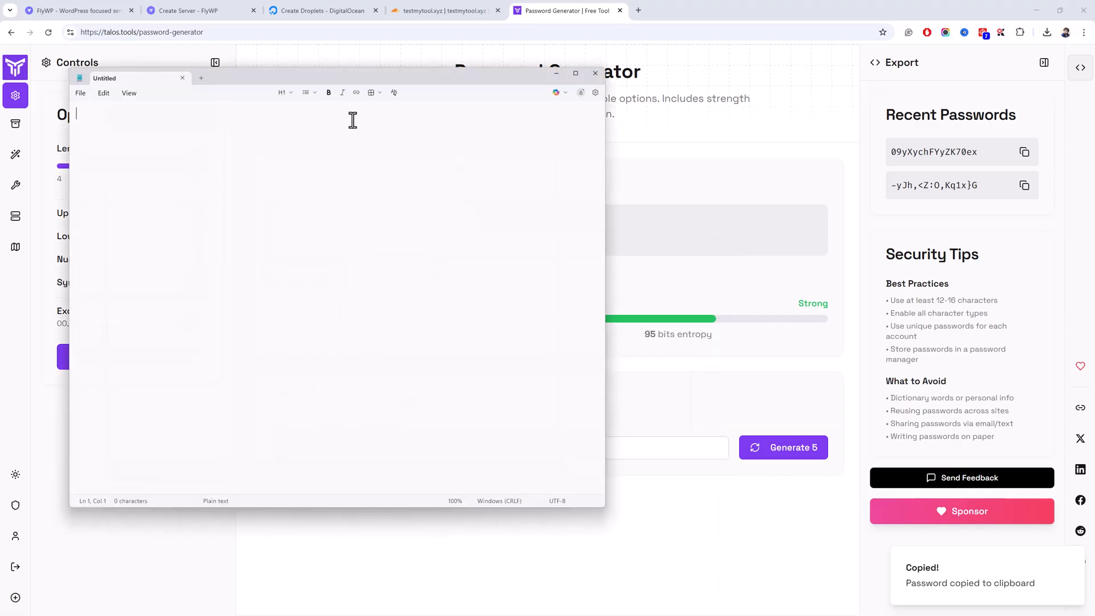
key("ctrl+v")
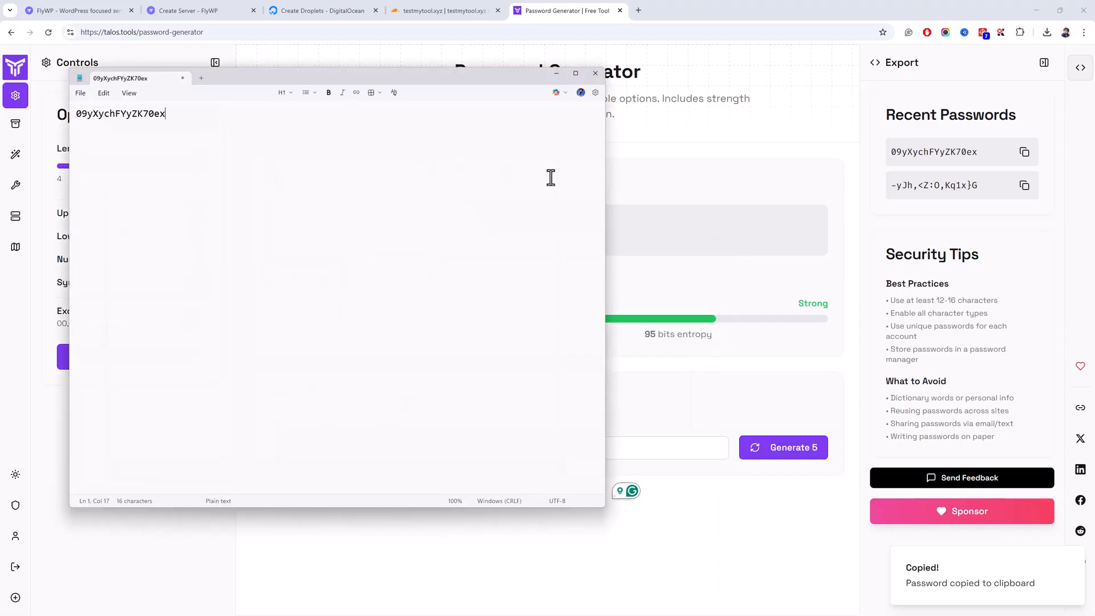
left_click(689, 178)
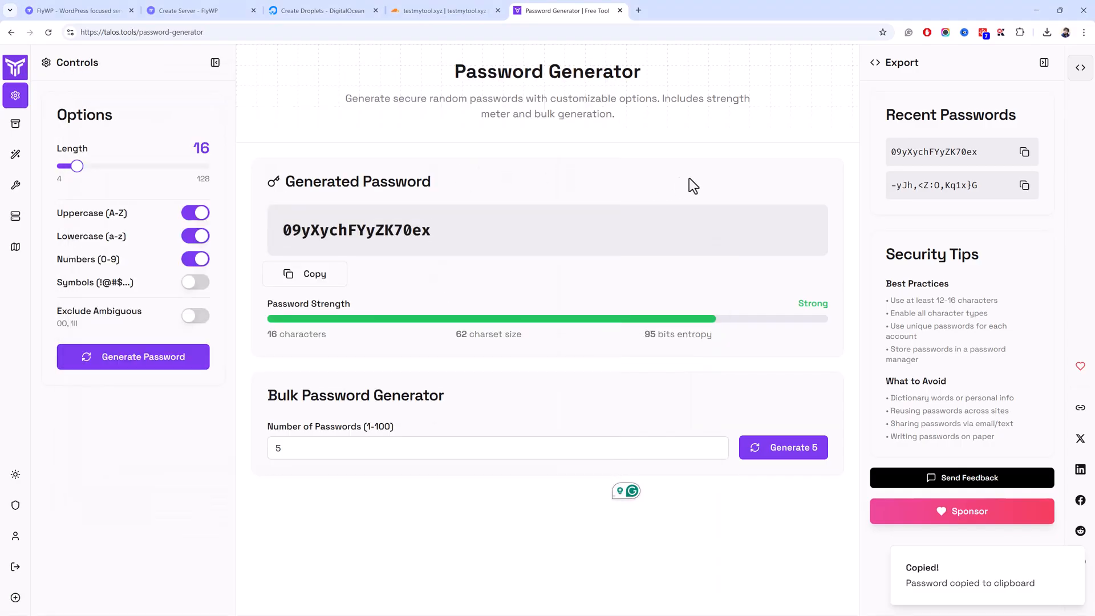
- Enter the droplet's IPv4 address 167.99.116.151 in FlyWP's IP Address field
left_click(282, 8)
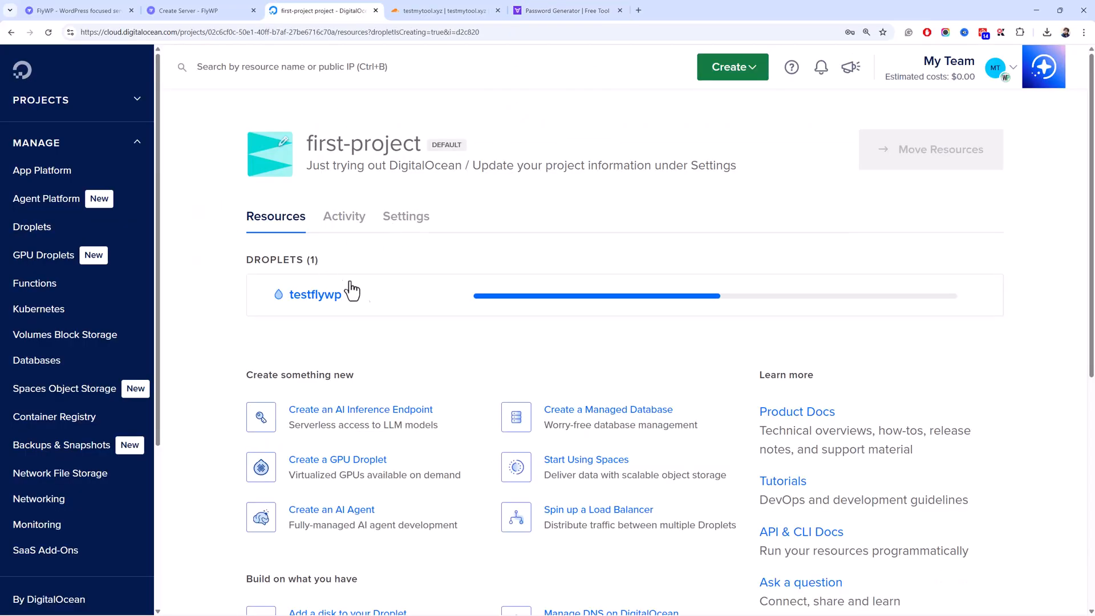
left_click(215, 10)
scroll(361, 316, "up", 2)
scroll(362, 325, "down", 2)
left_click(259, 182)
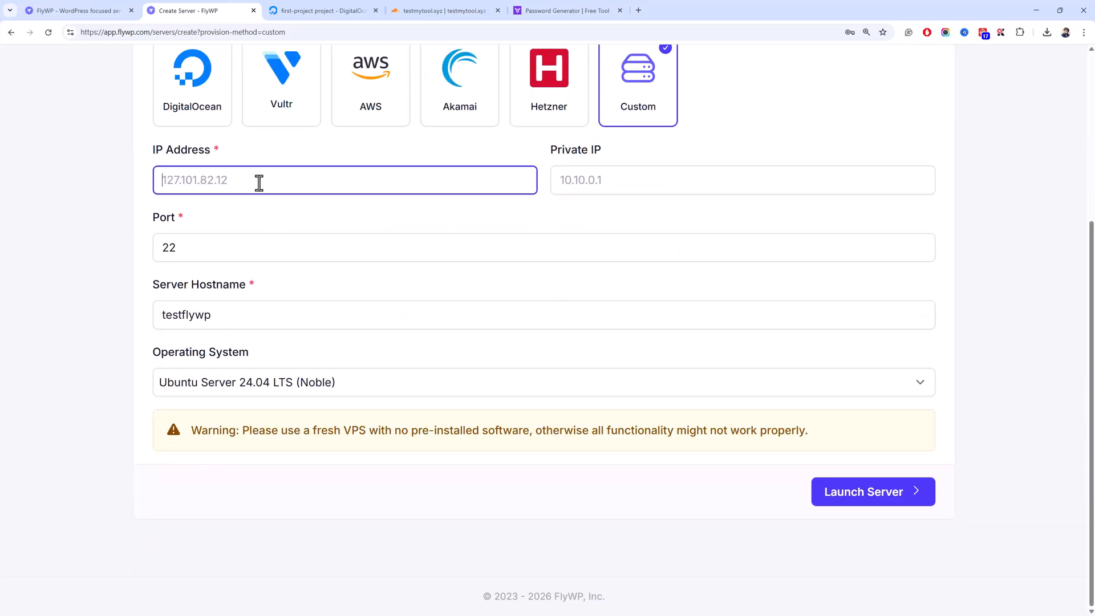
left_click(328, 8)
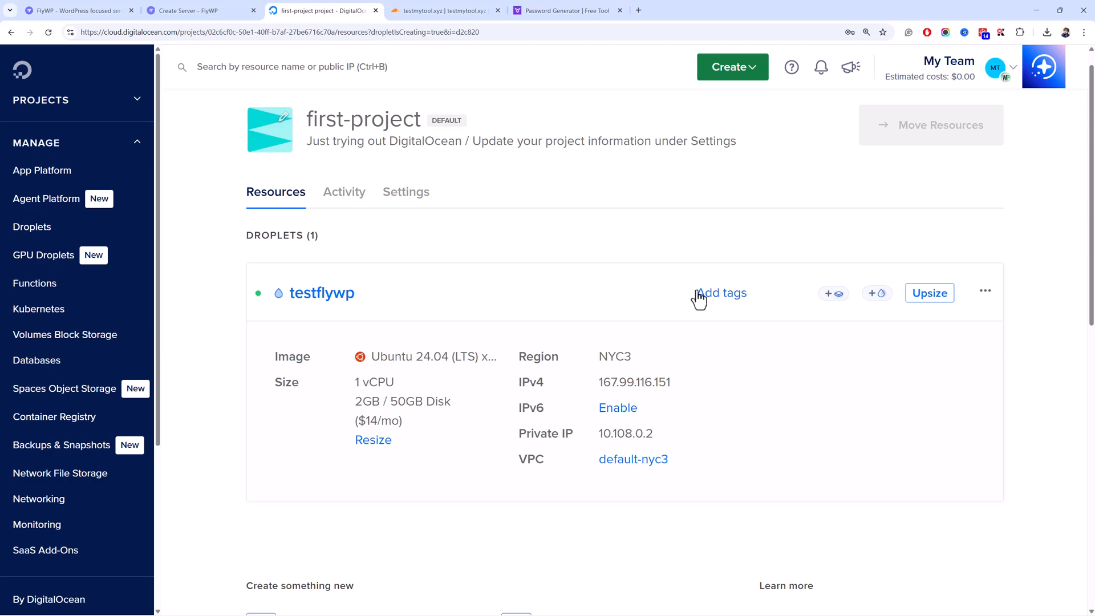
left_click(337, 293)
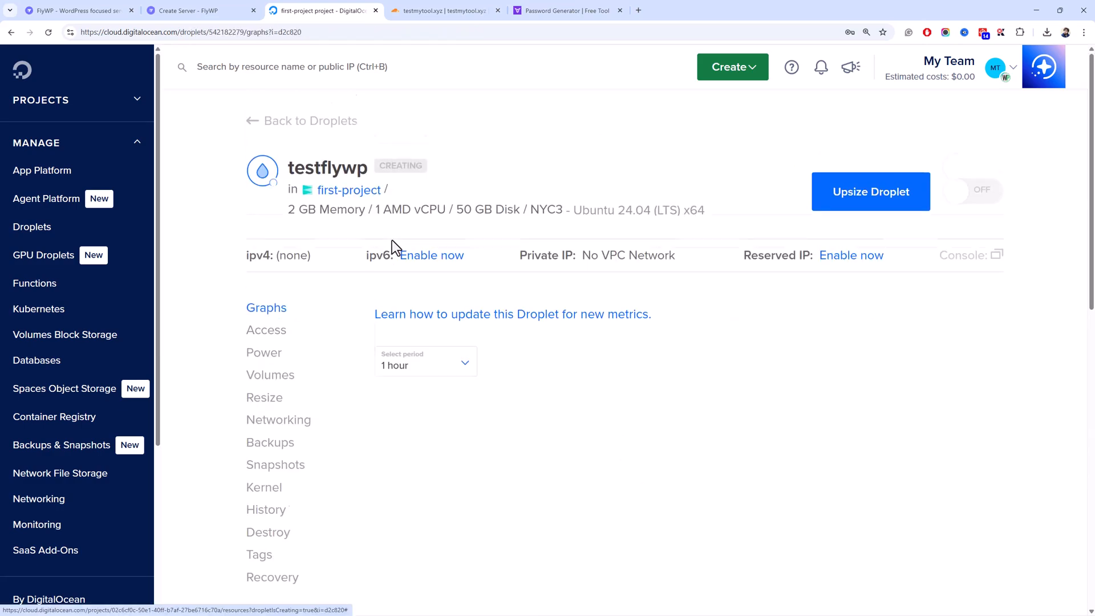
left_click(228, 8)
key("ctrl+v")
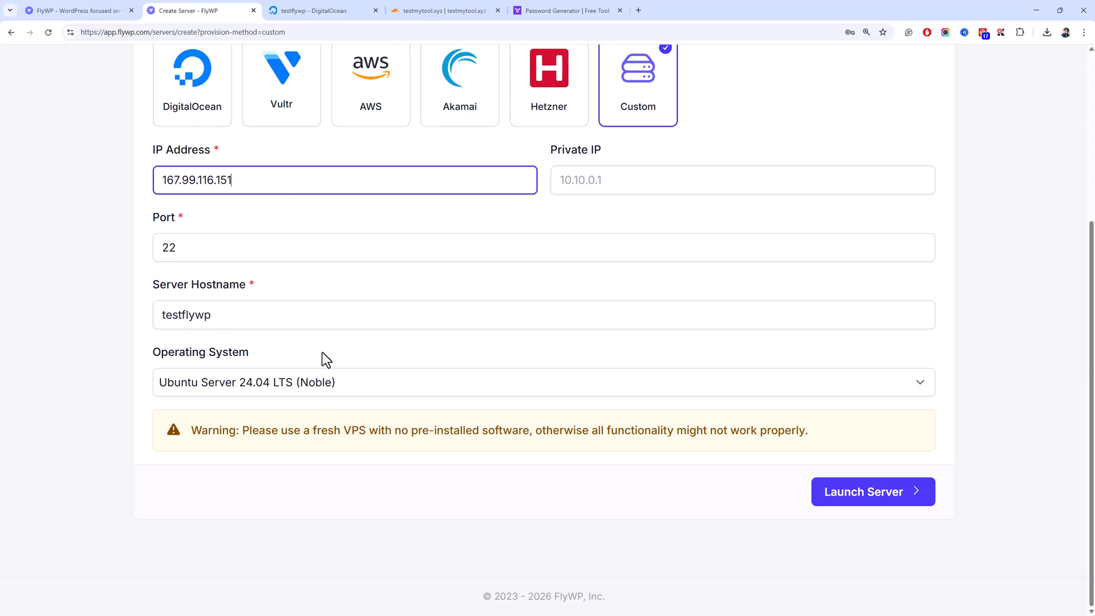
- Keep Ubuntu Server 24.04 LTS (Noble) as the operating system and recheck the droplet page
left_click(341, 392)
left_click(337, 389)
left_click(334, 7)
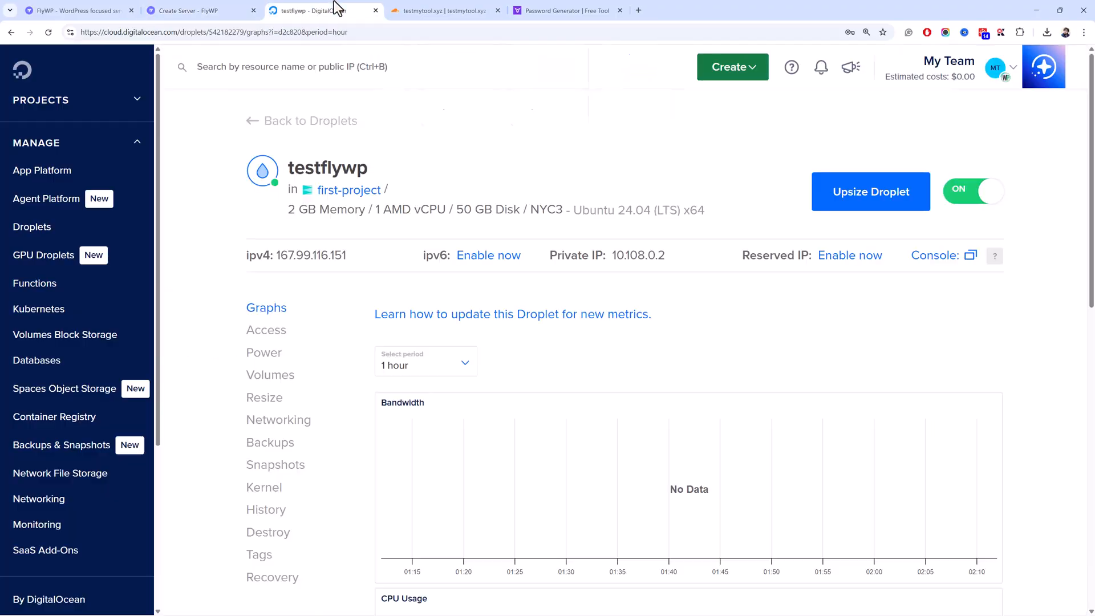
scroll(295, 281, "down", 6)
scroll(300, 251, "up", 4)
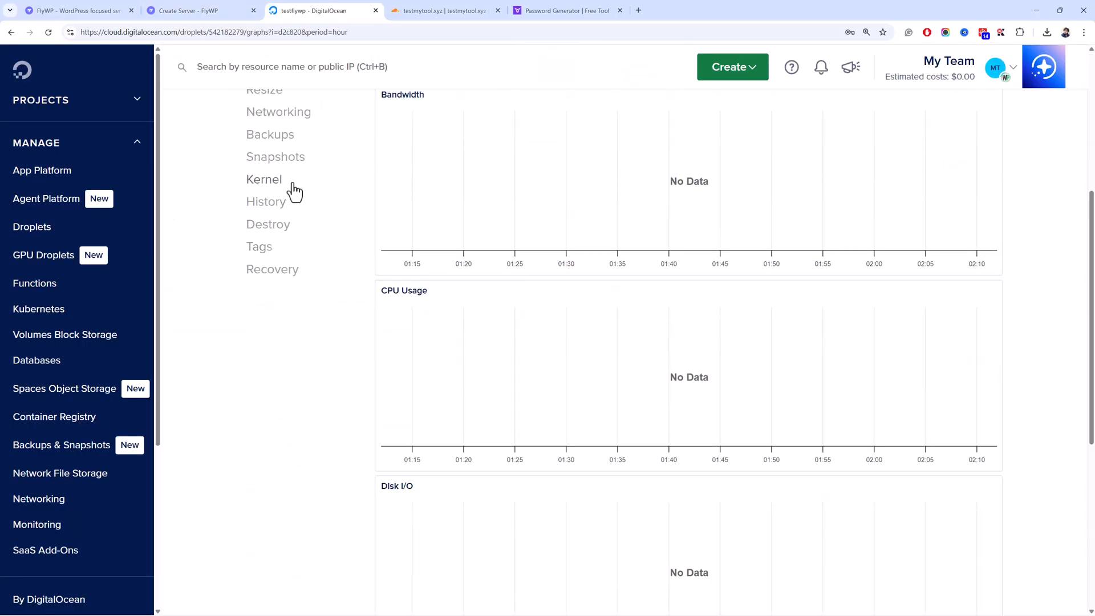
left_click(234, 4)
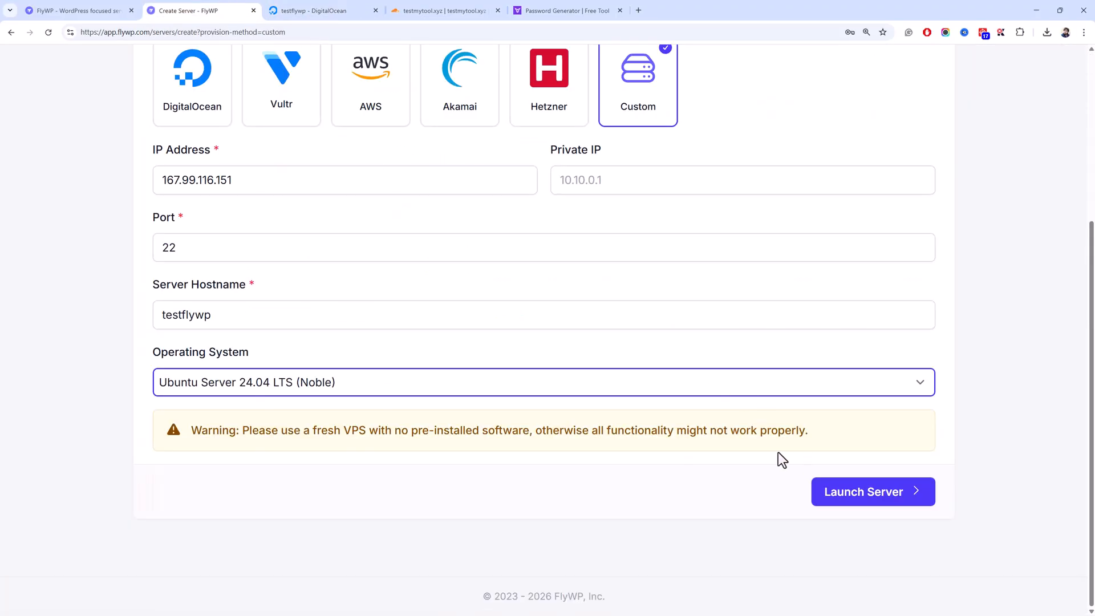
- Review the fresh-VPS warning and launch the testflywp server on Ubuntu Server 24.04 LTS
left_click_drag(804, 444, 184, 398)
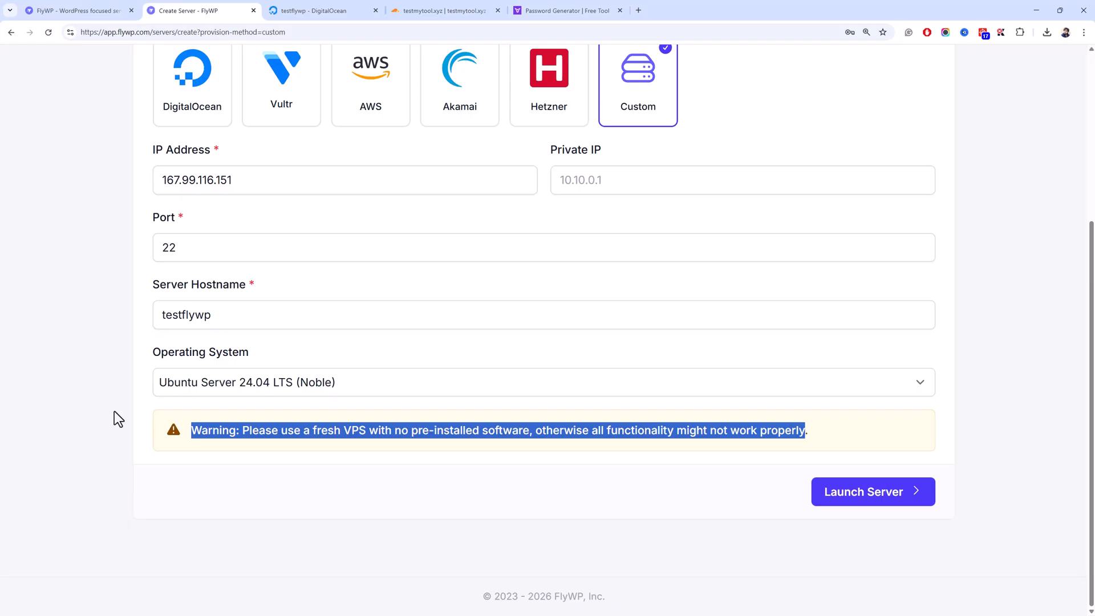
left_click(352, 436)
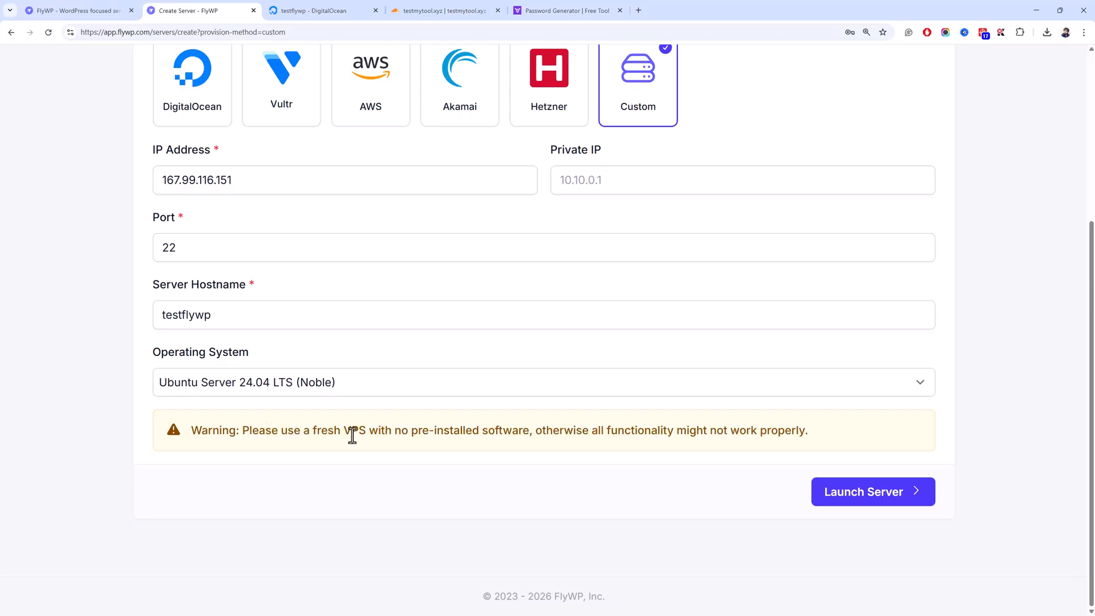
left_click(854, 486)
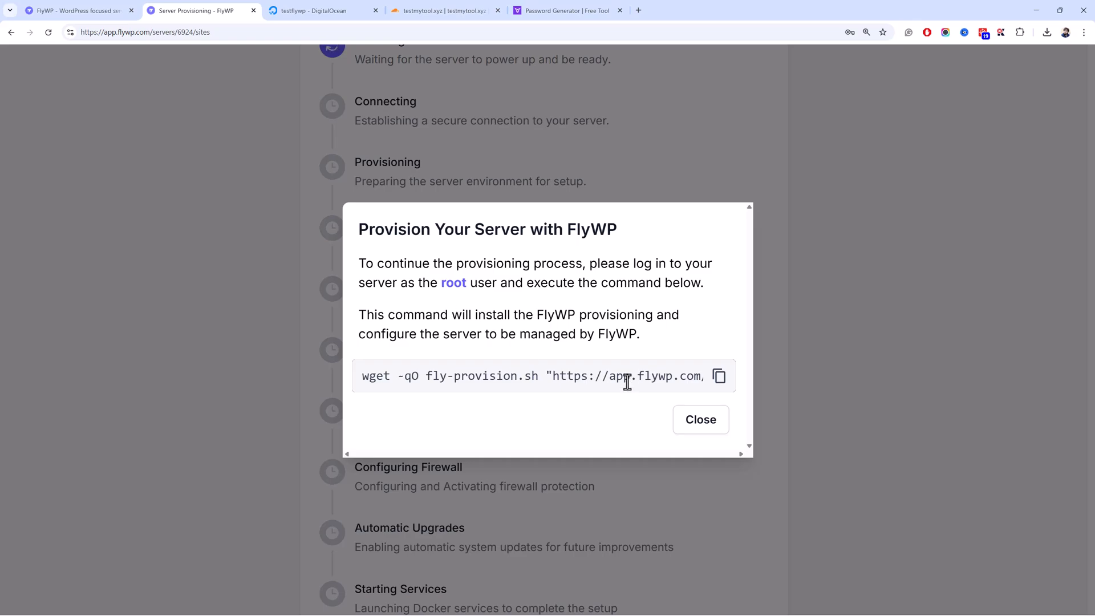
- Show the testflywp droplet's DigitalOcean page and bring up the Start menu
left_click(341, 10)
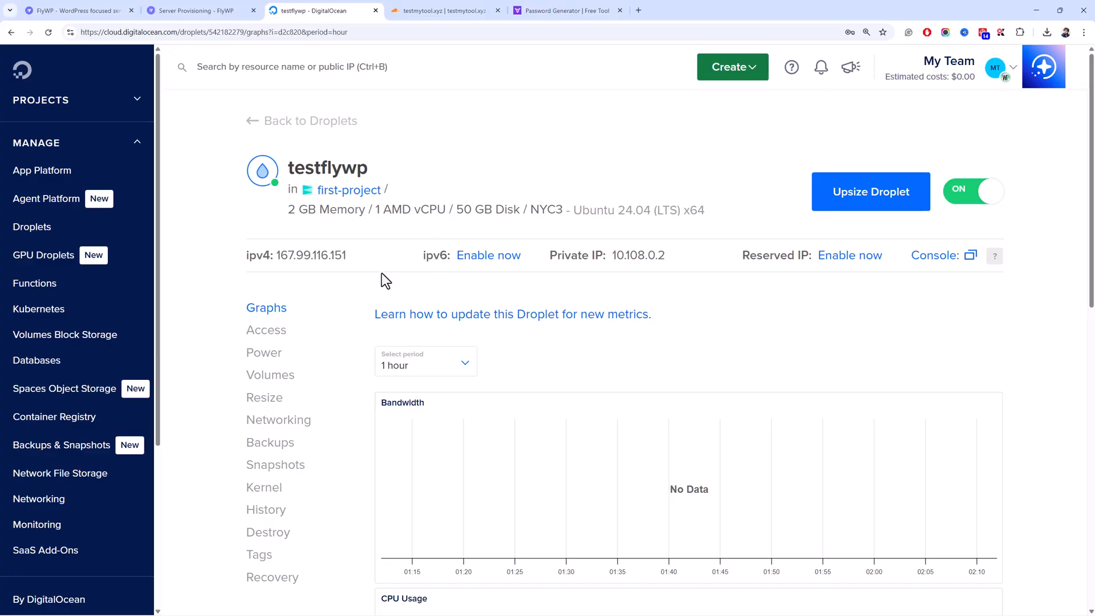
key("super")
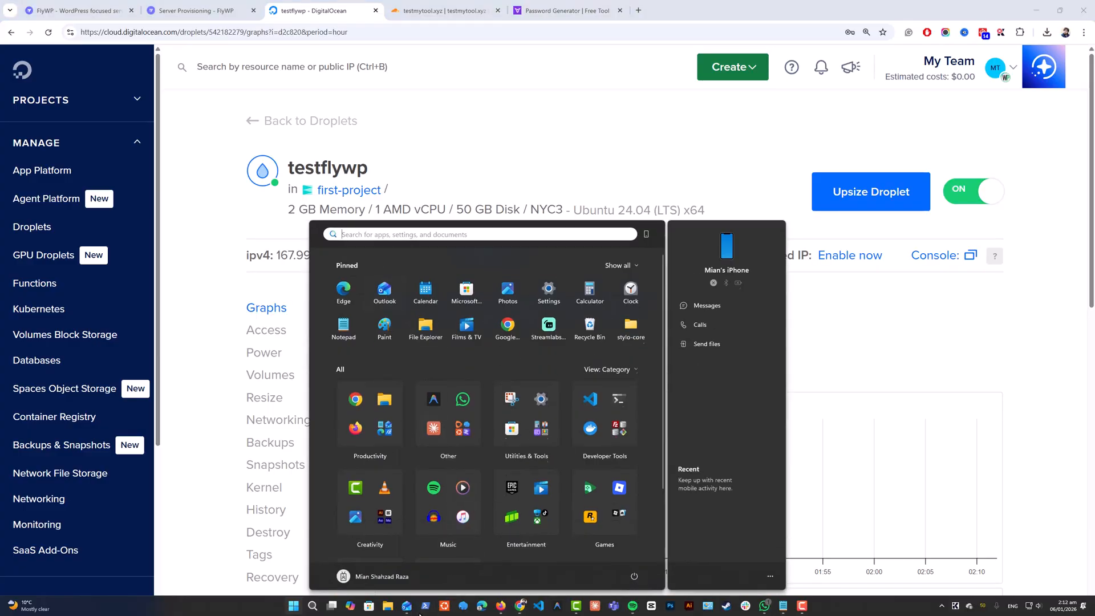
type("powershell")
key("Return")
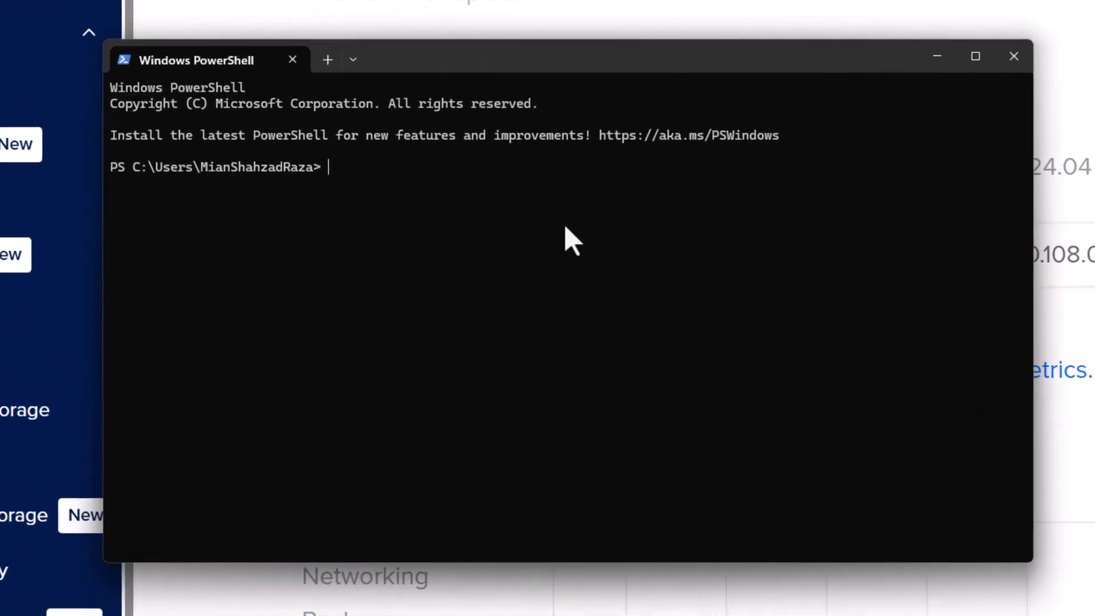
type("ssh")
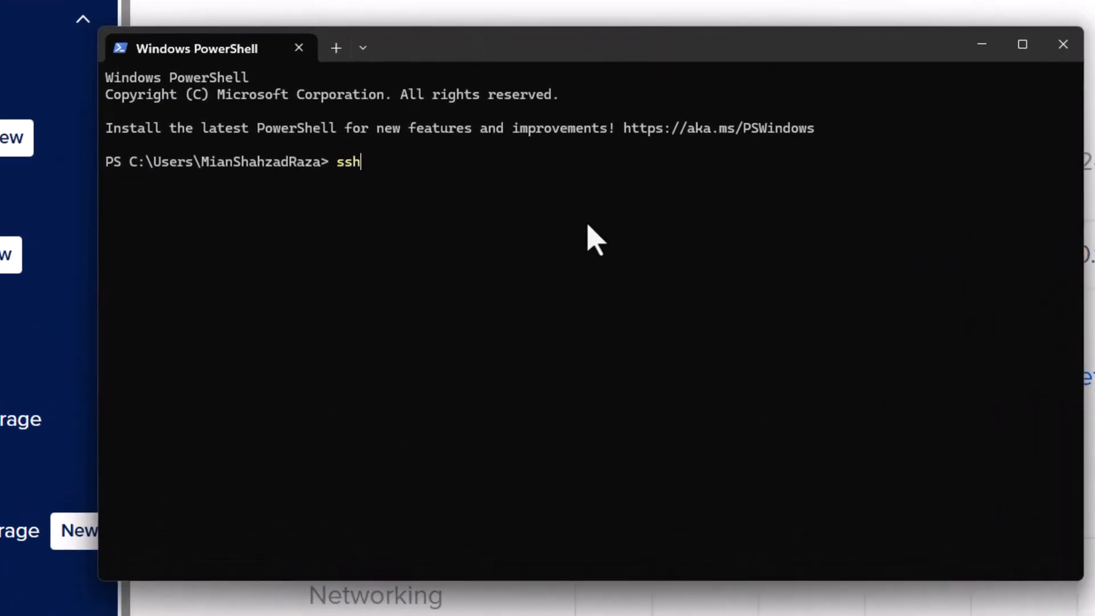
type(" root@167.99.116.151")
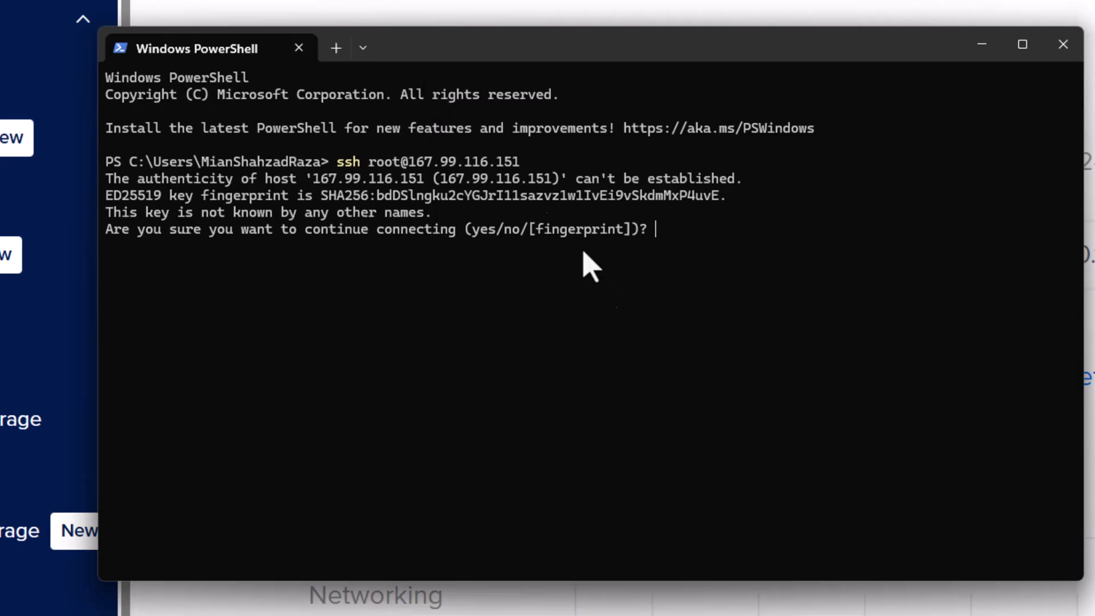
type("yes")
key("Return")
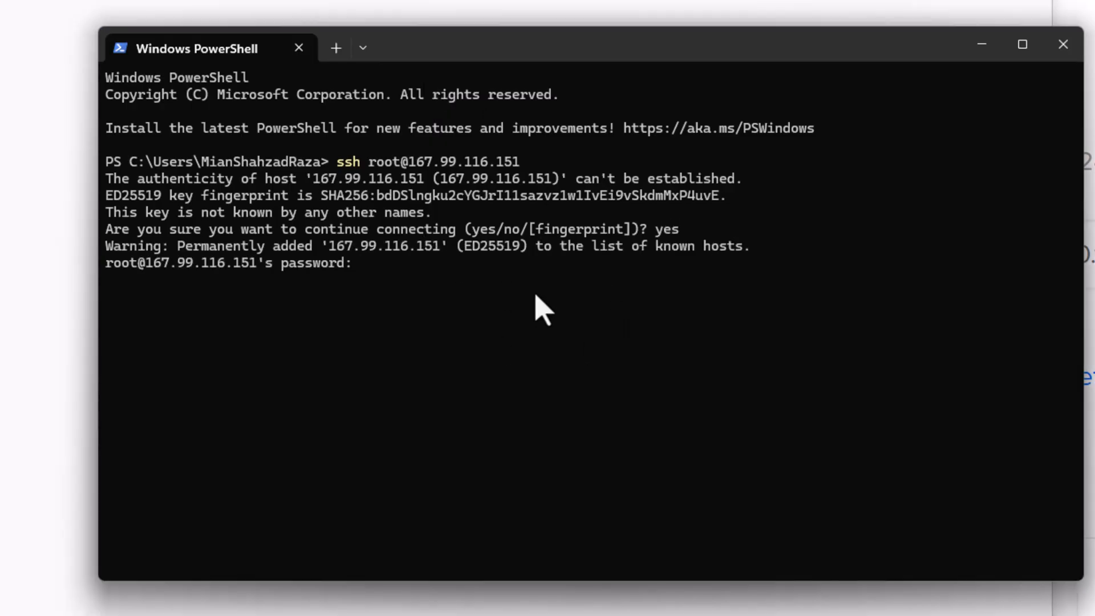
key("Return")
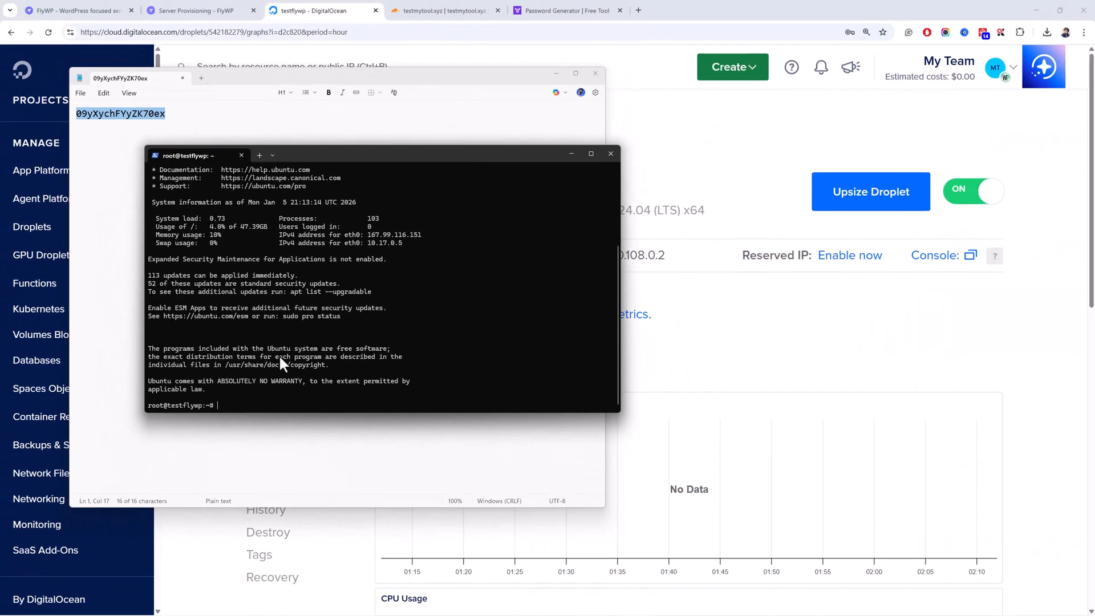
left_click(193, 9)
left_click(717, 378)
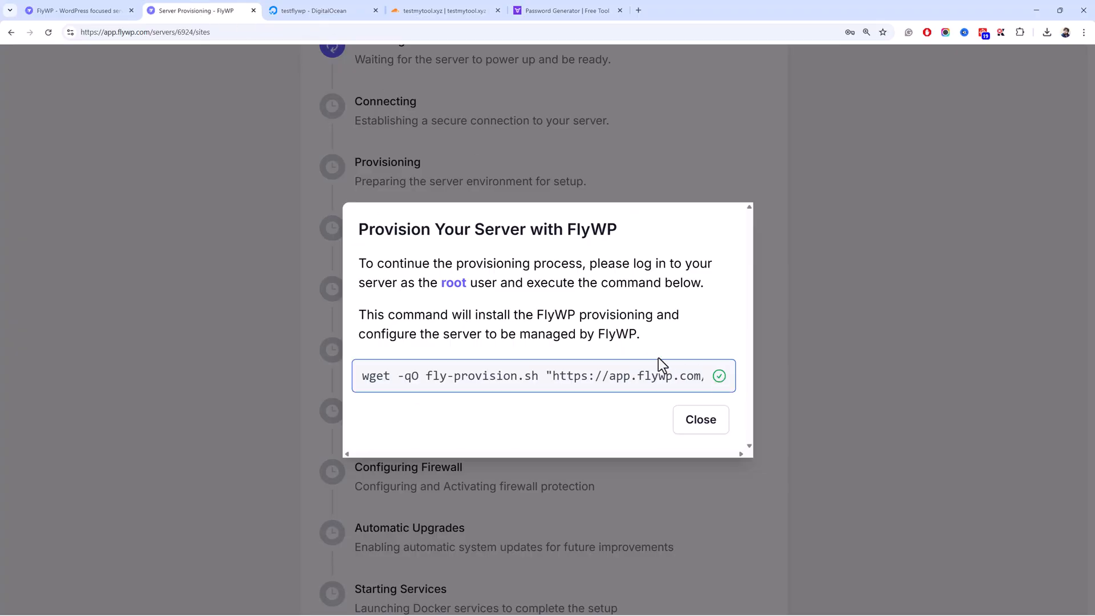
- Run the FlyWP provisioning command in the root SSH session and close the command dialog
key("alt+Tab")
key("ctrl+v")
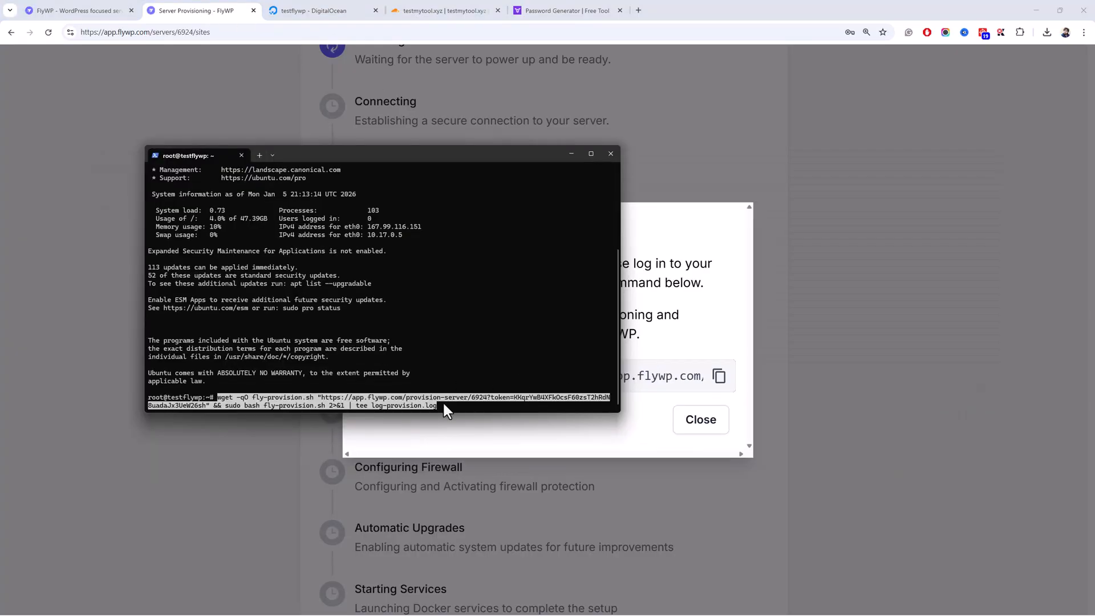
key("Return")
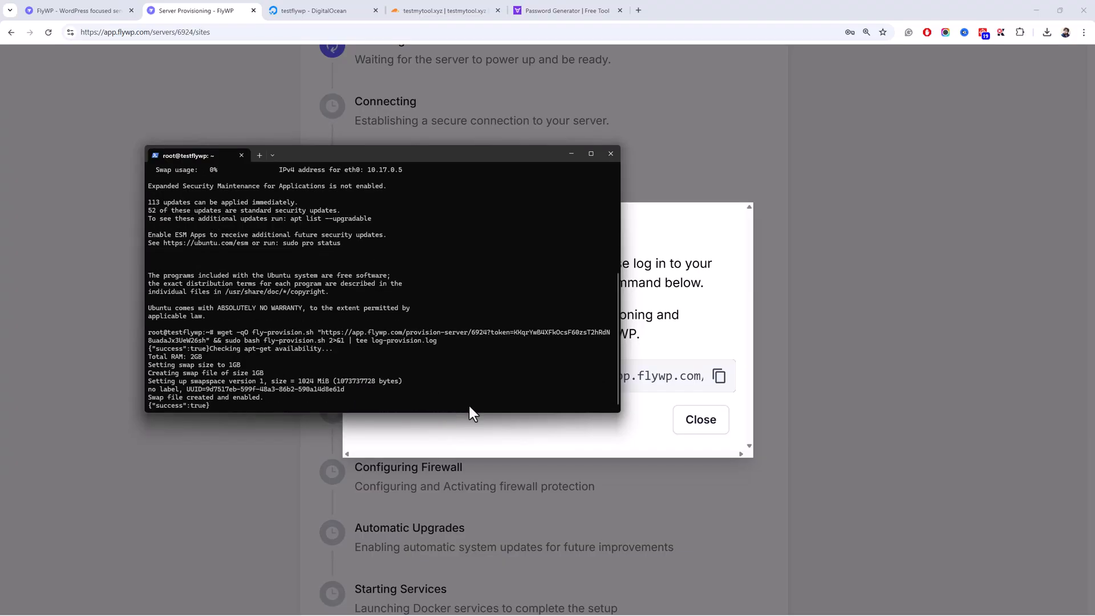
left_click(701, 420)
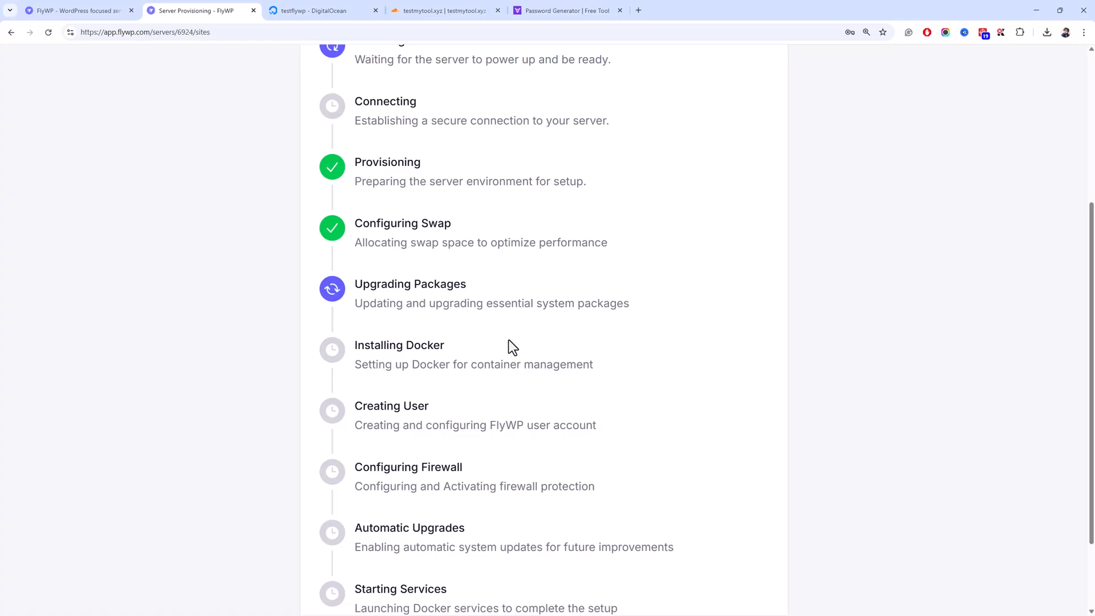
- Place the server terminal on the right beside FlyWP's provisioning steps list
scroll(509, 344, "down", 2)
scroll(484, 340, "up", 3)
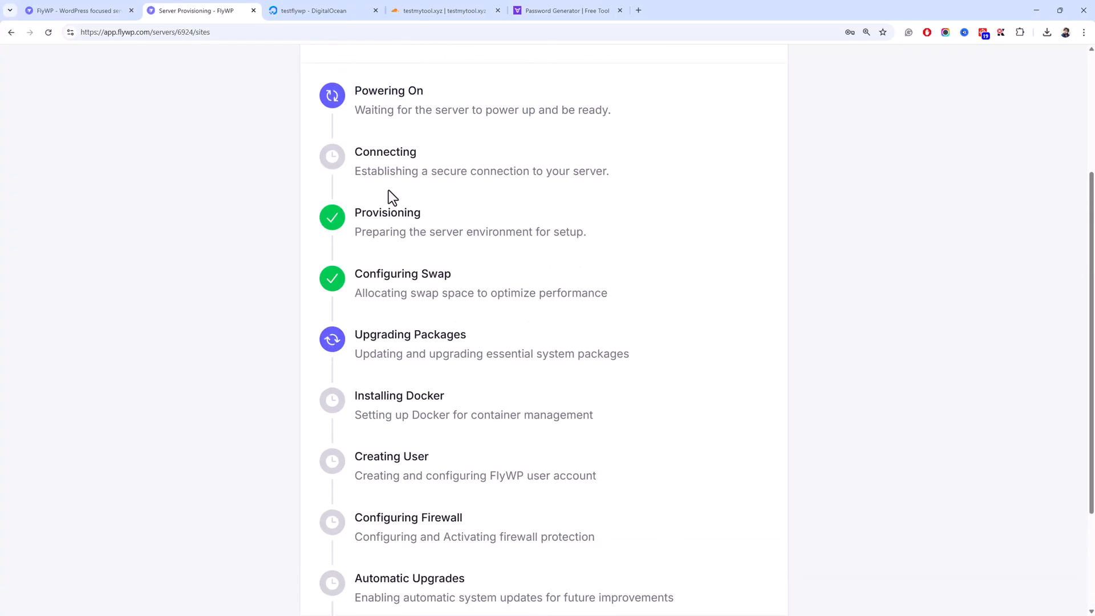
scroll(388, 190, "down", 3)
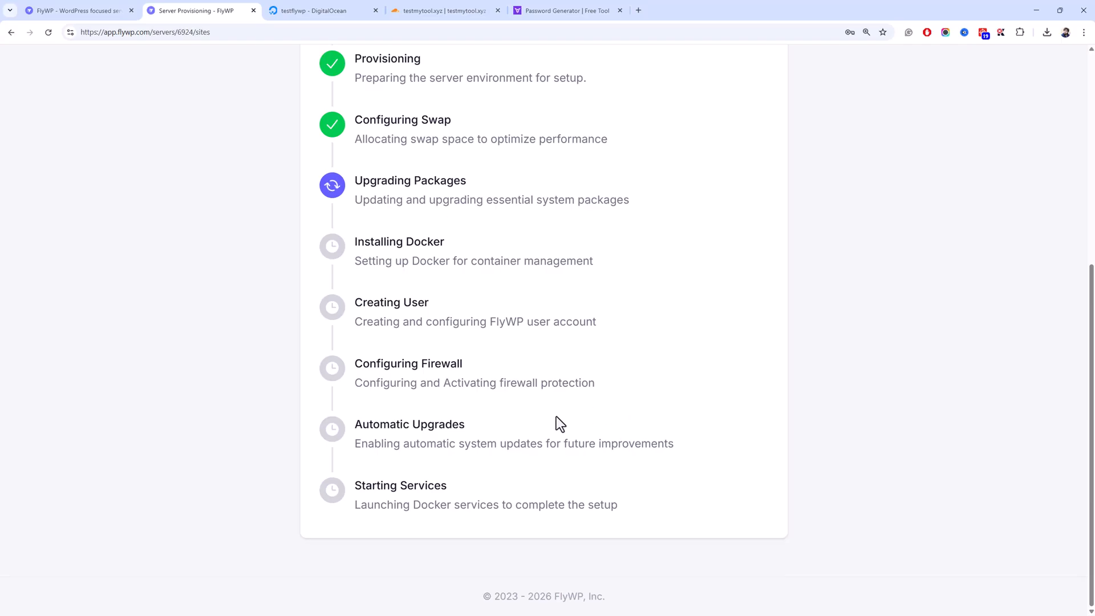
key("alt+Tab")
left_click_drag(454, 158, 803, 158)
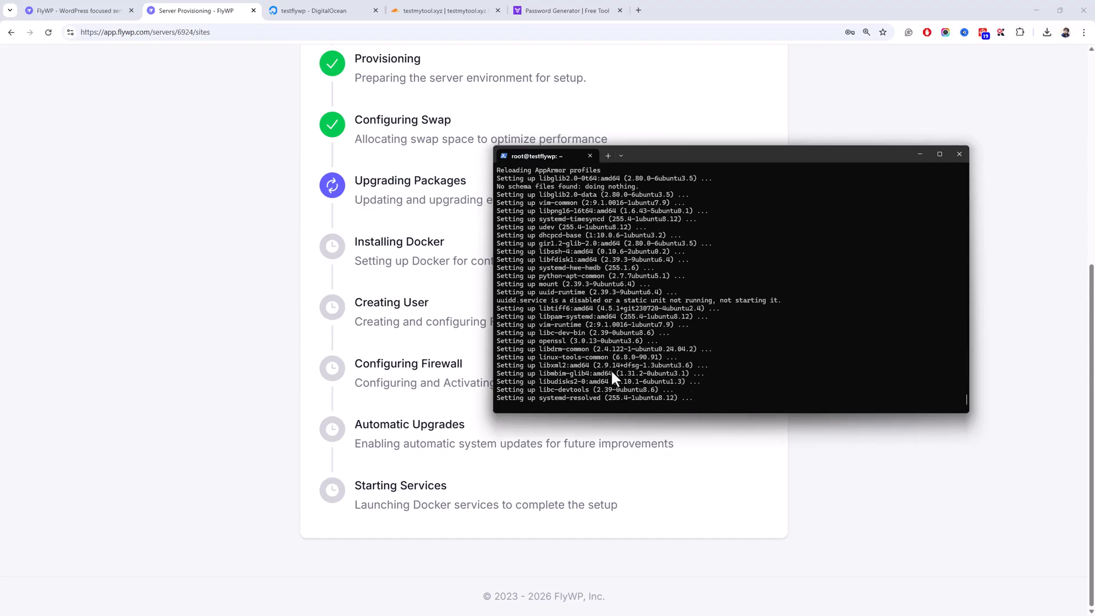
- Open OVHcloud's VPS plans page in a new tab via Bare Metal & VPS
left_click(640, 9)
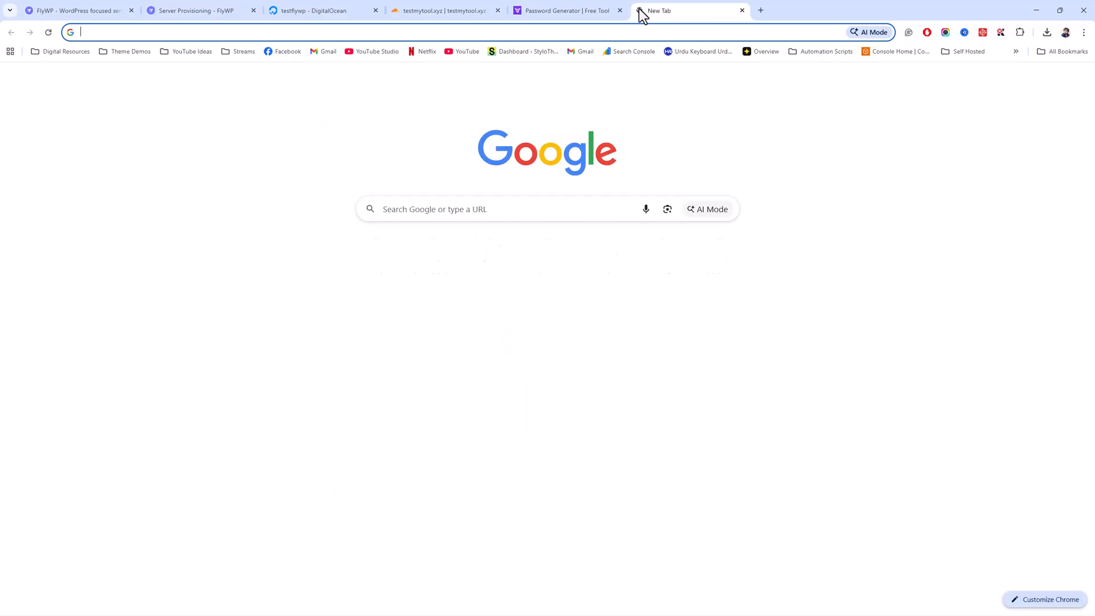
type("ovh")
key("Return")
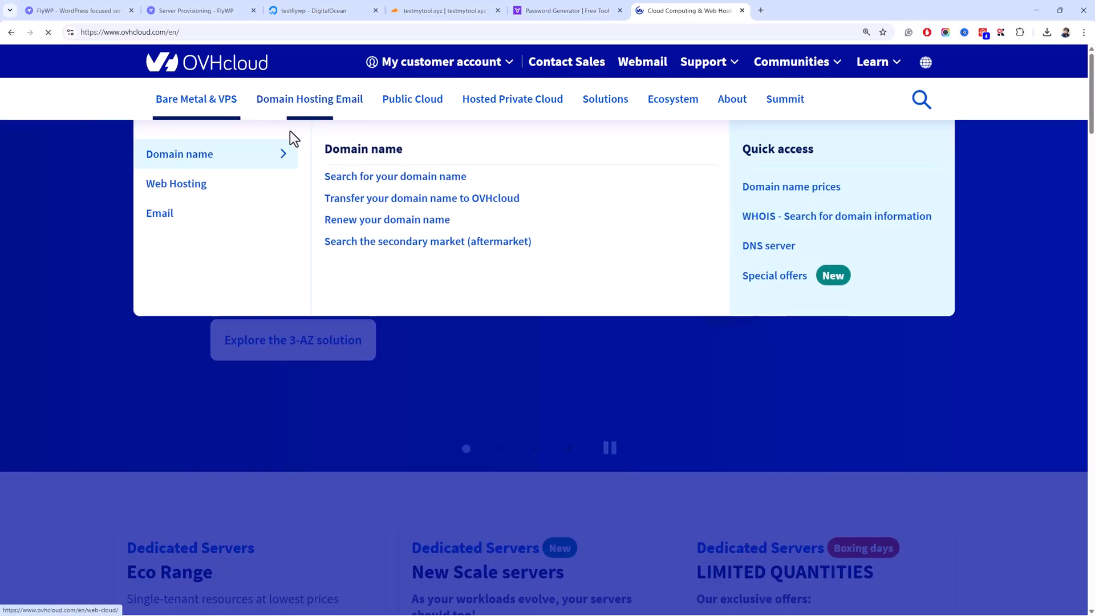
mouse_move(186, 127)
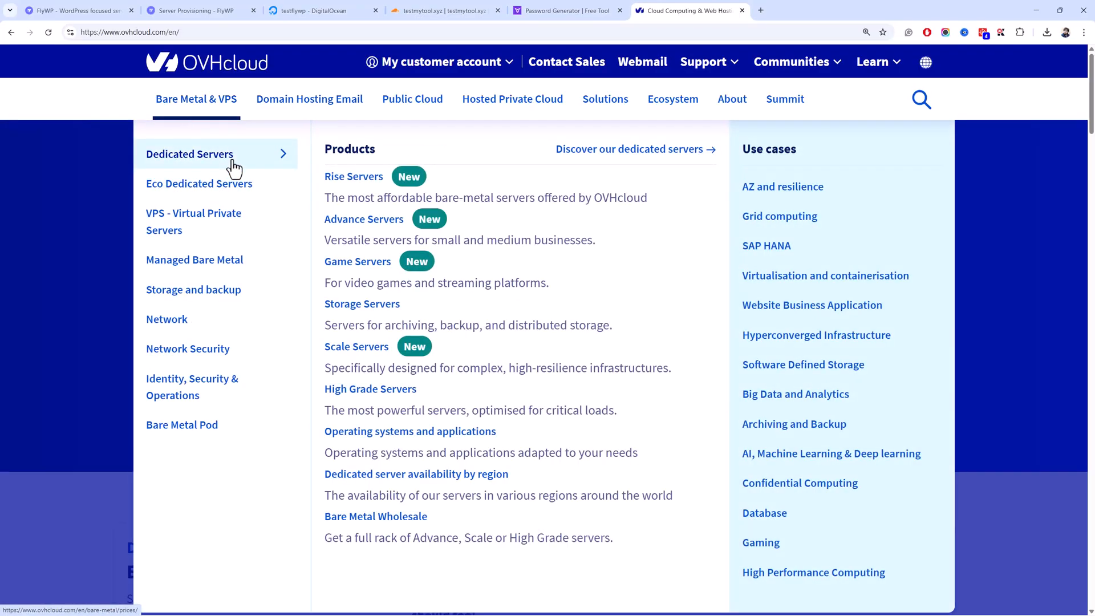
left_click(166, 212)
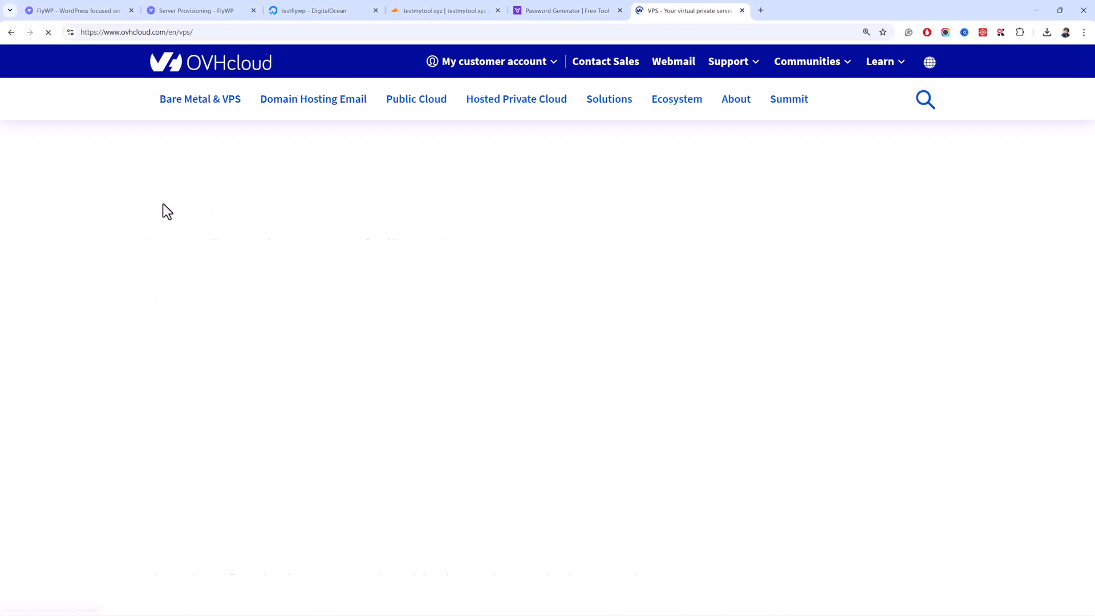
scroll(156, 217, "down", 10)
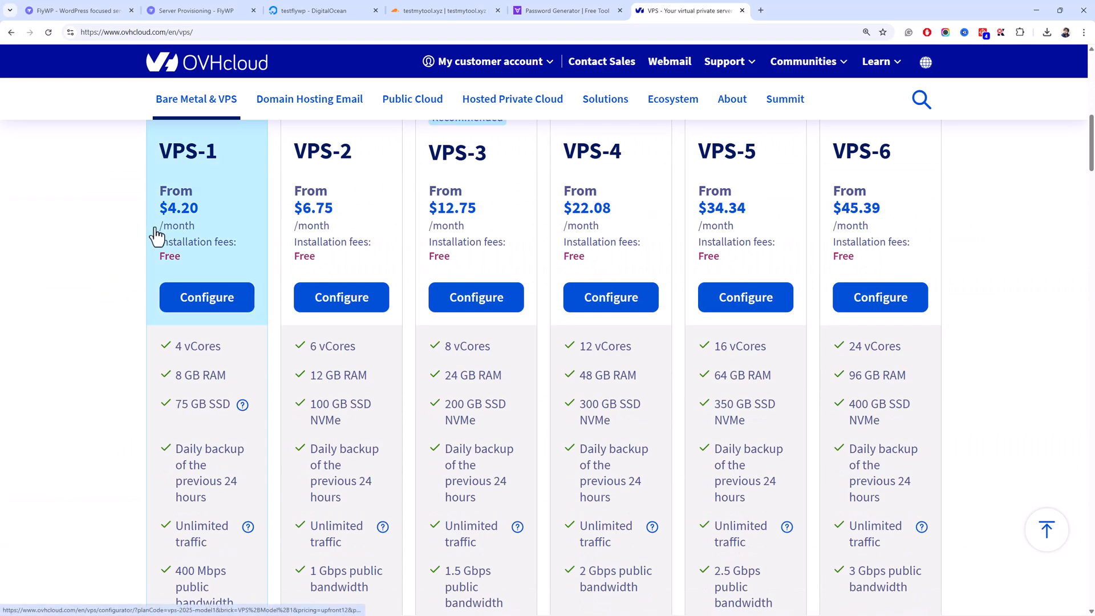
scroll(102, 229, "up", 3)
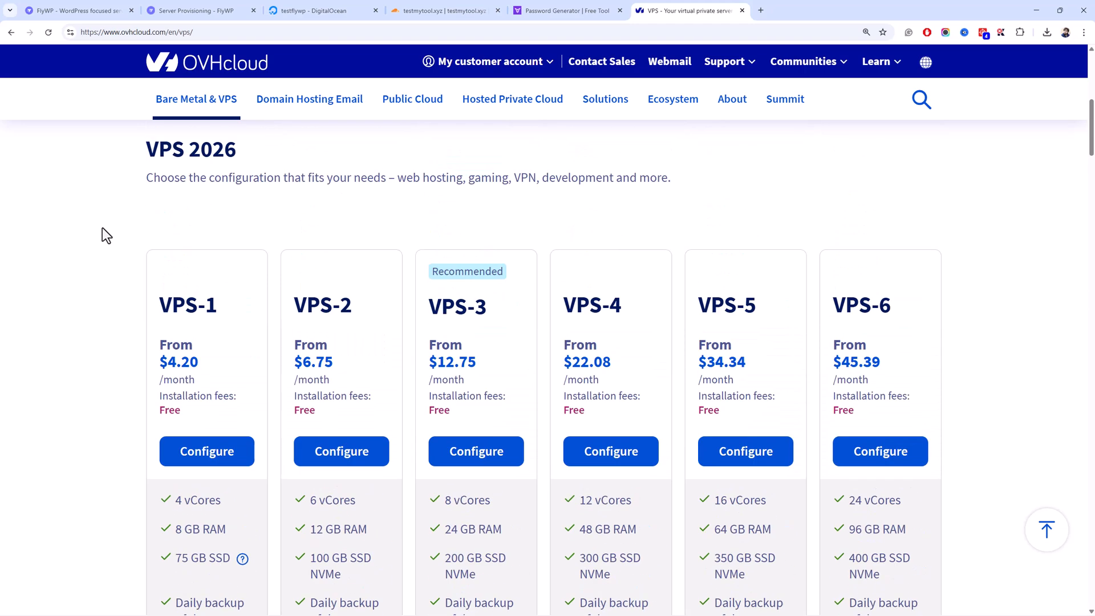
scroll(101, 228, "down", 3)
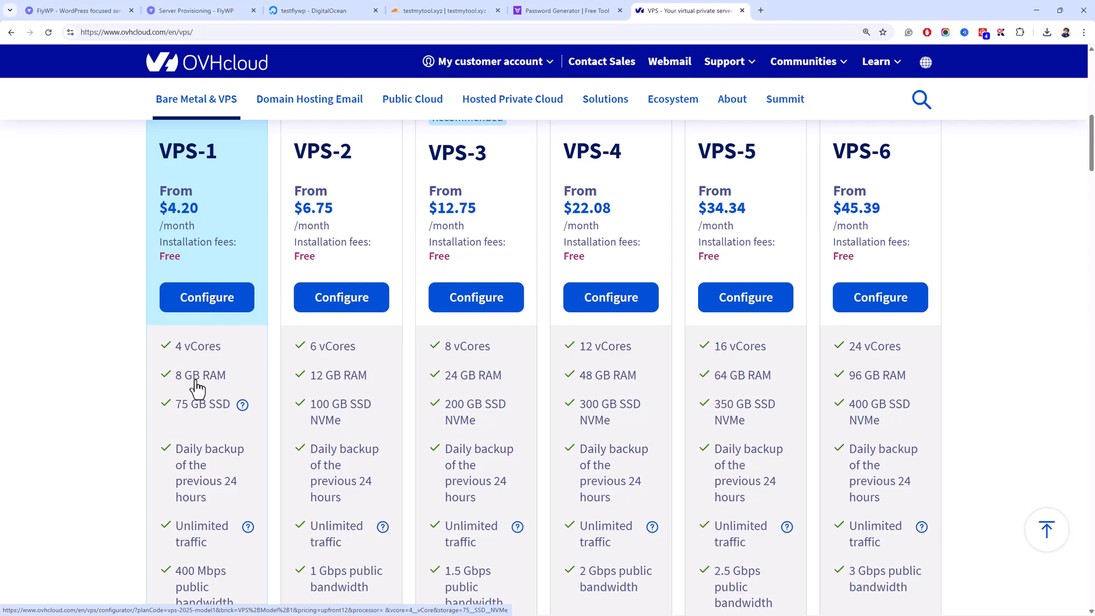
- Compare OVHcloud VPS pricing with the droplet's specs, then close the tab and return to FlyWP
left_click(309, 6)
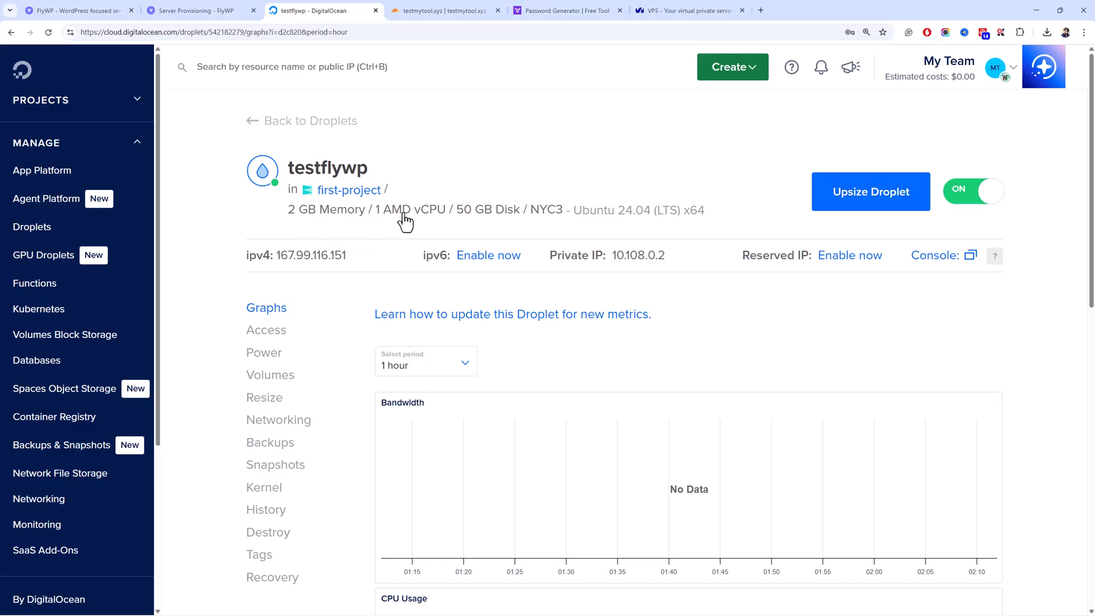
left_click(662, 10)
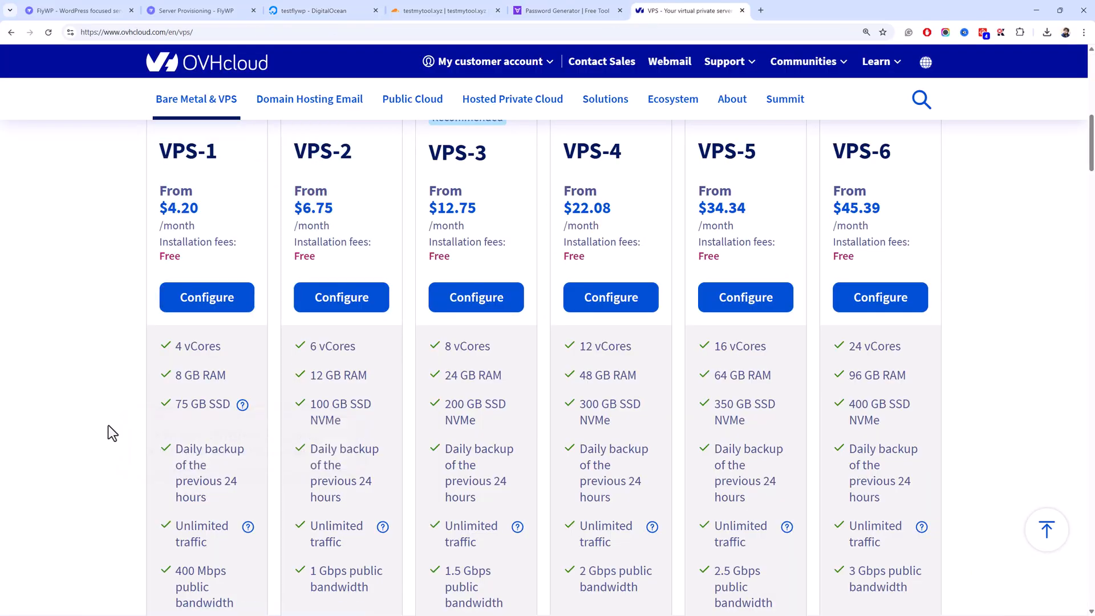
scroll(113, 434, "down", 3)
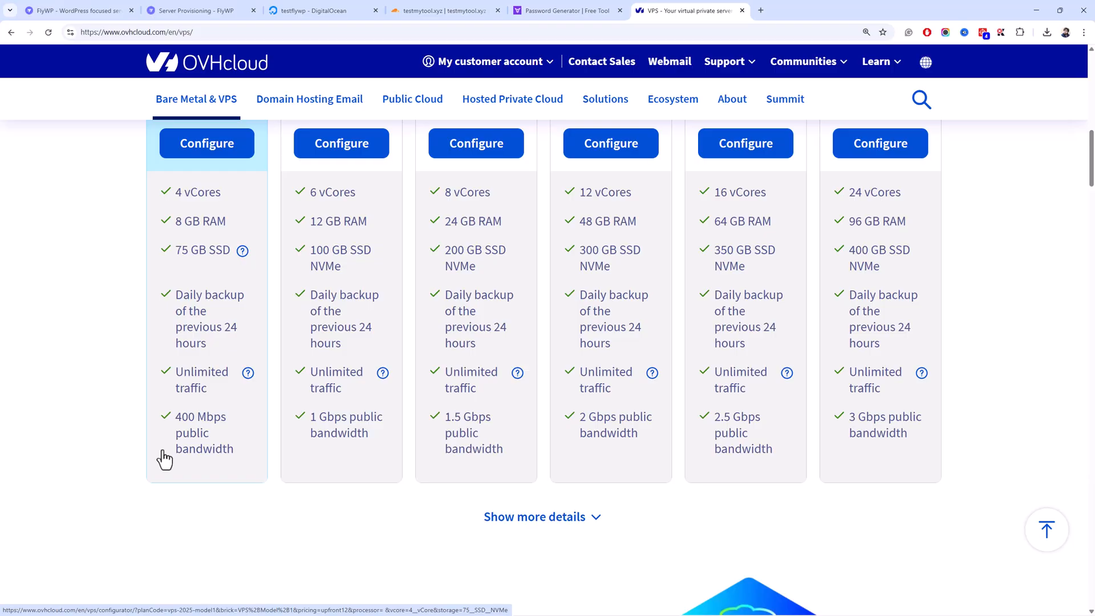
scroll(344, 463, "up", 3)
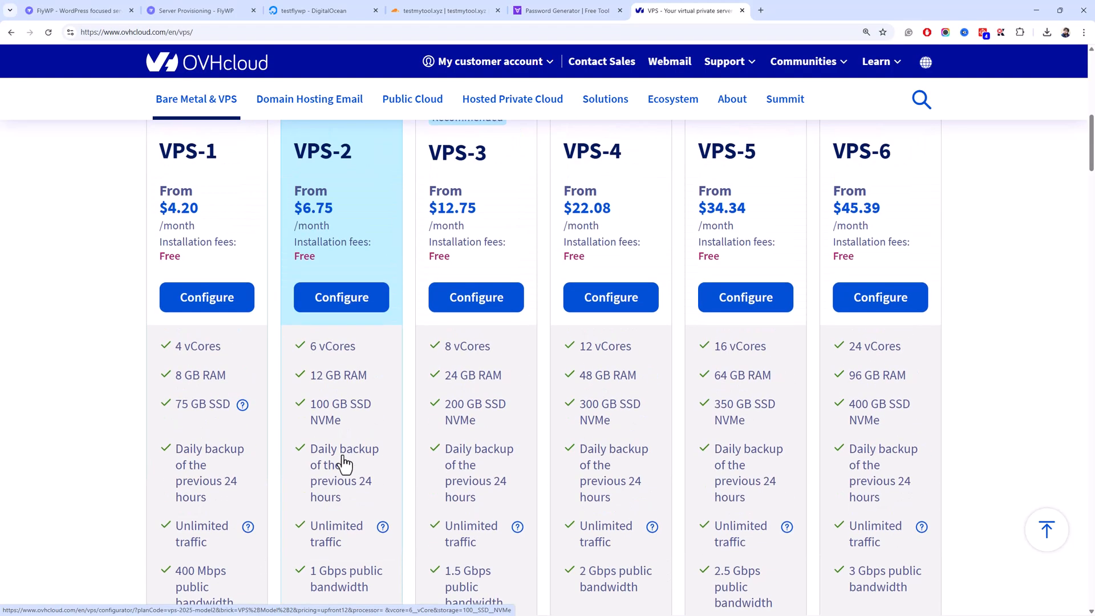
scroll(343, 459, "up", 3)
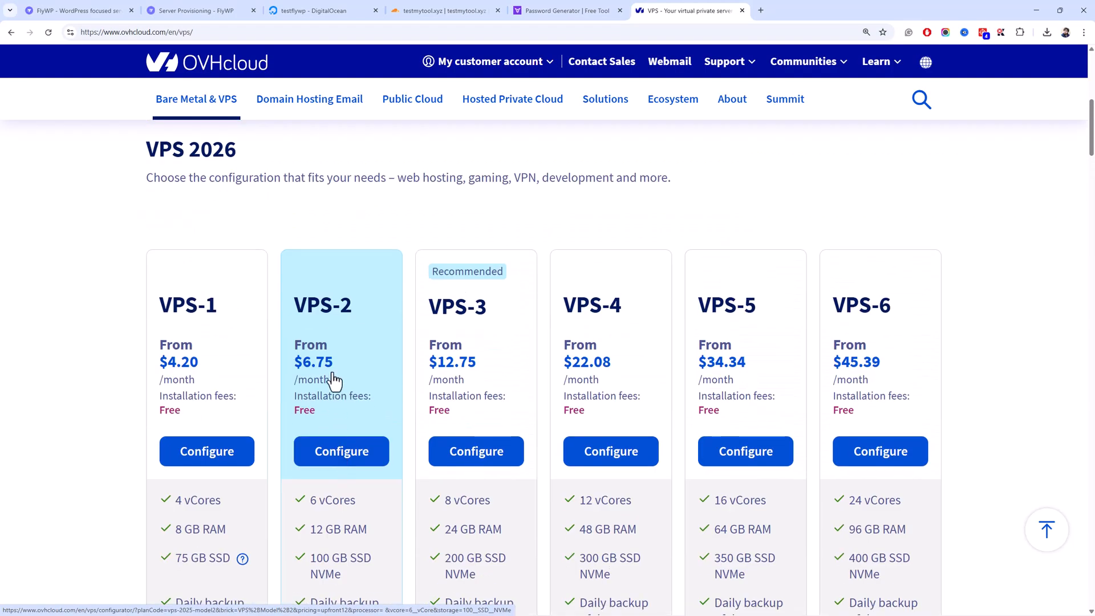
scroll(336, 374, "down", 7)
scroll(342, 252, "up", 7)
scroll(362, 469, "down", 2)
scroll(359, 456, "down", 1)
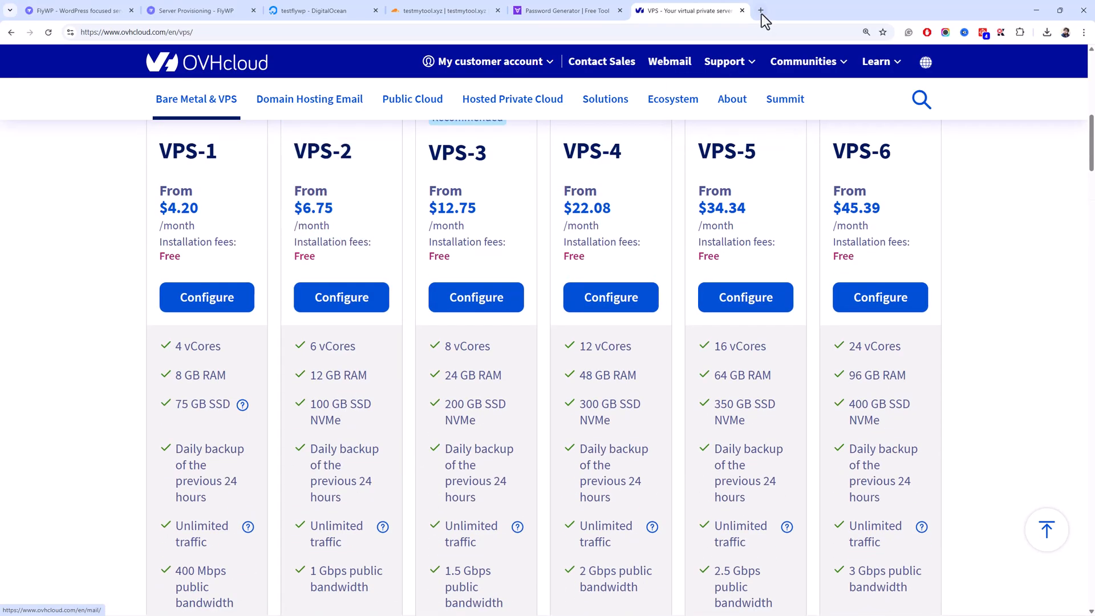
left_click(742, 10)
left_click(200, 10)
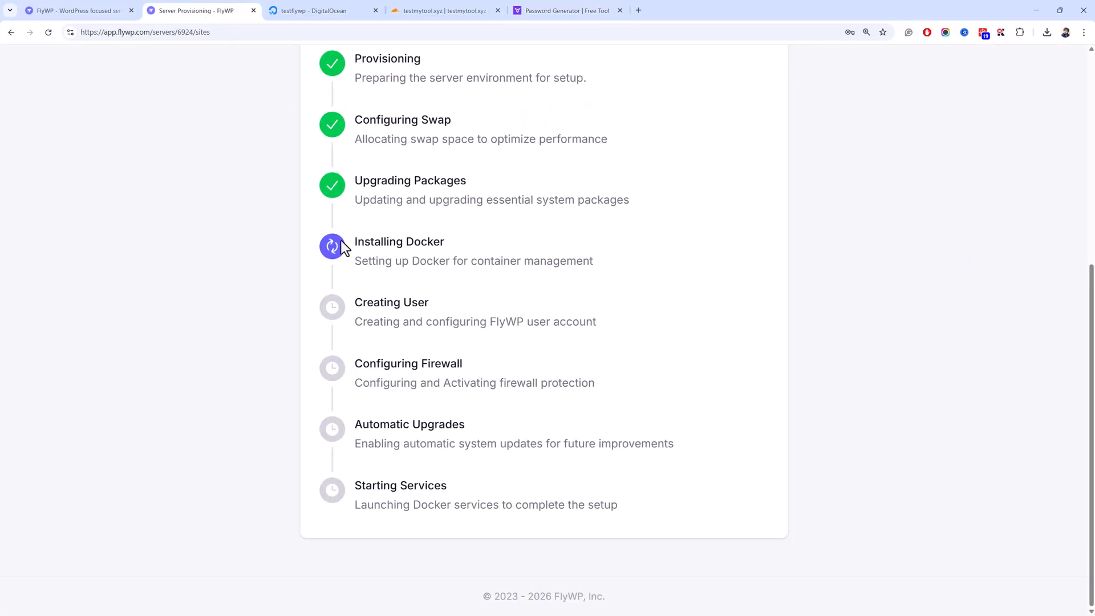
- Watch the terminal's provisioning output, then return to FlyWP's progress page
key("alt+Tab")
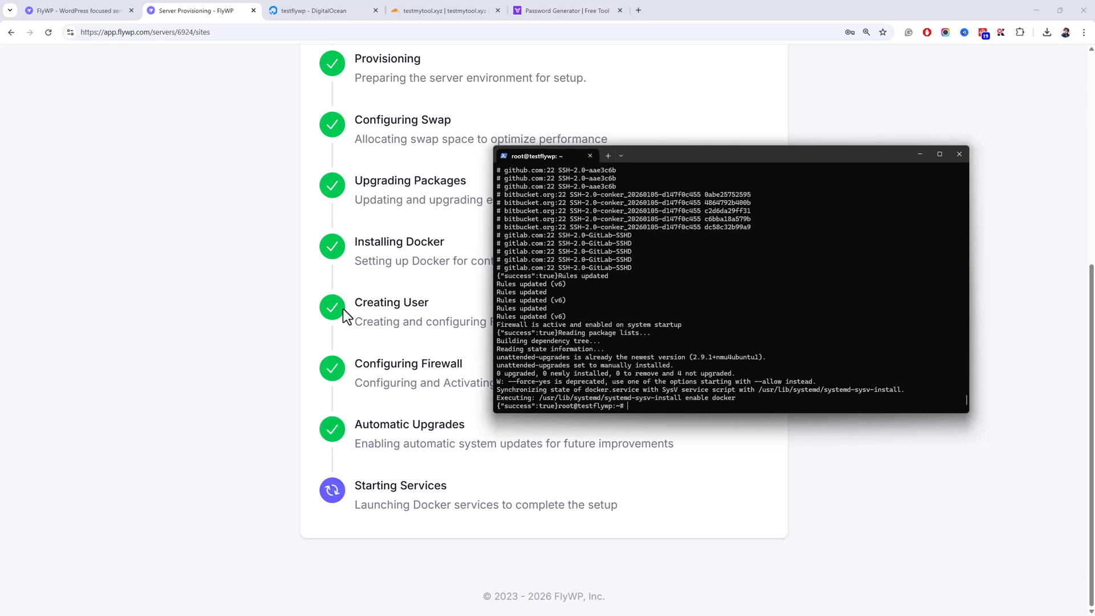
left_click(169, 244)
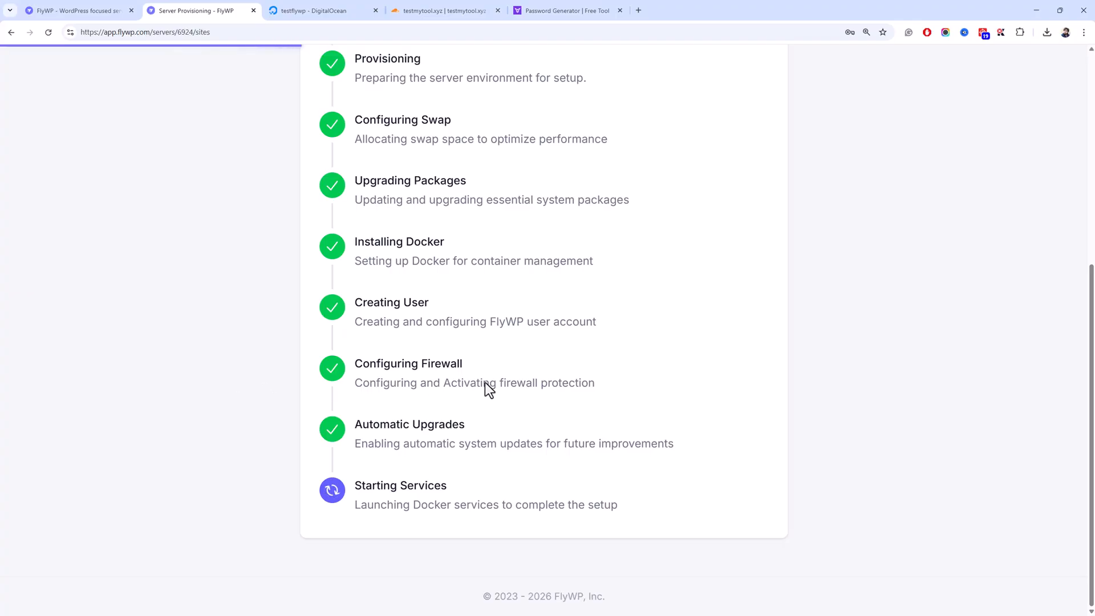
scroll(485, 382, "up", 2)
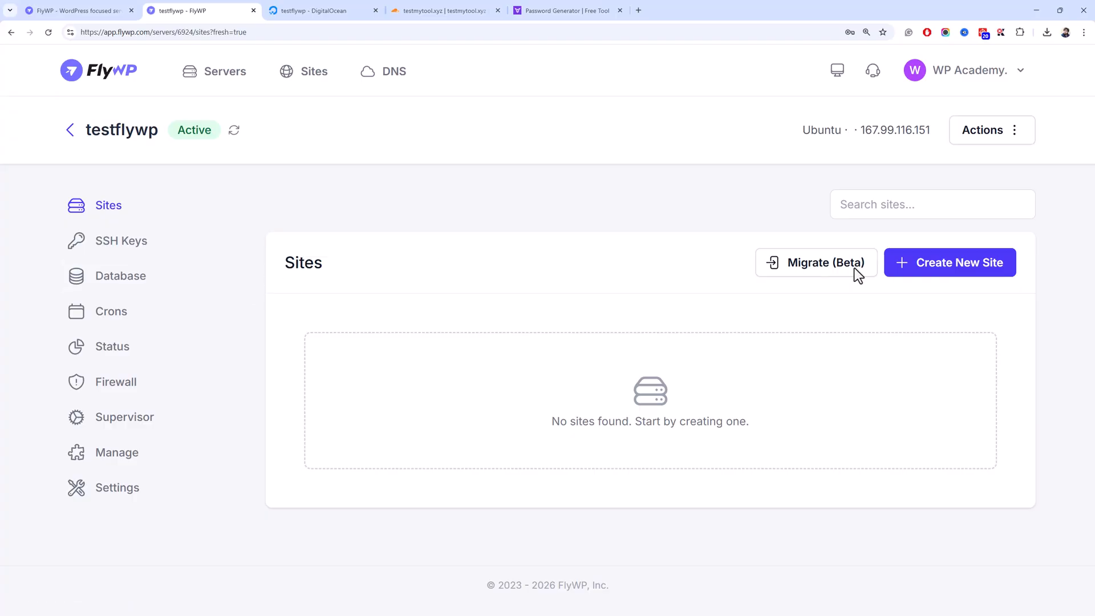
- Glance at the server Actions menu, then view testflywp's SSH Keys page, which has no keys
left_click(1016, 131)
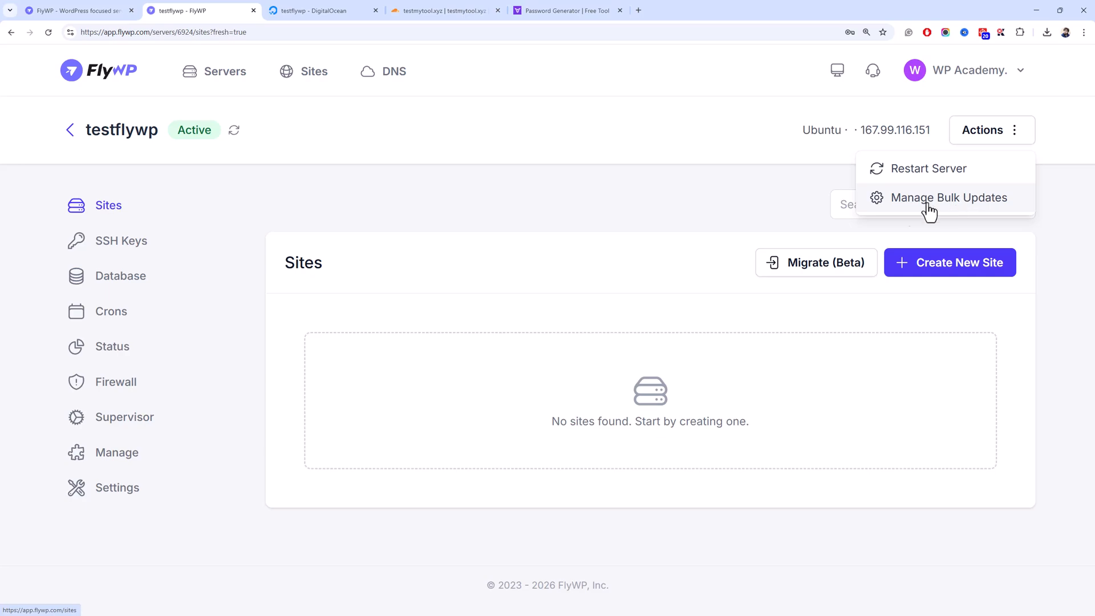
left_click(554, 231)
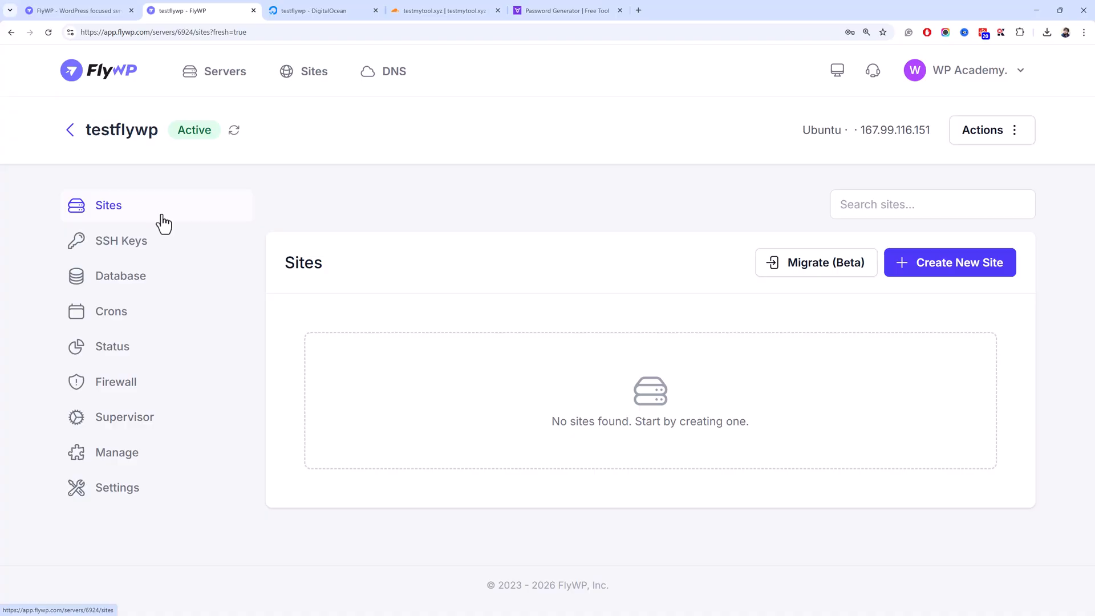
left_click(110, 244)
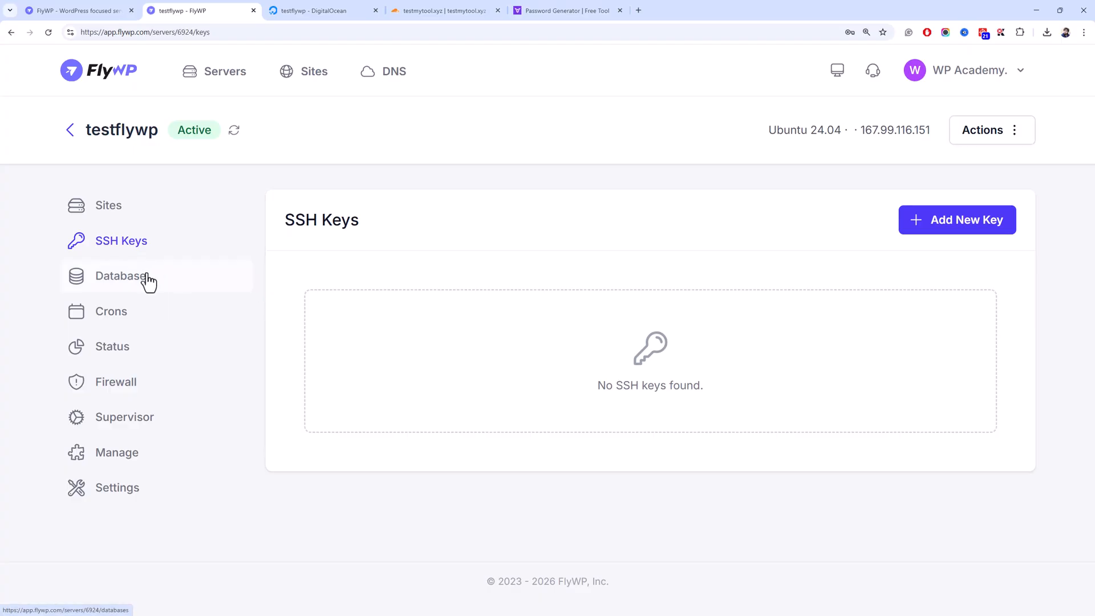
- Look through testflywp's Database and Cron Jobs pages
left_click(96, 275)
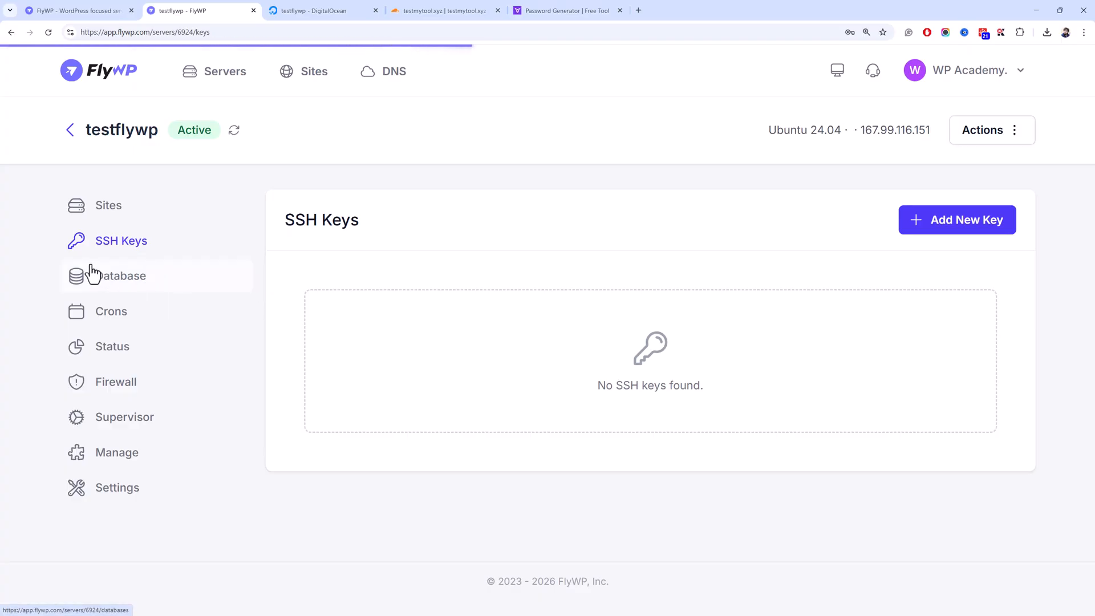
scroll(548, 326, "down", 3)
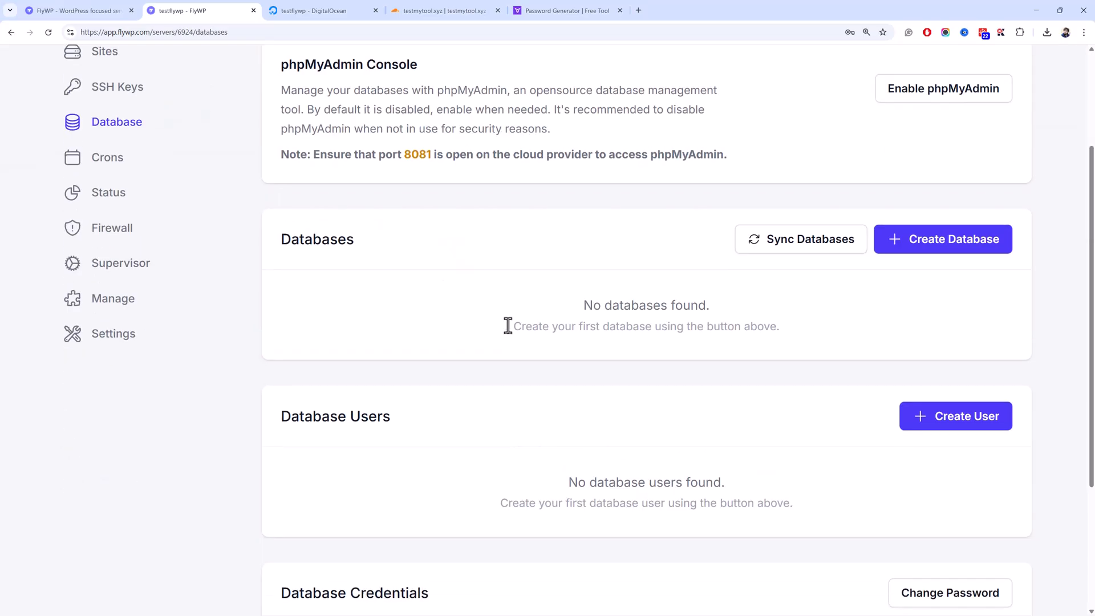
left_click(130, 168)
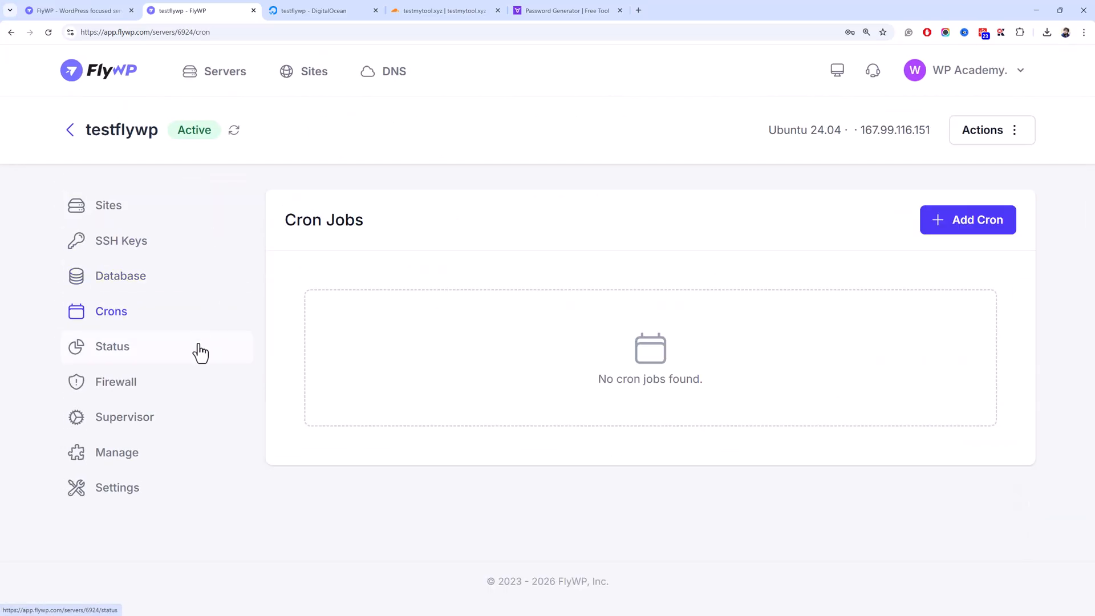
- Review Server Status: Ubuntu 24.04, Docker 29.1.3 running, 69% CPU load, 11.46% disk usage
left_click(179, 288)
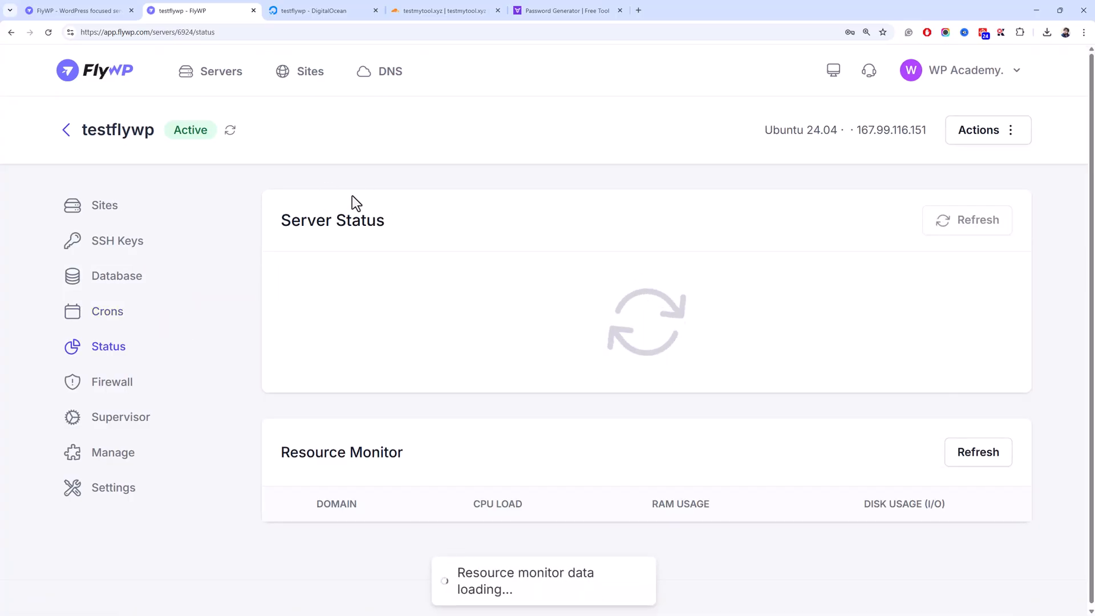
scroll(347, 195, "down", 3)
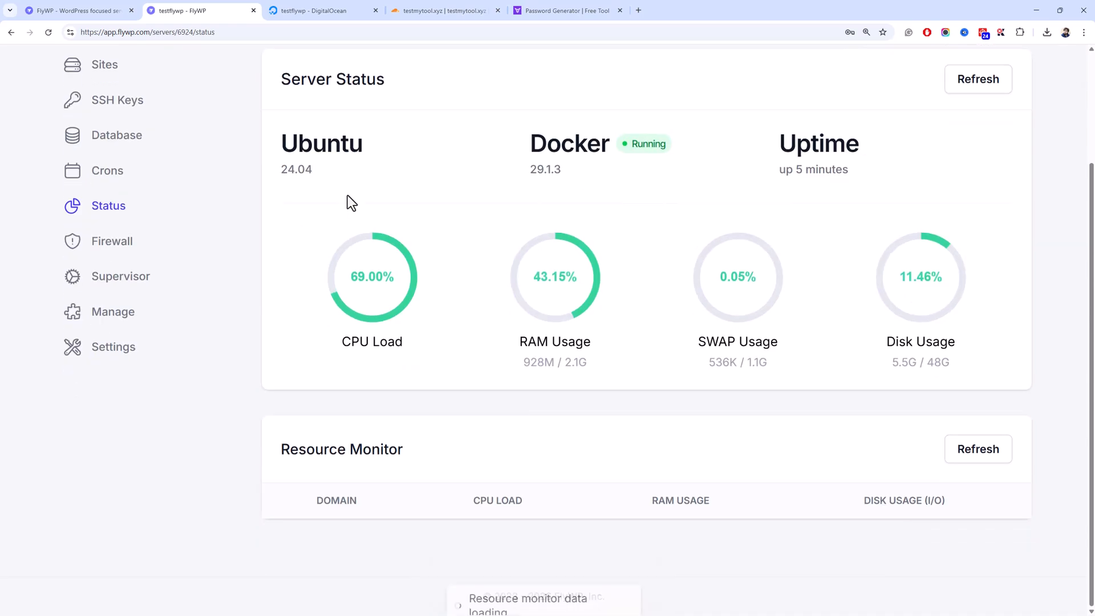
scroll(348, 195, "up", 3)
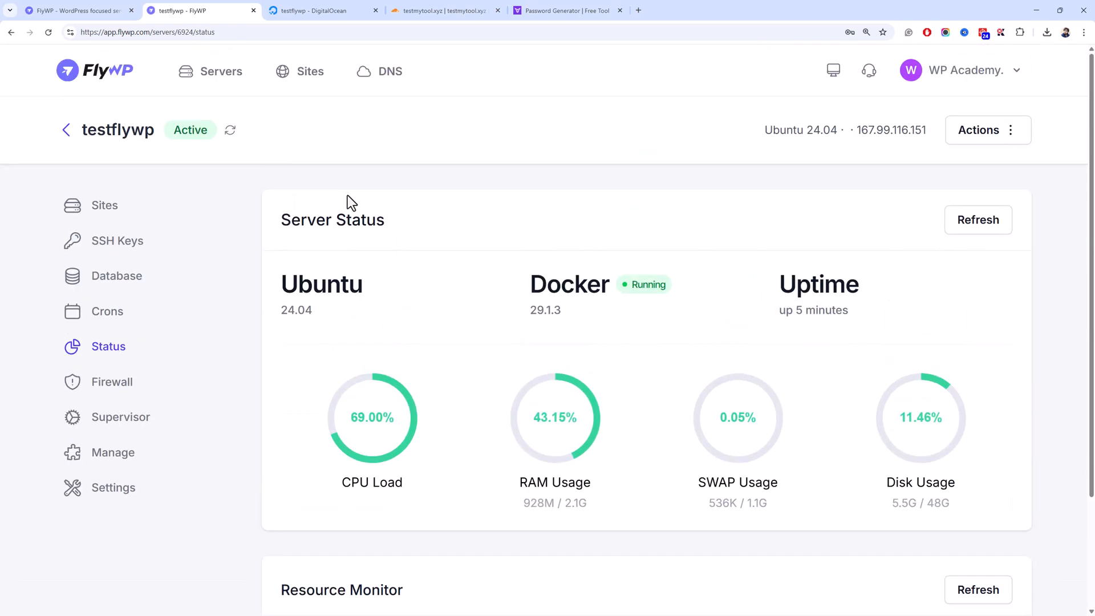
scroll(348, 196, "down", 3)
scroll(348, 196, "up", 3)
scroll(341, 195, "down", 3)
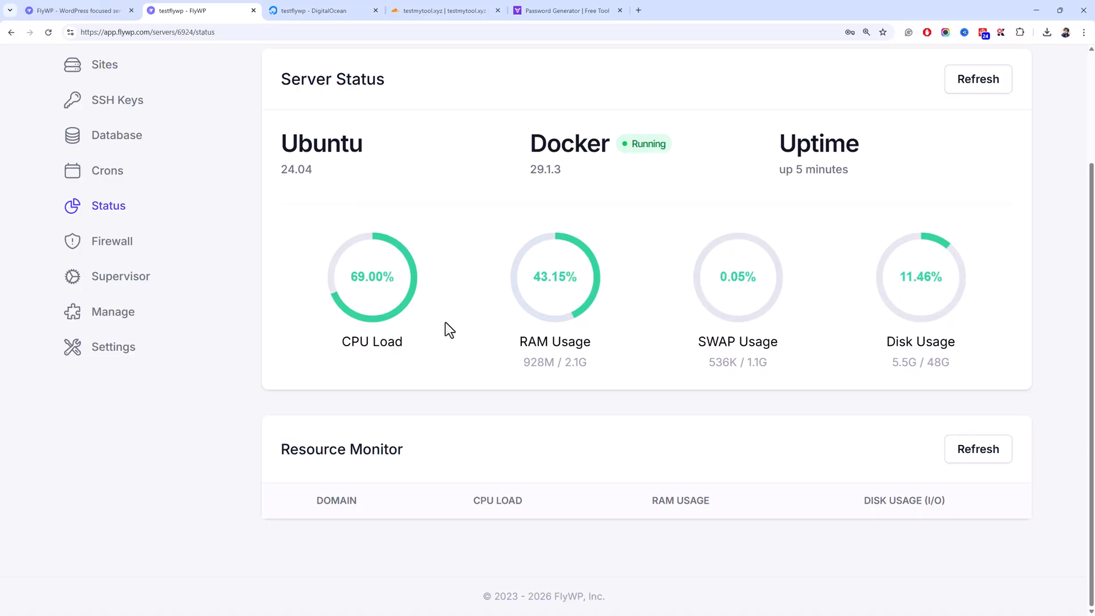
- Check Firewall and Supervisor (not installed), then view services: Nginx Proxy, MySQL, Redis, Ofelia, SSH Terminal
left_click(159, 255)
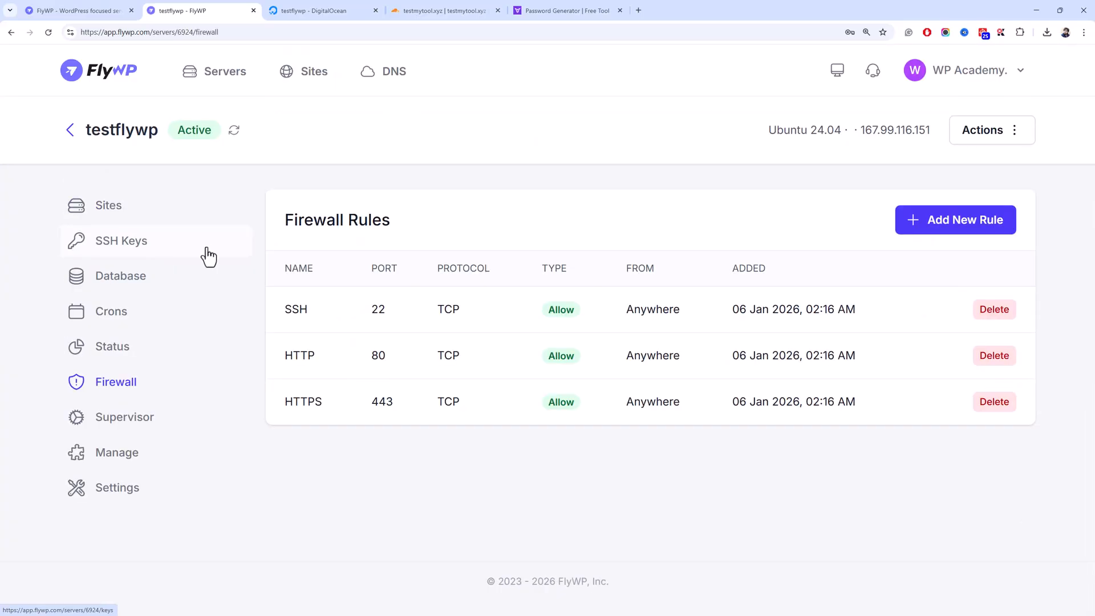
left_click(189, 427)
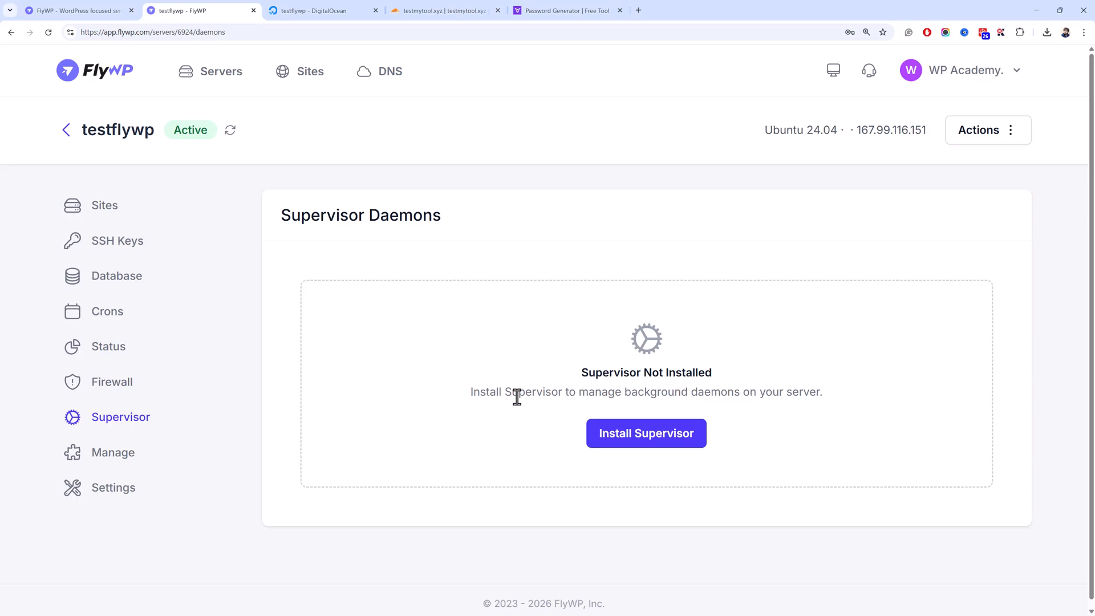
left_click(172, 457)
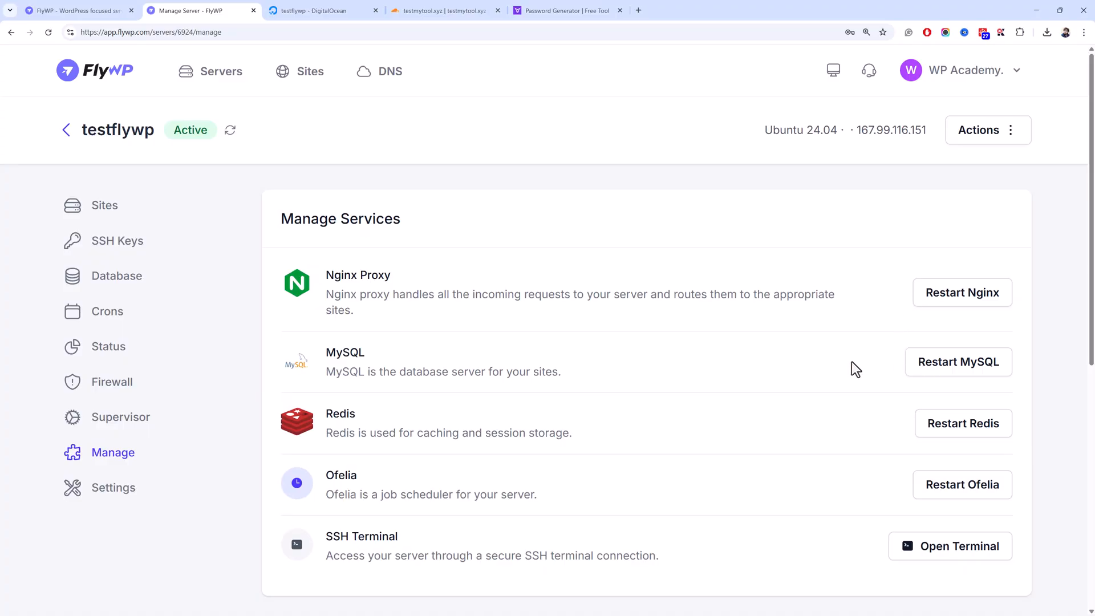
scroll(851, 362, "down", 5)
scroll(867, 355, "up", 5)
scroll(856, 342, "down", 2)
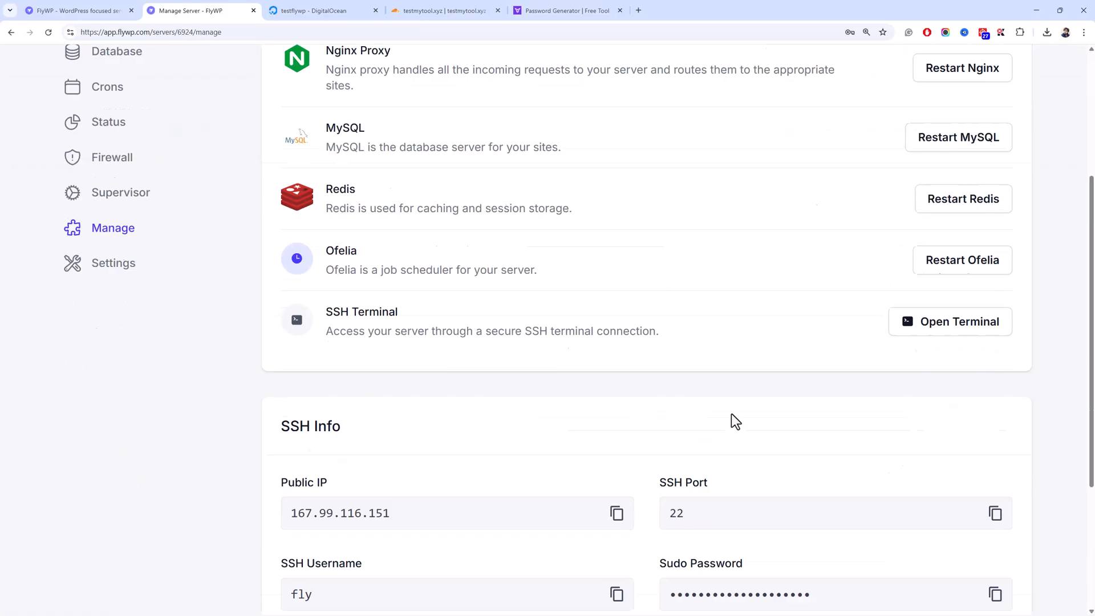
scroll(736, 421, "down", 1)
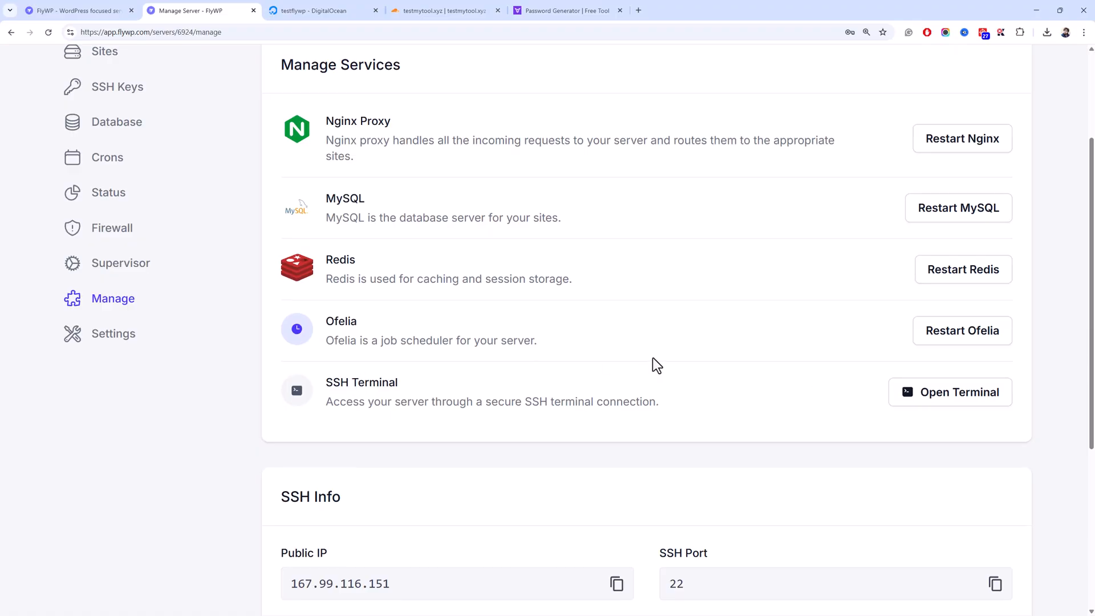
scroll(656, 365, "down", 2)
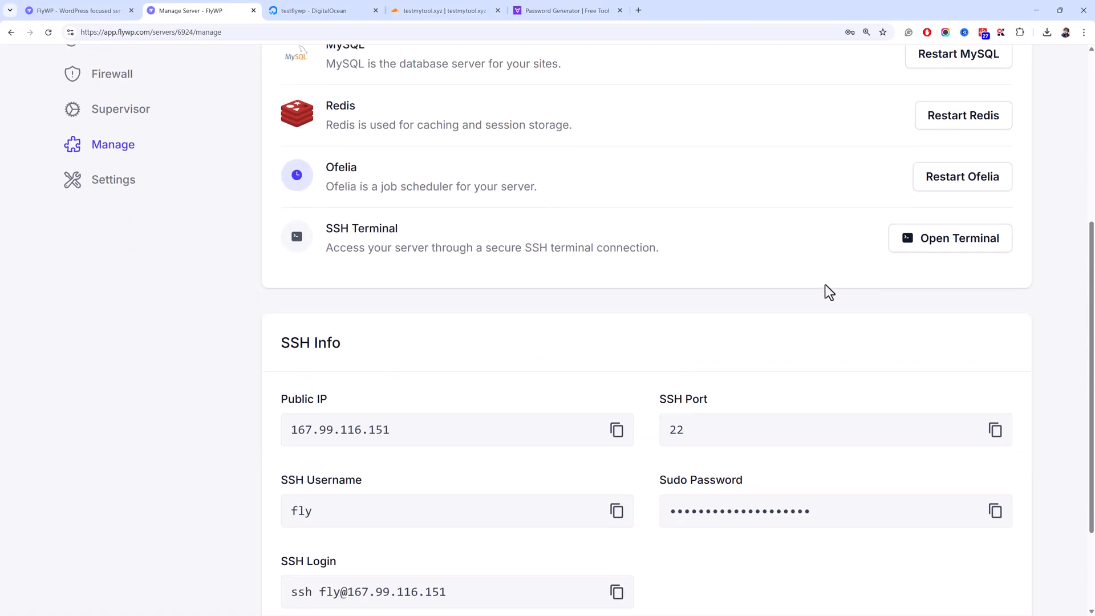
scroll(826, 286, "down", 2)
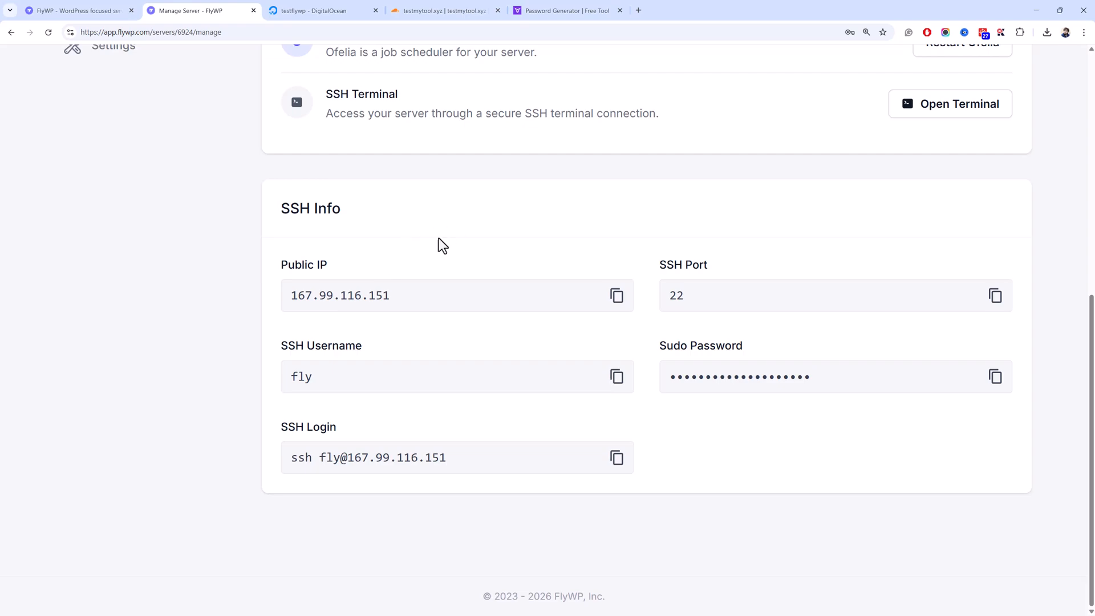
left_click_drag(365, 376, 295, 376)
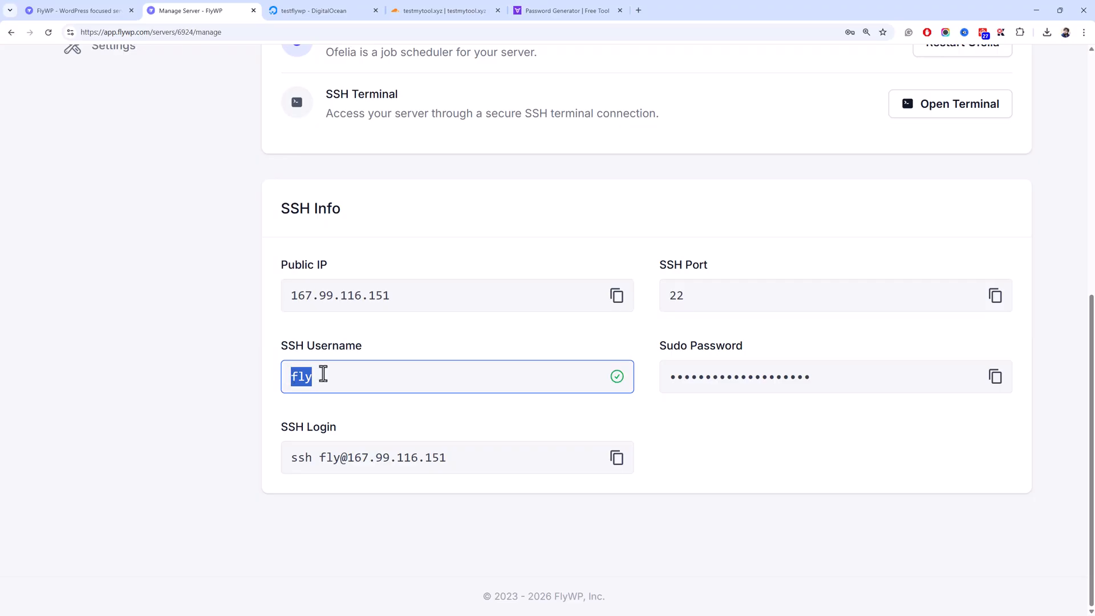
left_click(351, 372)
left_click(387, 354)
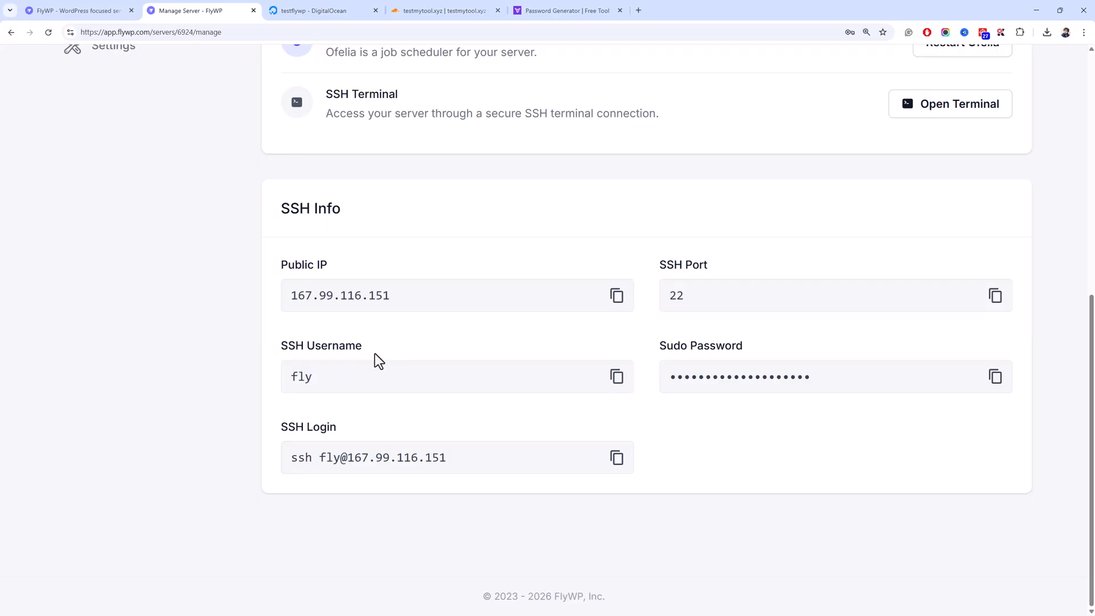
scroll(371, 353, "up", 3)
scroll(368, 352, "down", 3)
scroll(362, 356, "up", 3)
scroll(364, 367, "down", 3)
scroll(360, 365, "up", 2)
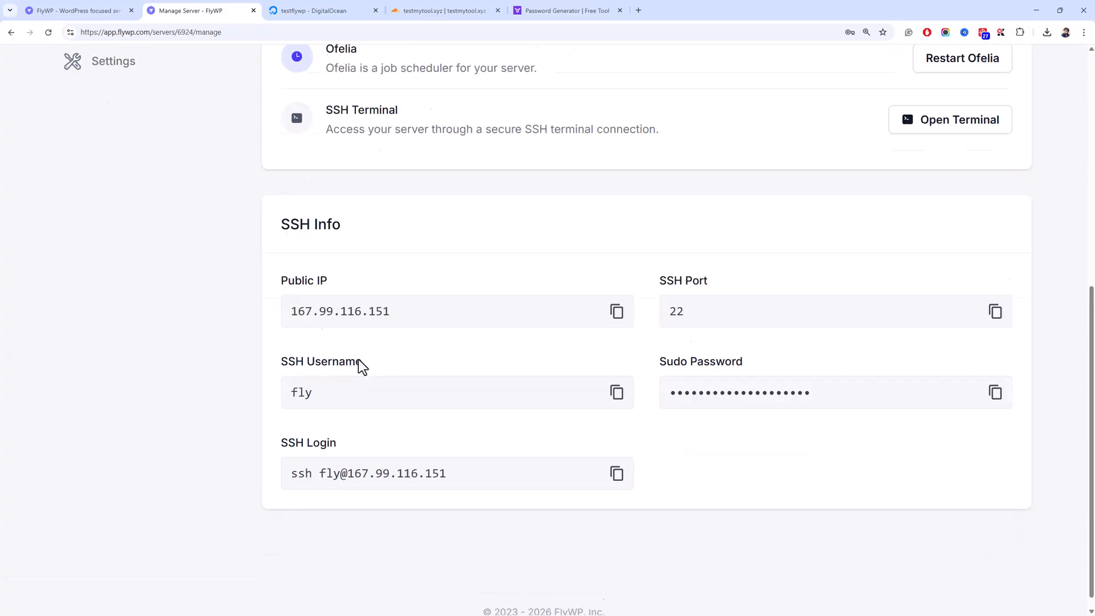
scroll(329, 385, "down", 2)
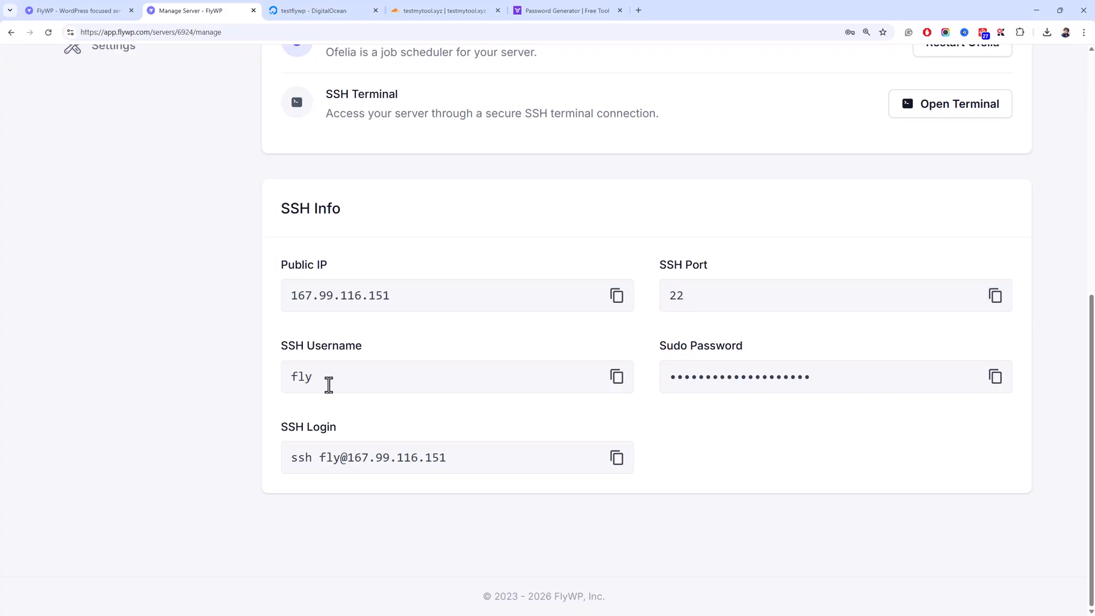
scroll(329, 385, "up", 5)
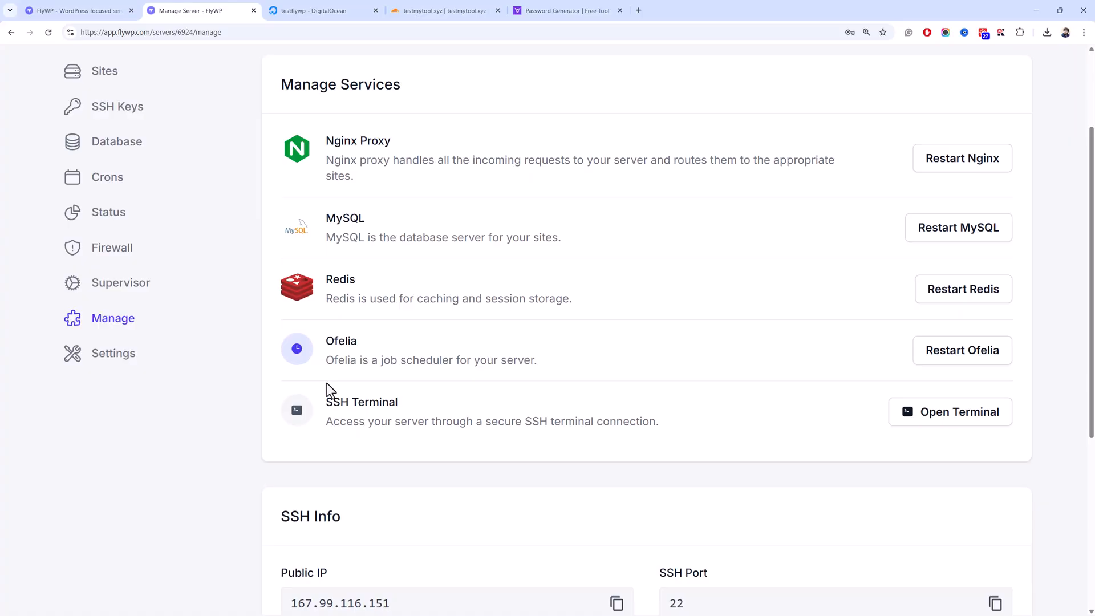
scroll(326, 382, "down", 5)
scroll(326, 382, "up", 5)
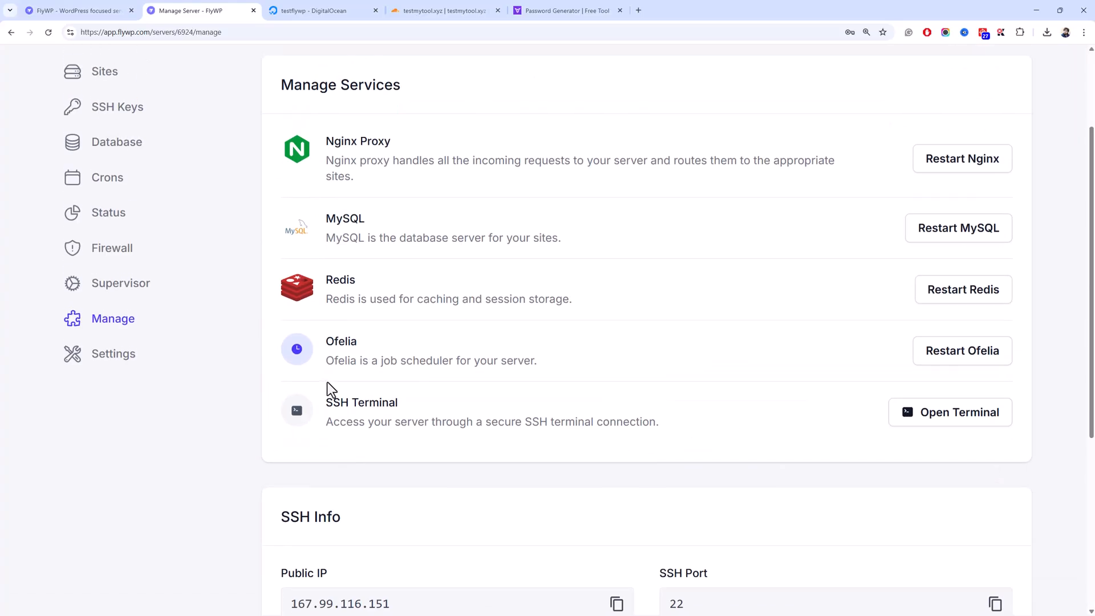
scroll(327, 382, "up", 2)
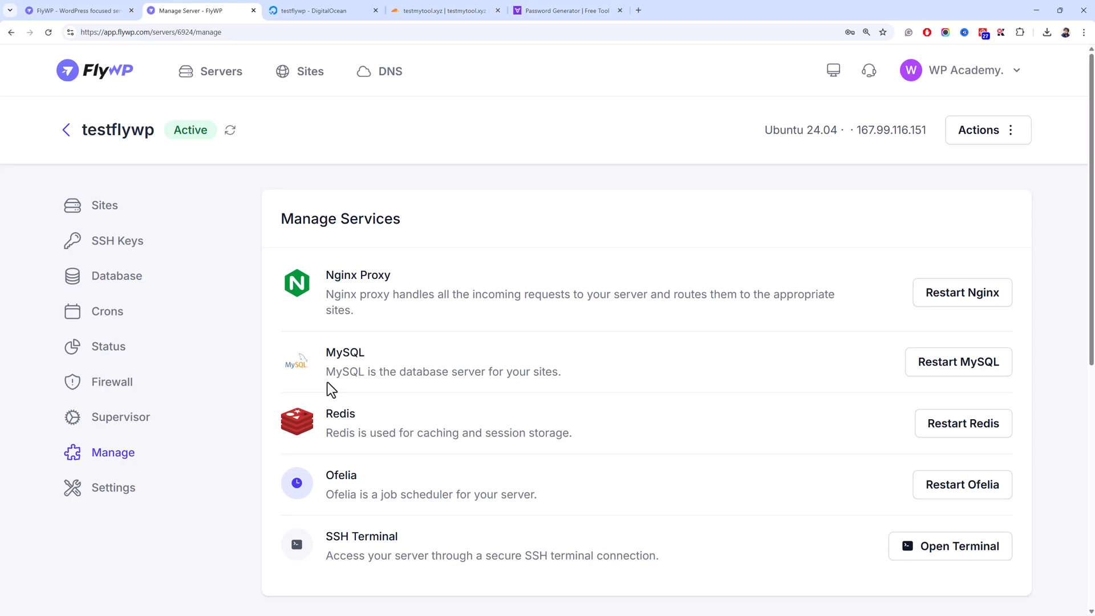
scroll(327, 382, "down", 5)
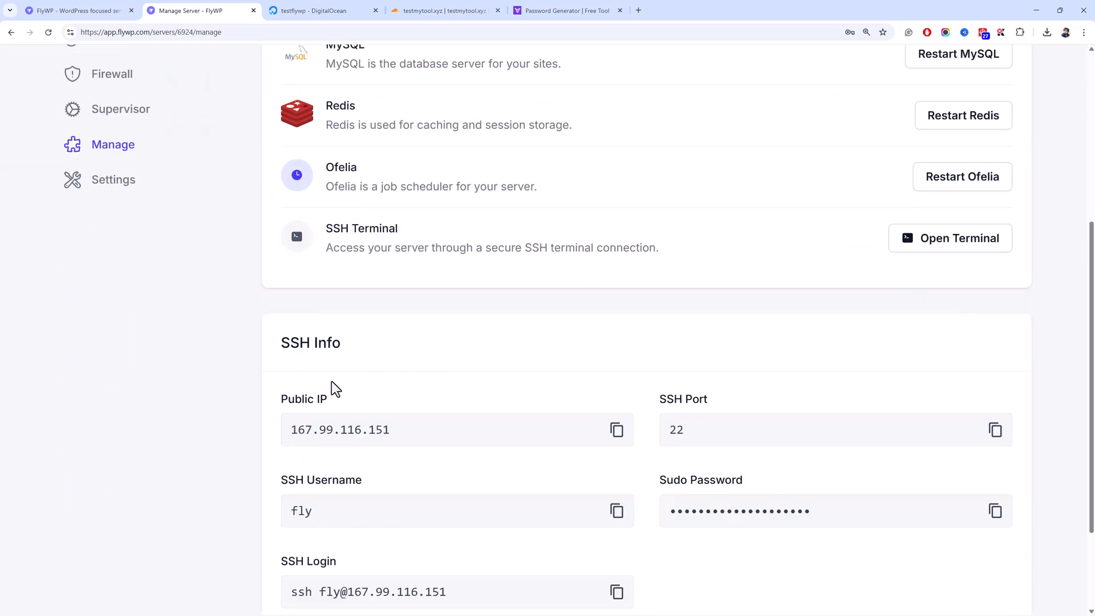
scroll(543, 398, "down", 3)
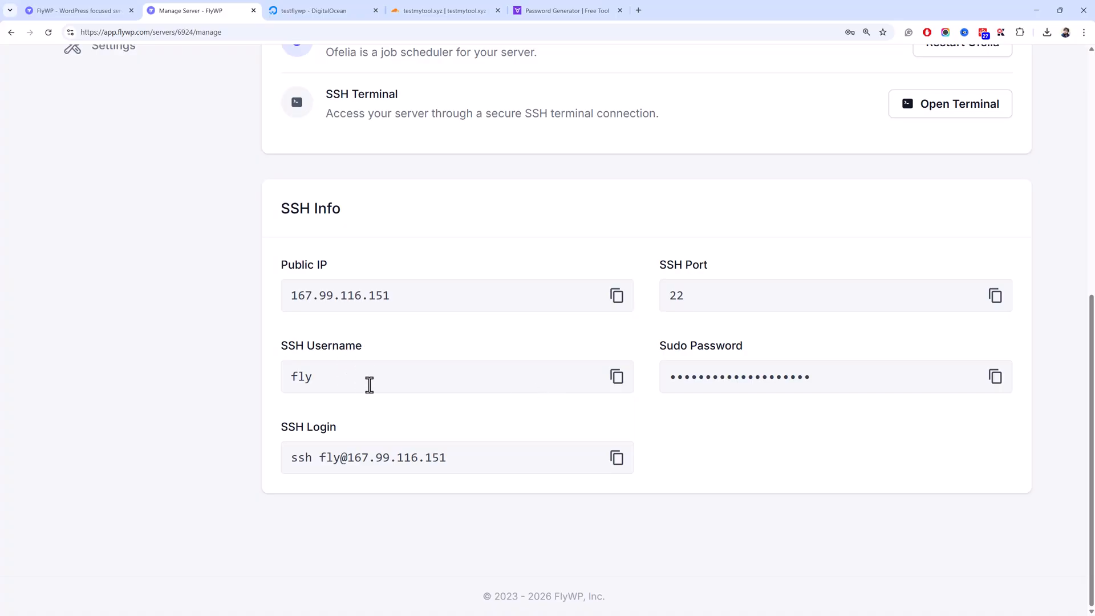
scroll(365, 384, "up", 3)
scroll(363, 385, "down", 3)
left_click_drag(359, 379, 269, 383)
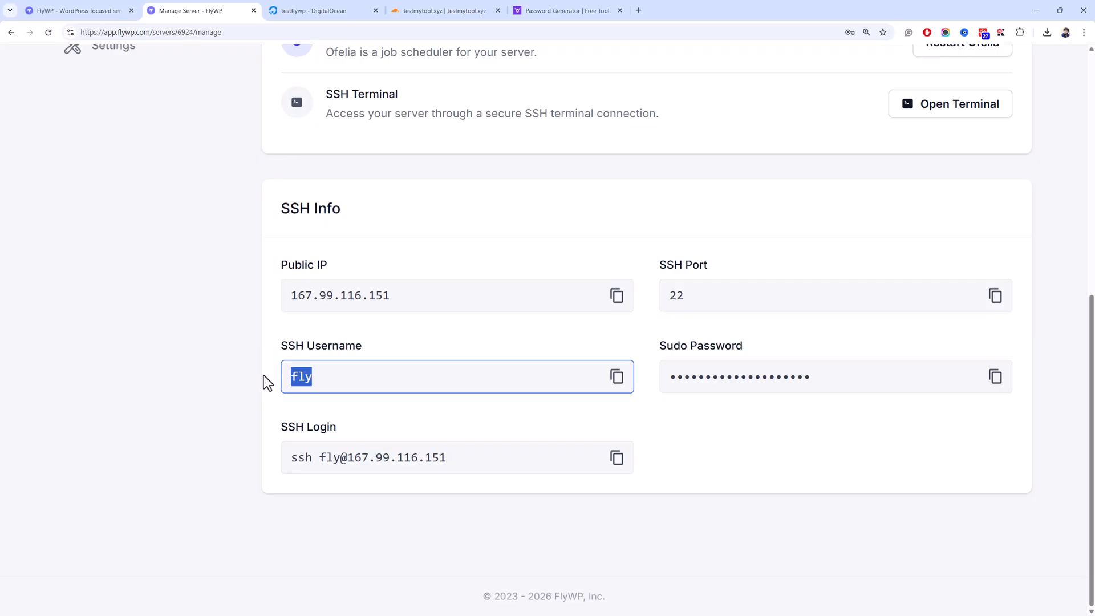
left_click(263, 375)
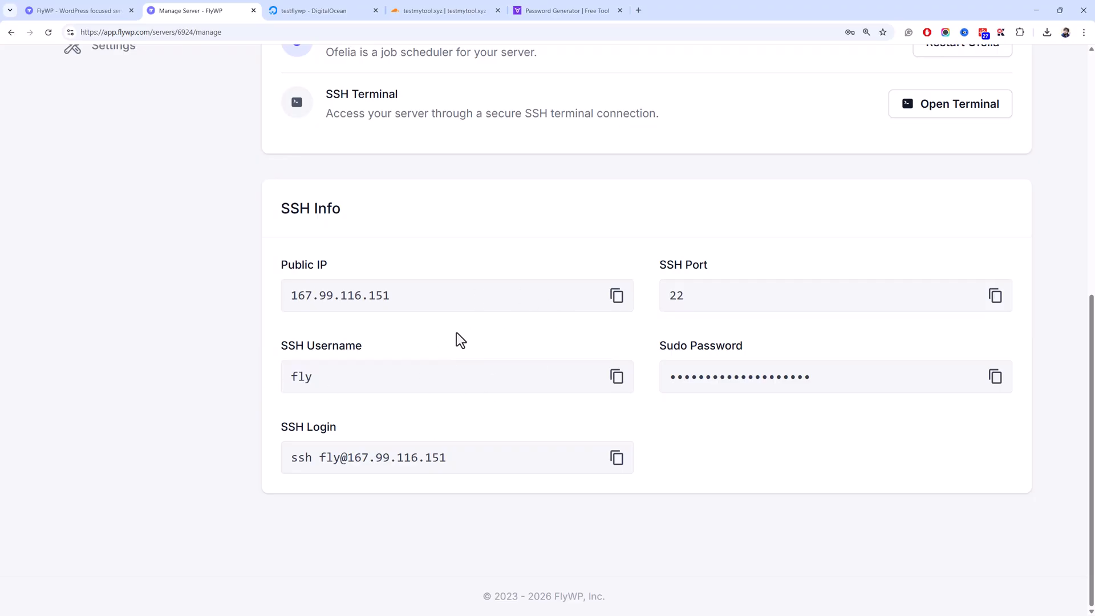
scroll(443, 336, "up", 8)
- Review testflywp's Settings page, checking the server Name, Private IP Address and IP address values
left_click(109, 495)
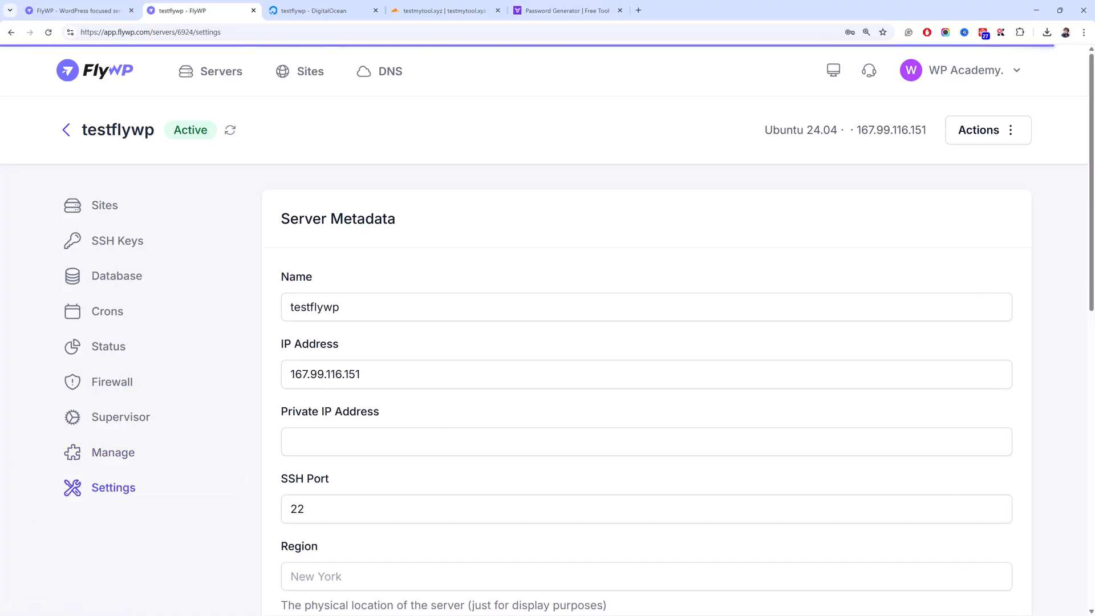
left_click(389, 315)
scroll(386, 313, "down", 3)
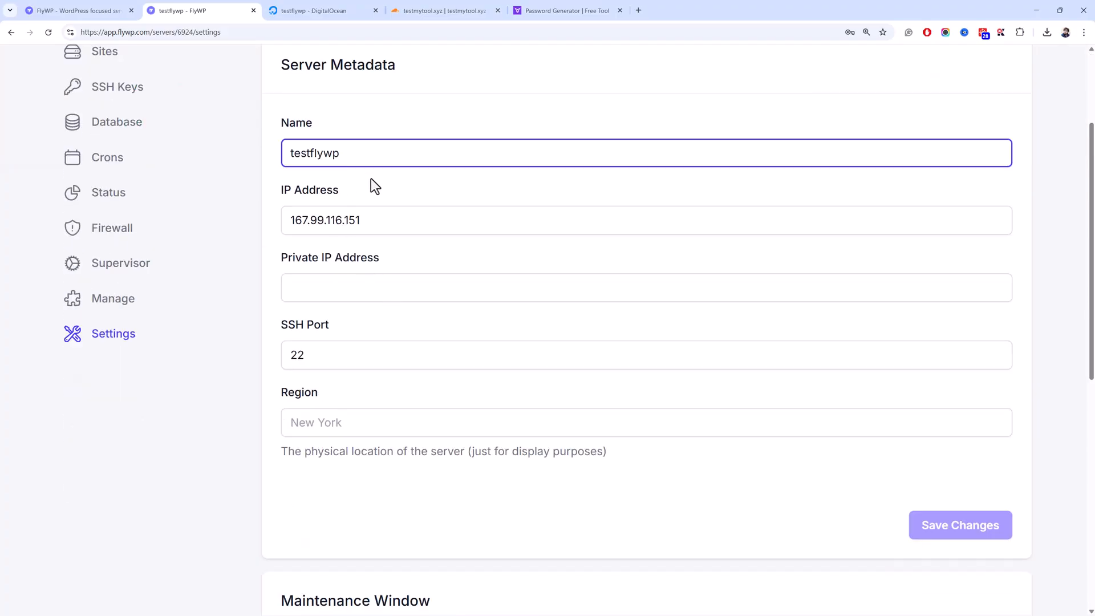
scroll(359, 200, "up", 3)
scroll(365, 217, "down", 5)
scroll(372, 231, "up", 2)
left_click(337, 282)
left_click_drag(383, 220, 273, 222)
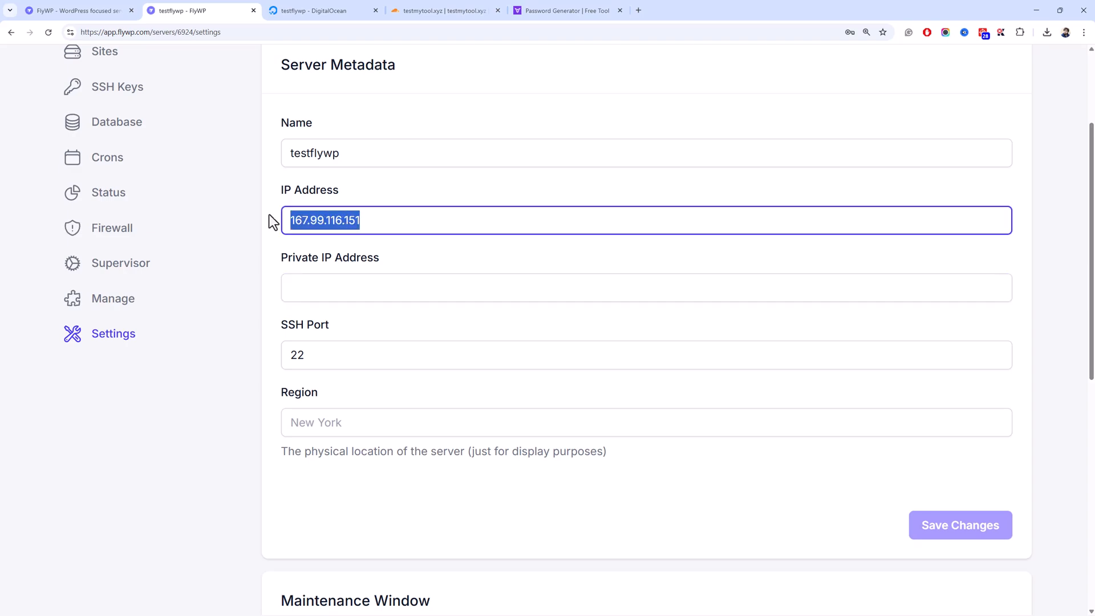
scroll(270, 221, "down", 5)
- Check the Region field and scroll the Settings page down to Delete Server
left_click(379, 122)
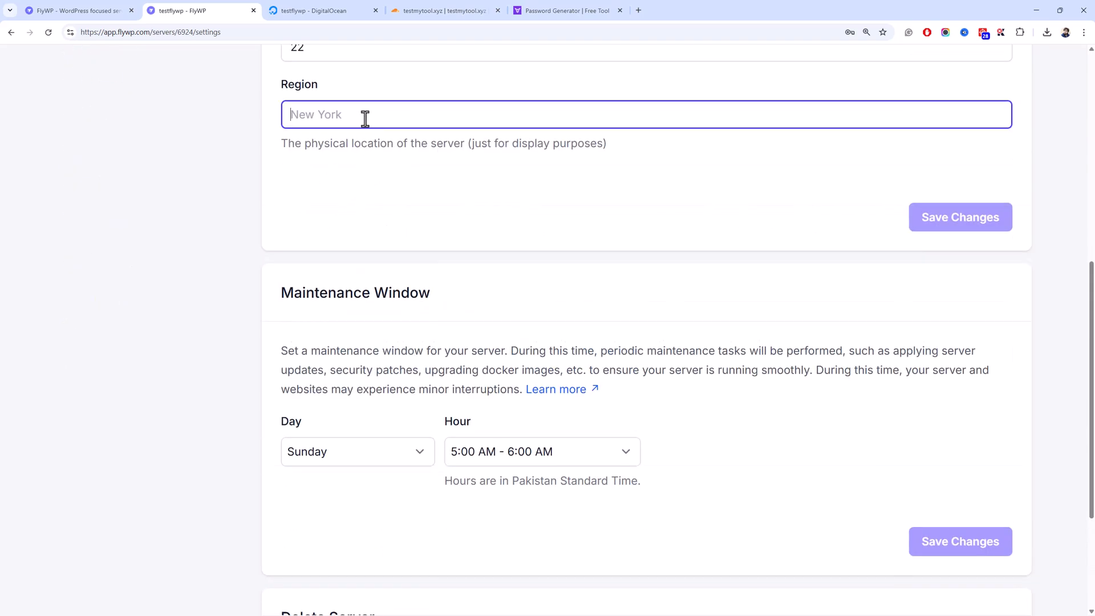
scroll(296, 210, "up", 3)
scroll(296, 210, "down", 3)
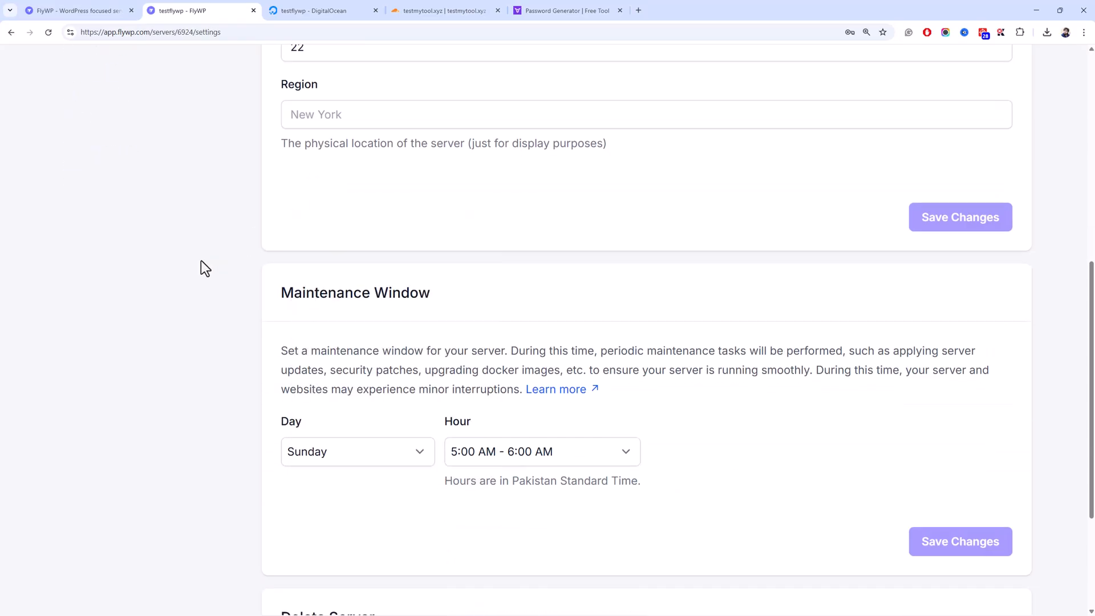
scroll(204, 264, "down", 3)
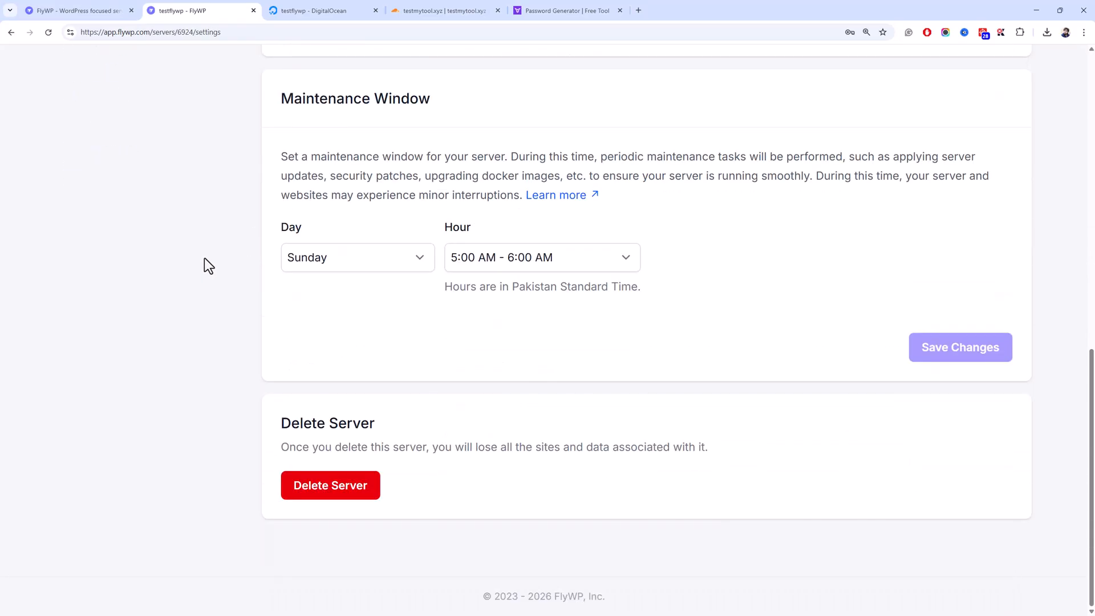
scroll(204, 258, "up", 3)
scroll(204, 258, "down", 3)
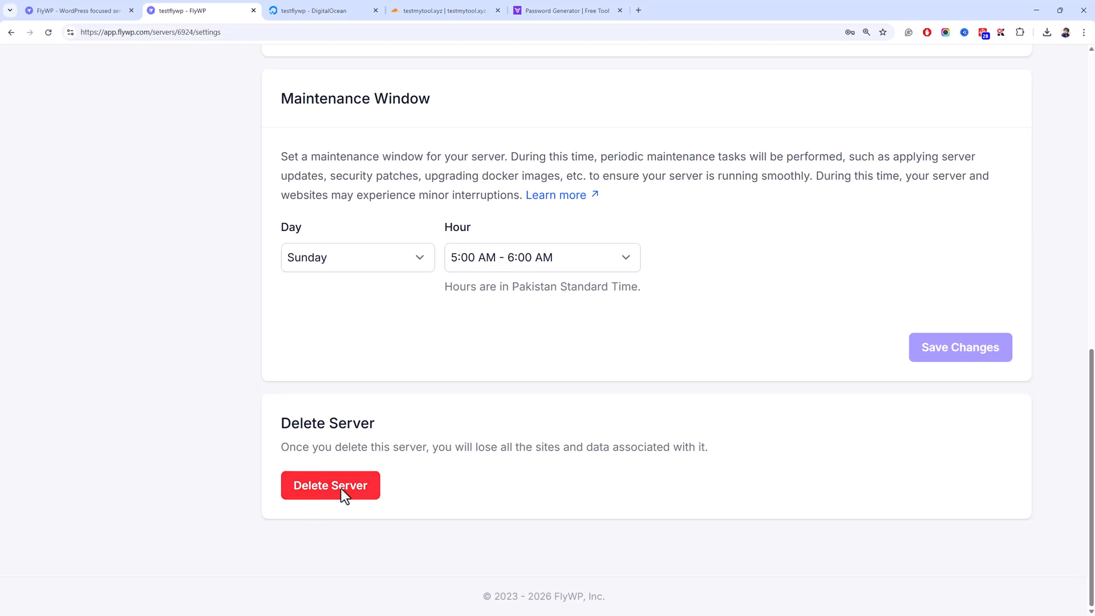
scroll(264, 355, "up", 10)
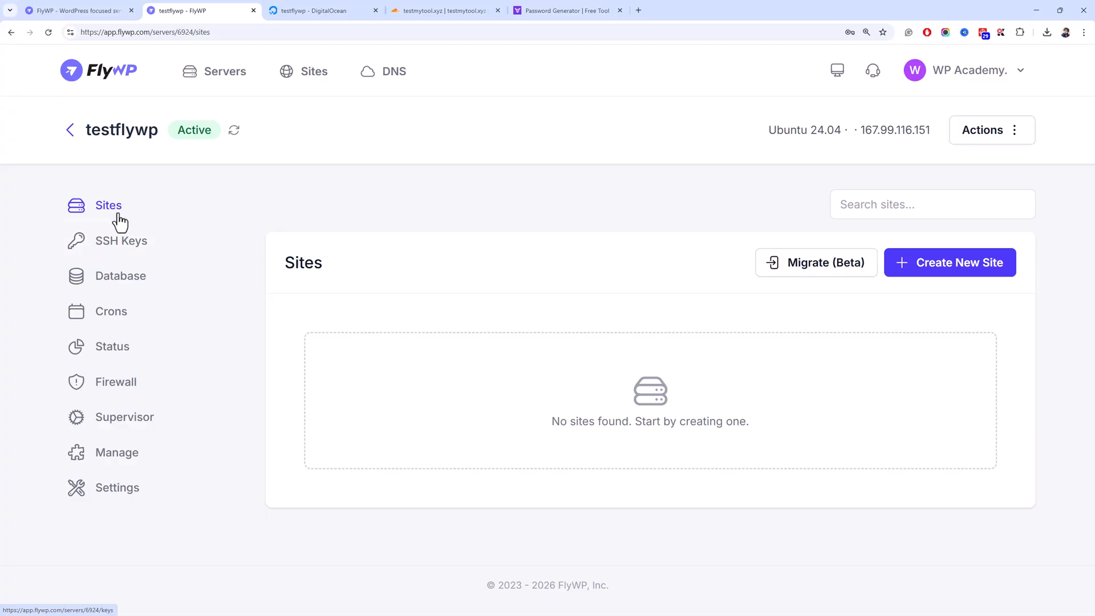
- Try creating a site from the all-sites list, viewing the server choices without picking one
left_click(228, 90)
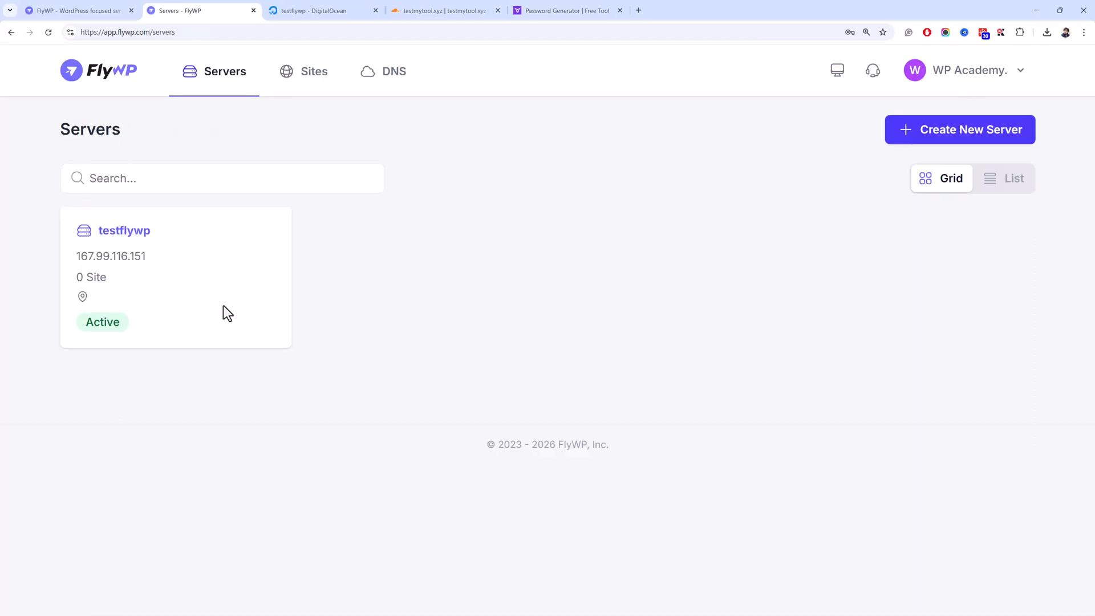
left_click(126, 234)
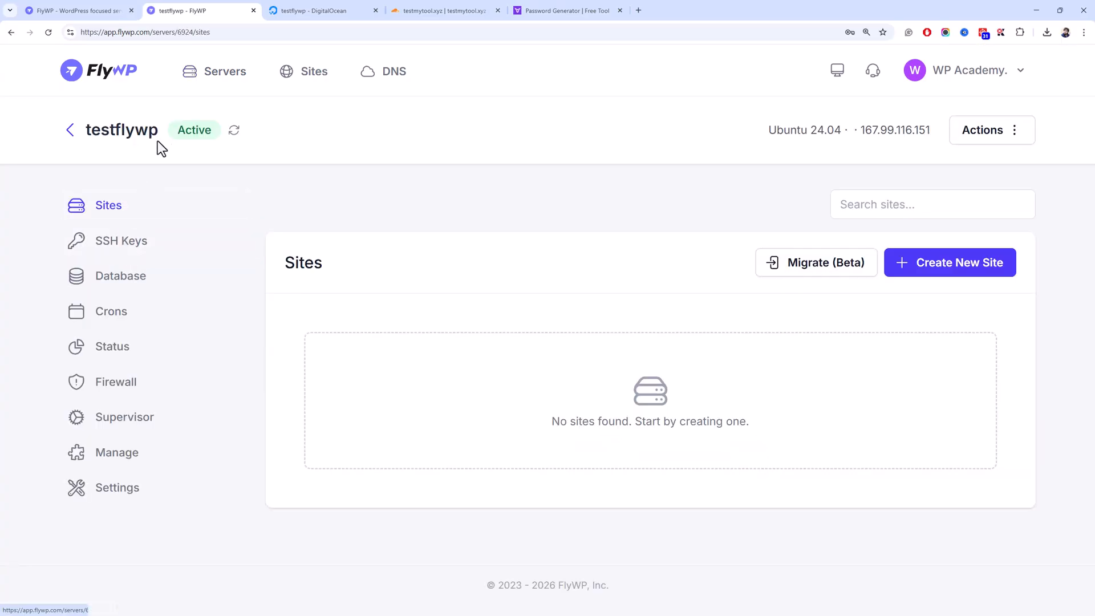
left_click(280, 89)
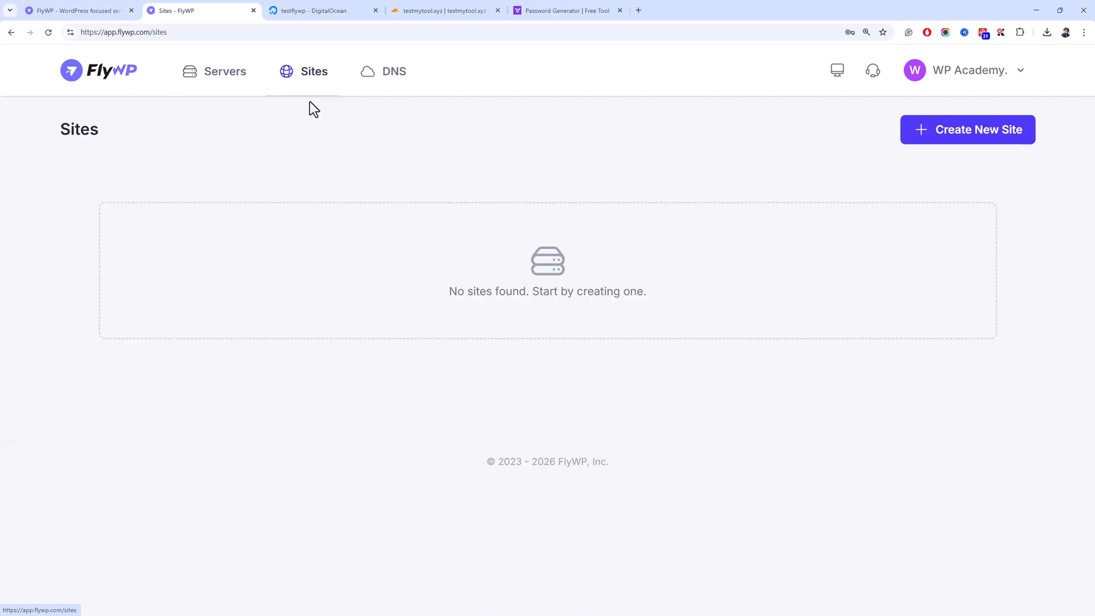
left_click(956, 137)
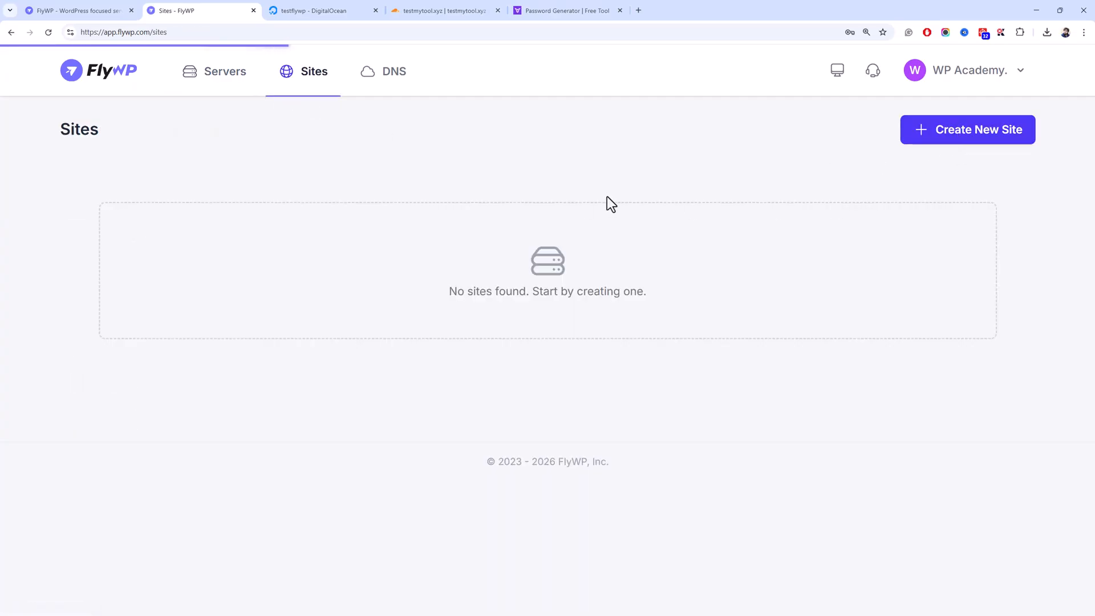
left_click(562, 285)
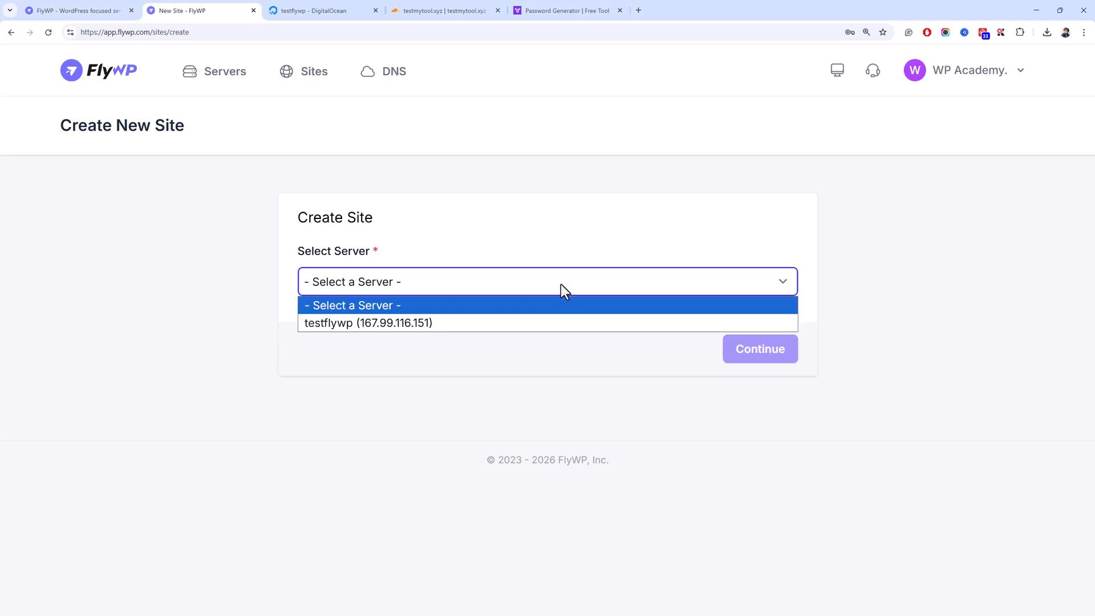
left_click(229, 67)
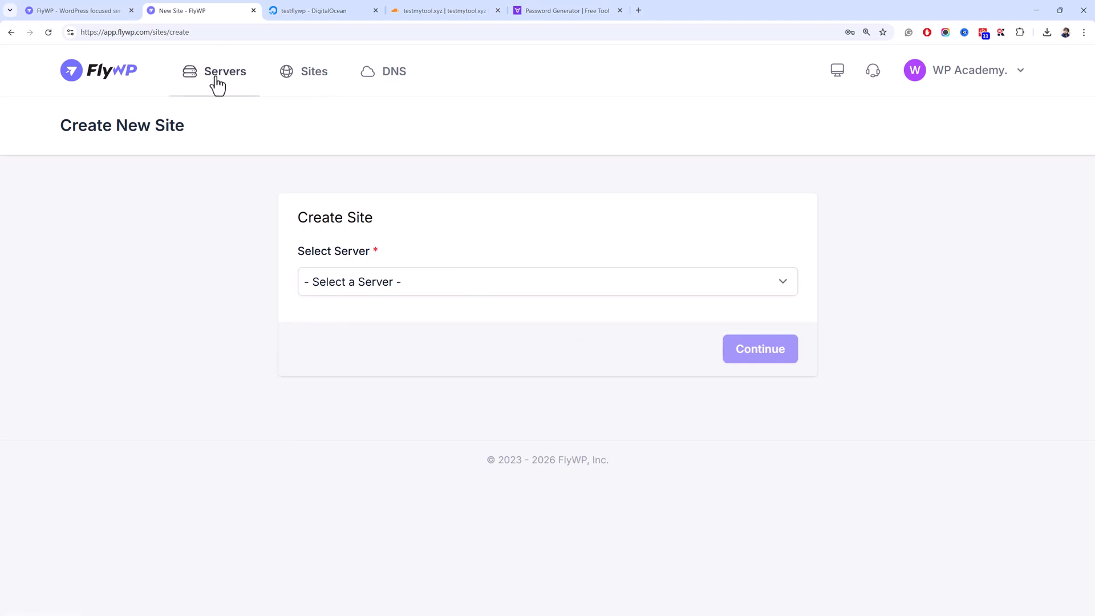
- Start a new site from testflywp's own server page to bring up the site-type chooser
left_click(215, 83)
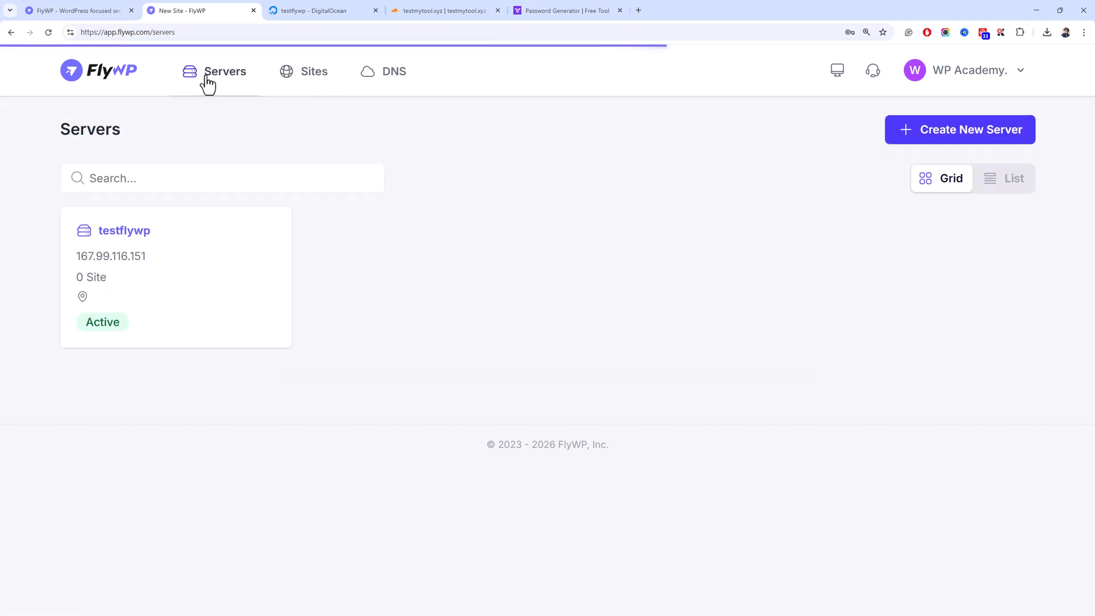
left_click(106, 226)
left_click(946, 268)
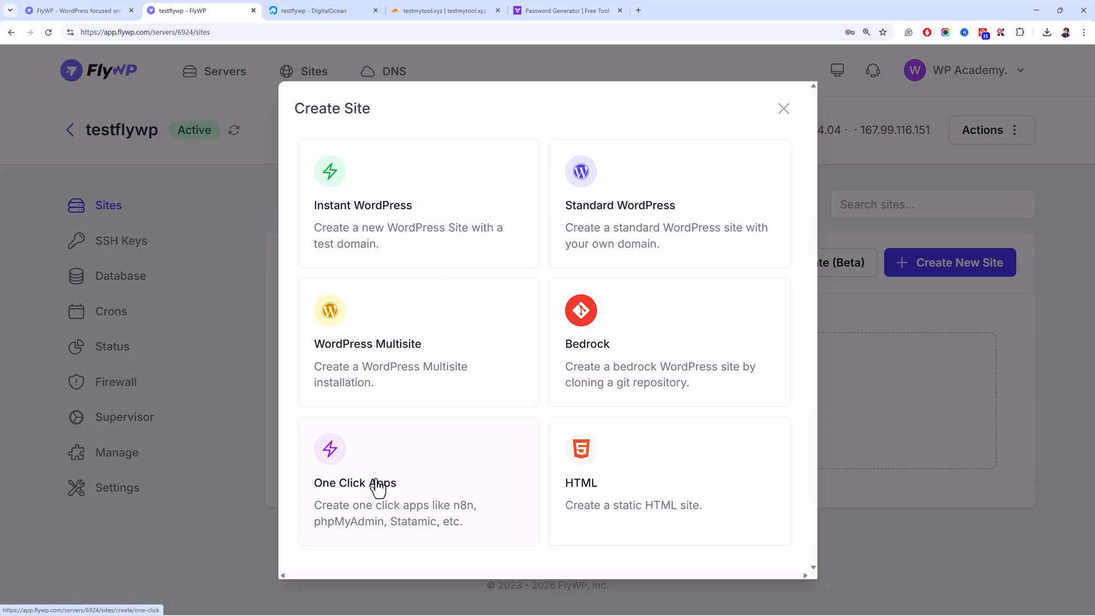
- Browse One Click Apps (n8n, phpMyAdmin, Nextcloud, Open WebUI, Mautic), then return to Sites
left_click(368, 450)
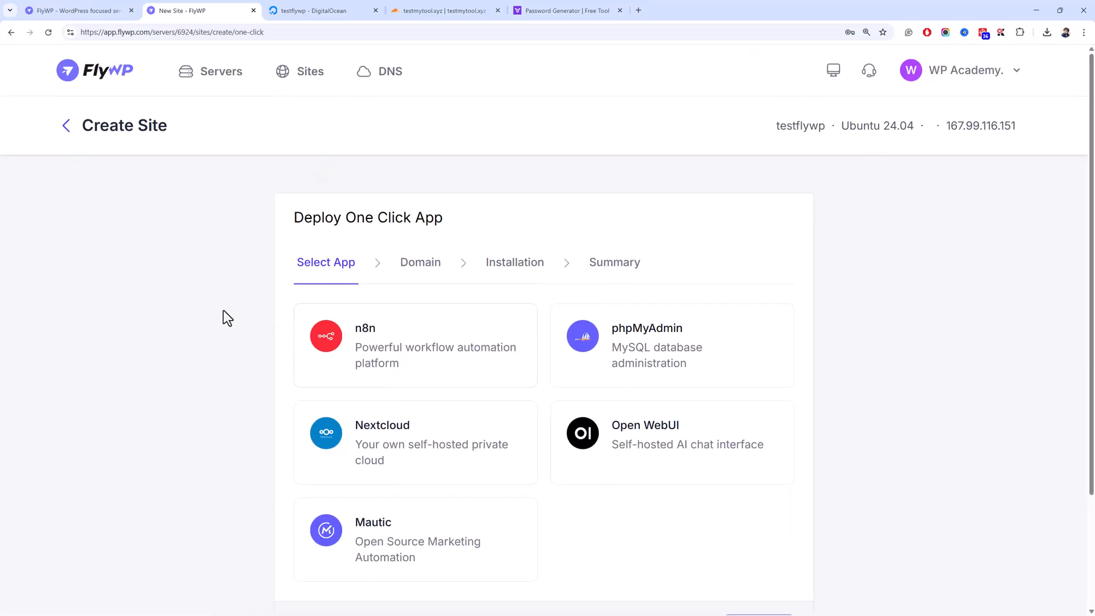
scroll(223, 309, "down", 2)
scroll(223, 309, "up", 2)
scroll(375, 453, "down", 3)
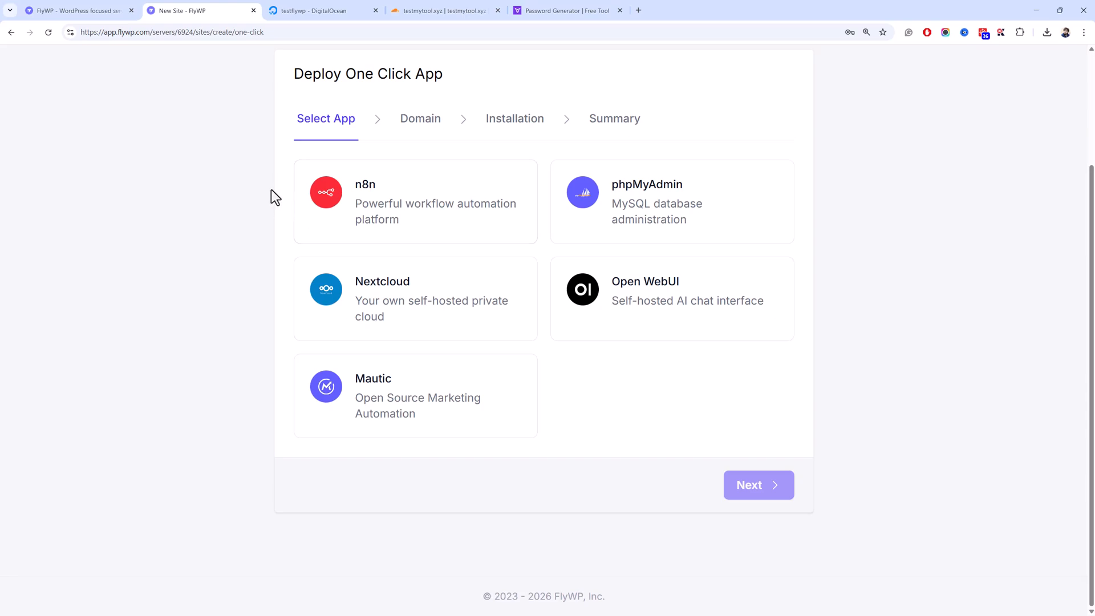
scroll(273, 184, "up", 3)
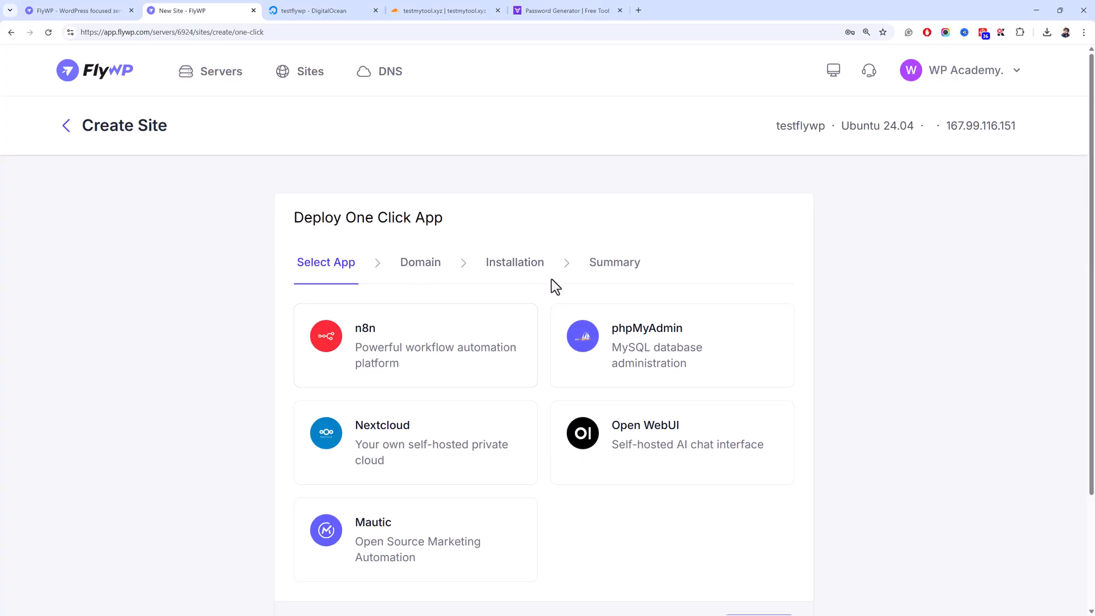
scroll(513, 319, "down", 3)
scroll(439, 318, "up", 3)
left_click(69, 134)
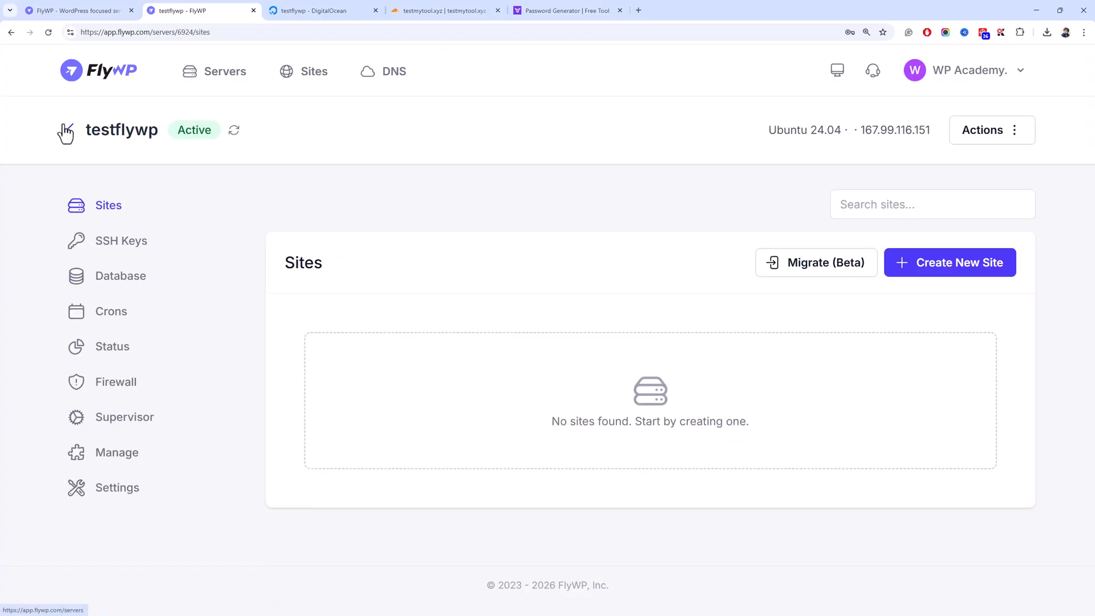
- Start a new Instant WordPress site using a test domain
left_click(896, 257)
left_click(337, 208)
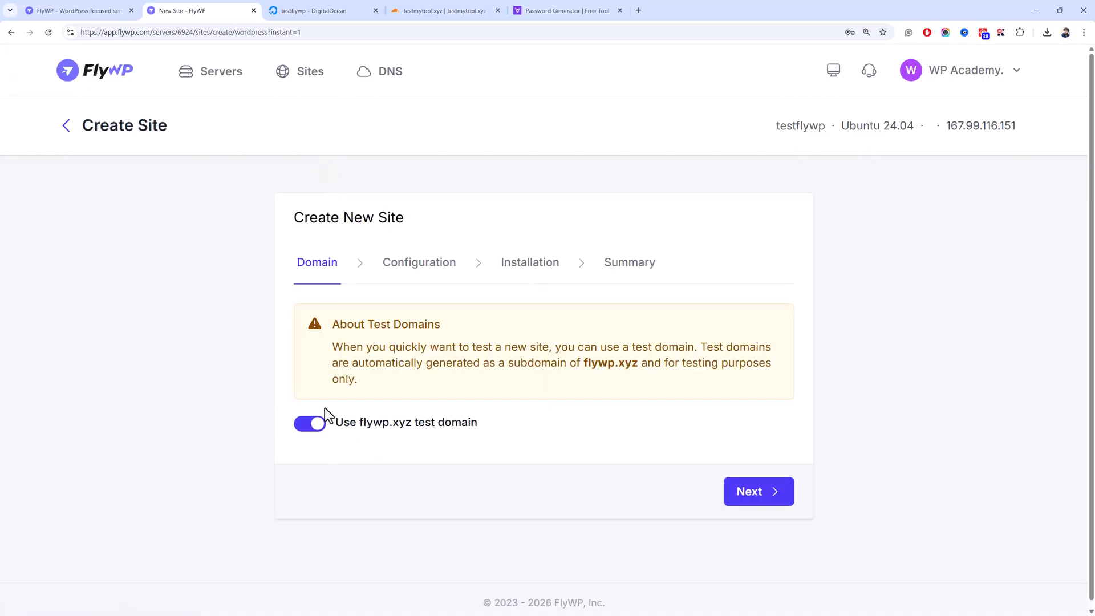
left_click(738, 493)
scroll(328, 378, "down", 1)
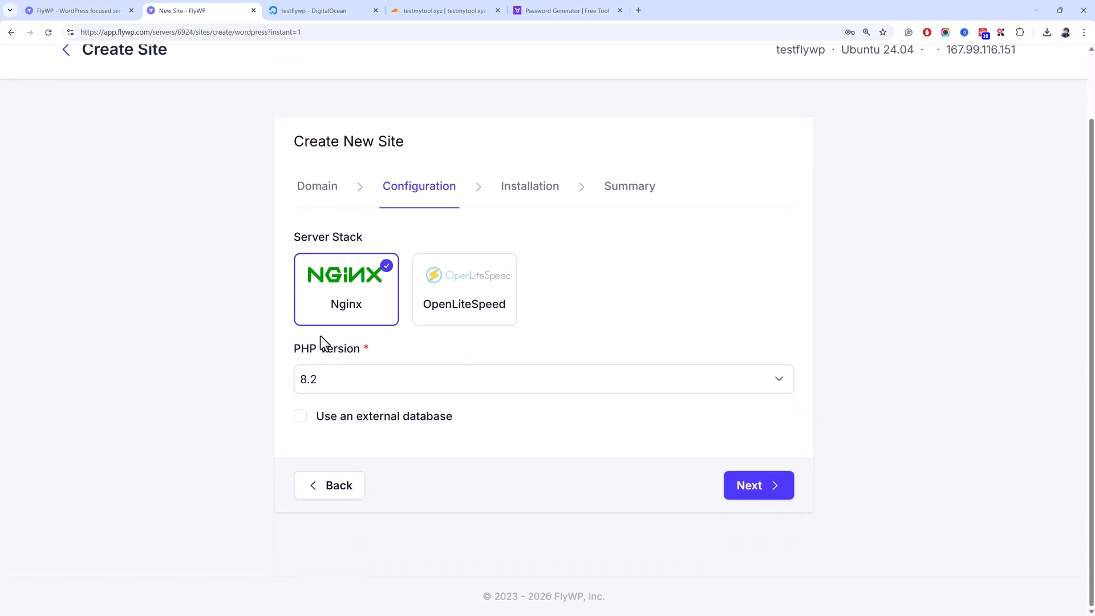
- Choose the OpenLiteSpeed stack with PHP 8.2 and advance to the Installation step
left_click(484, 299)
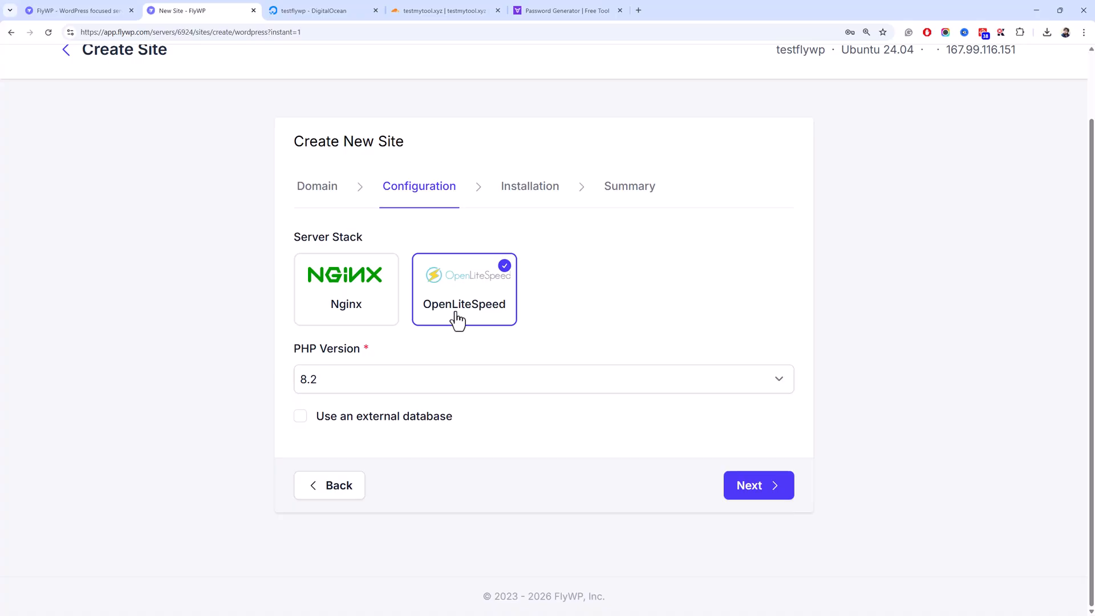
left_click(443, 378)
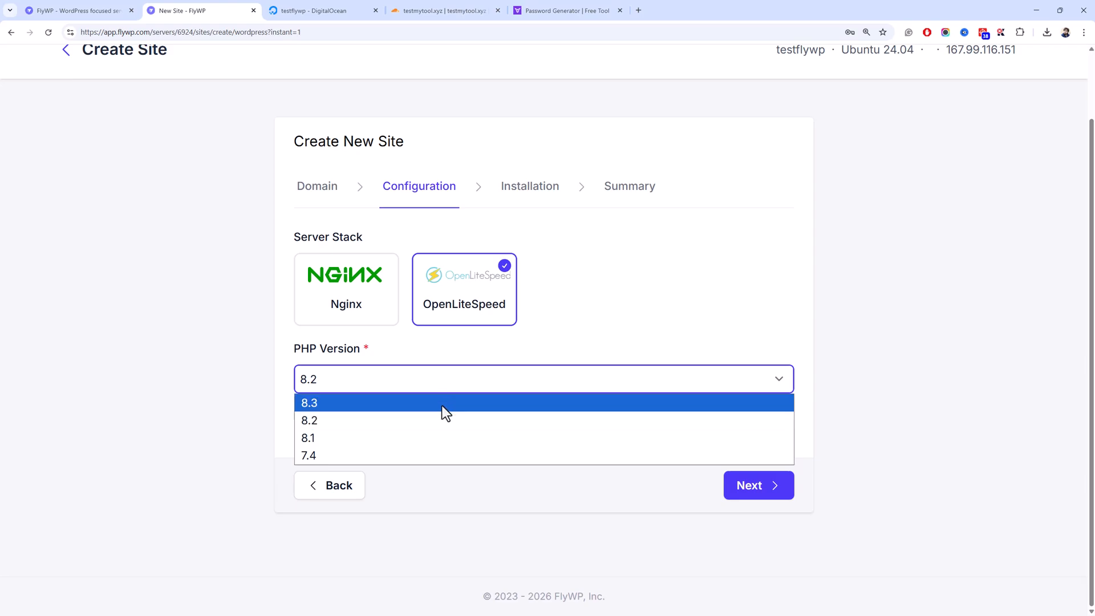
left_click(398, 420)
left_click(378, 374)
left_click(379, 374)
left_click(771, 489)
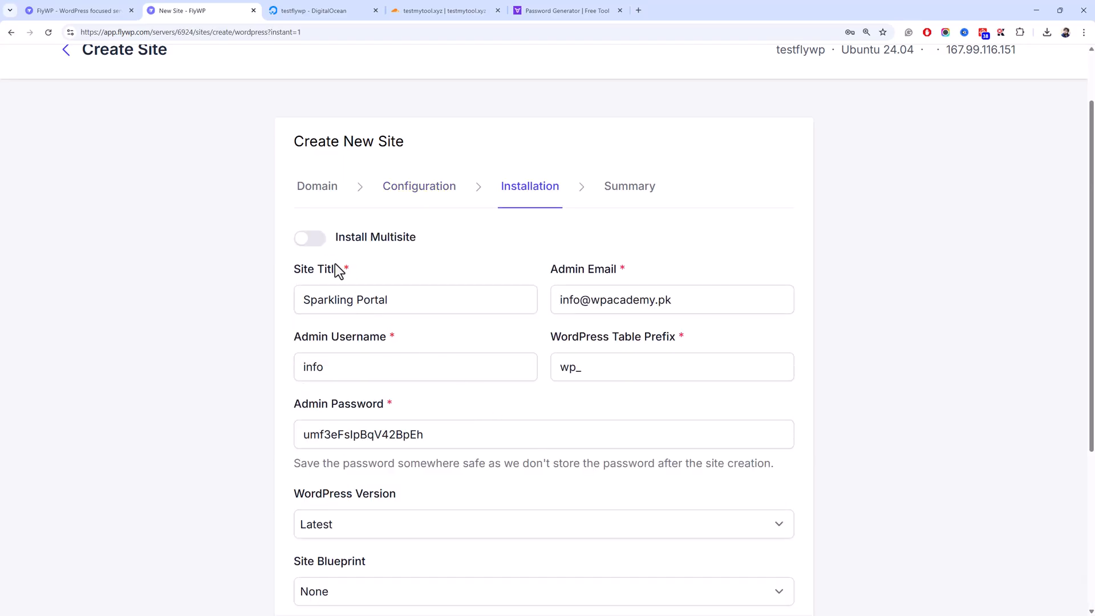
- Replace the default admin username with a new one
scroll(318, 254, "down", 3)
left_click(426, 147)
left_click(368, 222)
double_click(341, 224)
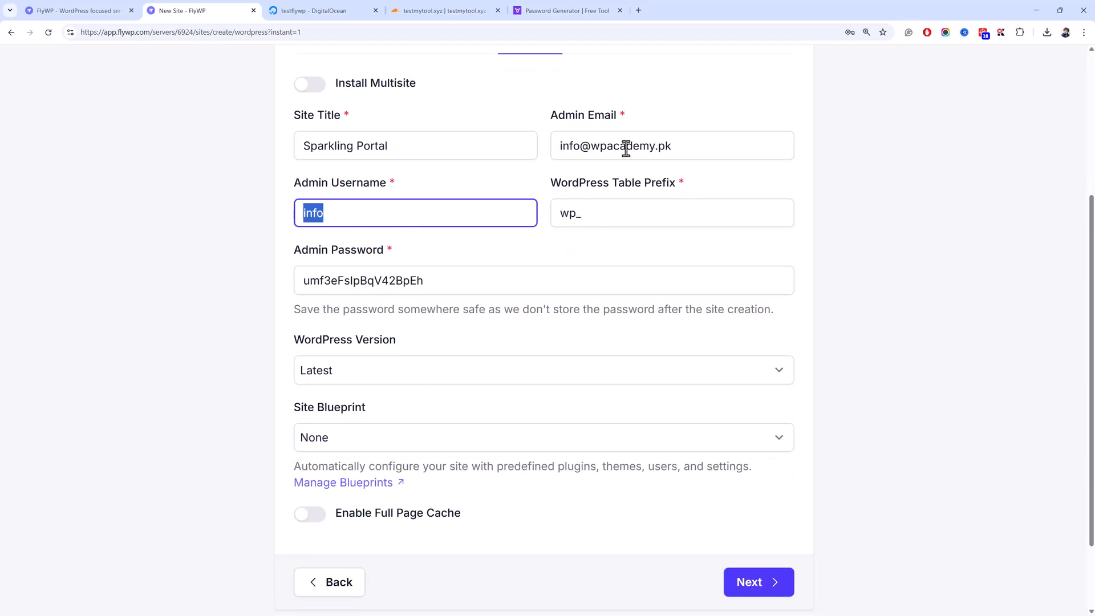
type("msr")
- Keep WordPress version Latest and Site Blueprint None, then open Manage Blueprints
scroll(408, 208, "up", 3)
scroll(489, 331, "down", 4)
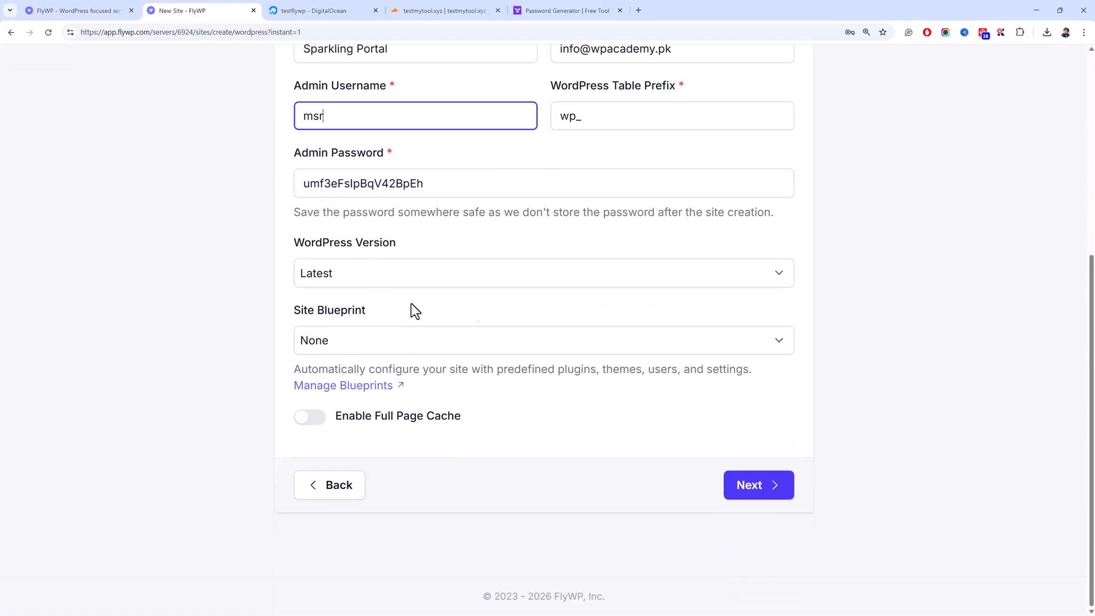
left_click(401, 277)
left_click(402, 276)
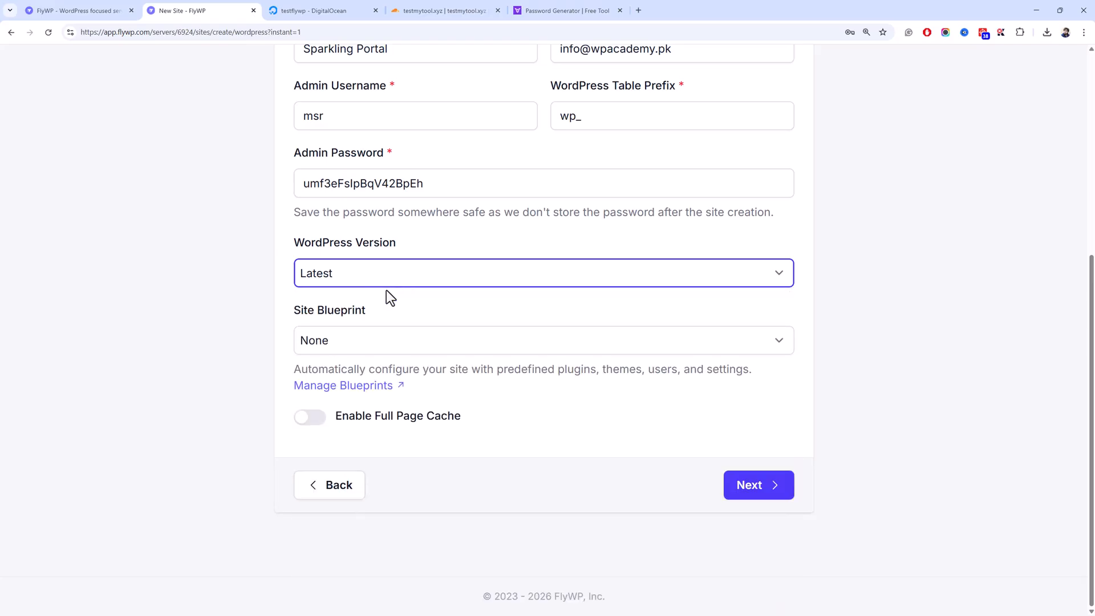
left_click(395, 283)
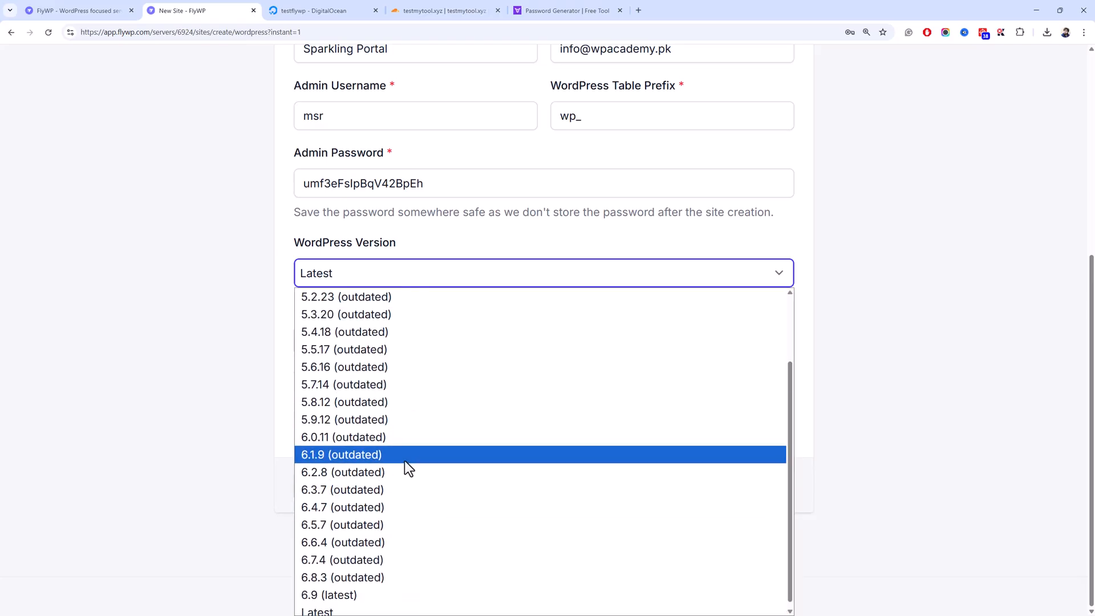
left_click(228, 366)
left_click(391, 350)
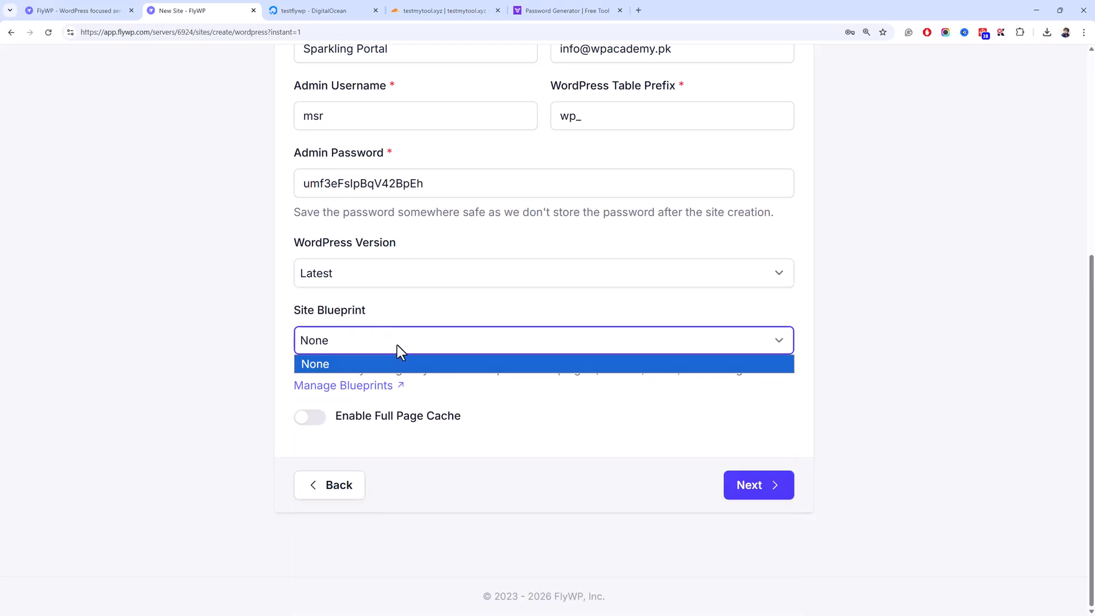
left_click(407, 363)
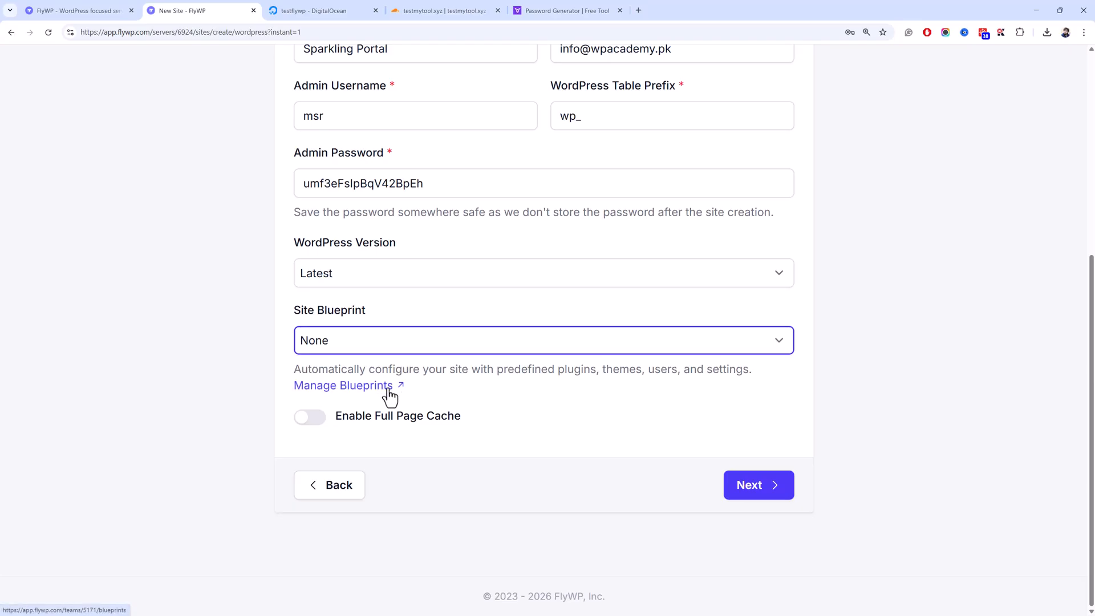
left_click(429, 344)
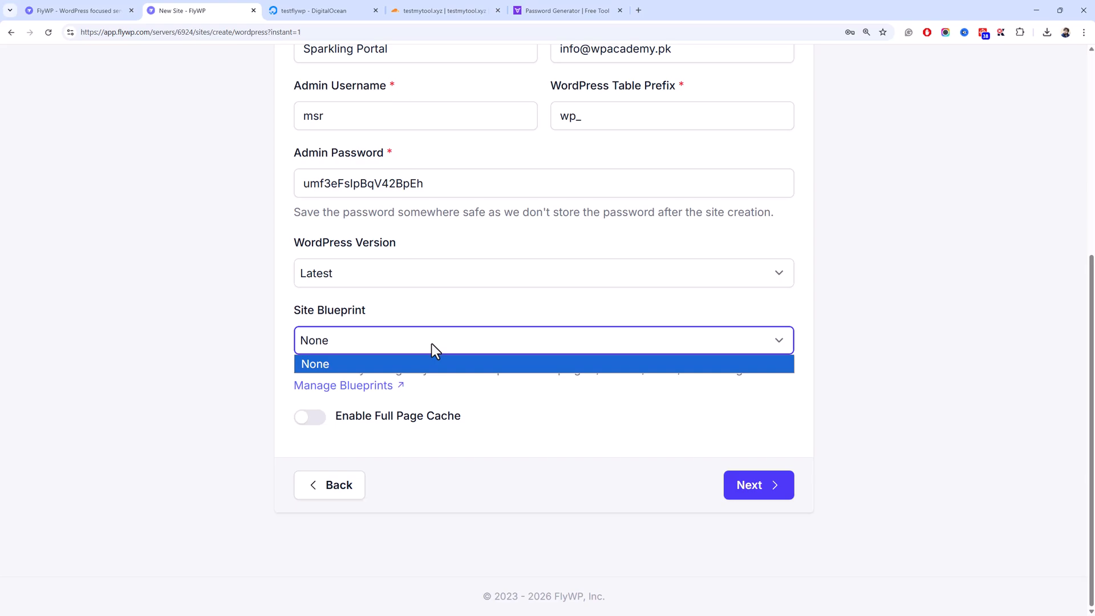
left_click(432, 344)
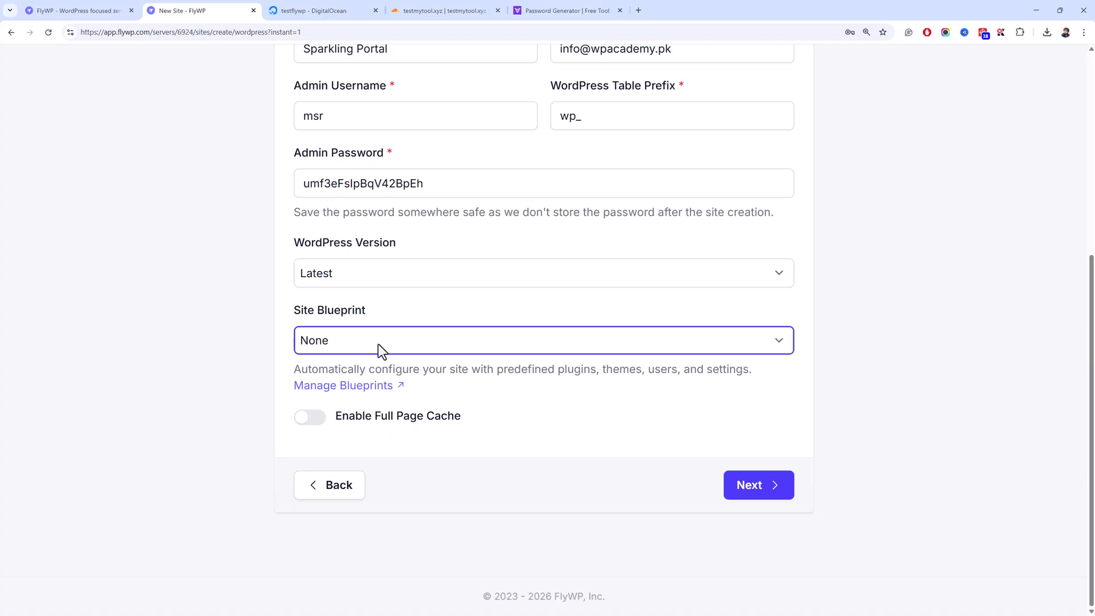
left_click(392, 388)
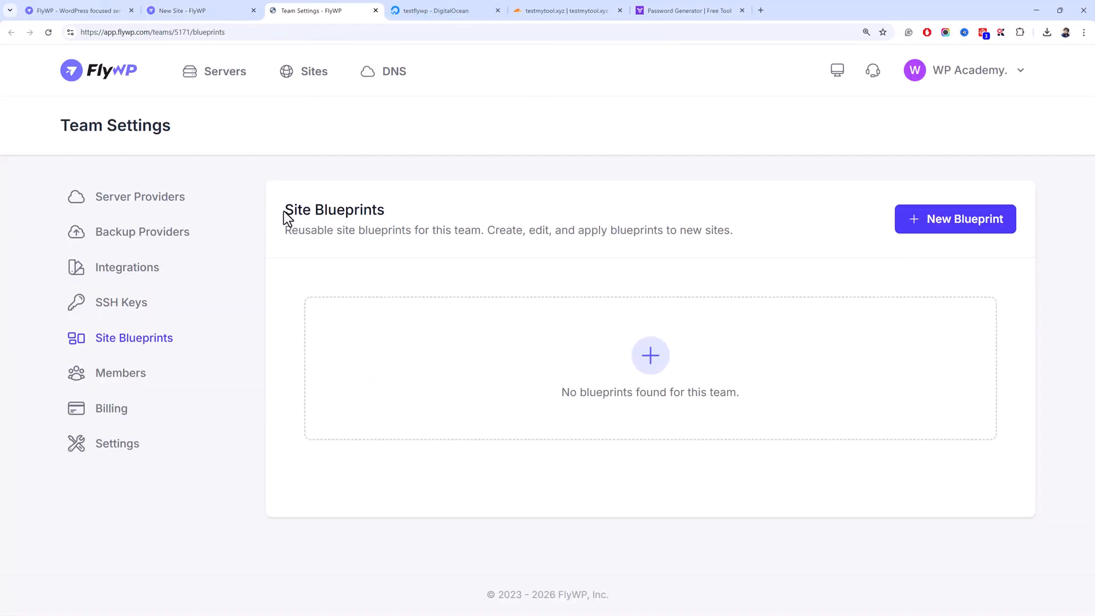
- Start a new site blueprint and expand its Plugins section to the search box
left_click(909, 214)
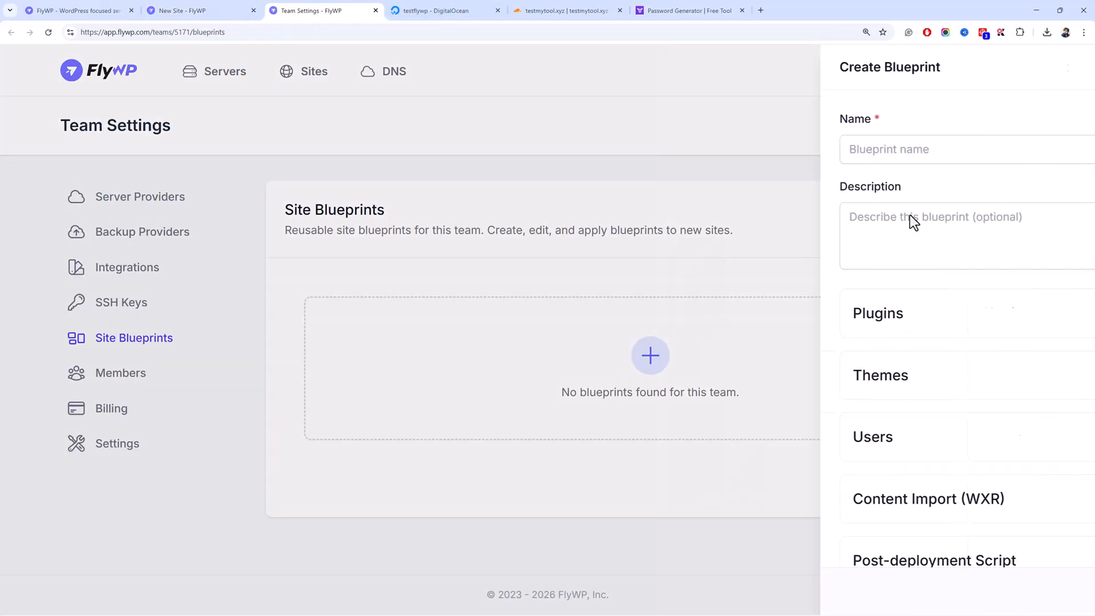
scroll(508, 313, "down", 1)
left_click(500, 303)
scroll(490, 342, "down", 1)
left_click(503, 289)
scroll(514, 347, "down", 1)
left_click(519, 342)
left_click(510, 236)
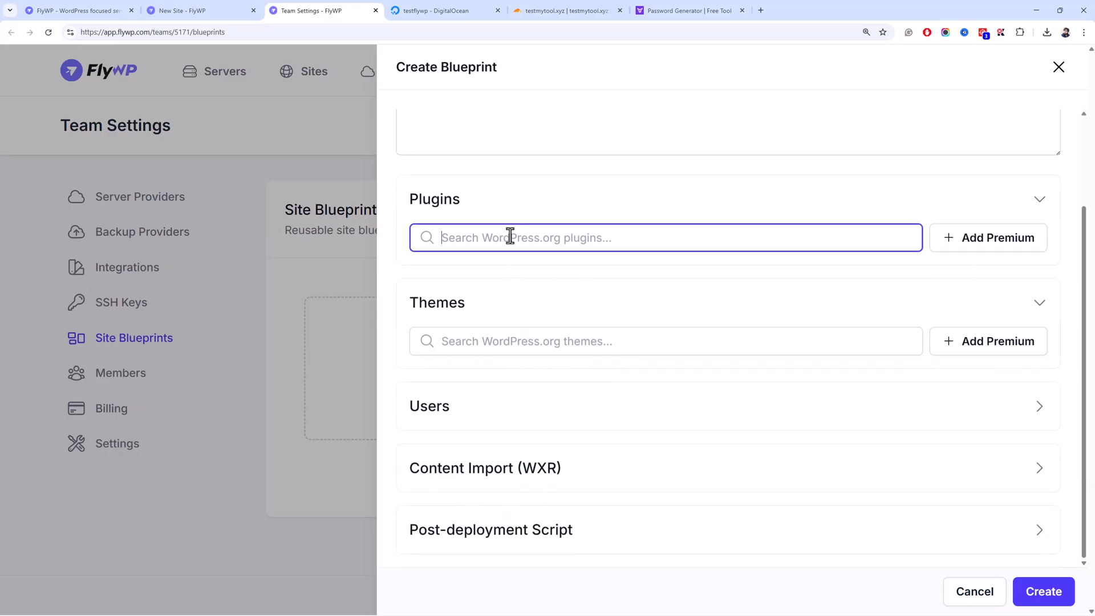
left_click(533, 334)
- Search plugins for 'elementor', view Elementor Website Builder, and close the draft unsaved
left_click(533, 244)
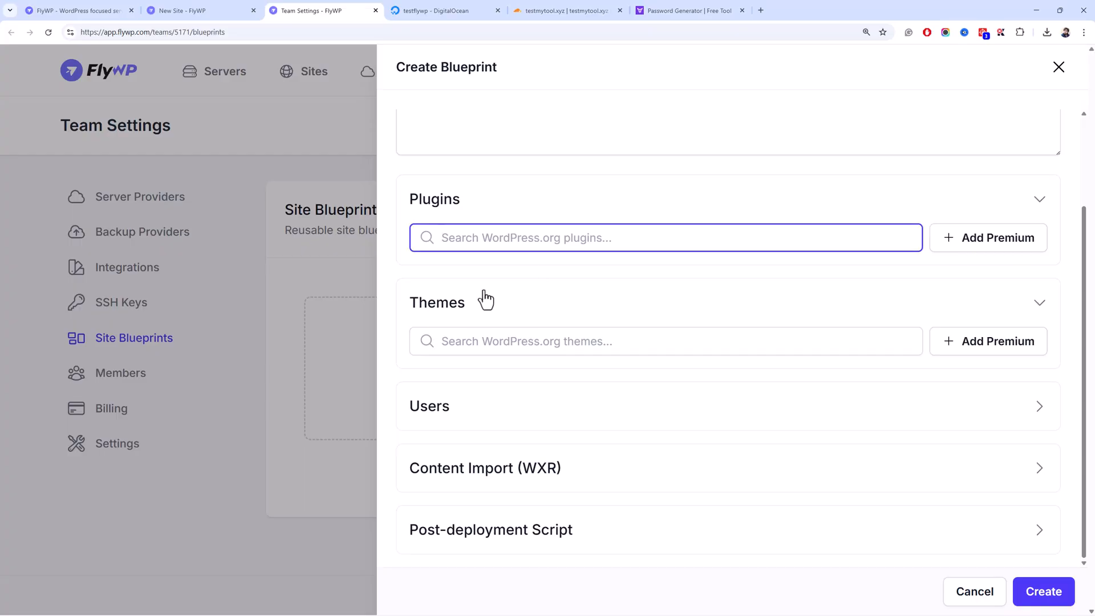
type("elemn")
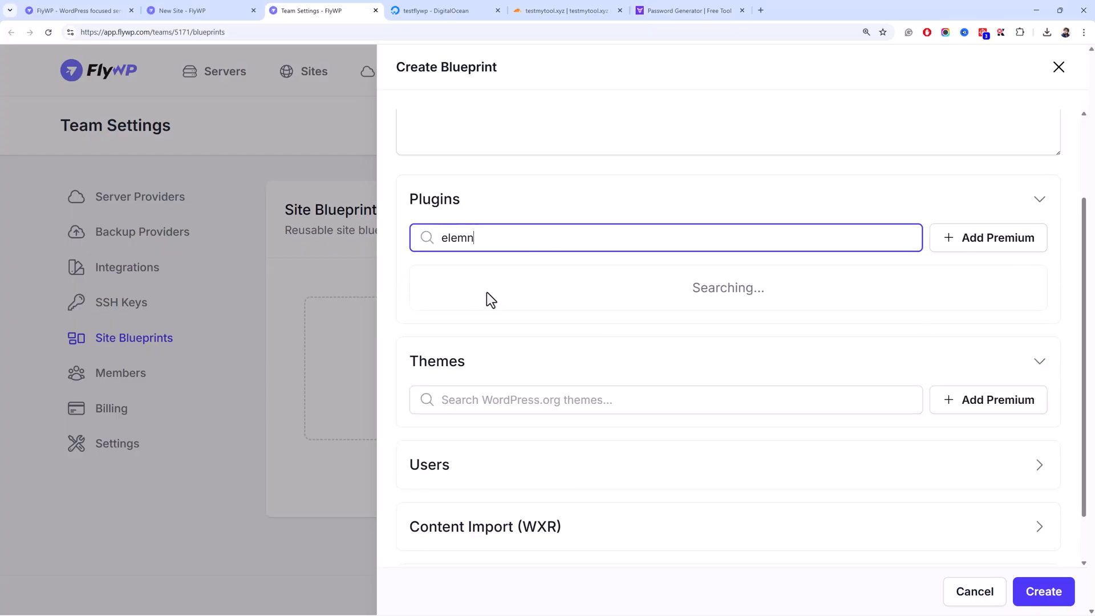
key("BackSpace")
type("en")
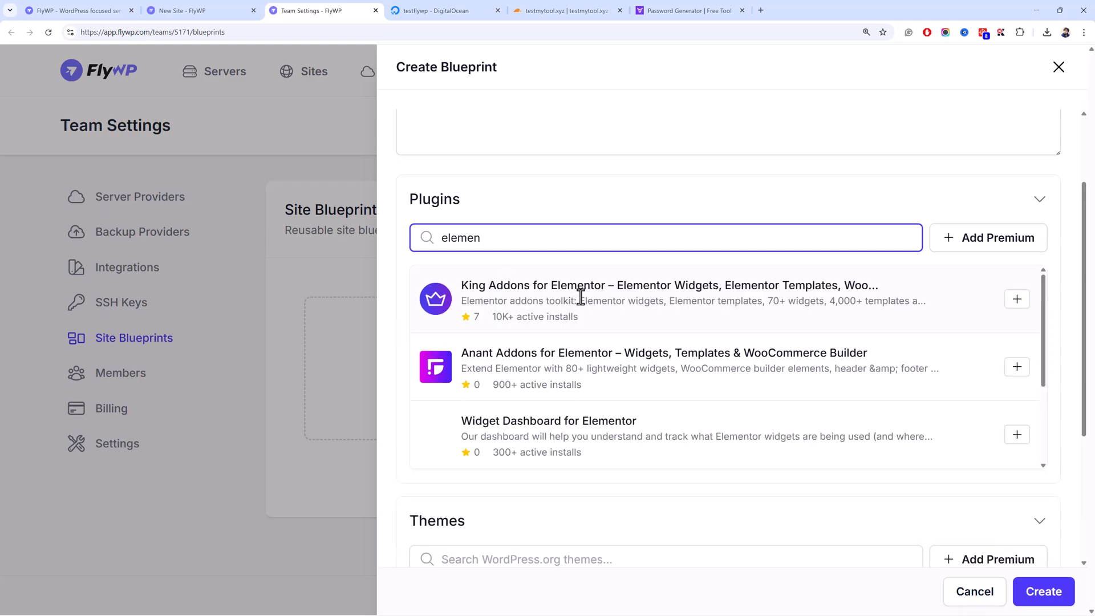
type("tor")
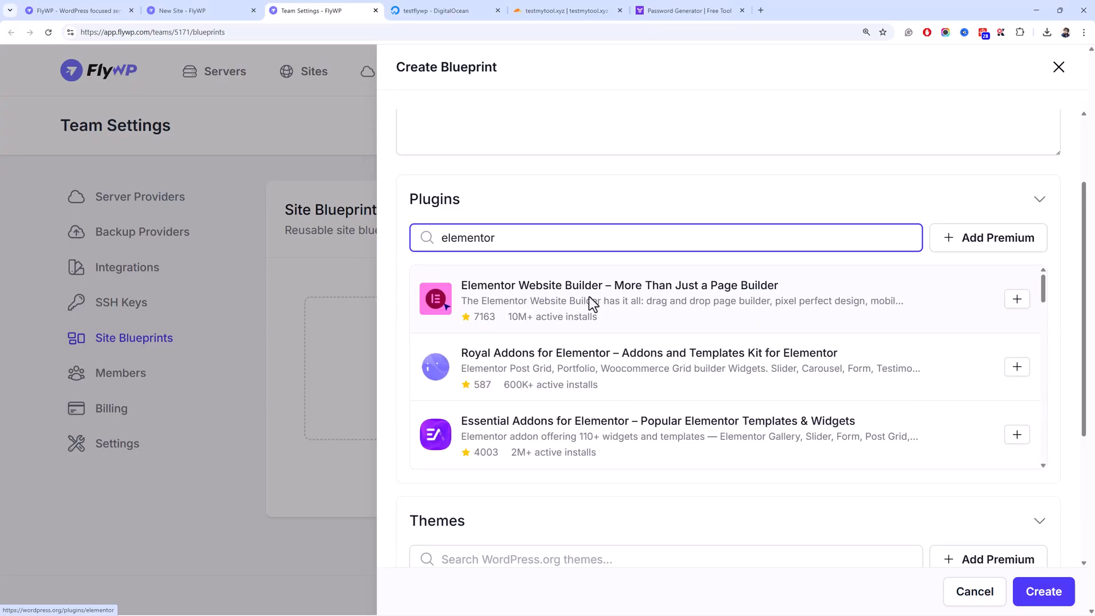
left_click(598, 298)
left_click(308, 288)
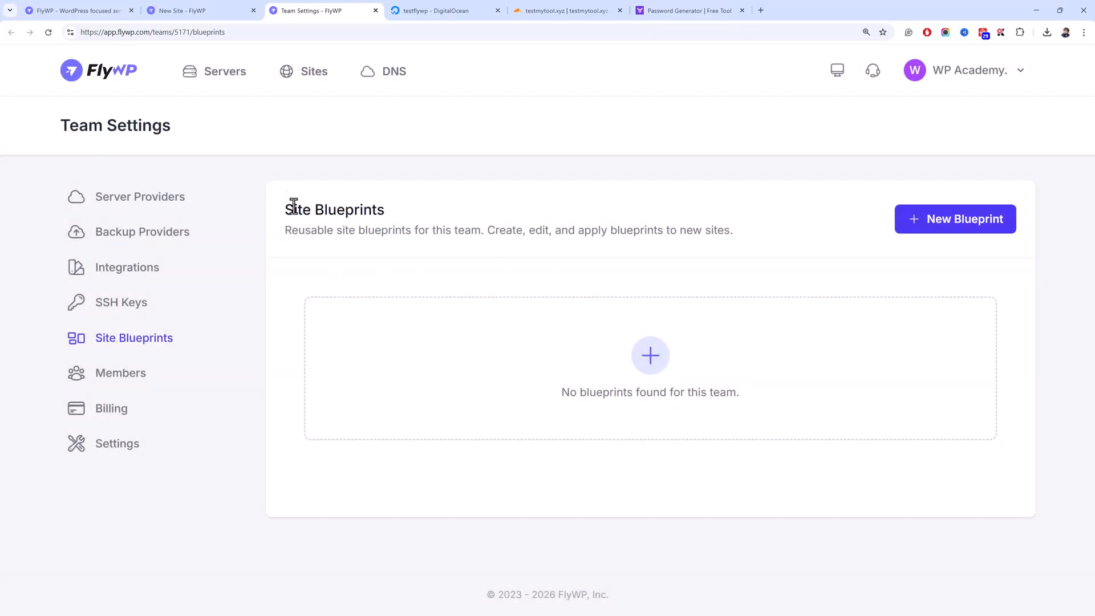
- Back in the new-site form, advance to Summary and create the site
left_click(178, 5)
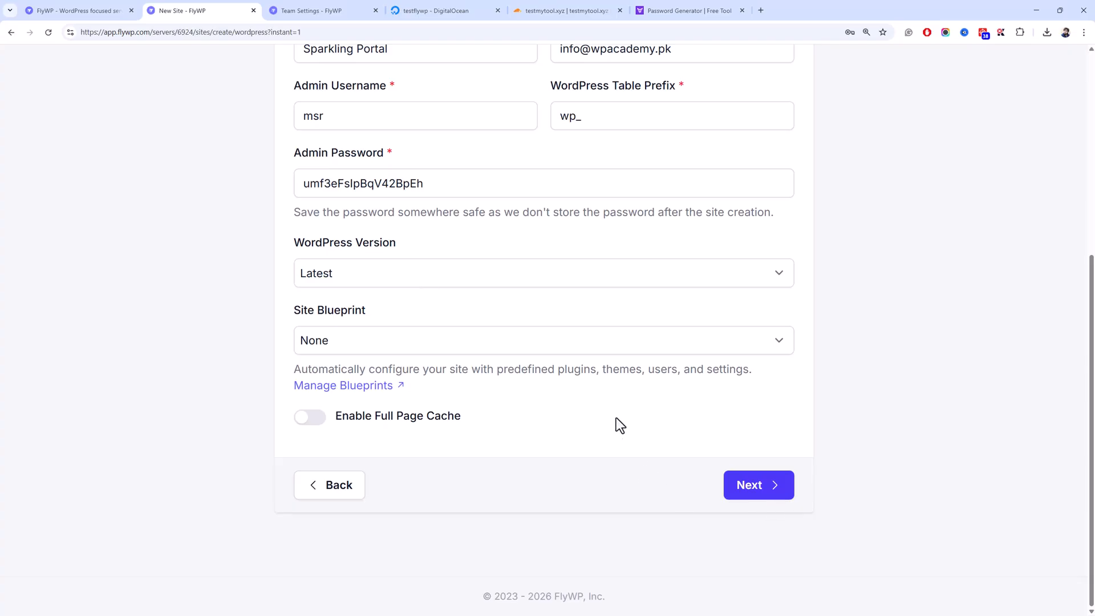
left_click(770, 486)
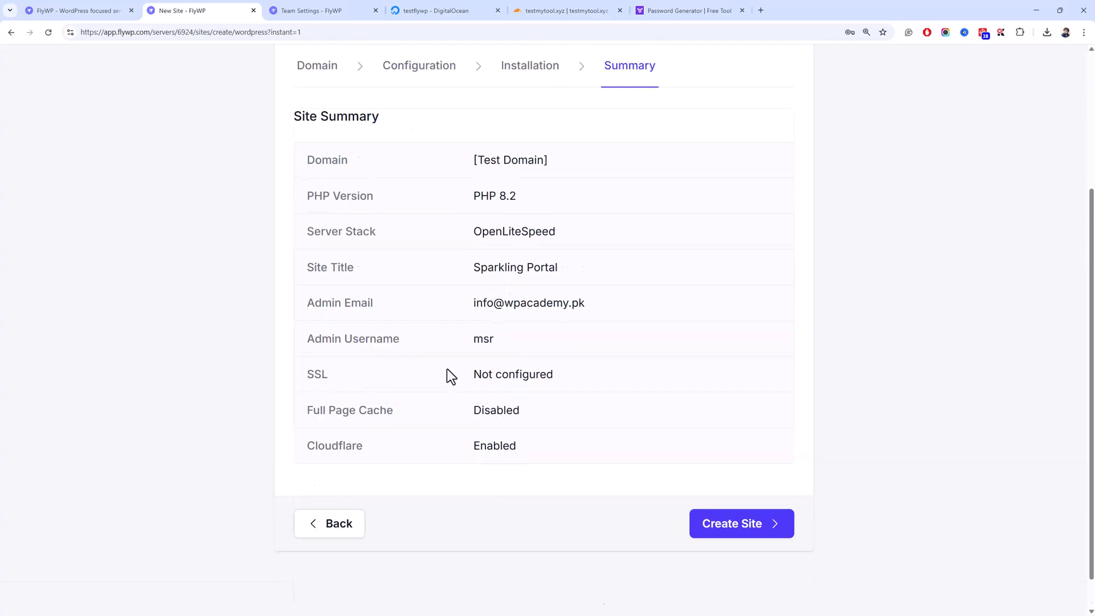
left_click(730, 492)
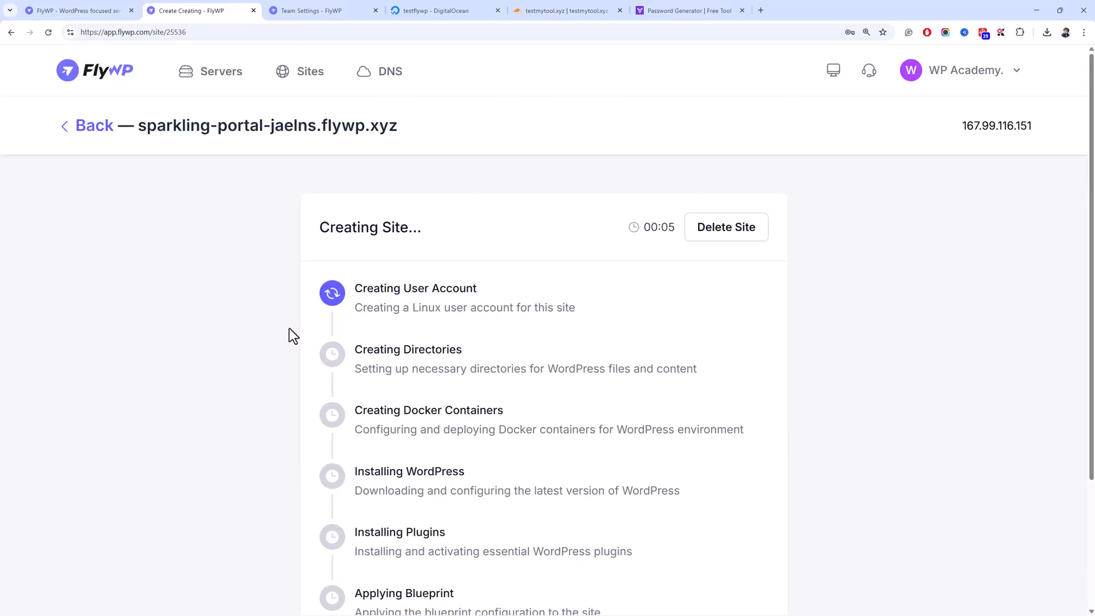
- Watch sparkling-portal-jaelns.flywp.xyz setup progress, then switch to the FlyWP homepage tab
scroll(289, 329, "down", 3)
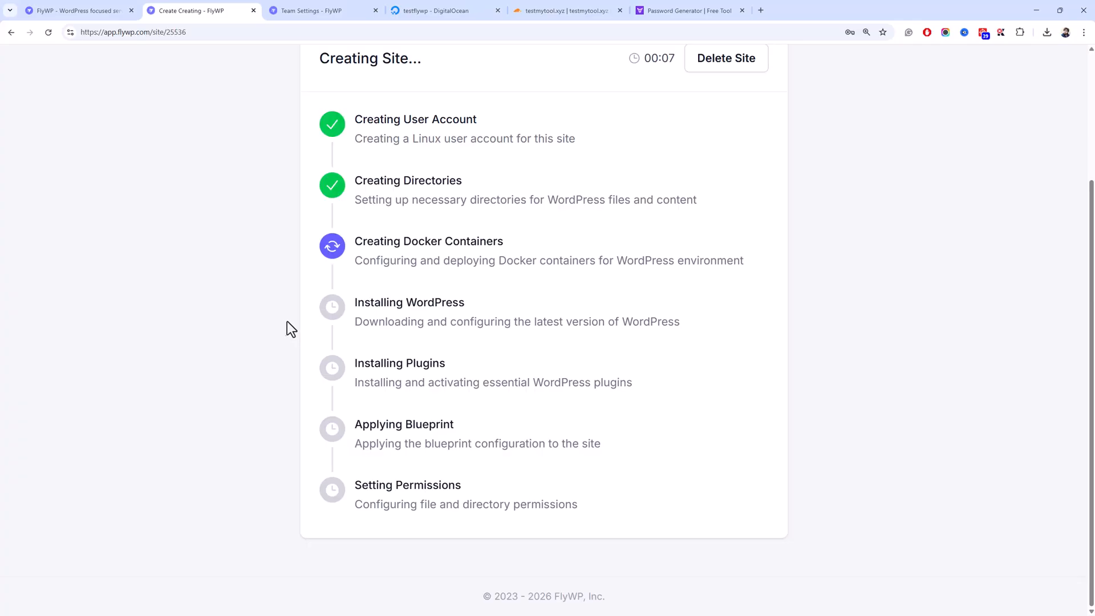
scroll(289, 325, "up", 3)
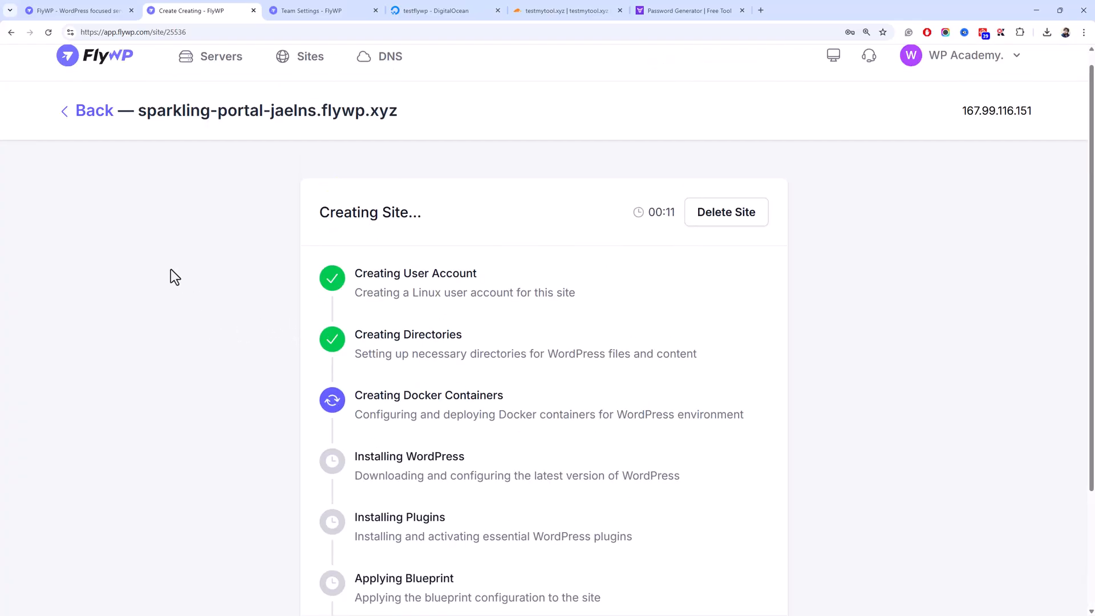
scroll(160, 262, "down", 3)
scroll(160, 264, "up", 3)
scroll(264, 325, "down", 3)
scroll(266, 323, "up", 3)
left_click(84, 11)
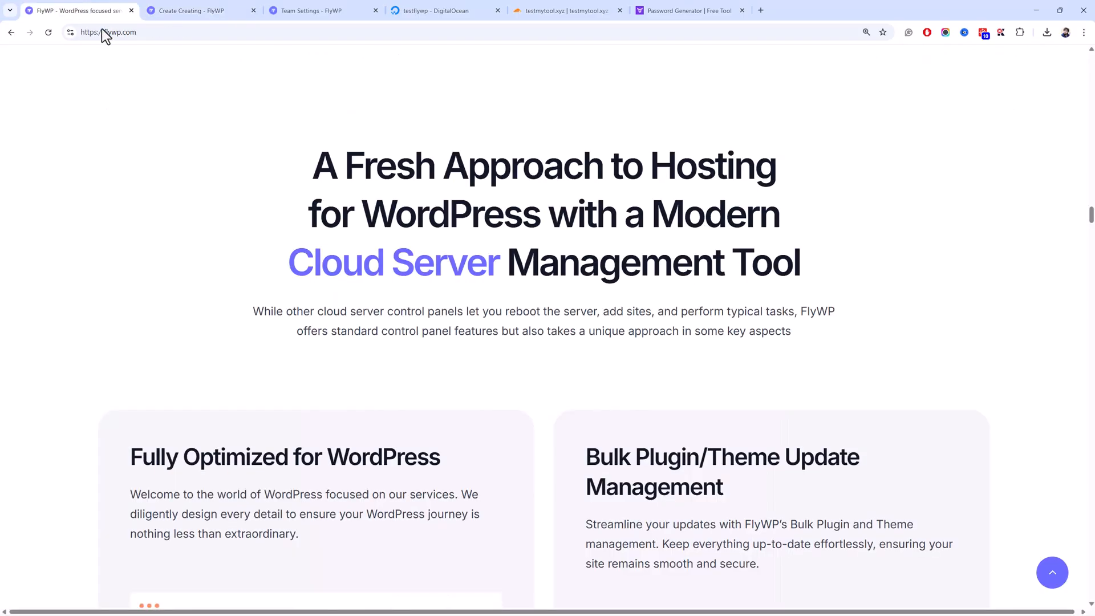
- Start a Standard WordPress site on the testflywp server, then bring up Cloudflare's testmytool.xyz overview
left_click(215, 12)
left_click(298, 3)
left_click(215, 73)
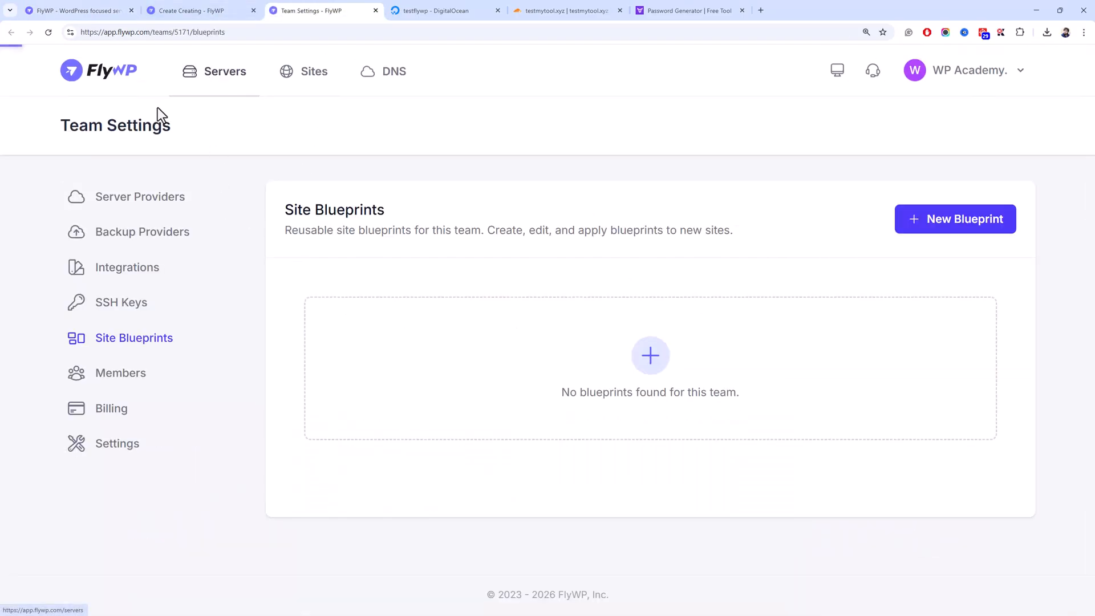
left_click(139, 234)
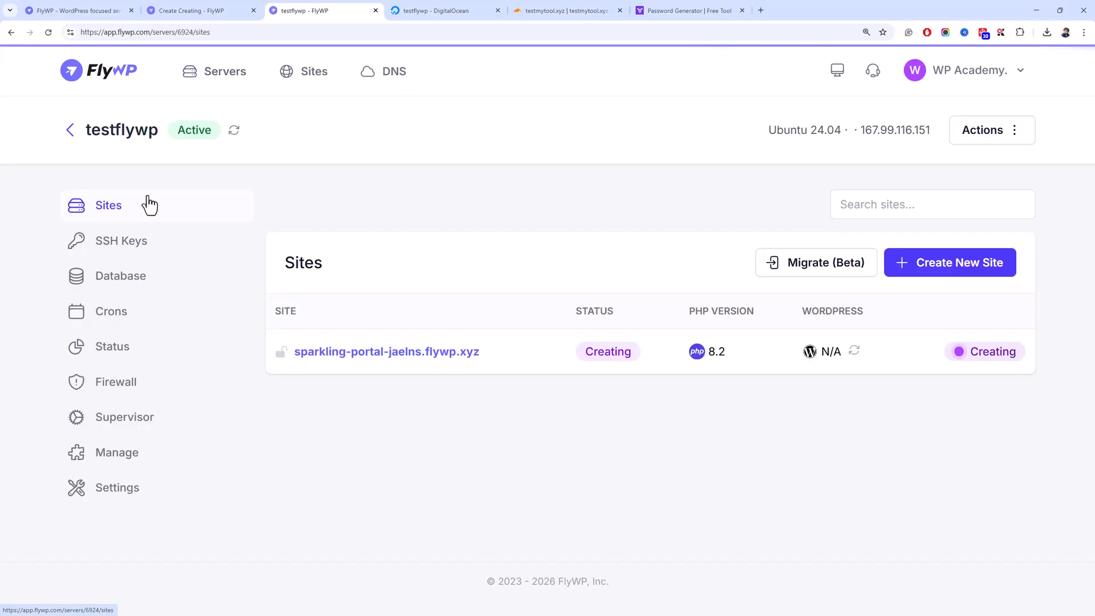
left_click(985, 269)
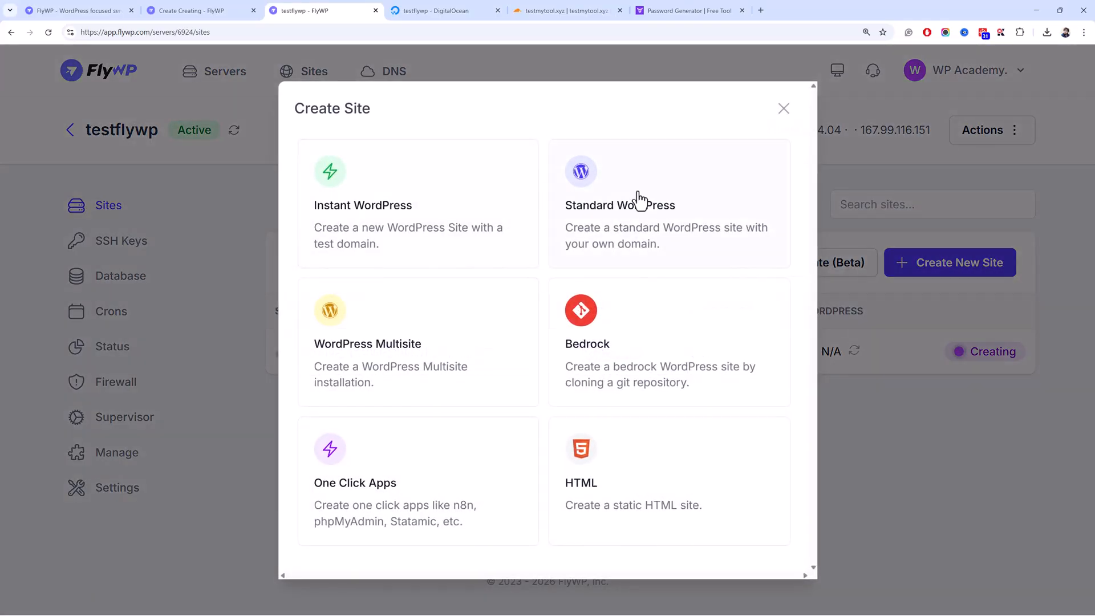
left_click(651, 218)
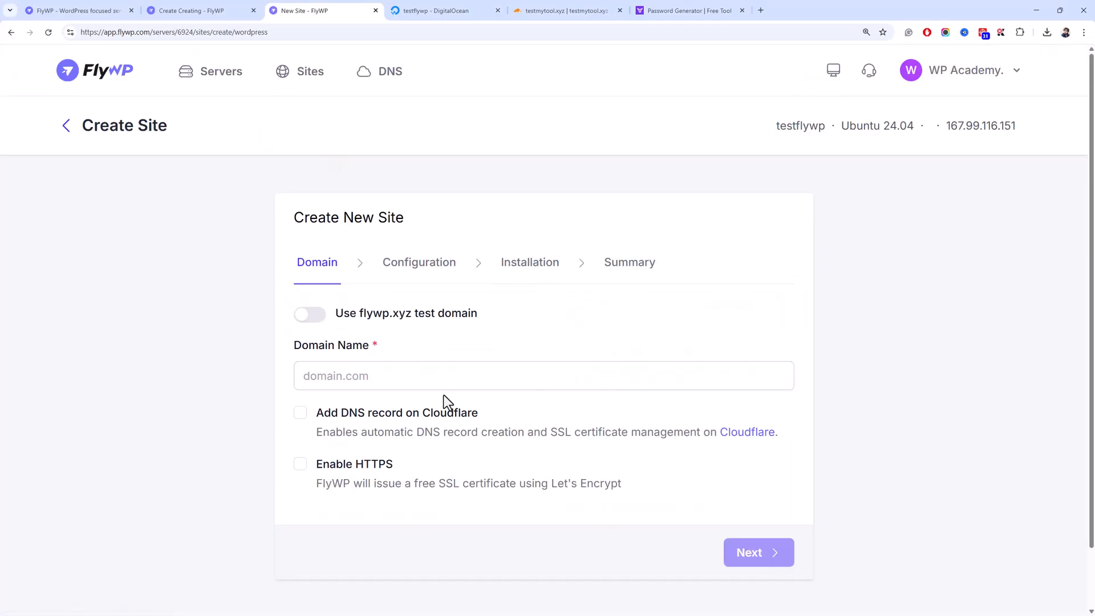
left_click(516, 9)
left_click_drag(363, 178, 221, 172)
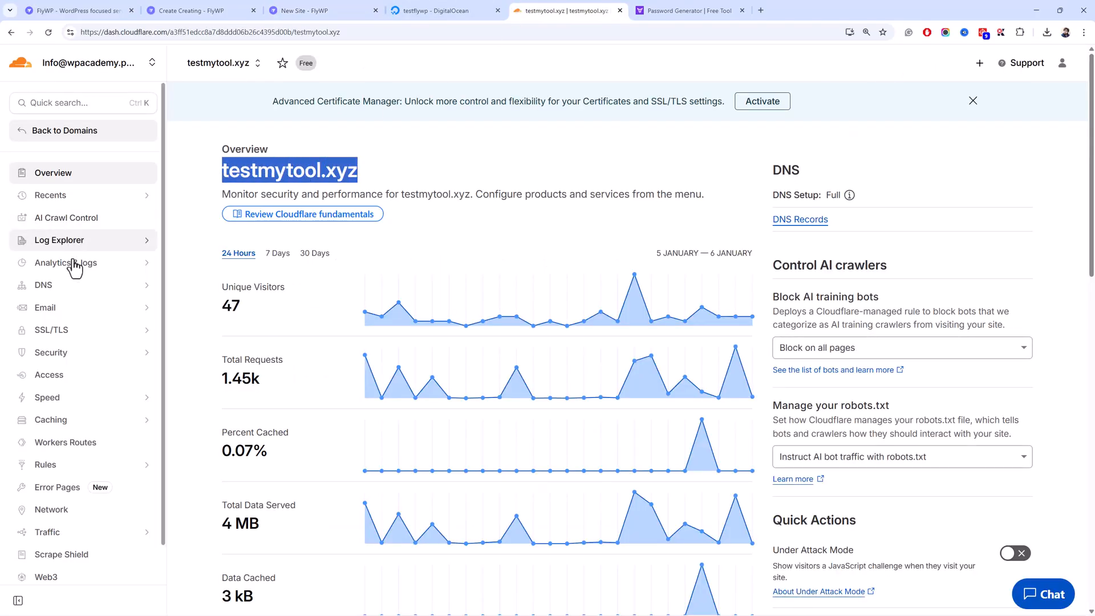
- In Cloudflare DNS Records, delete the app, remote and template A records
left_click(69, 287)
left_click(72, 311)
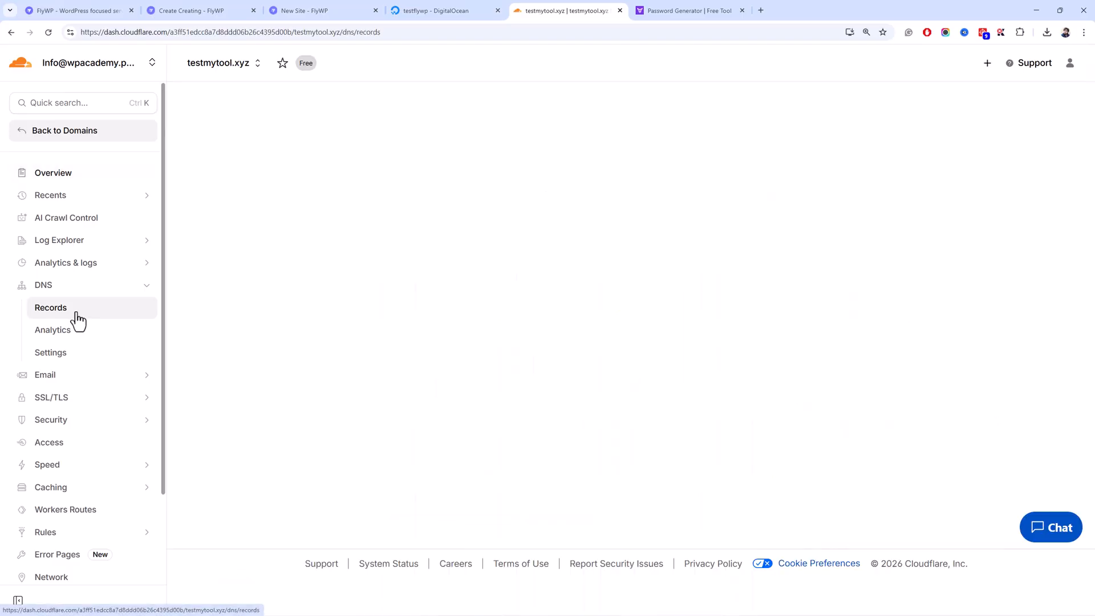
scroll(255, 253, "down", 3)
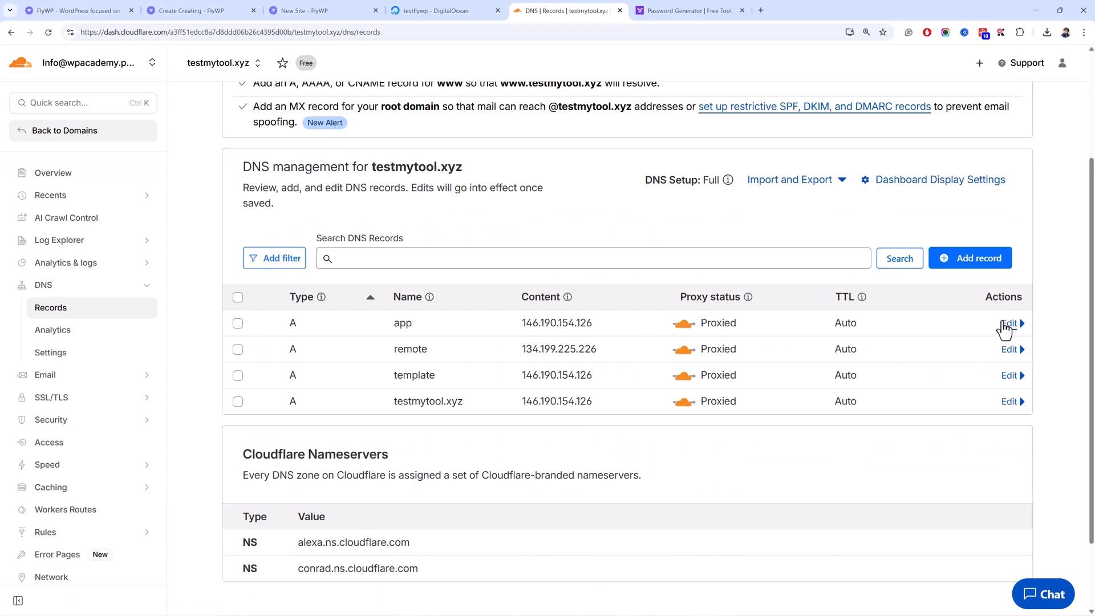
left_click(1008, 324)
left_click(276, 558)
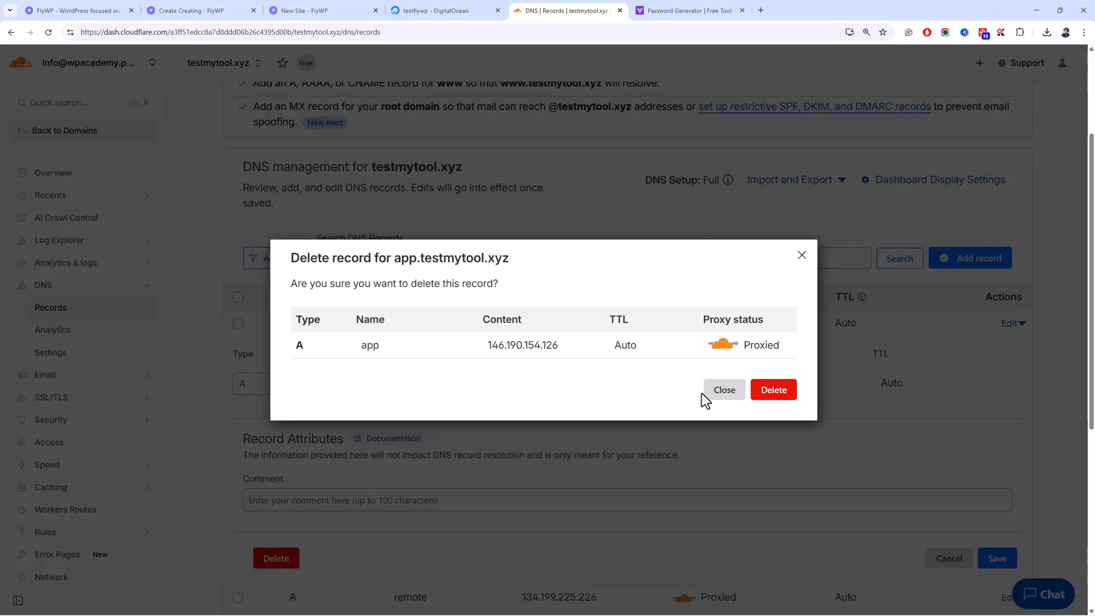
left_click(771, 390)
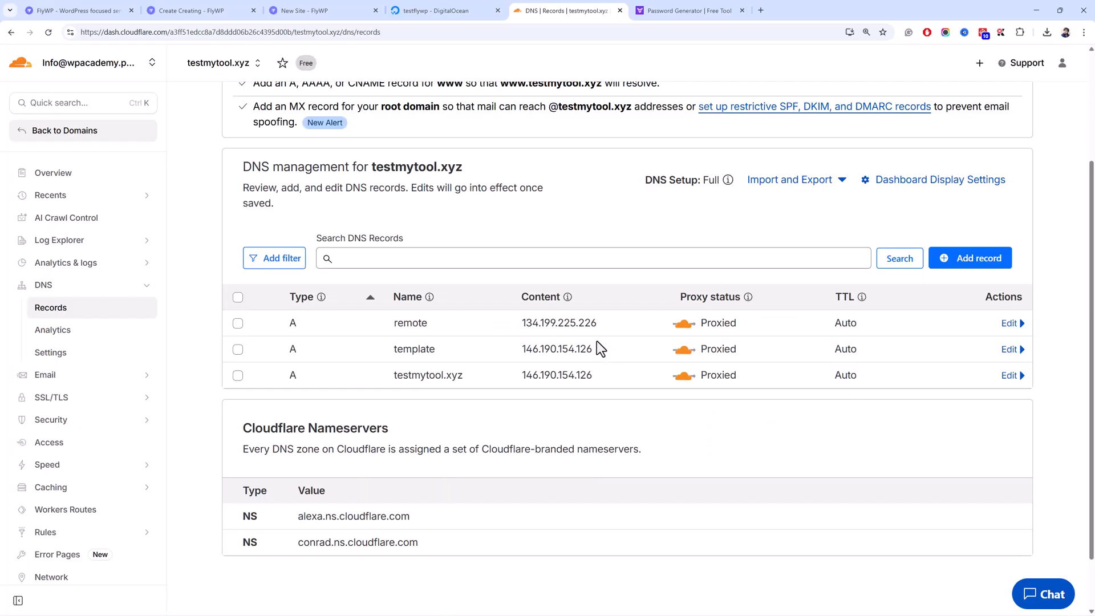
left_click(1009, 323)
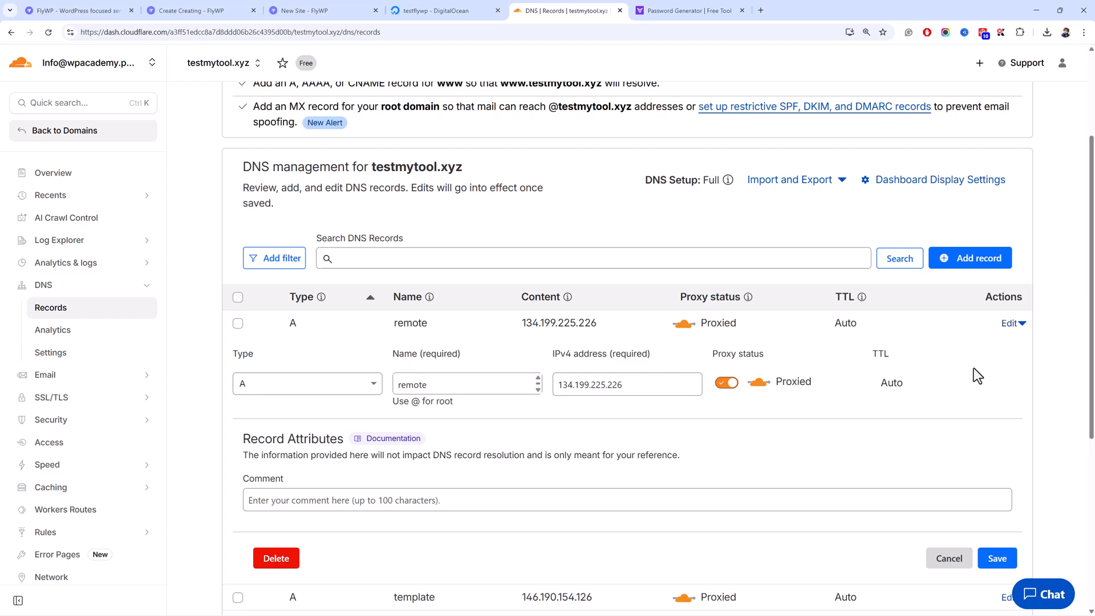
left_click(276, 557)
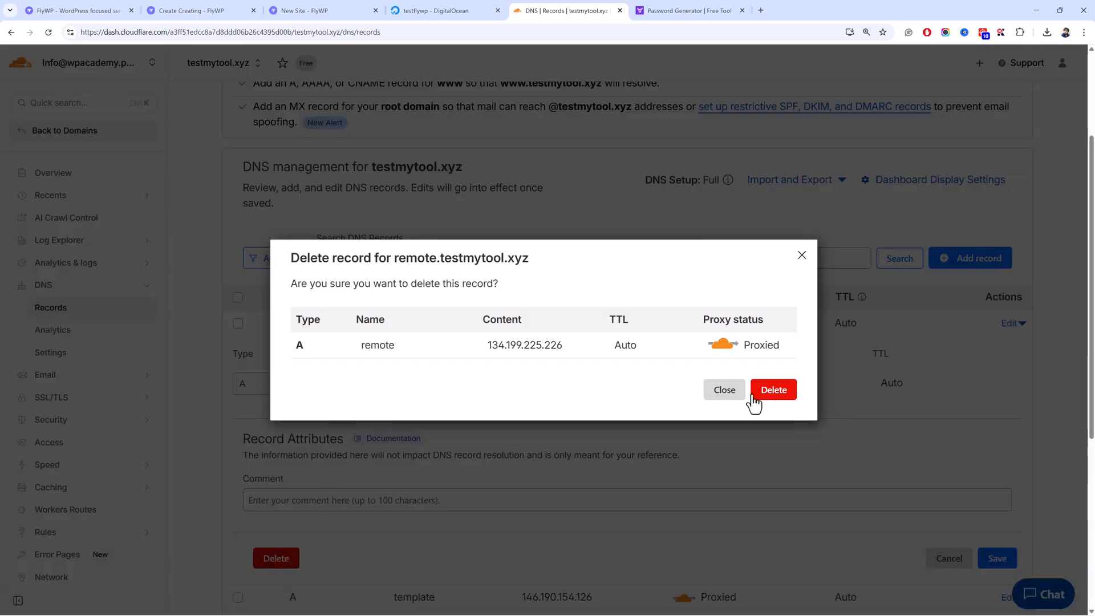
left_click(785, 391)
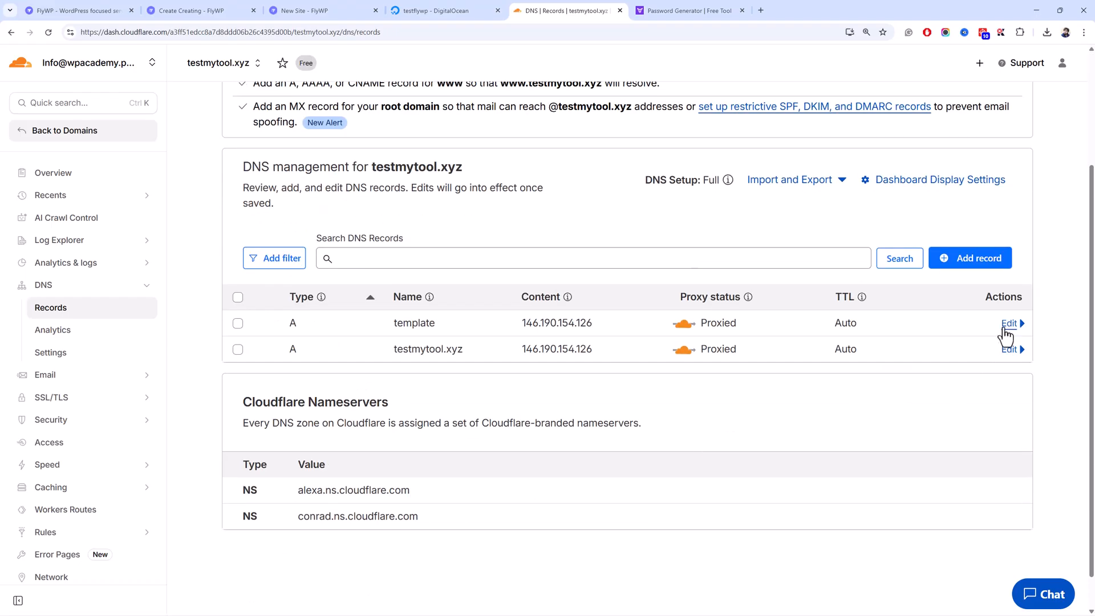
left_click(1005, 330)
left_click(280, 558)
left_click(765, 400)
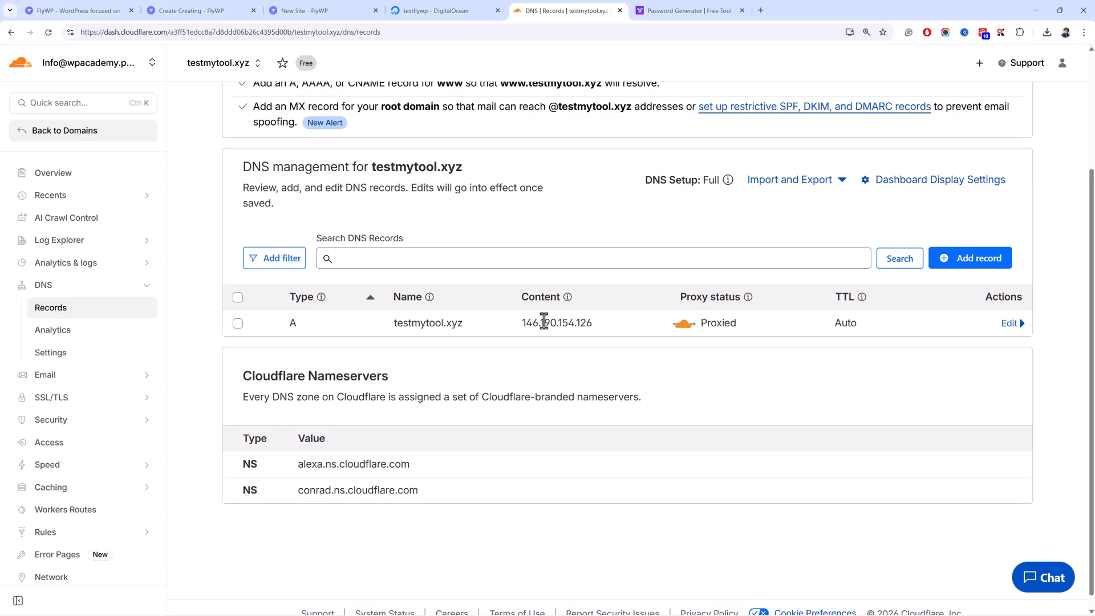
- Copy the droplet's public IP and point the root A record to 167.99.116.151
left_click(318, 11)
left_click(405, 10)
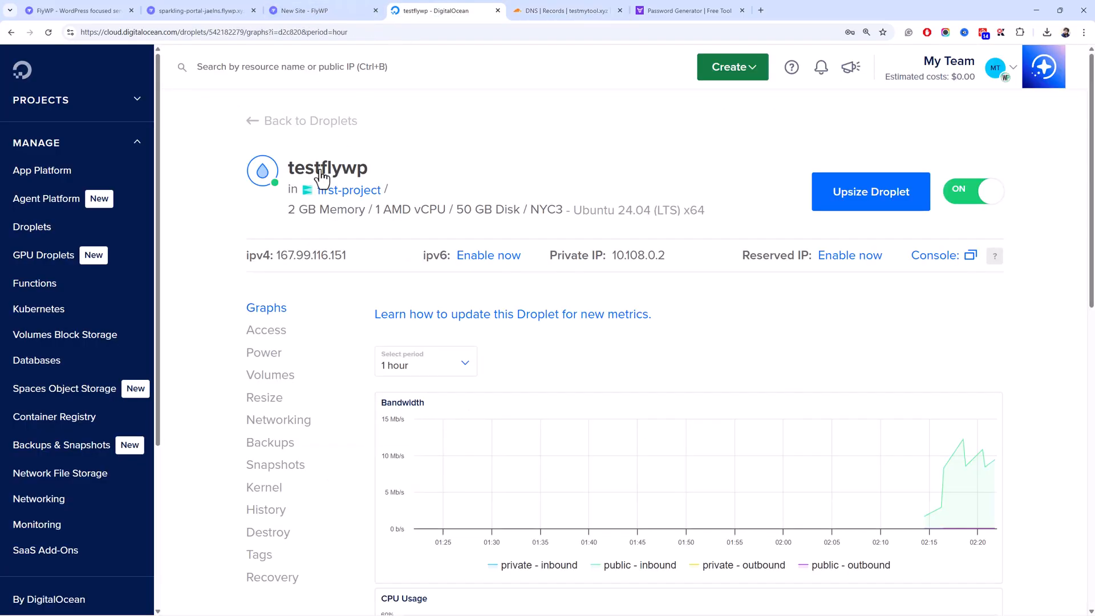
left_click(372, 256)
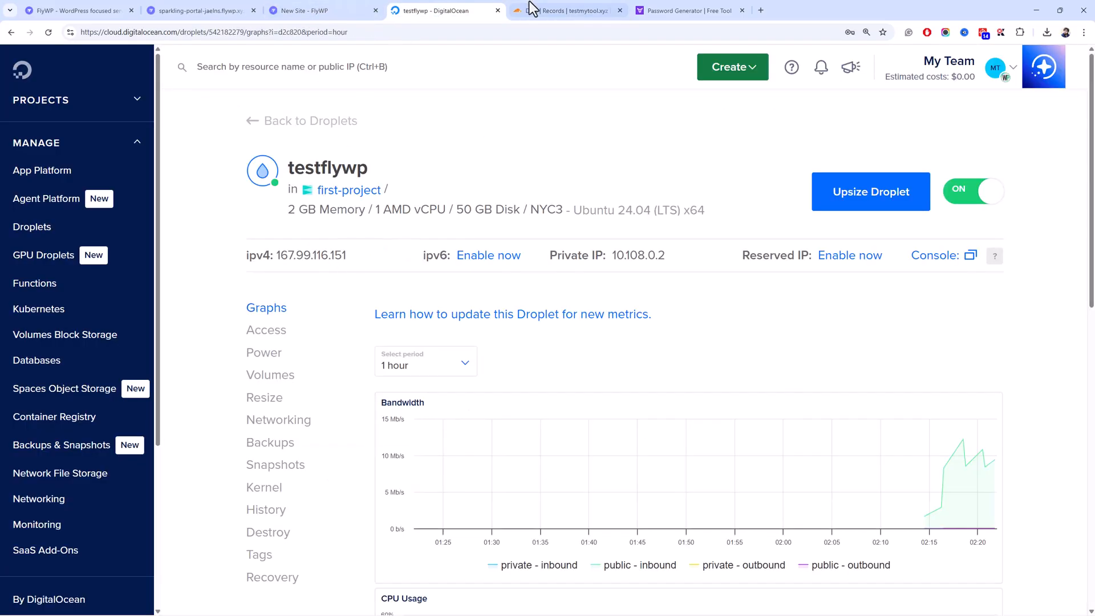
left_click(547, 11)
left_click(1008, 323)
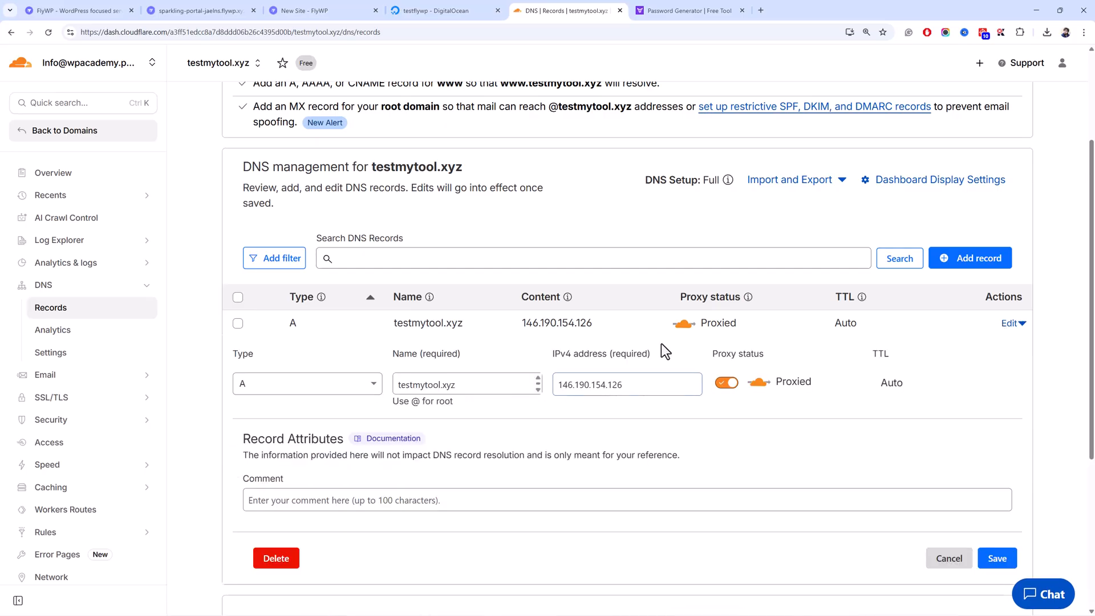
key("ctrl+a")
key("ctrl+v")
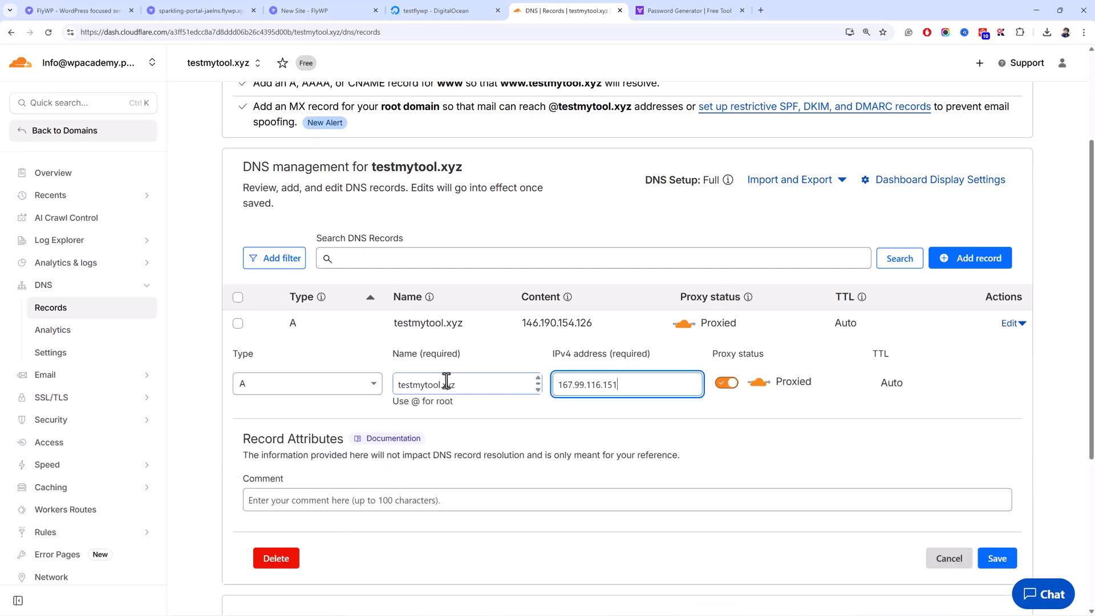
left_click(995, 559)
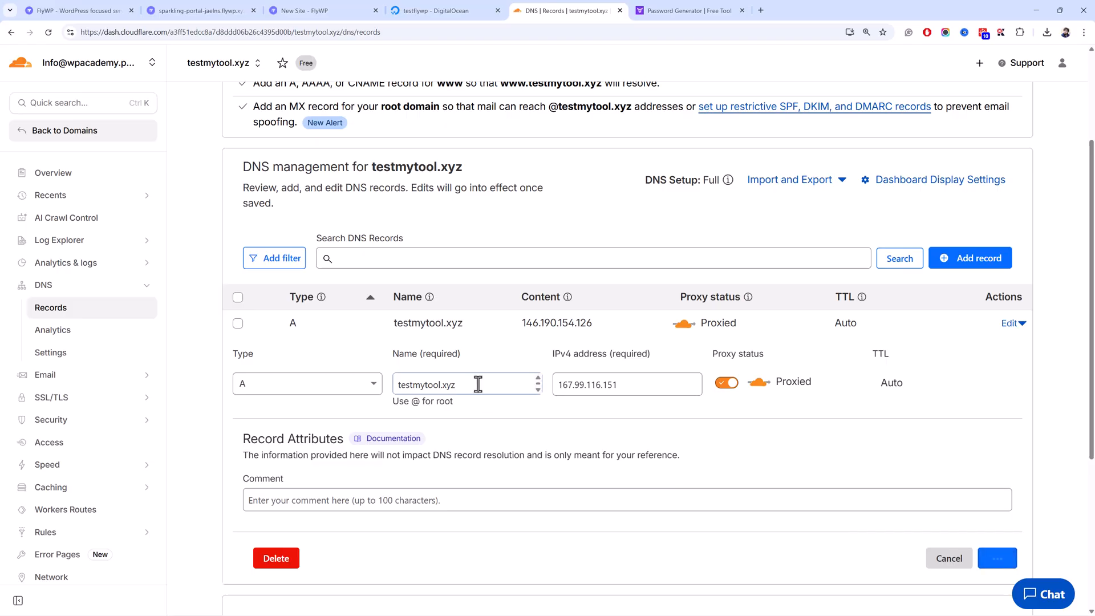
left_click_drag(464, 330, 392, 330)
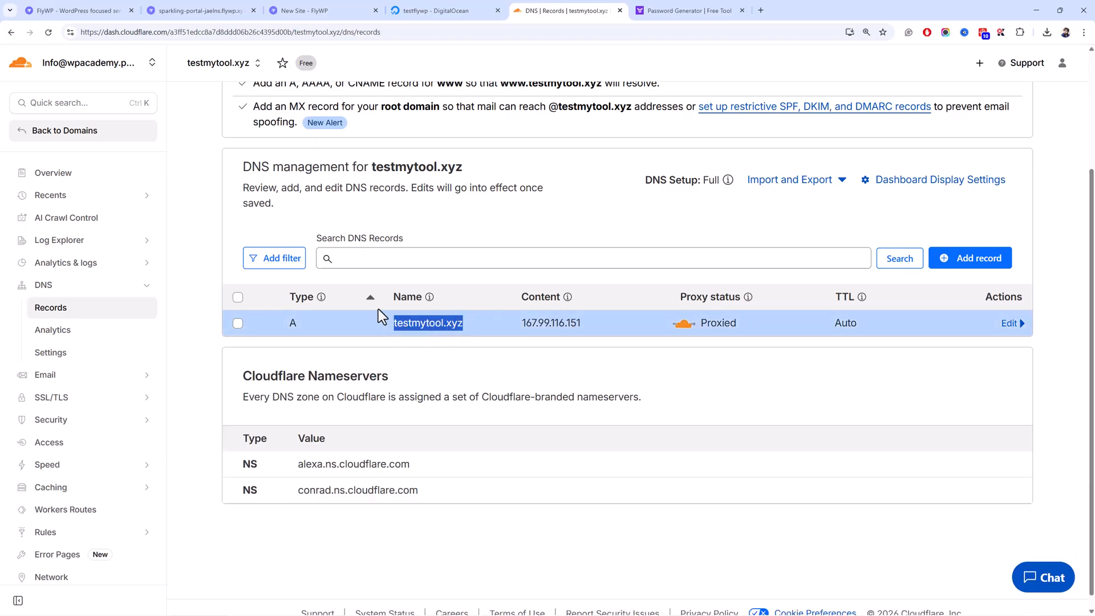
left_click(211, 8)
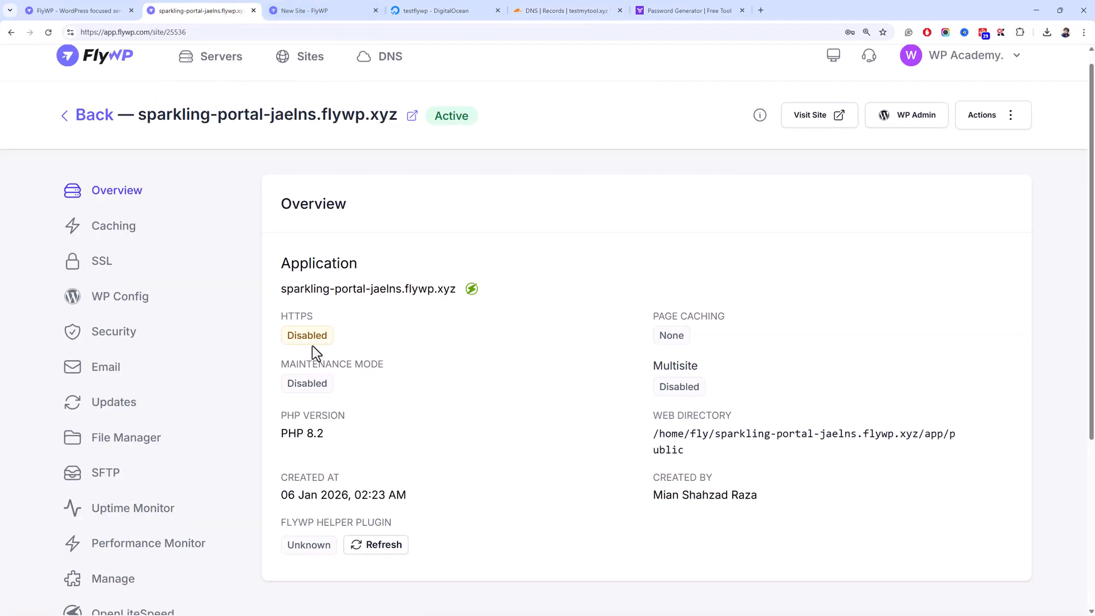
- Enter testmytool.xyz as the new site's domain and review the Cloudflare integration settings
left_click(366, 545)
left_click(325, 10)
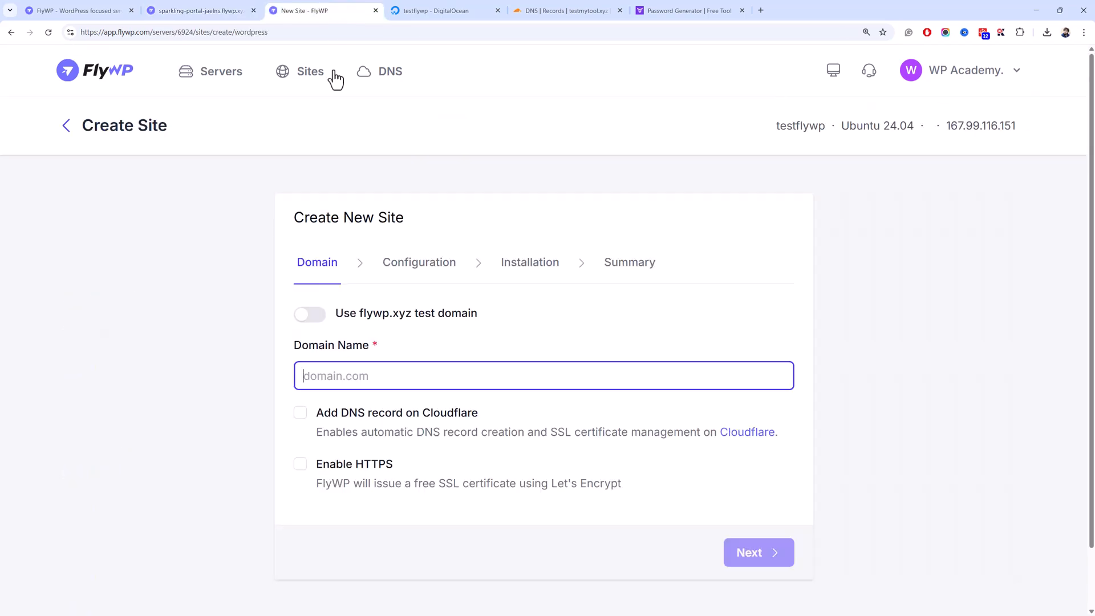
type("testmytool.xyz")
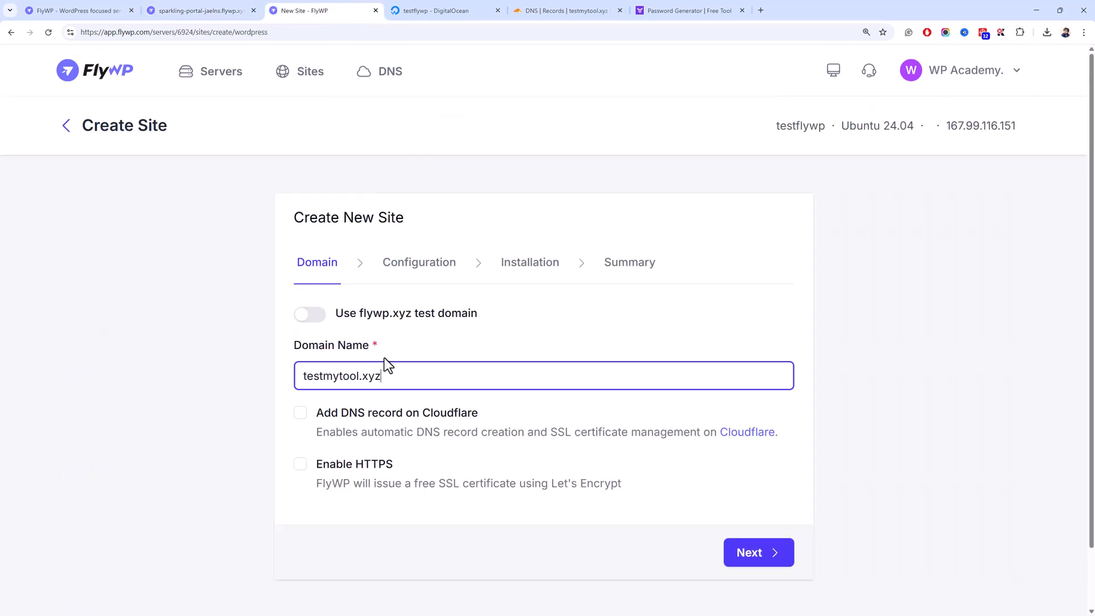
left_click_drag(394, 374, 315, 375)
left_click(231, 385)
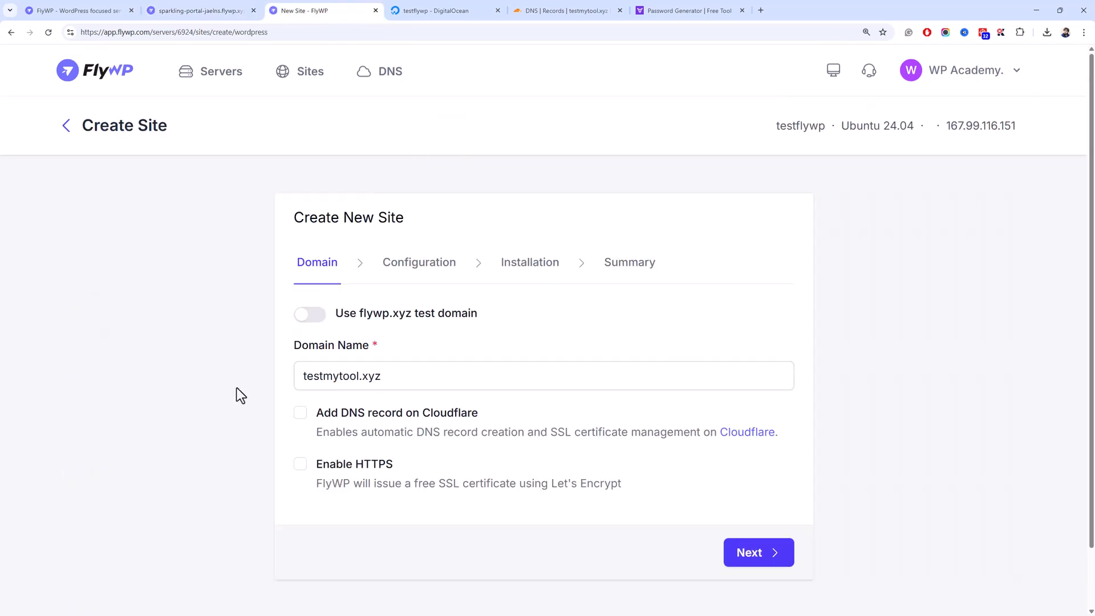
left_click(300, 414)
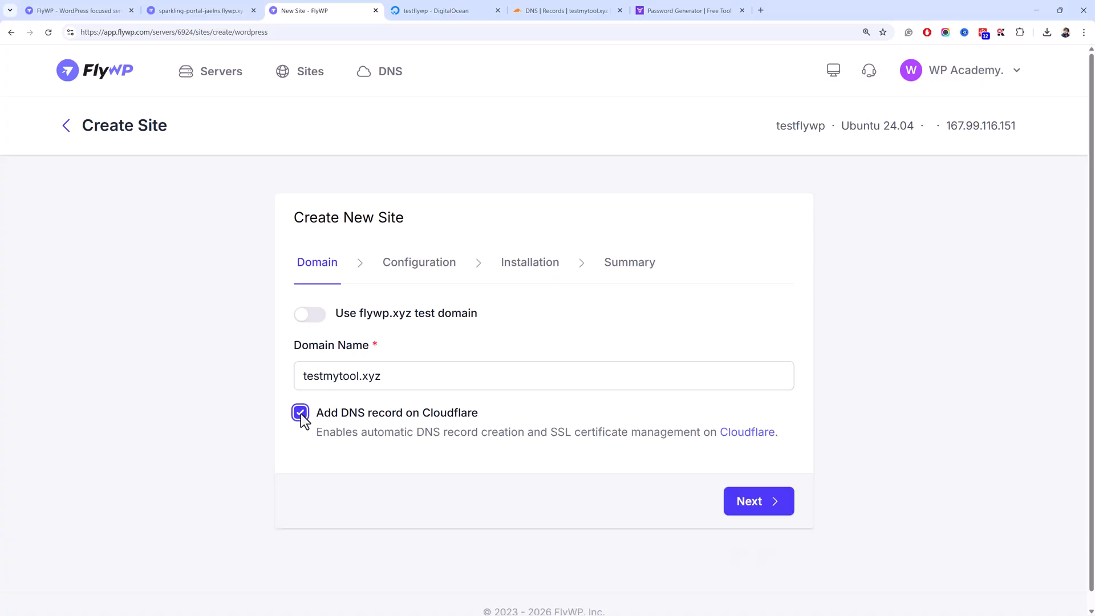
left_click(301, 413)
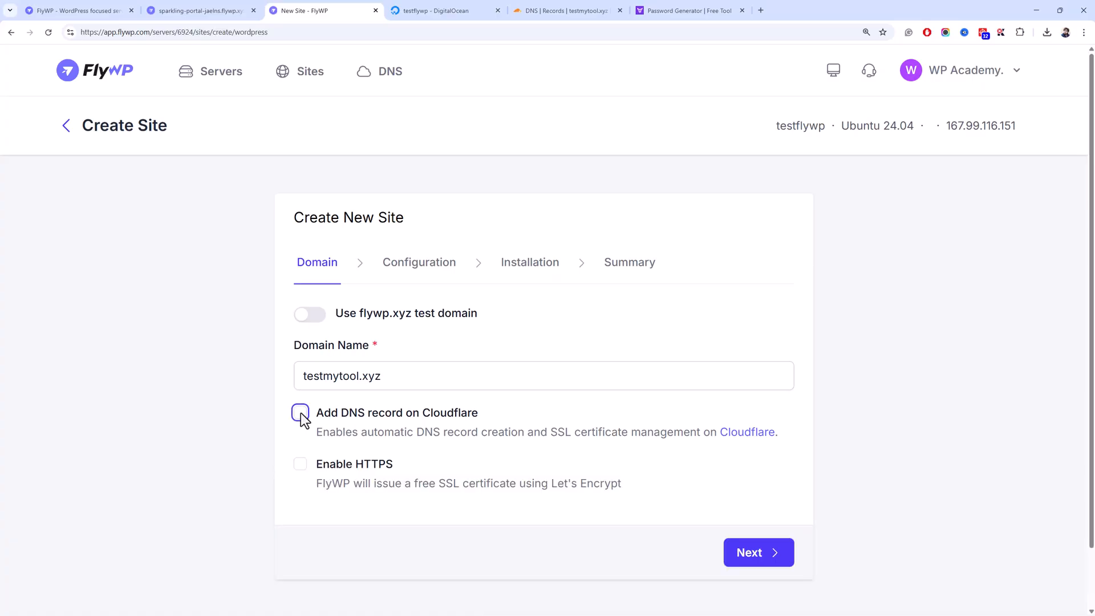
left_click(762, 436)
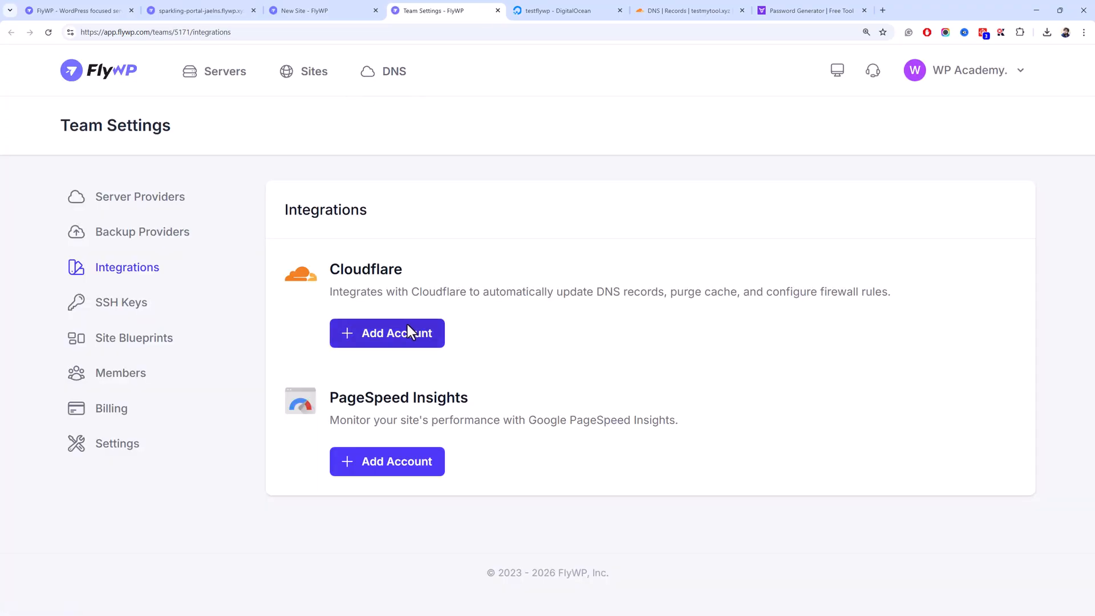
left_click(335, 8)
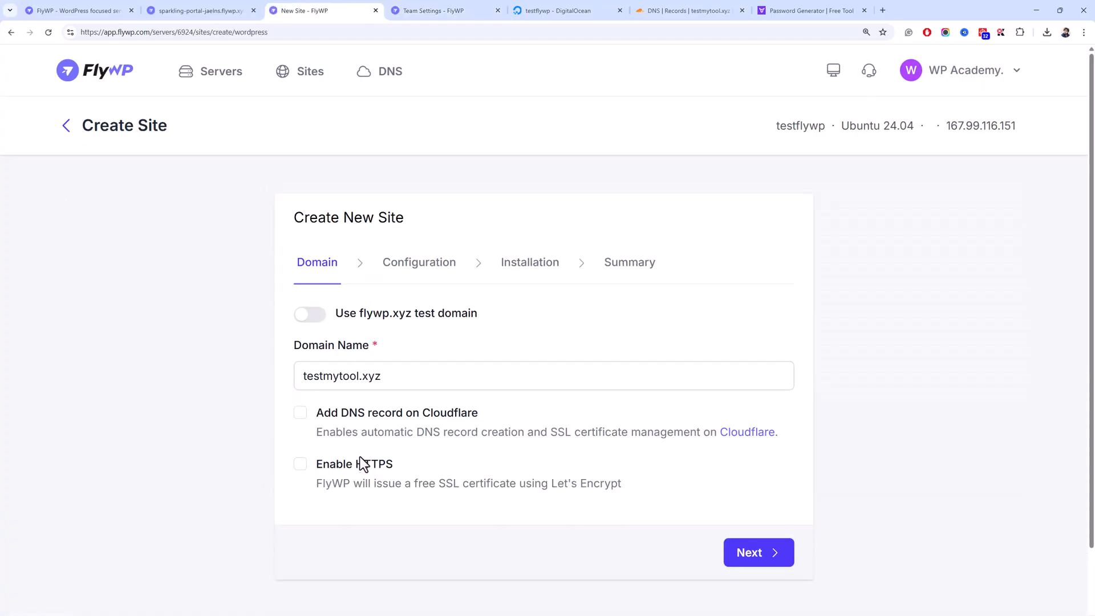
- Enable HTTPS, choose OpenLiteSpeed with PHP 8.2, and advance to the DNS step
left_click(361, 462)
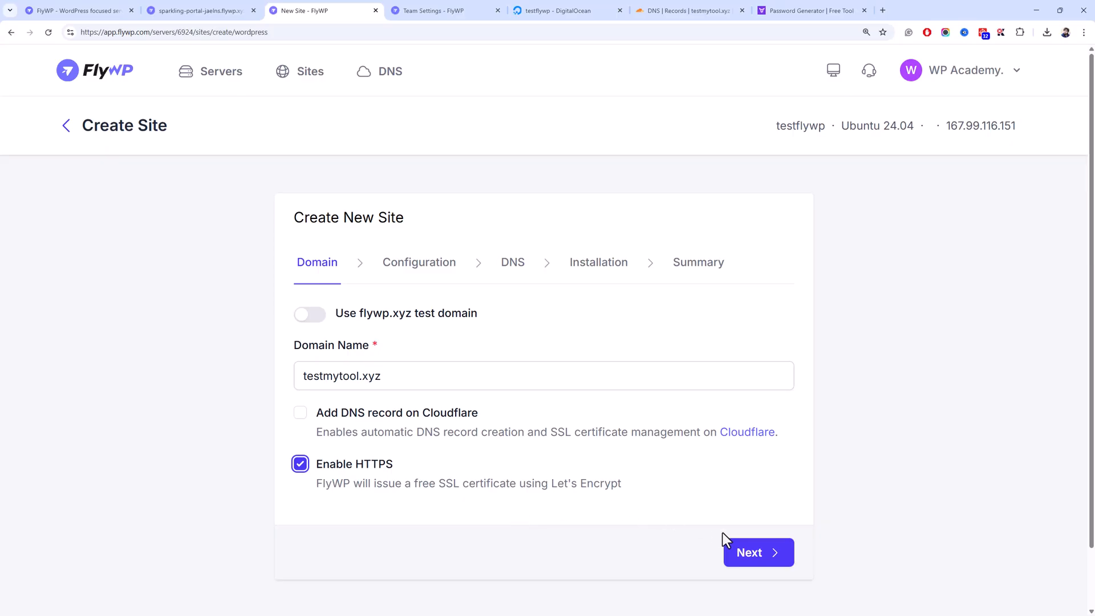
left_click(748, 551)
left_click(447, 377)
left_click(401, 455)
left_click(456, 479)
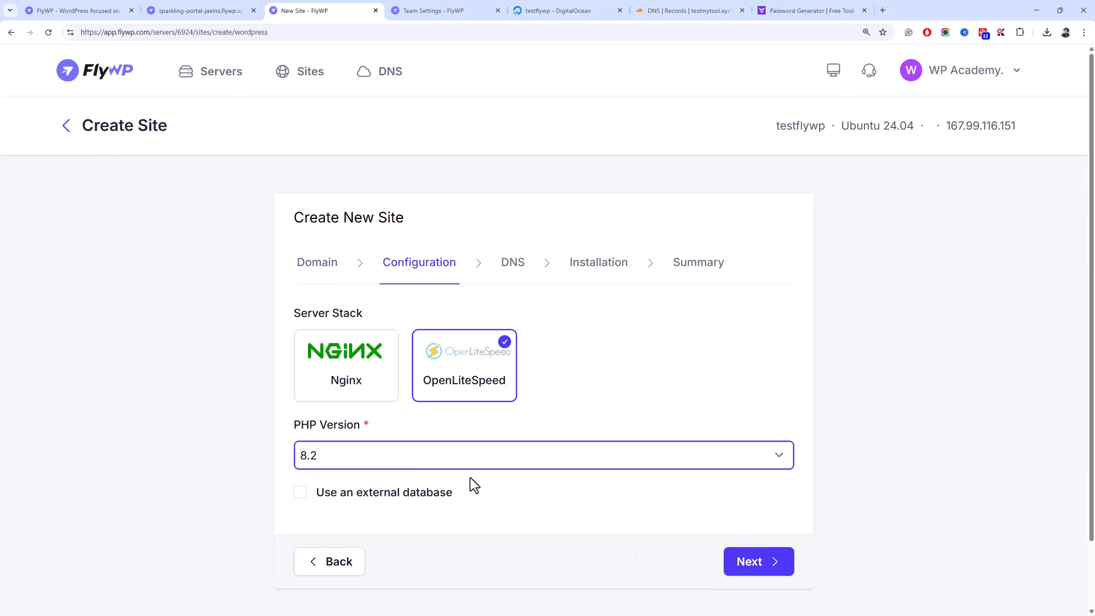
left_click(755, 567)
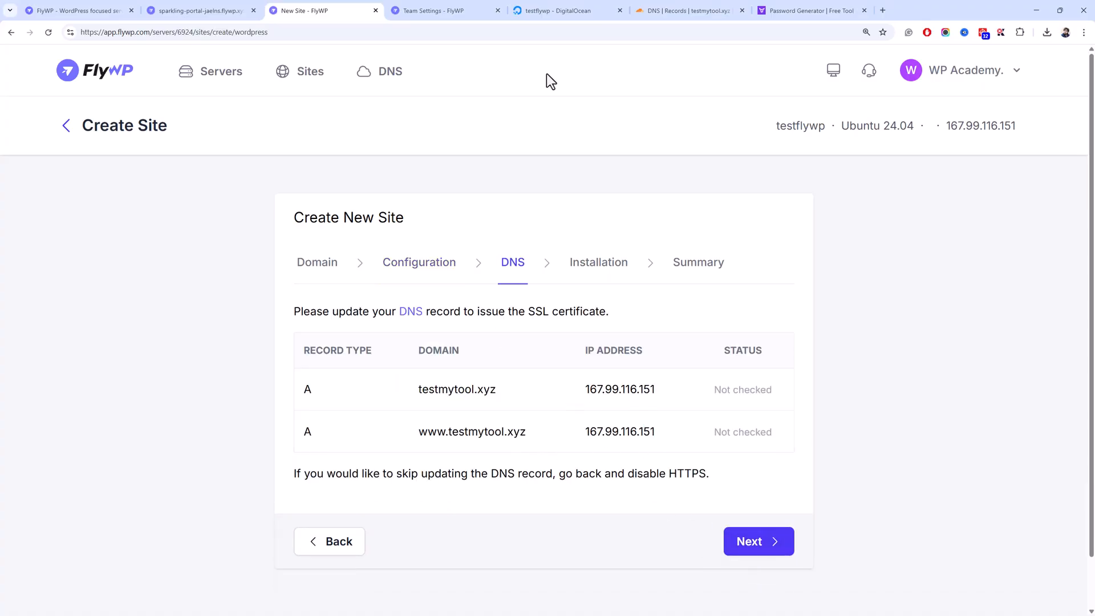
- Add a Cloudflare A record named www pointing to 167.99.116.151
left_click(707, 10)
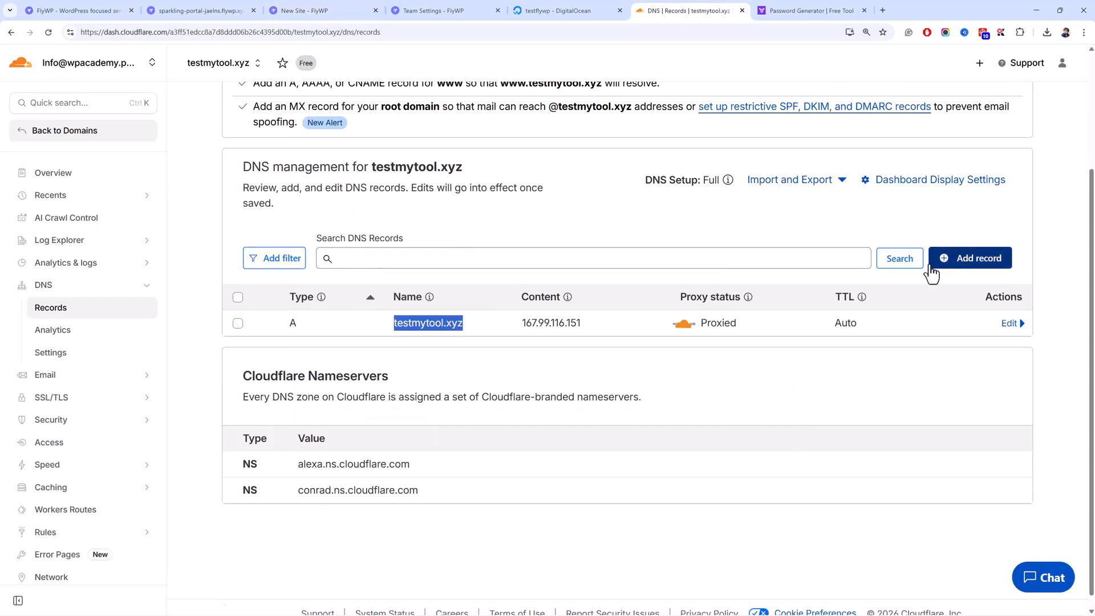
left_click(967, 260)
left_click(421, 357)
type("www")
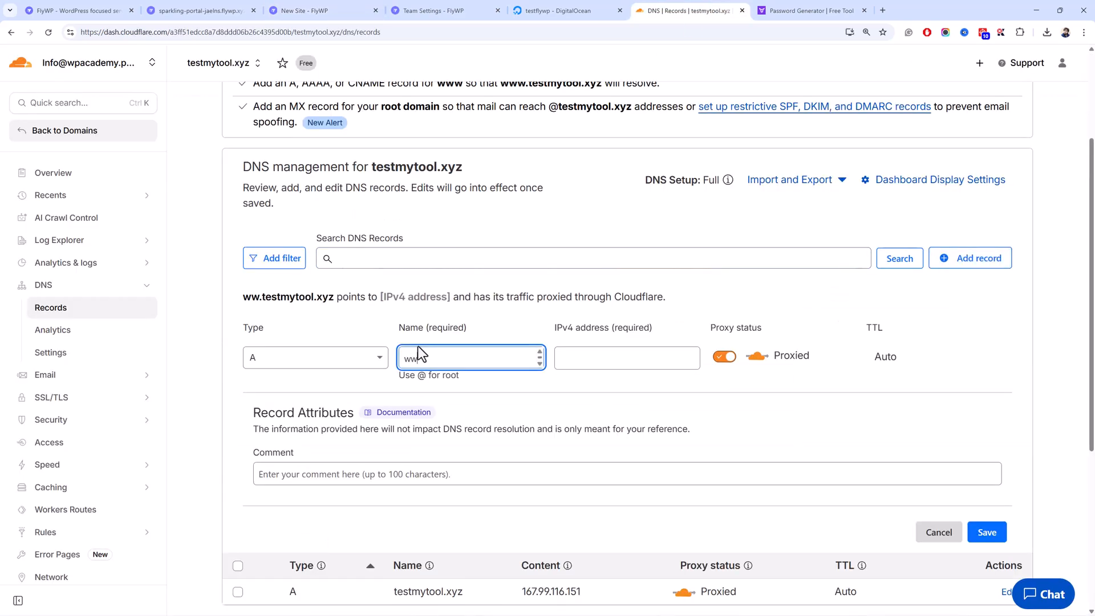
left_click(362, 10)
left_click_drag(662, 436, 552, 447)
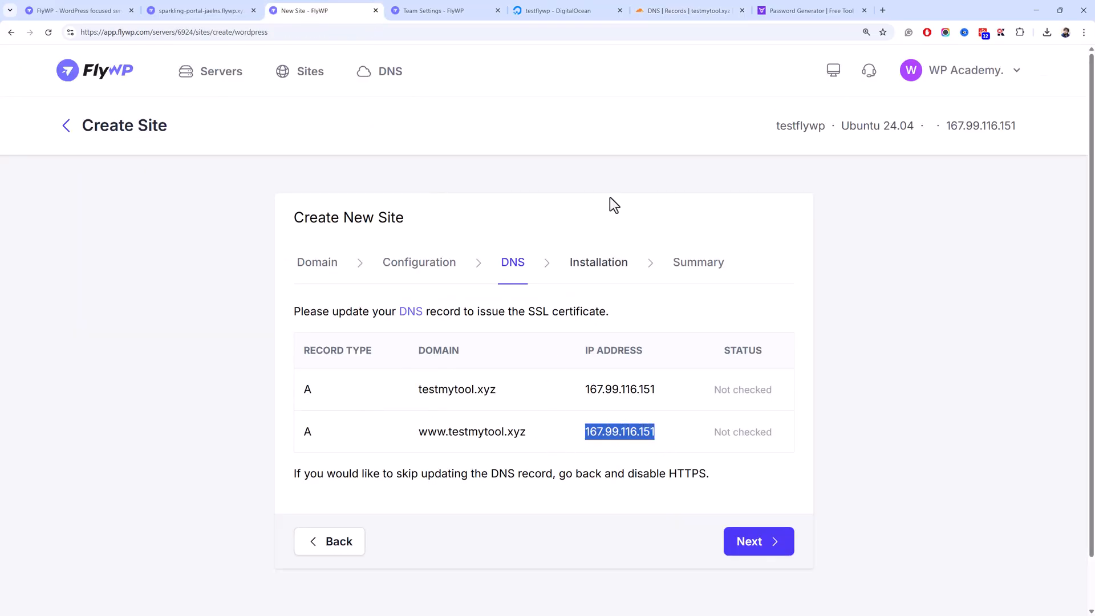
left_click(691, 10)
left_click(666, 350)
key("ctrl+v")
scroll(972, 280, "down", 5)
left_click(979, 261)
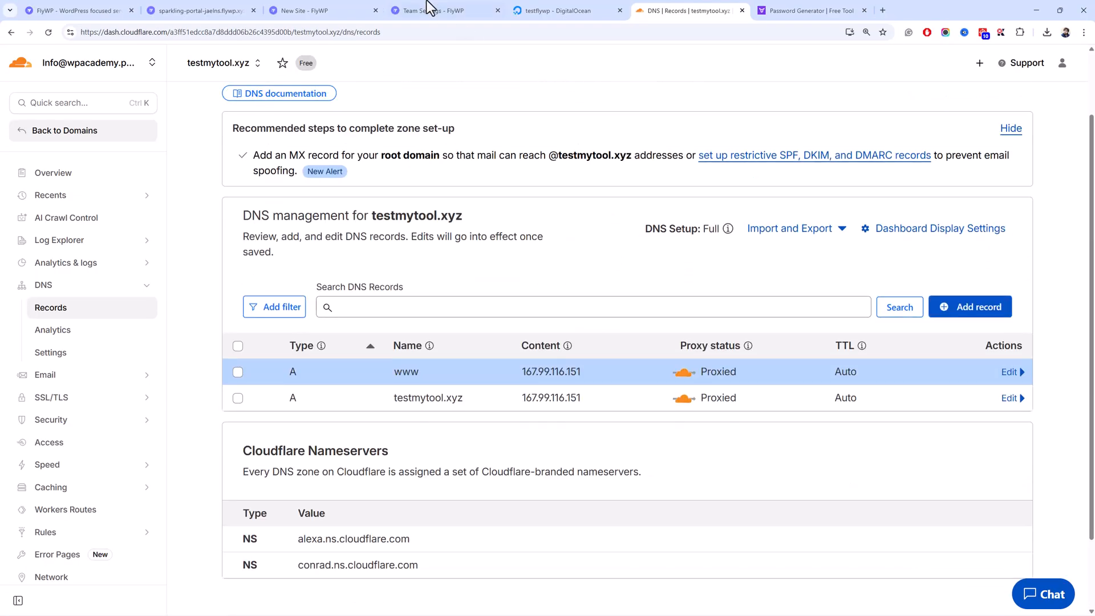
- Recheck FlyWP's DNS step against the DigitalOcean droplet and Cloudflare records
left_click(365, 10)
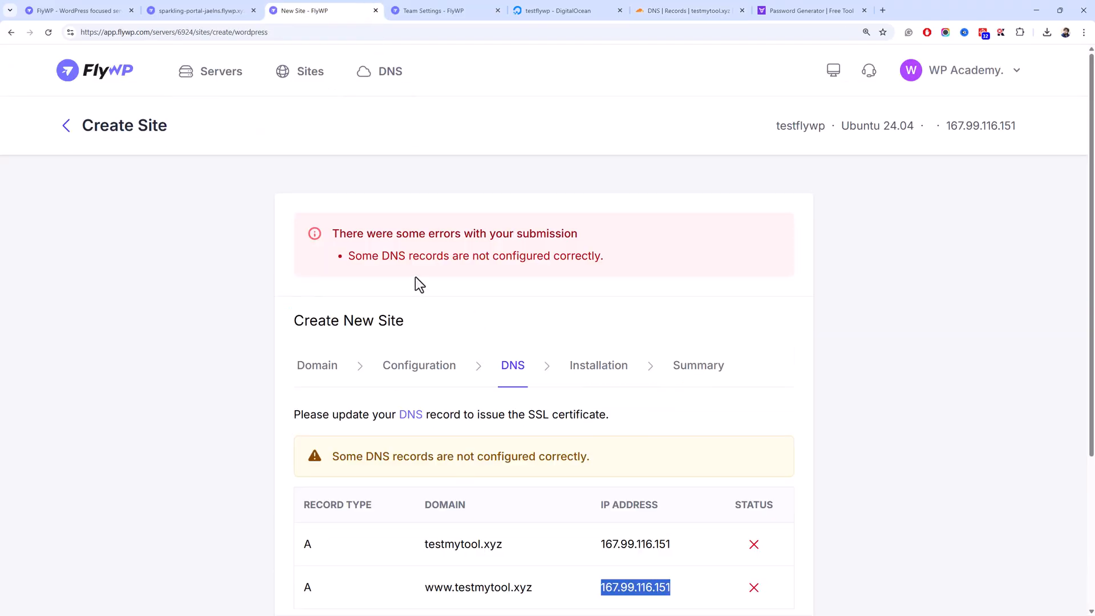
scroll(417, 278, "down", 3)
left_click(505, 5)
left_click(529, 7)
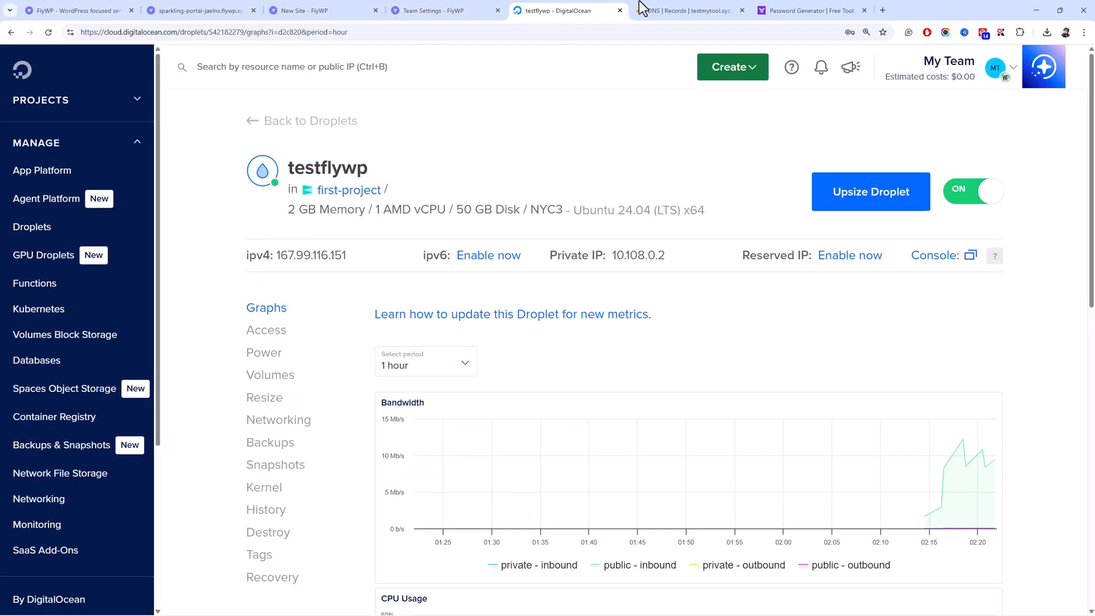
left_click(642, 8)
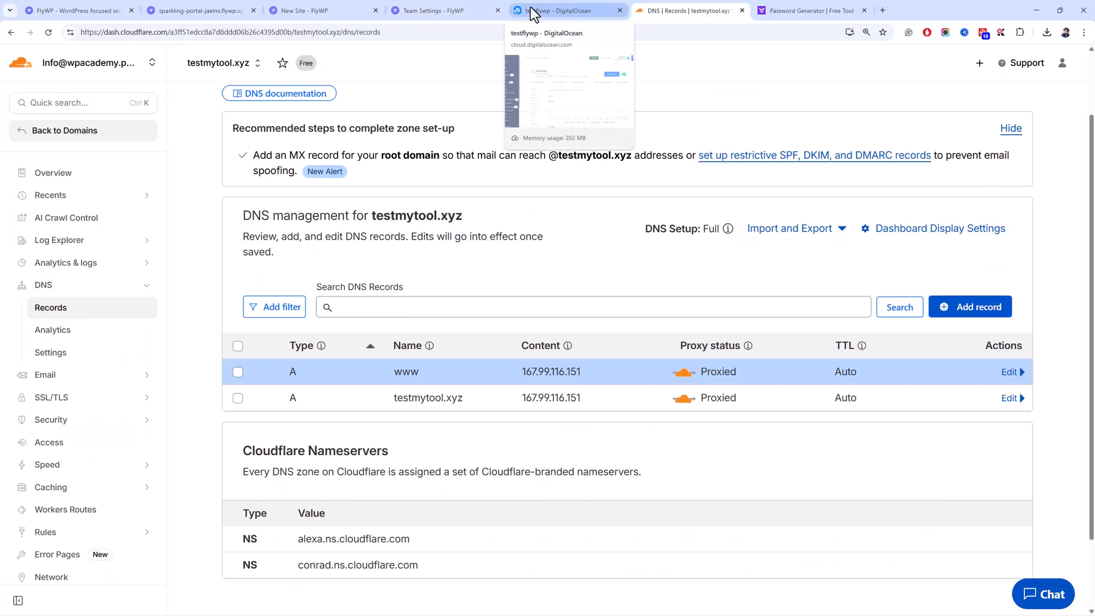
left_click(370, 9)
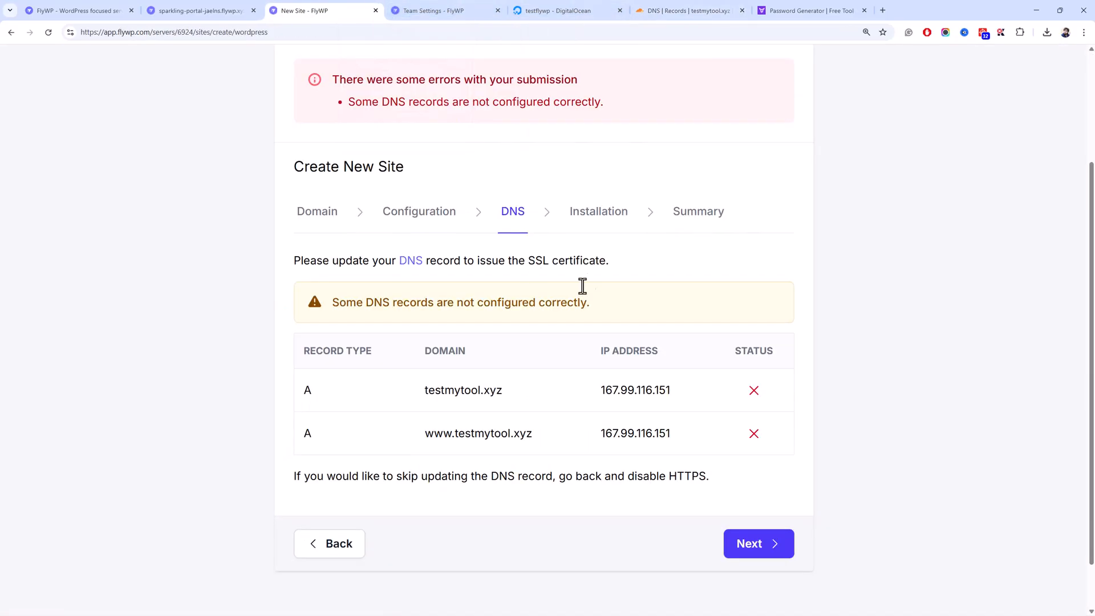
- Begin adding a Cloudflare account in FlyWP Integrations and fill in the account name
left_click(445, 10)
left_click(411, 322)
left_click(392, 247)
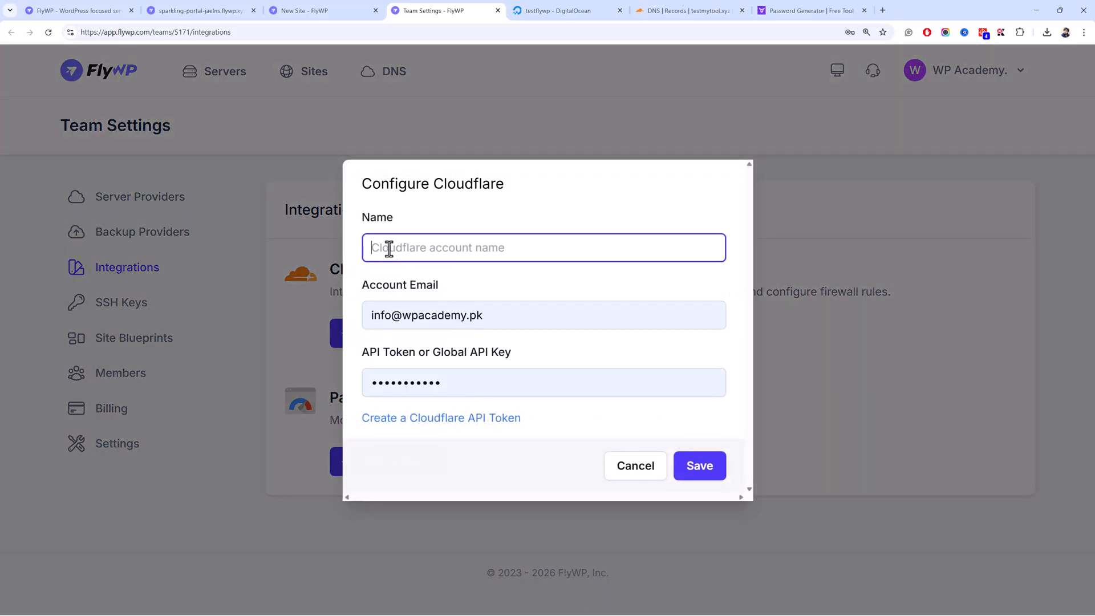
type("C")
left_click(502, 320)
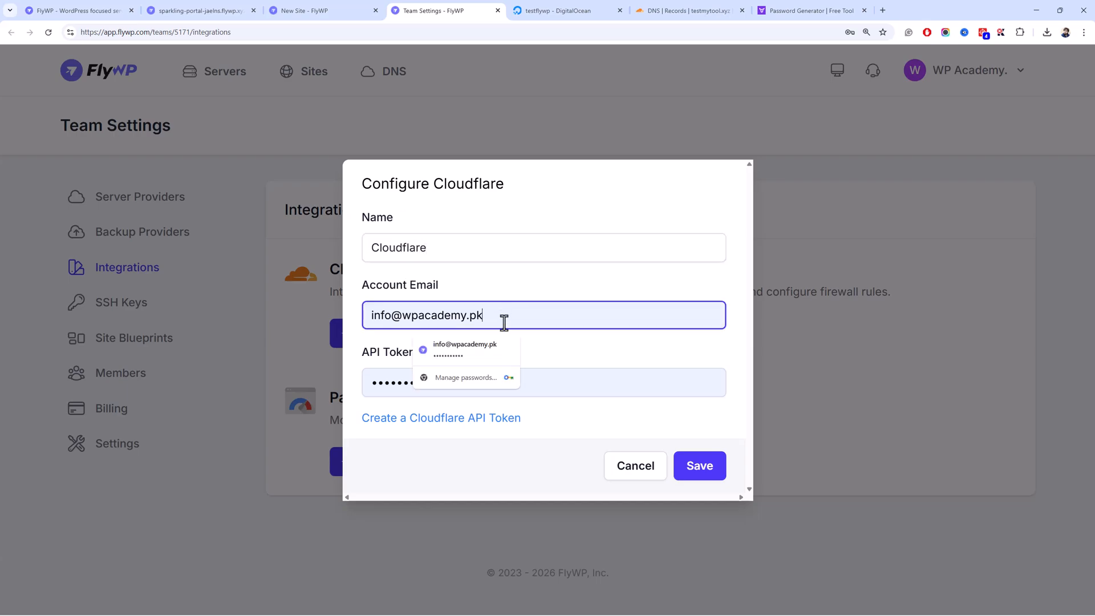
left_click(567, 342)
- Create a Cloudflare API token from the Read all resources template and copy it
middle_click(491, 425)
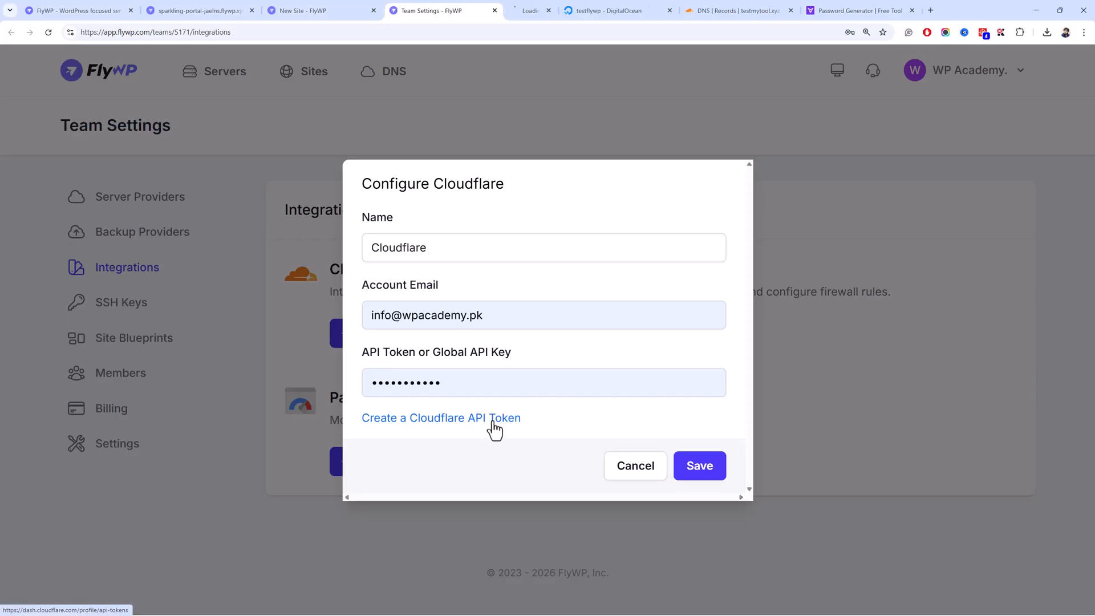
left_click(573, 7)
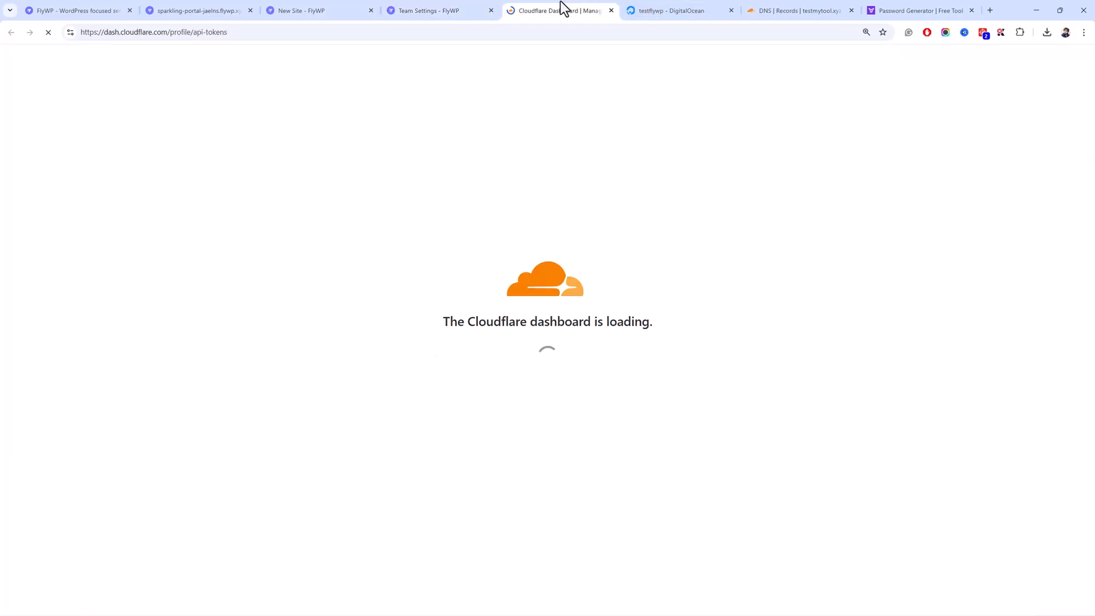
scroll(705, 505, "down", 3)
left_click(696, 529)
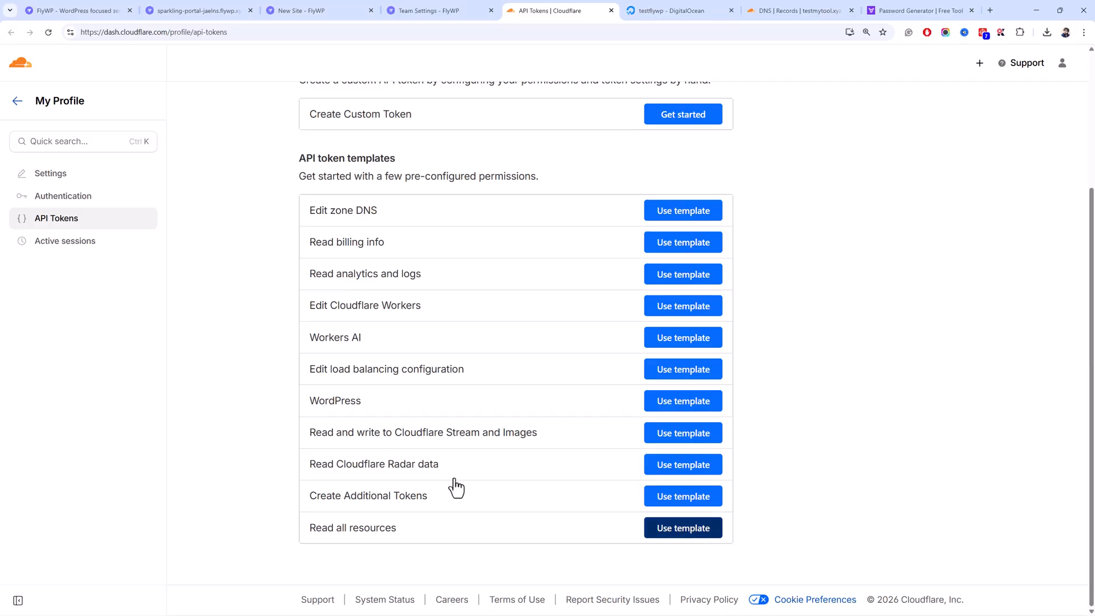
left_click(689, 535)
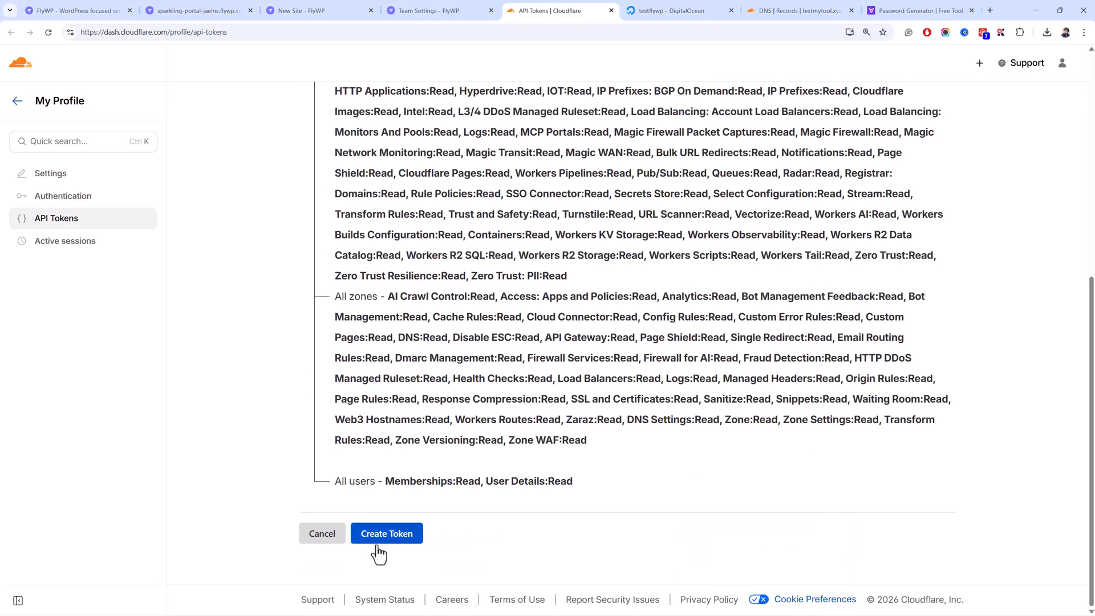
left_click(378, 535)
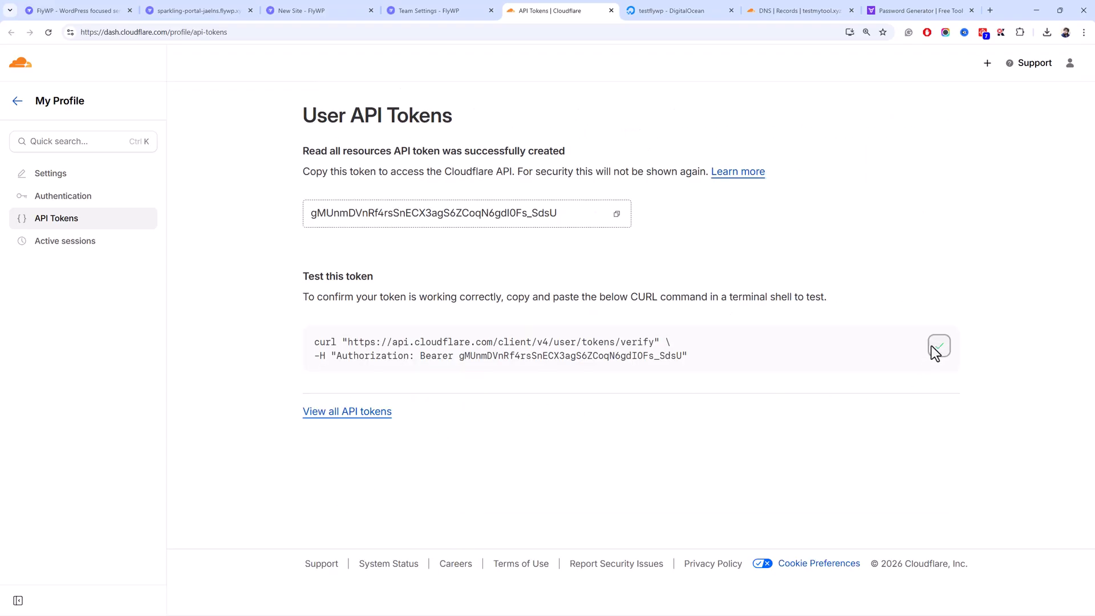
left_click(621, 217)
- Paste the new API token into Configure Cloudflare and save the account
left_click(354, 11)
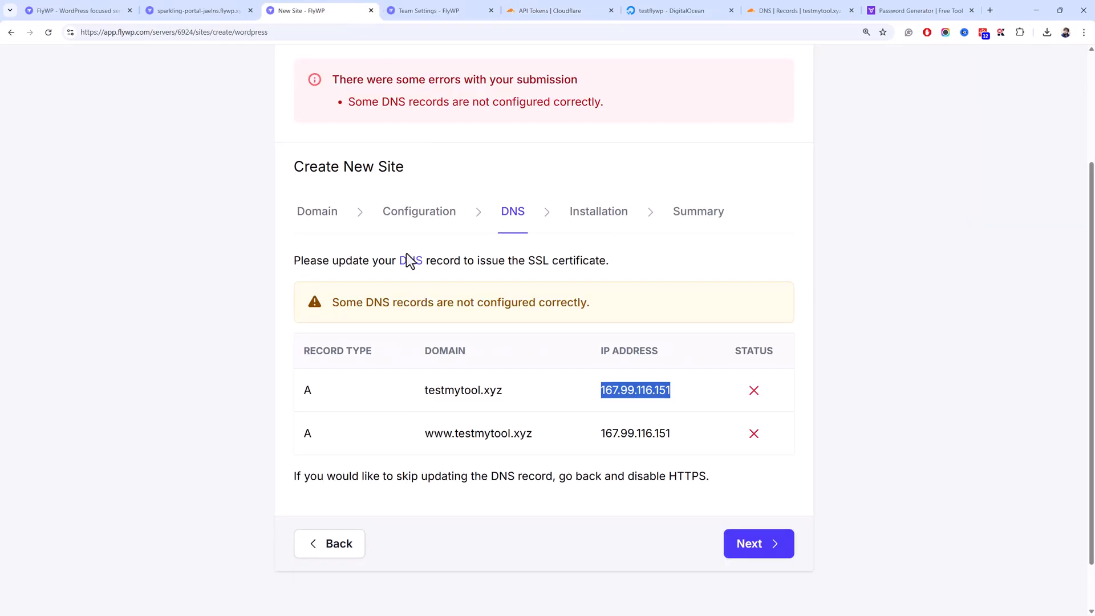
left_click(433, 14)
double_click(450, 381)
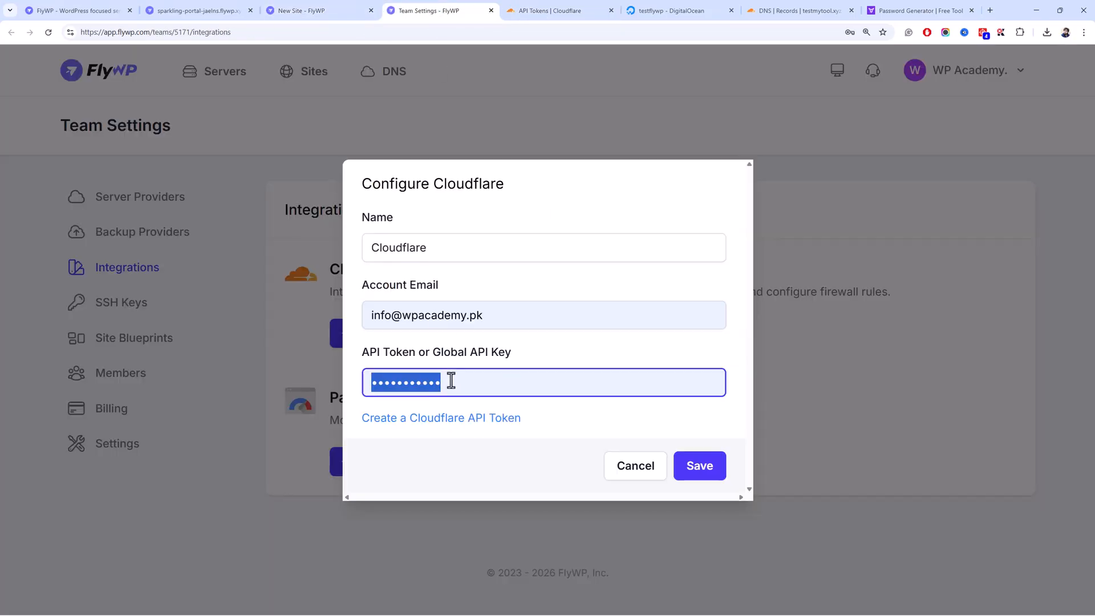
key("ctrl+v")
left_click(701, 465)
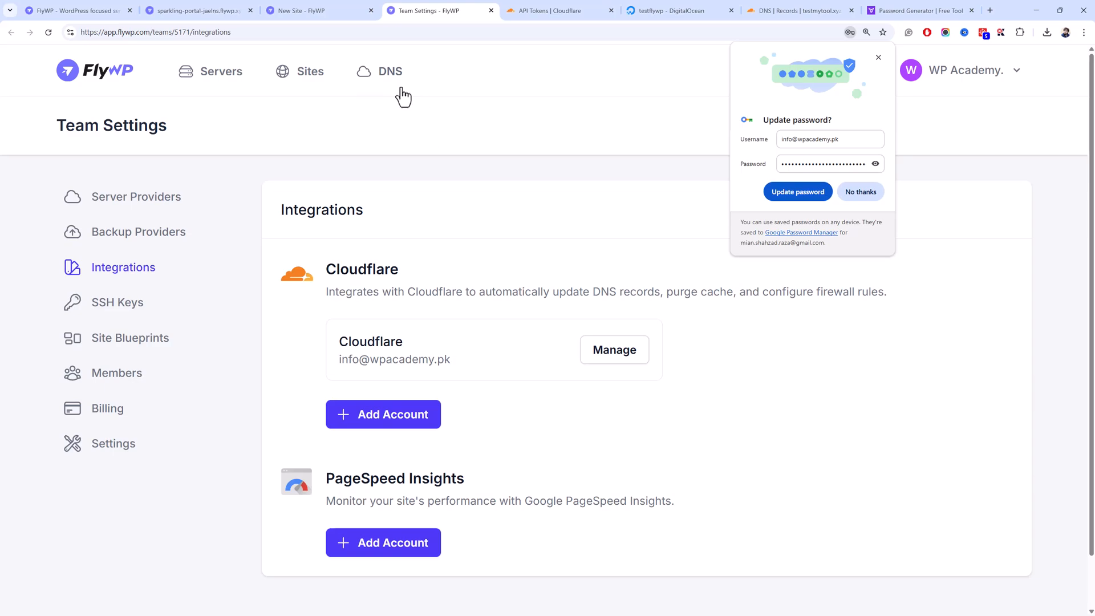
left_click(350, 8)
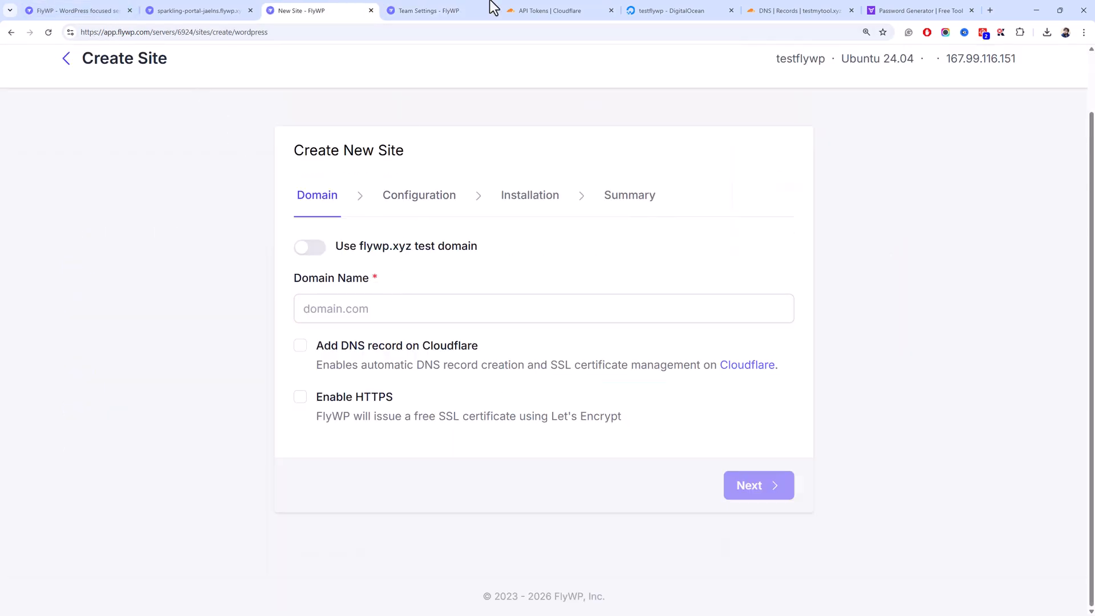
- Review the API token, Cloudflare DNS records and FlyWP integrations before continuing
left_click(542, 10)
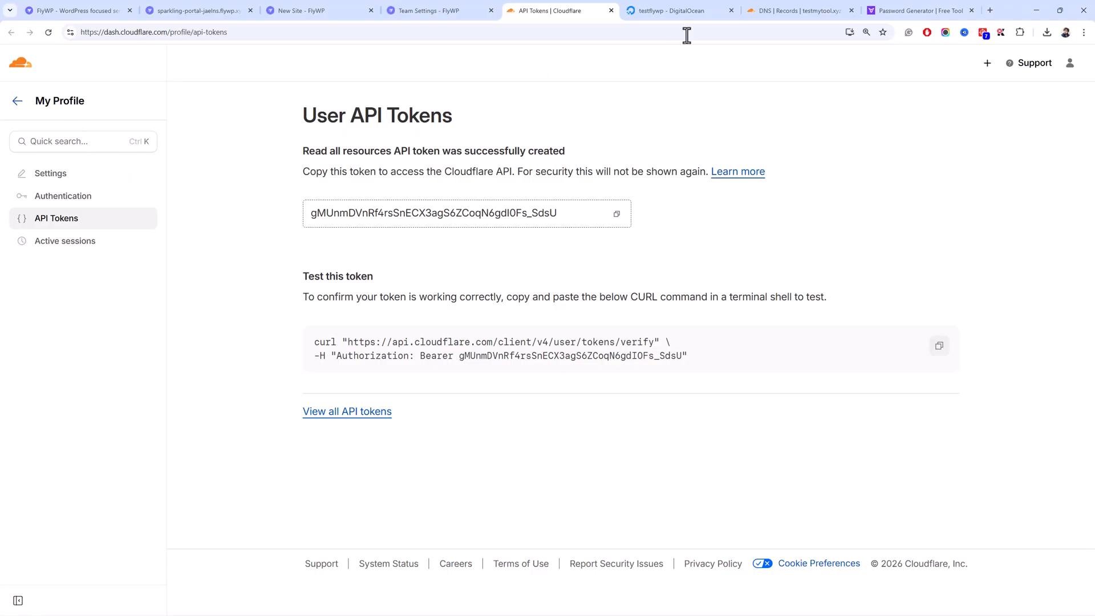
left_click(783, 11)
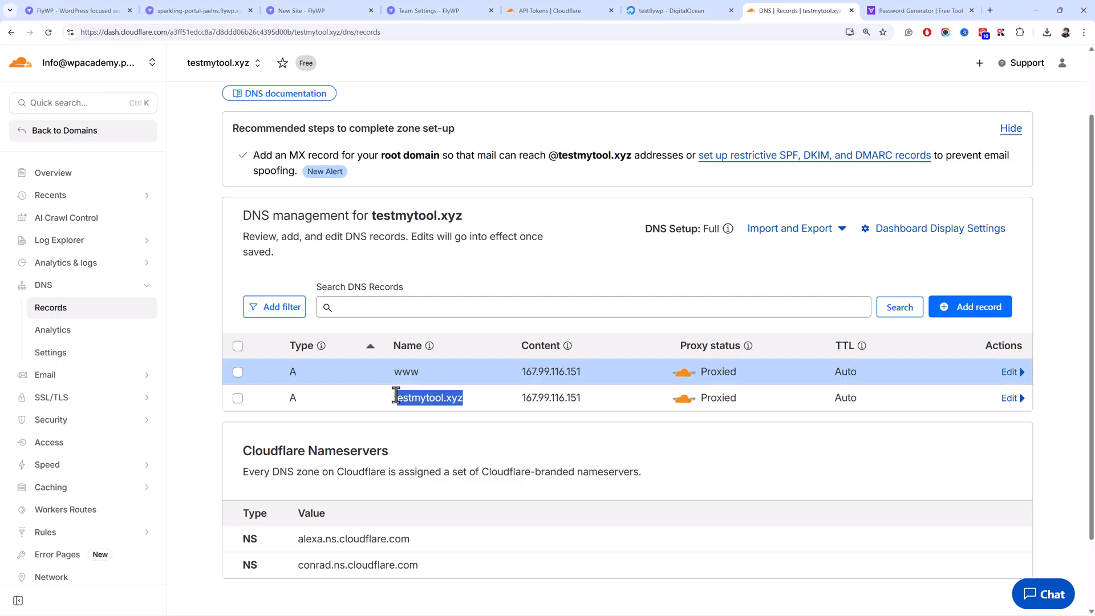
left_click(472, 400)
left_click(297, 9)
left_click(392, 8)
left_click(330, 8)
- Set the domain to testmytool.xyz with Cloudflare DNS record on, and pick OpenLiteSpeed
left_click(415, 299)
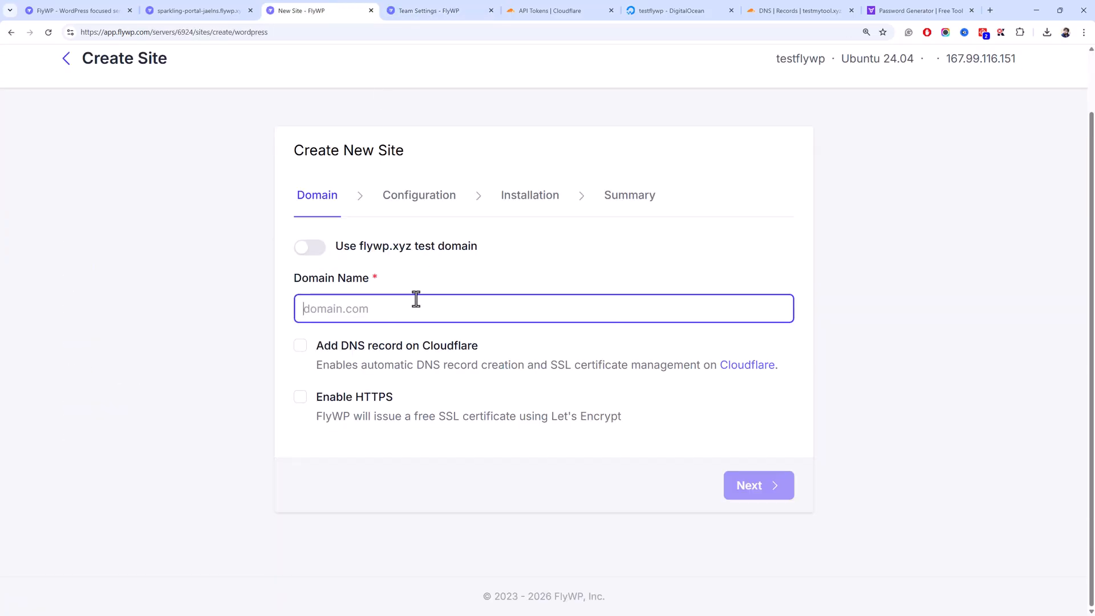
key("ctrl+v")
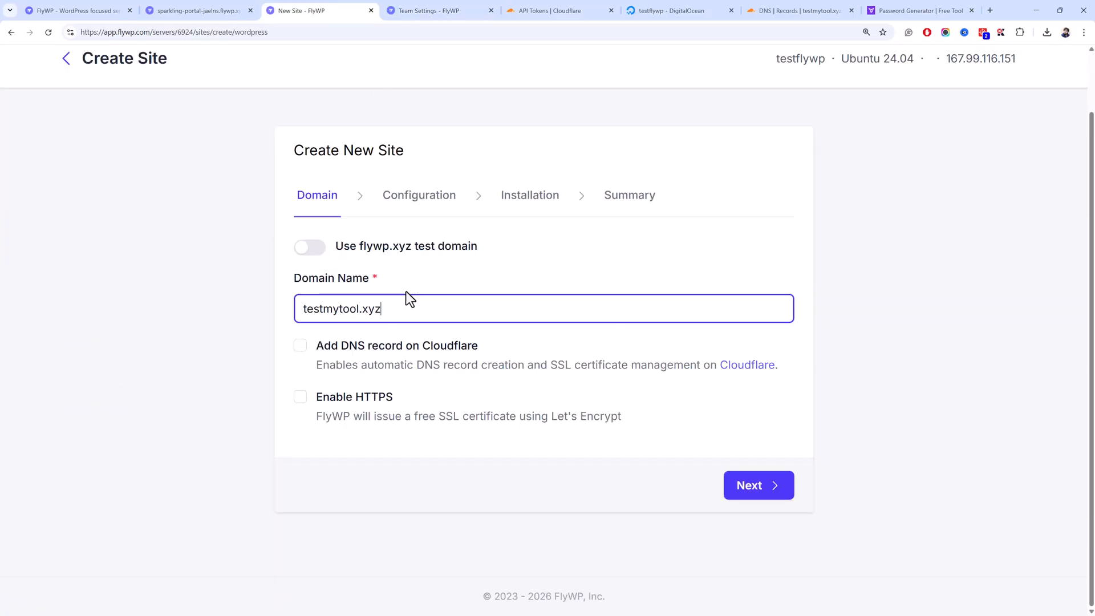
left_click(338, 348)
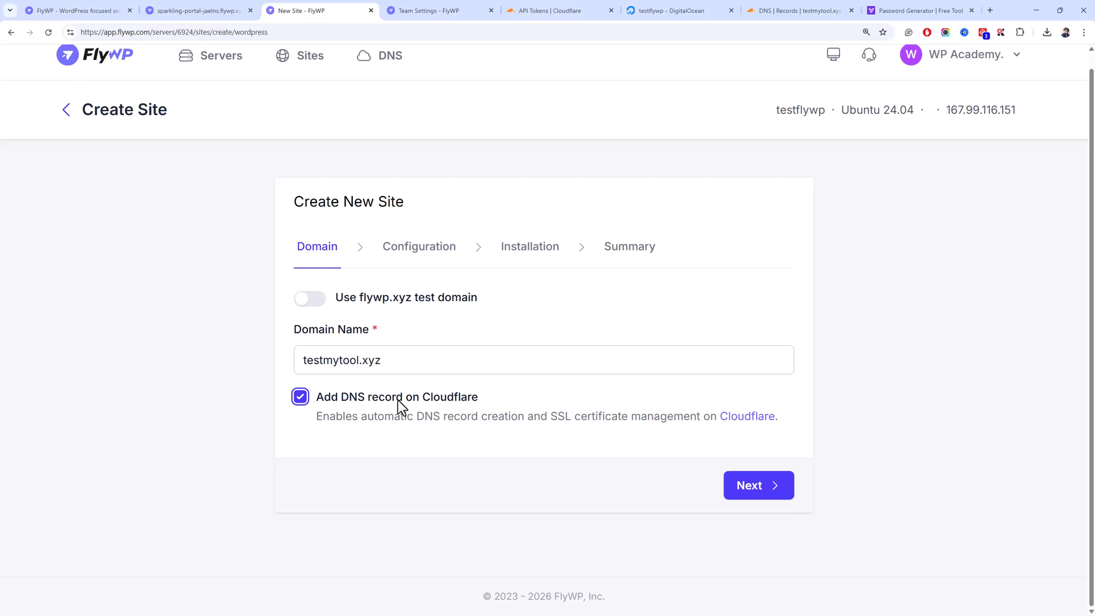
left_click(737, 494)
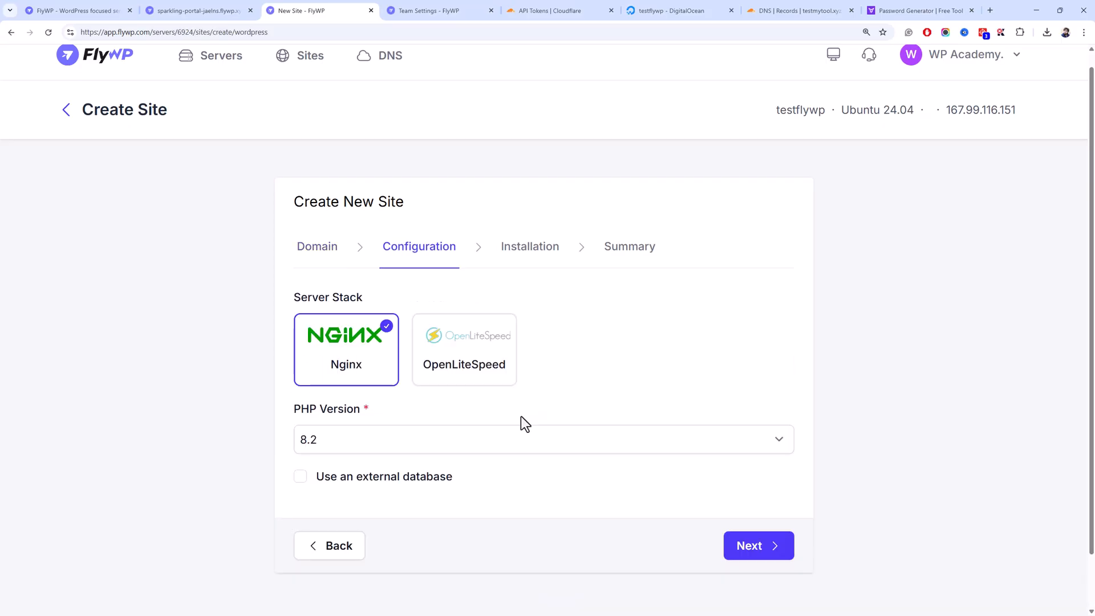
left_click(462, 378)
left_click(745, 547)
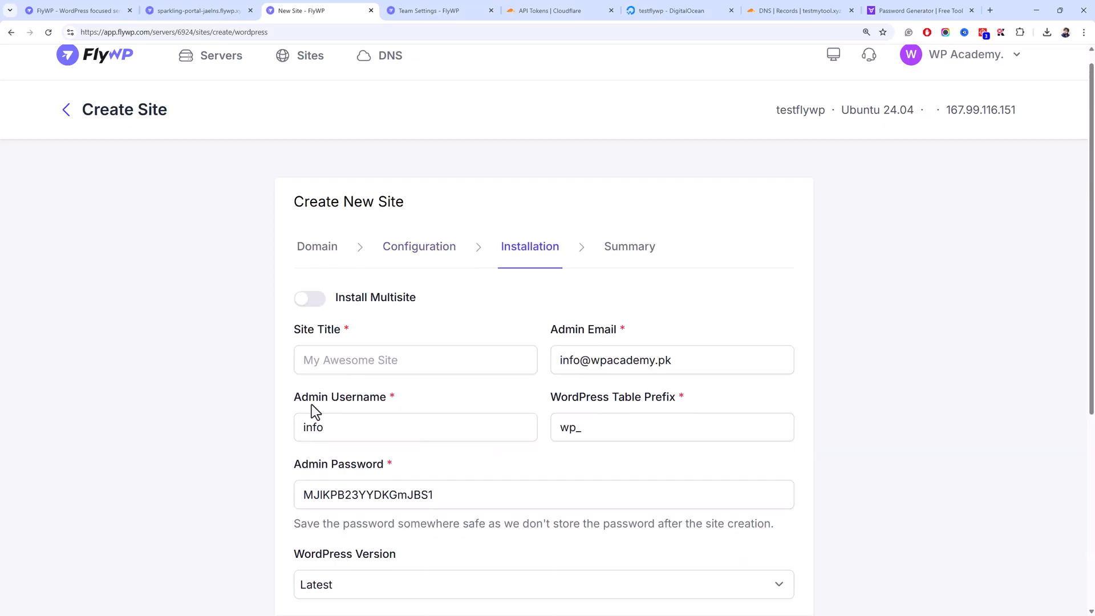
- Enter site title Test FlyWP and the admin username, then copy the generated password
scroll(325, 370, "down", 5)
scroll(337, 331, "up", 5)
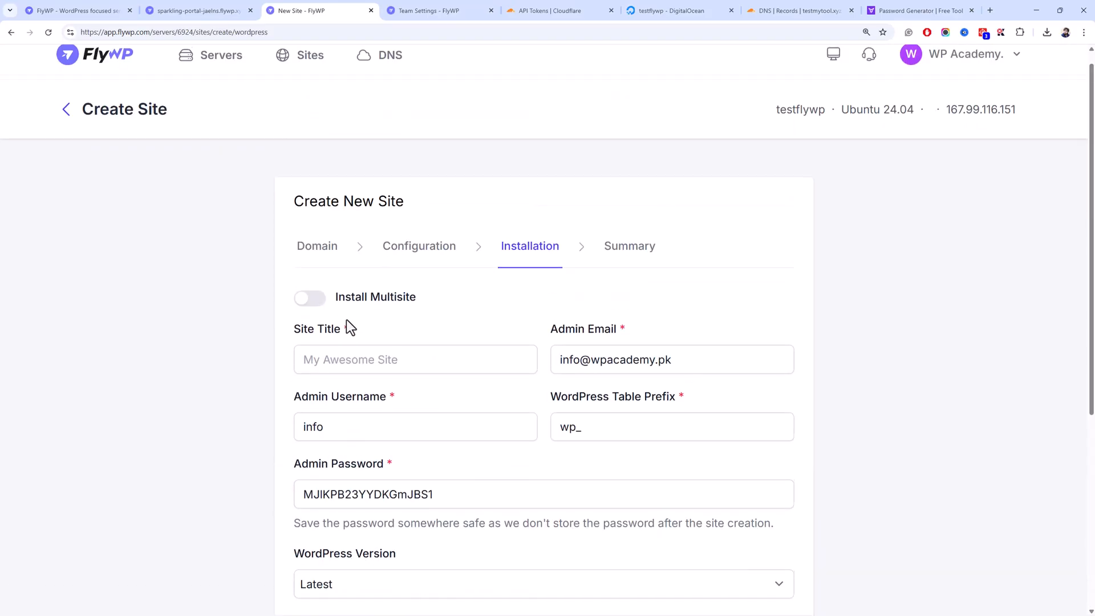
scroll(351, 286, "down", 3)
left_click(368, 206)
type("Test FlyW")
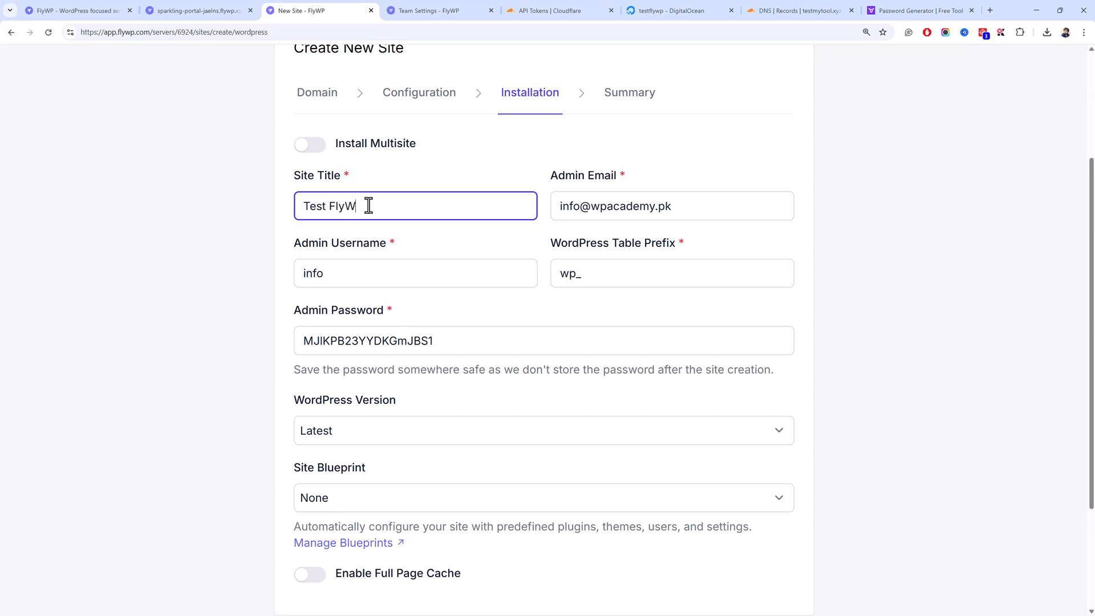
key("Tab")
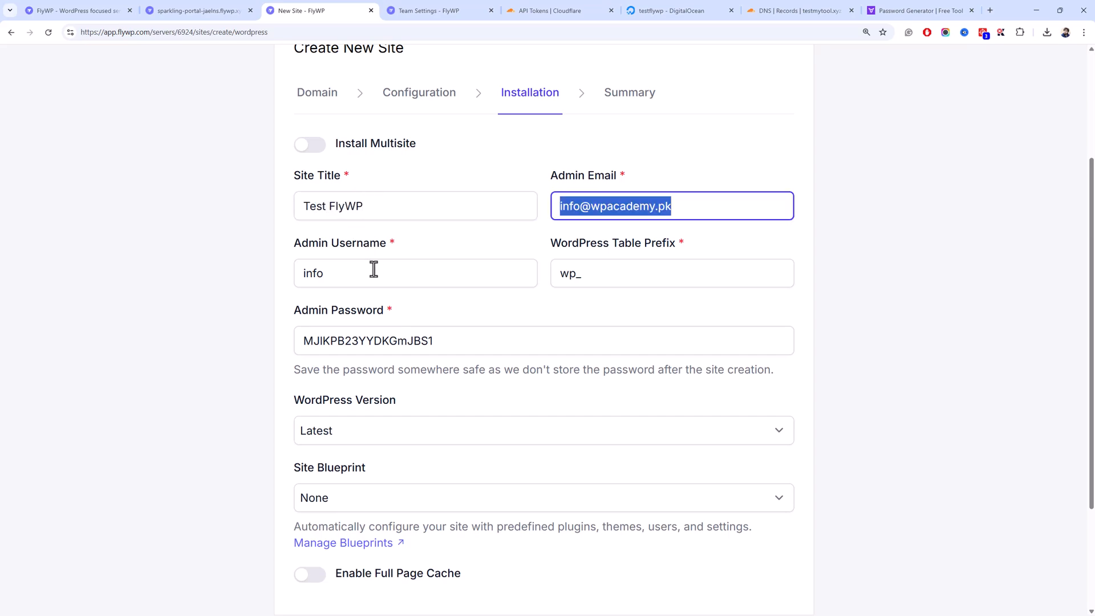
key("Tab")
type("msr")
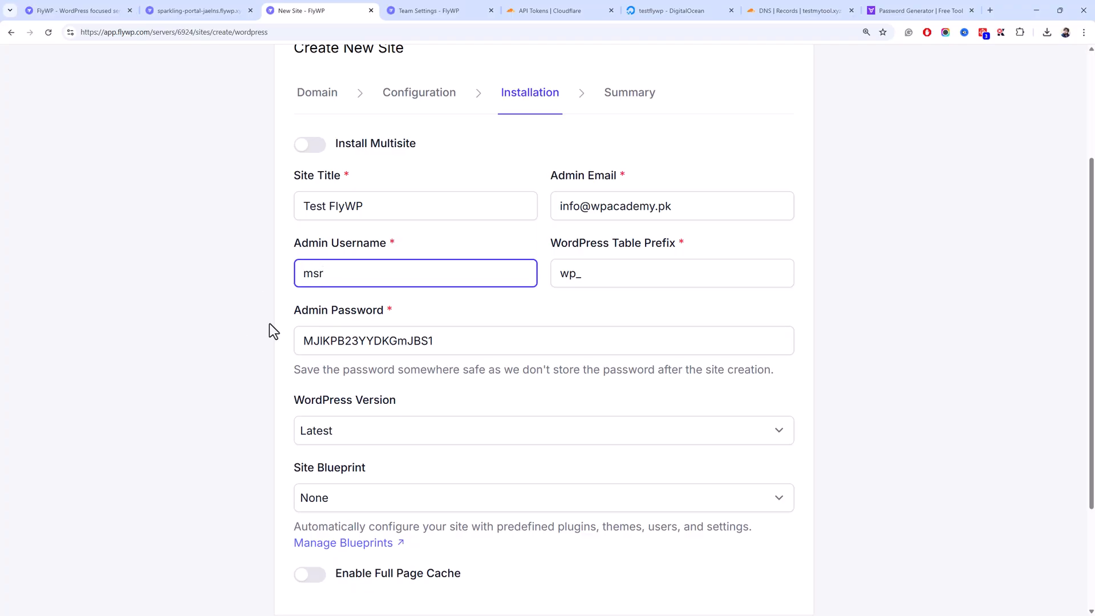
double_click(442, 337)
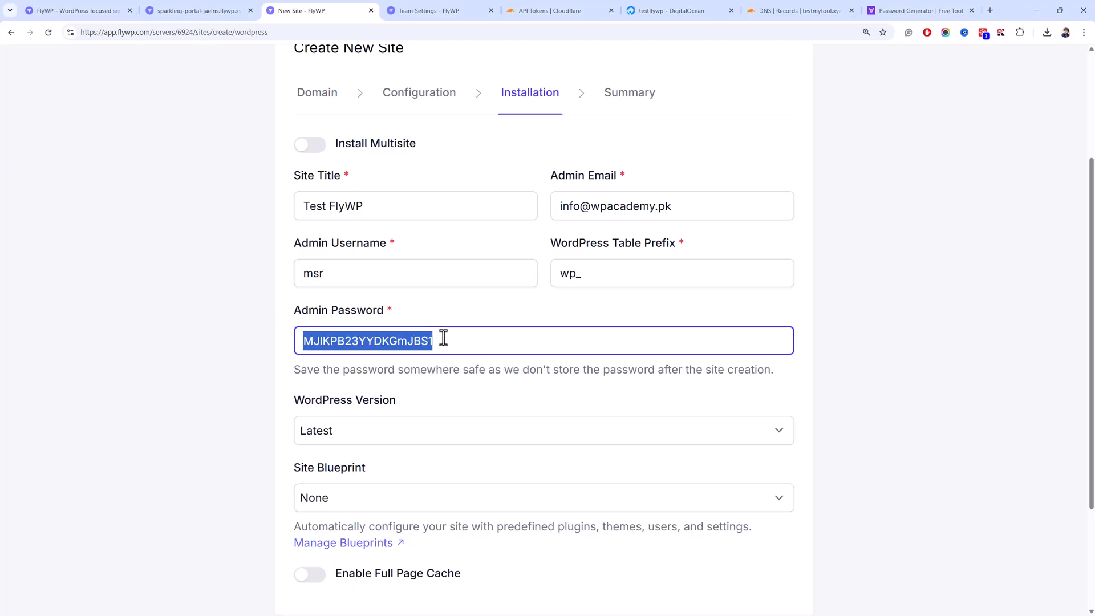
- Review the site summary and launch creation of the testmytool.xyz site
key("alt+Tab")
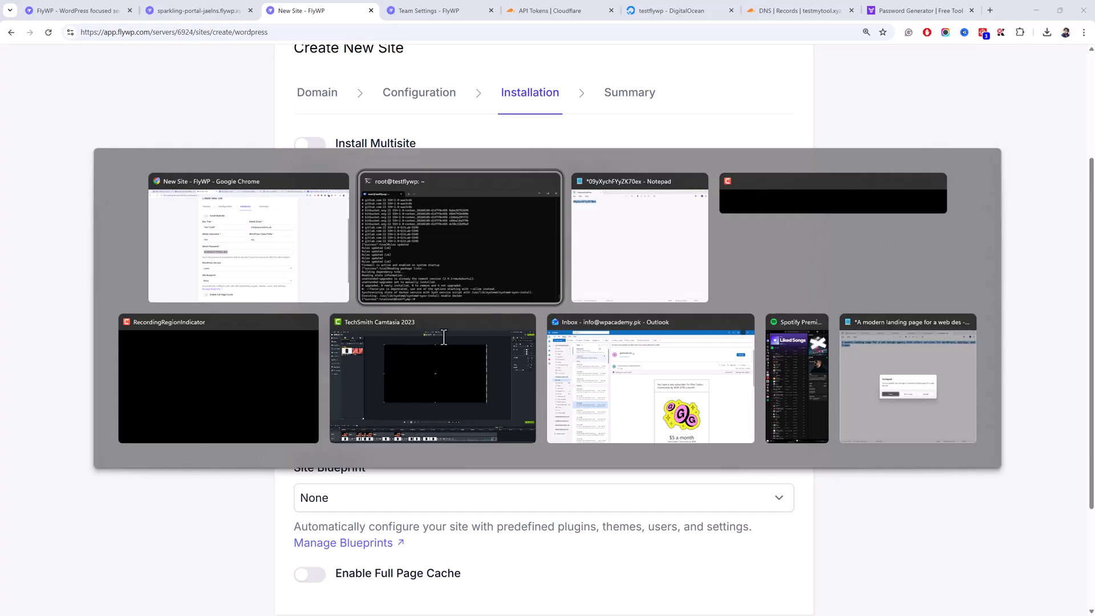
scroll(741, 491, "down", 3)
left_click(741, 489)
scroll(485, 375, "up", 1)
scroll(489, 375, "down", 1)
left_click(726, 485)
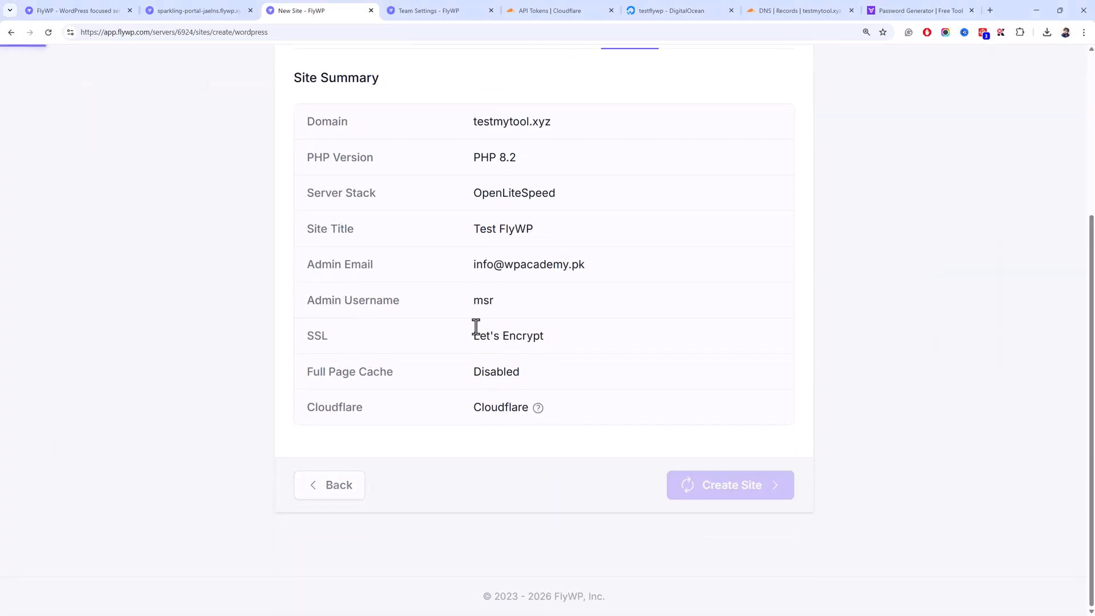
- Open the sparkling-portal-jaelns.flywp.xyz site in a new tab from its FlyWP overview
left_click(395, 11)
left_click(235, 9)
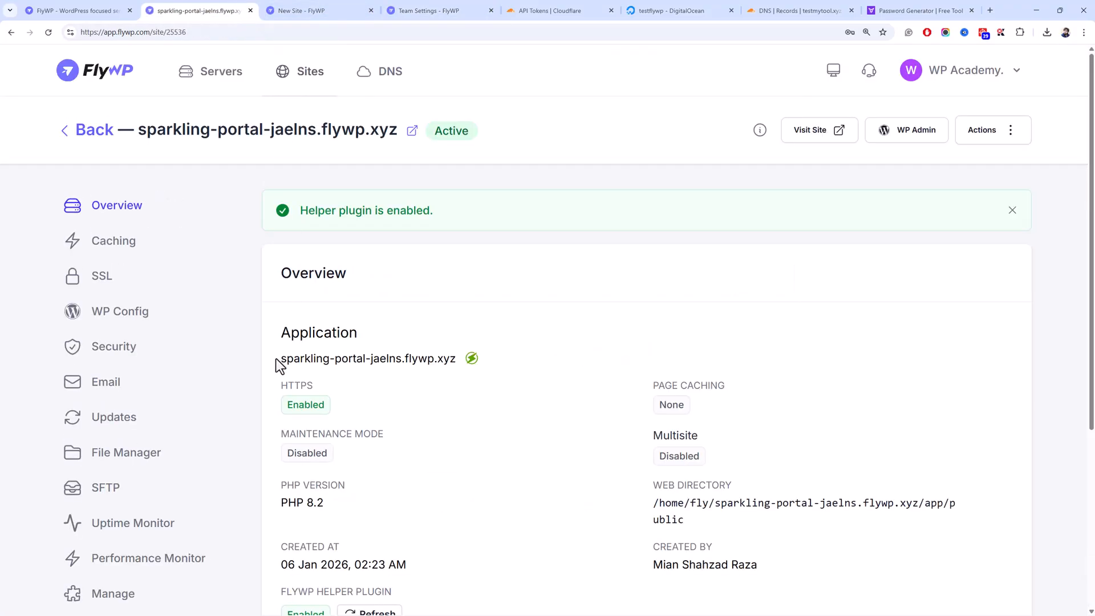
scroll(289, 358, "down", 4)
scroll(372, 291, "up", 4)
scroll(371, 287, "down", 1)
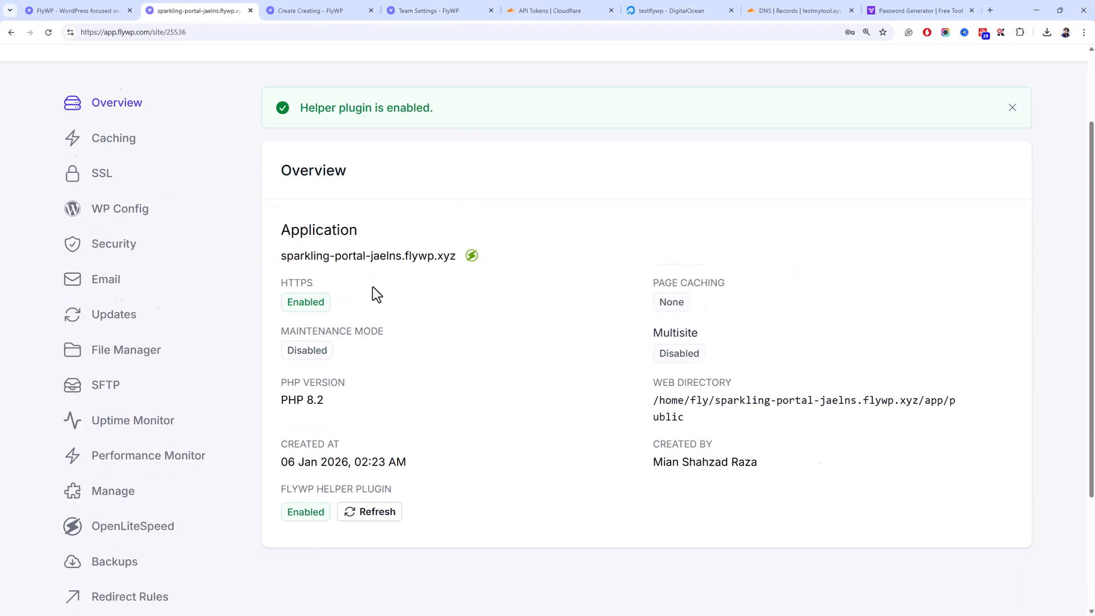
scroll(372, 286, "down", 2)
scroll(399, 388, "up", 3)
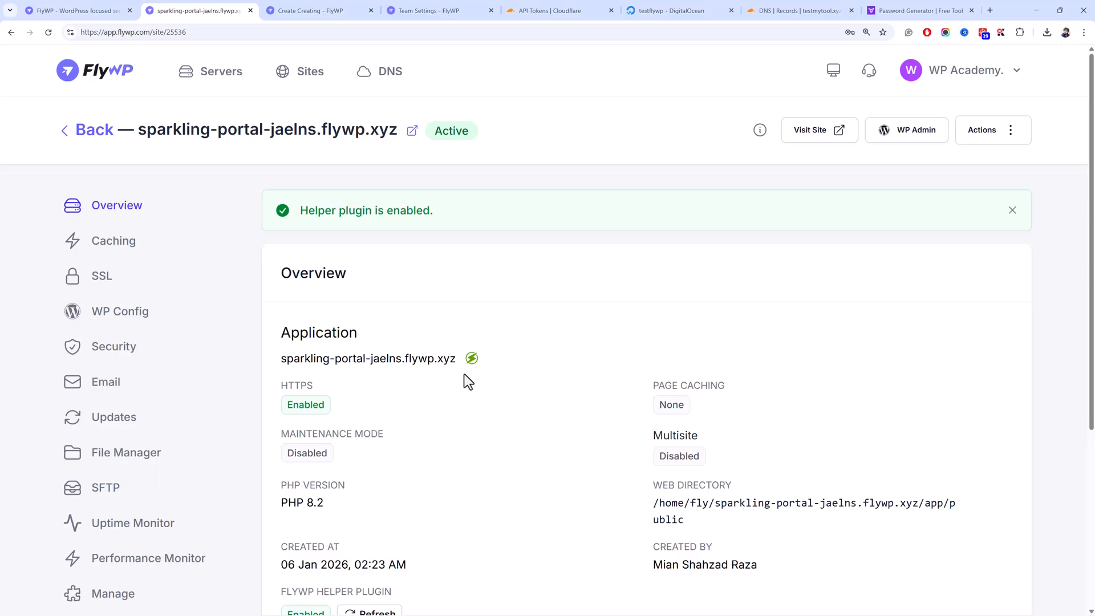
left_click(447, 361)
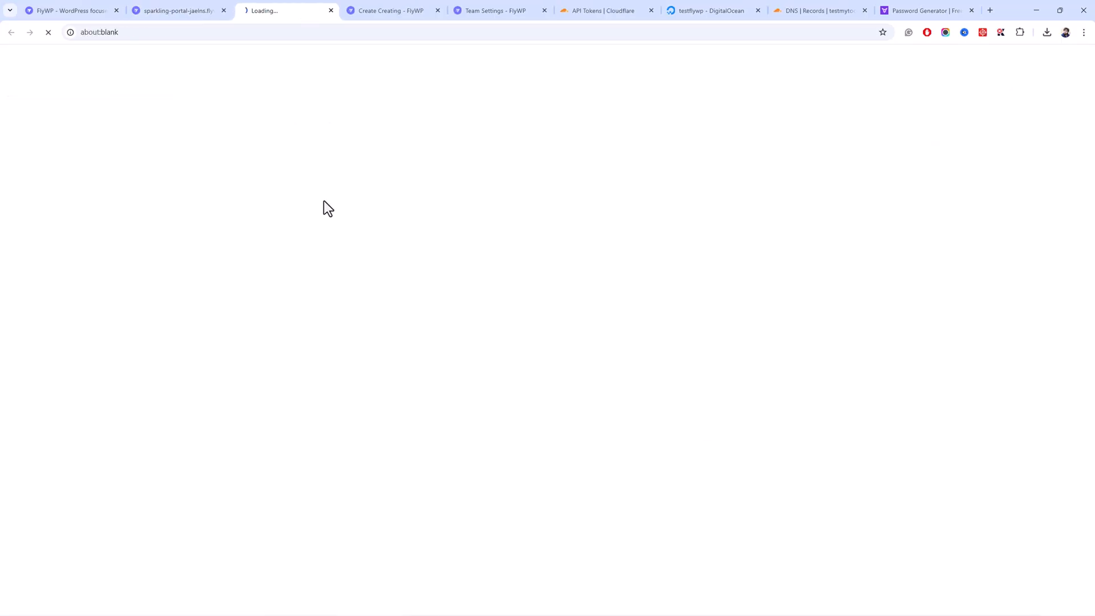
left_click(340, 36)
left_click(184, 9)
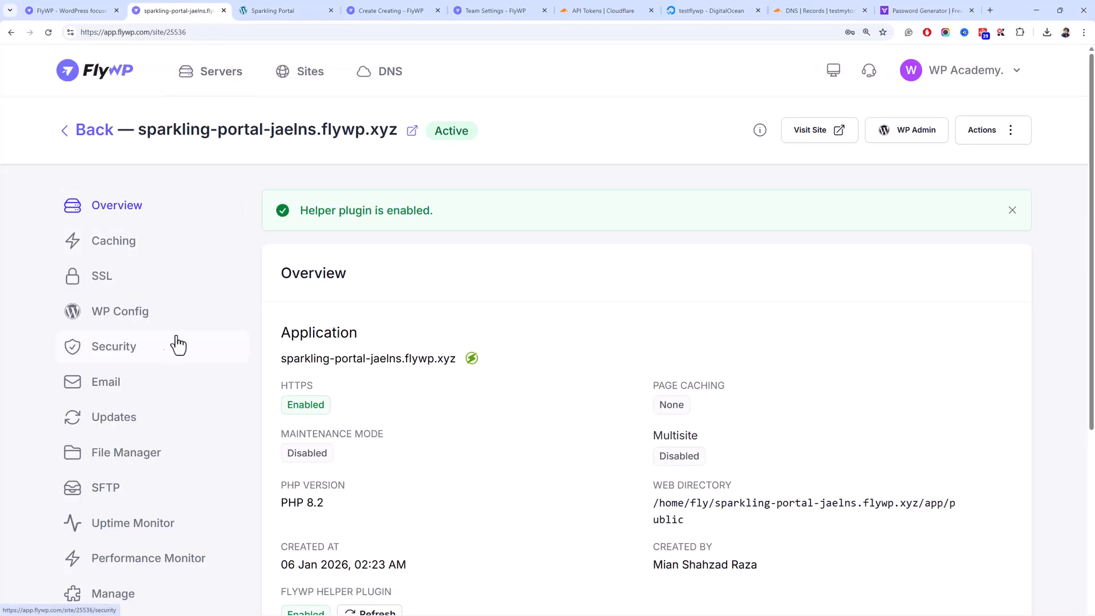
- Use WP Admin magic login, then view the site's Blog page with Hello world!
scroll(209, 322, "down", 3)
scroll(205, 324, "up", 3)
left_click(885, 130)
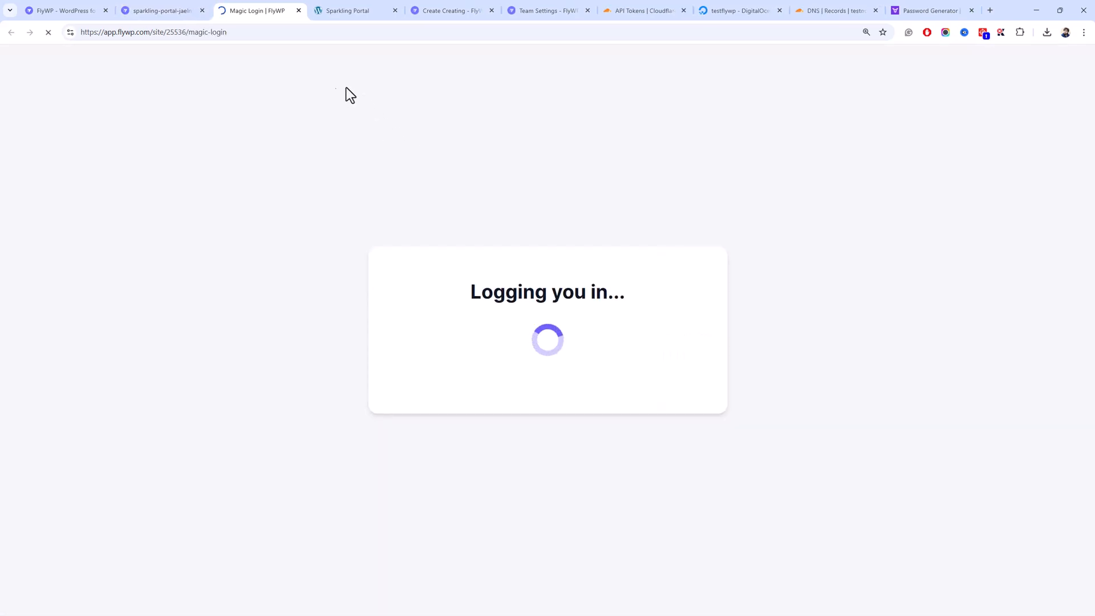
left_click(189, 7)
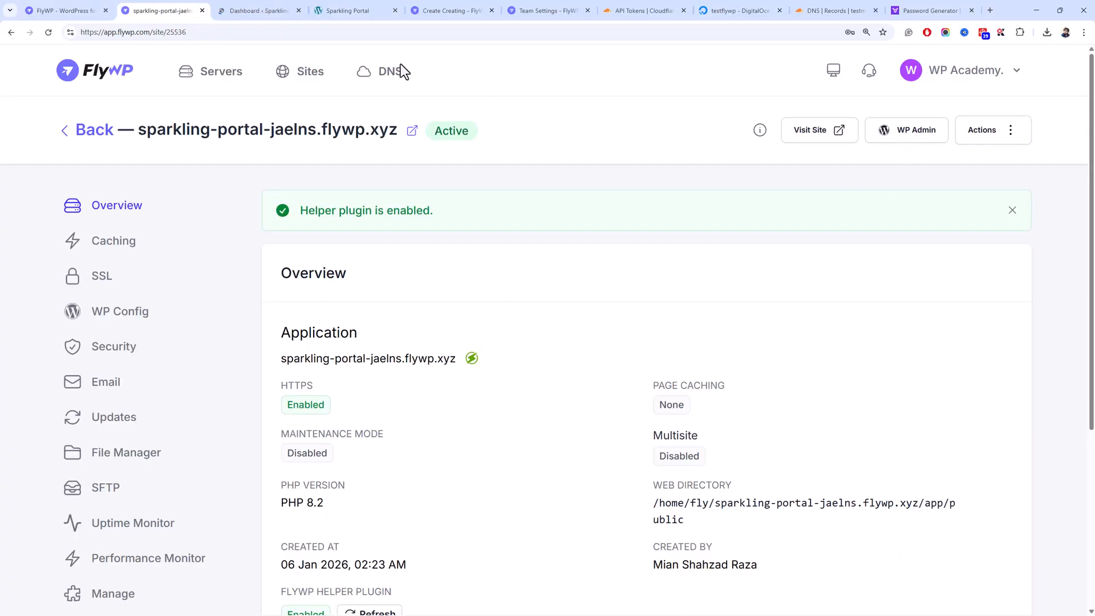
left_click(275, 9)
left_click(365, 10)
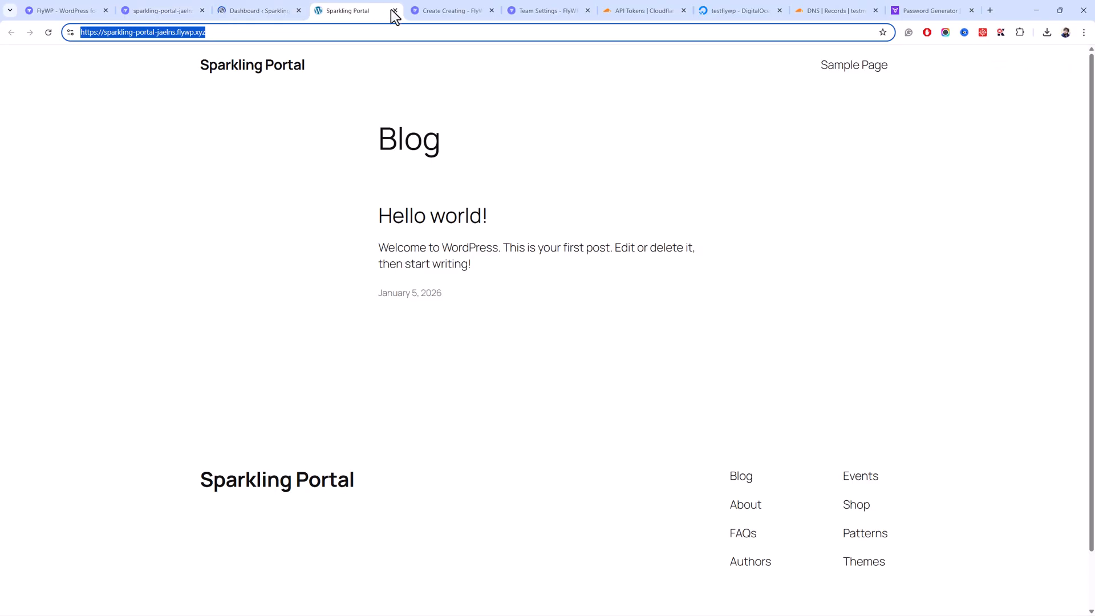
- Open Sparkling Portal's LiteSpeed Cache dashboard and permanently dismiss the QUIC.cloud promotion
left_click(393, 11)
left_click(256, 9)
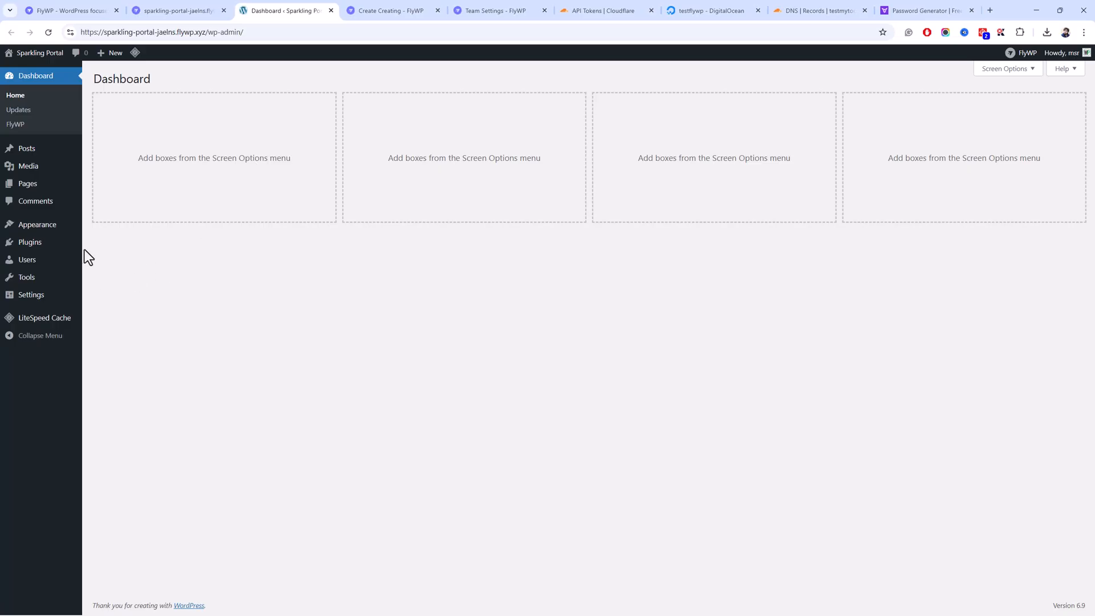
left_click(49, 324)
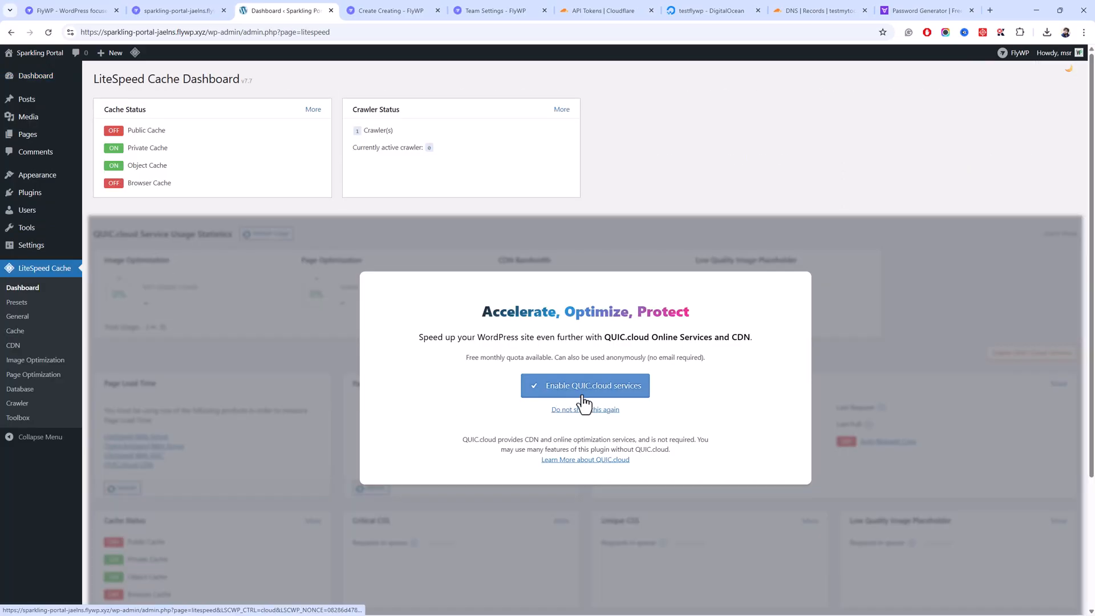
left_click(599, 410)
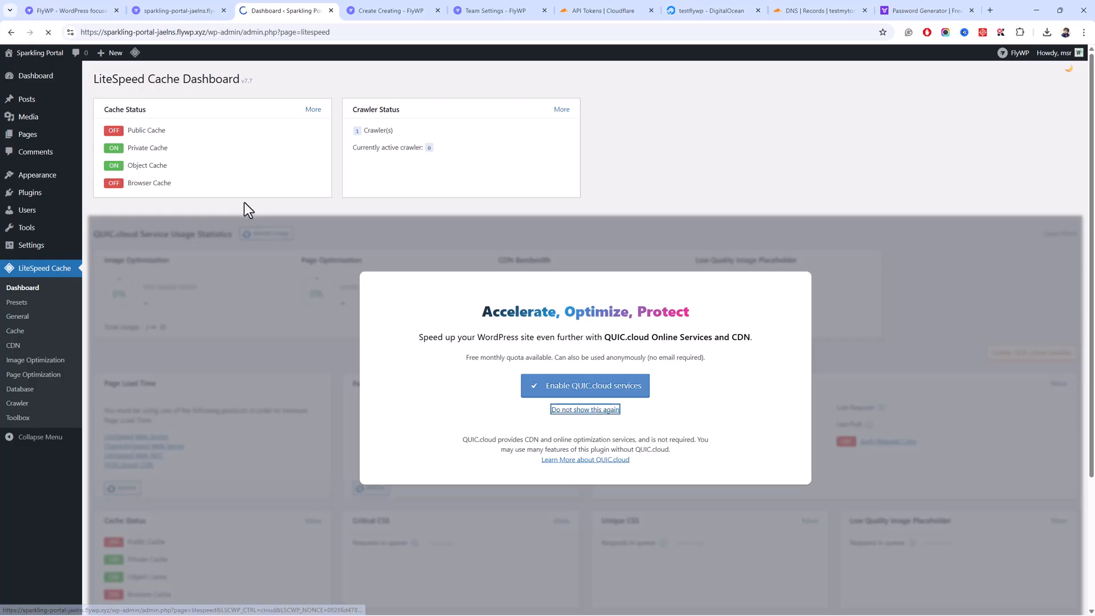
- View the installed Plugins list, then move to the testmytool.xyz site overview
scroll(251, 257, "down", 1)
scroll(277, 306, "up", 1)
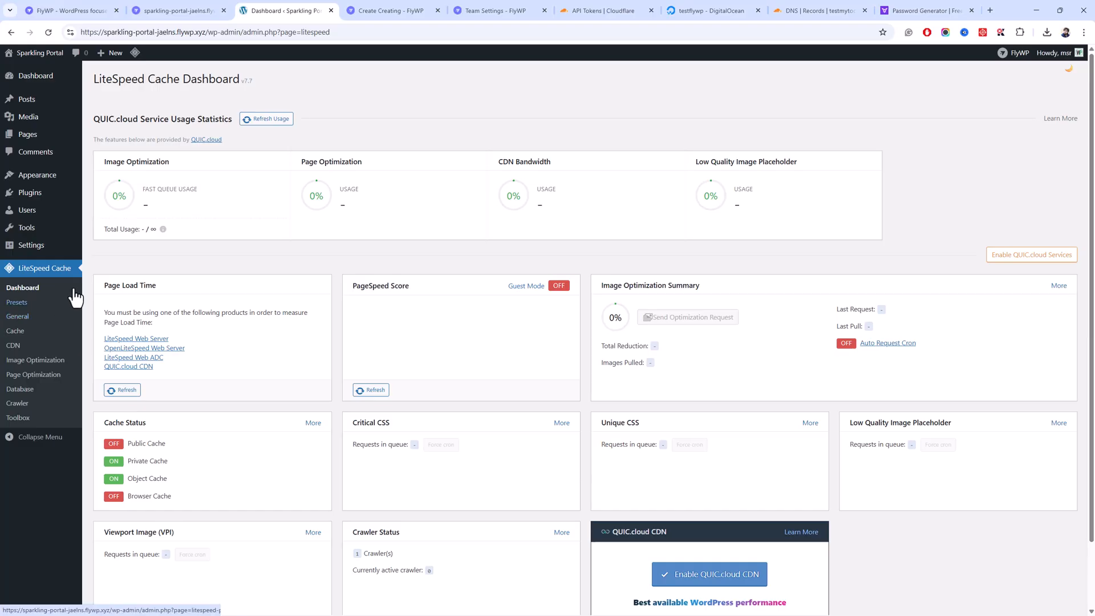
left_click_drag(206, 32, 93, 11)
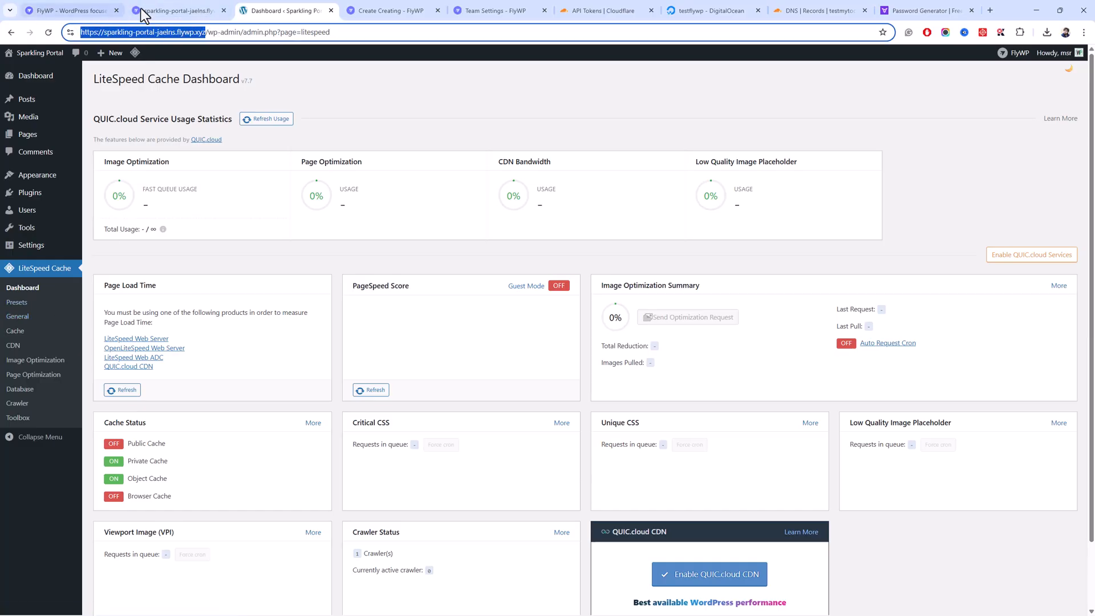
mouse_move(51, 214)
left_click(29, 192)
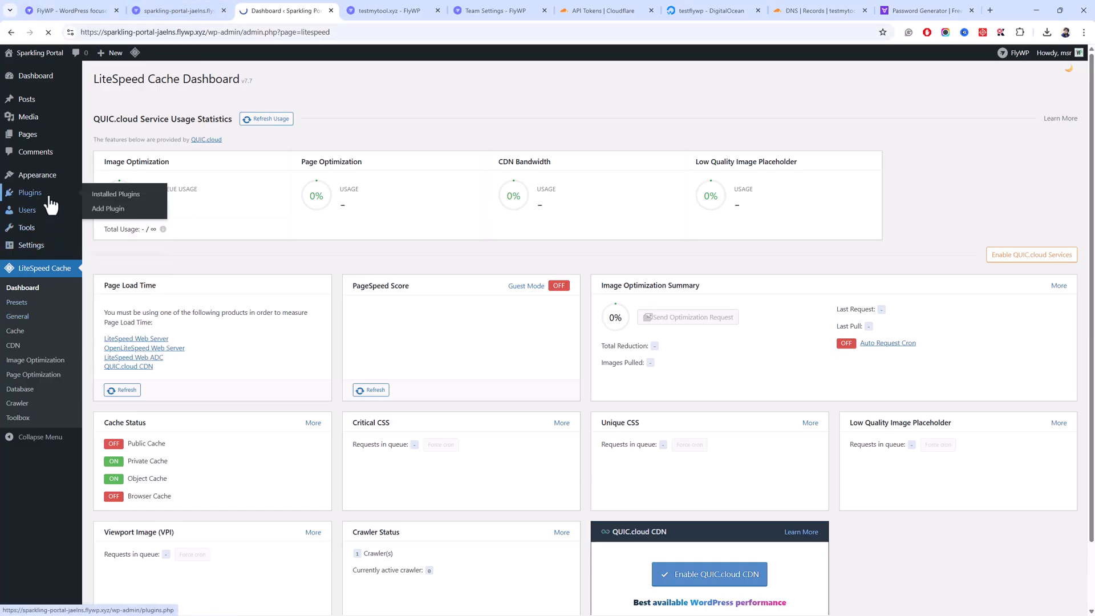
left_click(394, 10)
- Check Team Settings and the helper plugin's Unknown status, then reload Cloudflare's testmytool.xyz DNS records
left_click(482, 11)
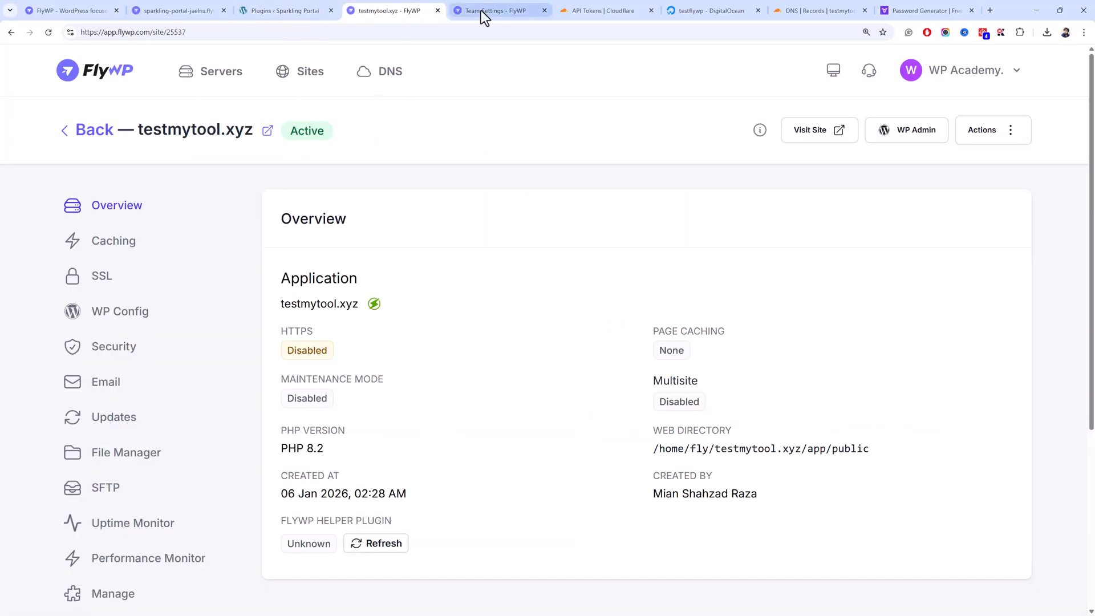
left_click(393, 11)
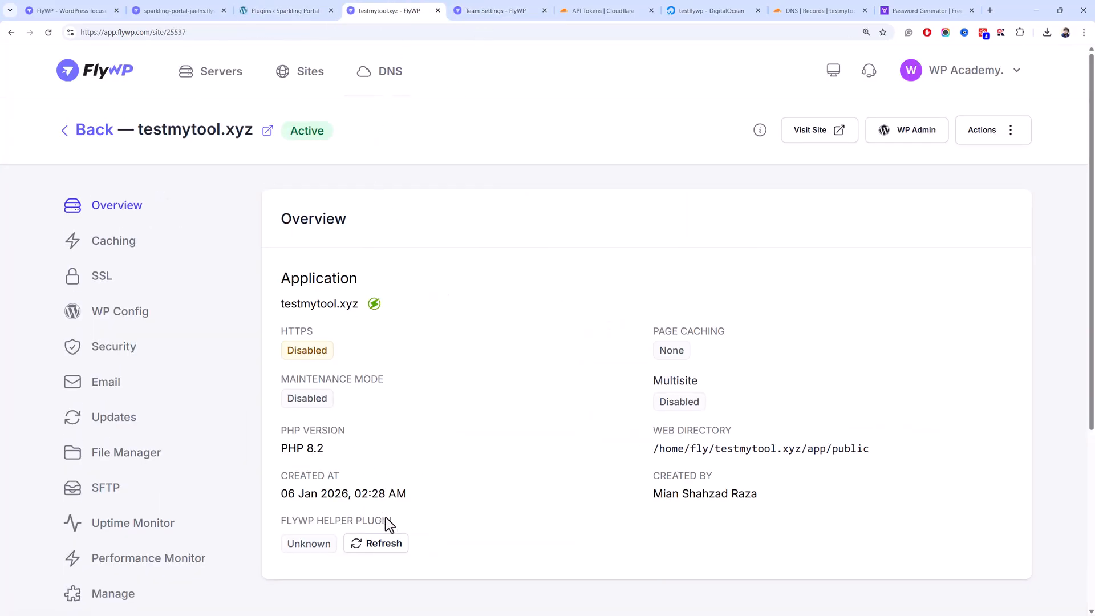
left_click_drag(385, 527, 391, 539)
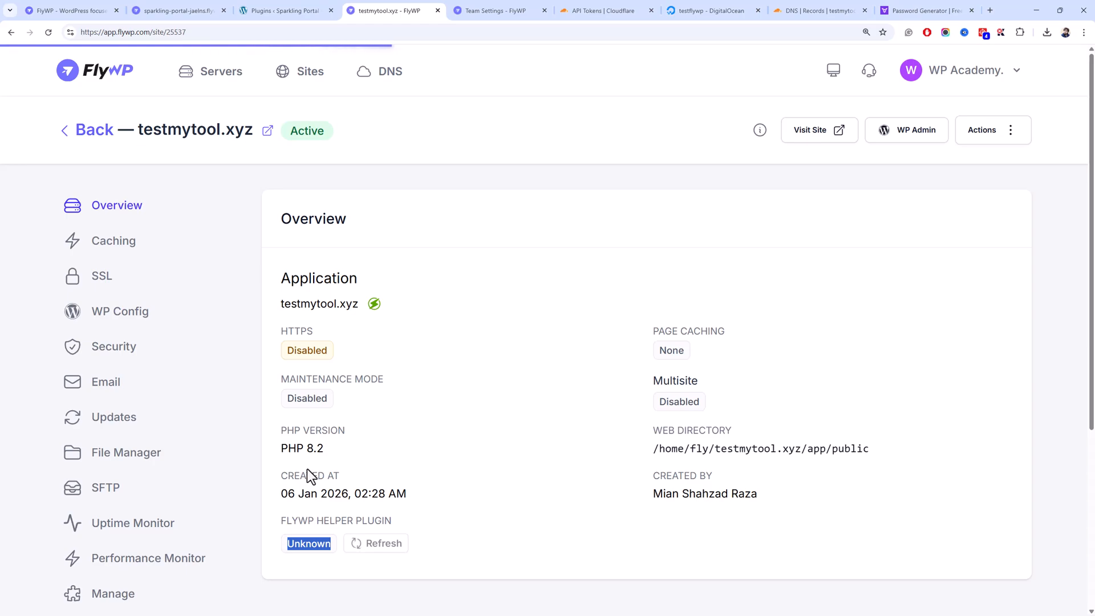
left_click(798, 9)
left_click(47, 37)
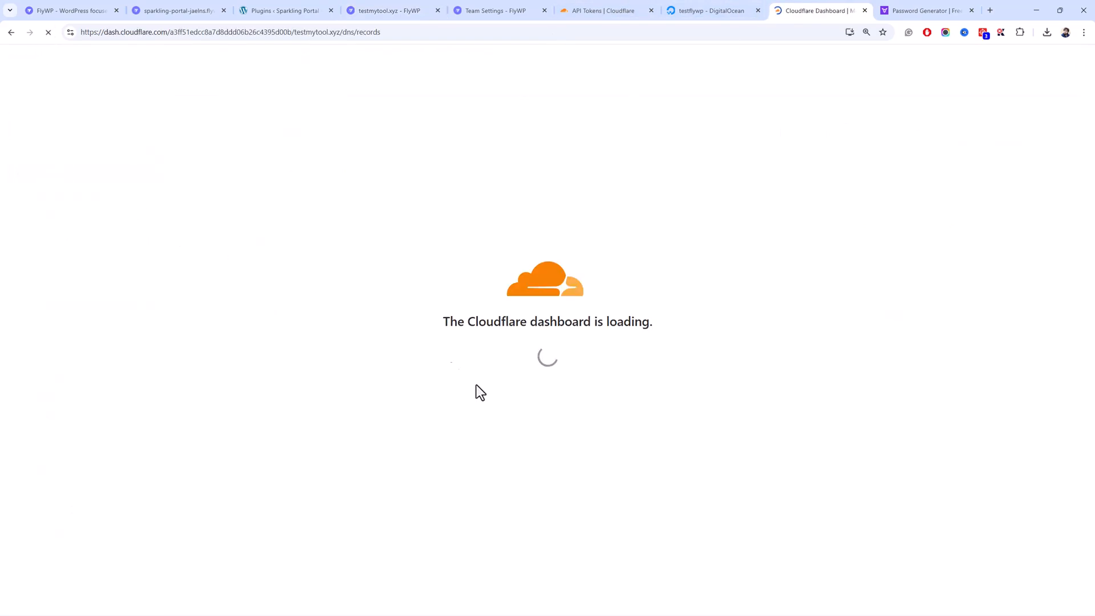
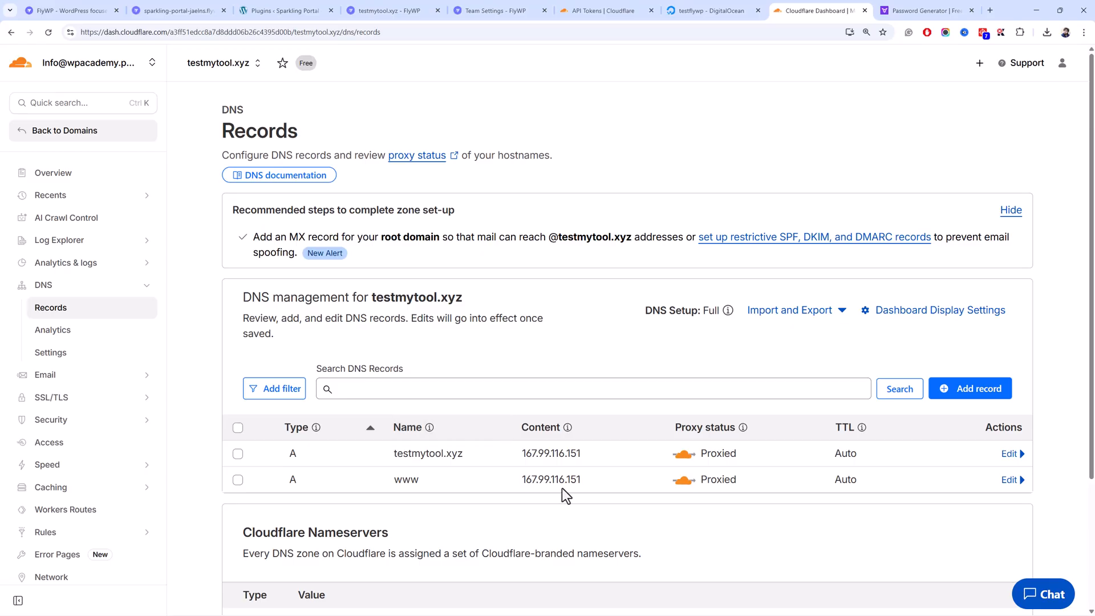
- Review the two proxied A records pointing to 167.99.116.151, then expand Cloudflare's SSL/TLS section
left_click_drag(594, 479, 553, 454)
left_click(553, 453)
left_click(308, 10)
left_click(376, 10)
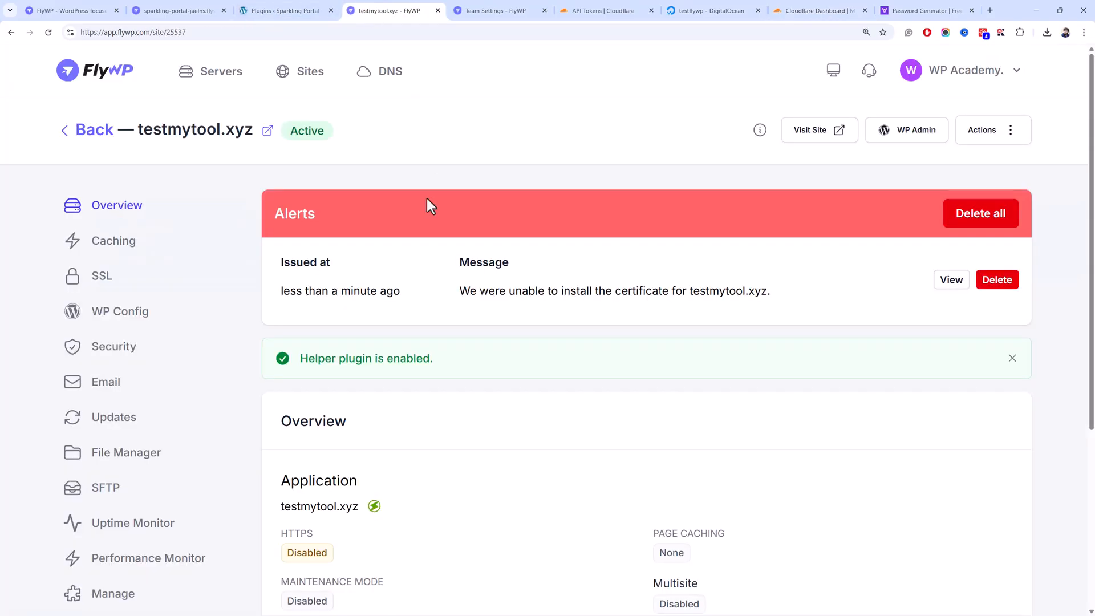
left_click(710, 11)
left_click(816, 10)
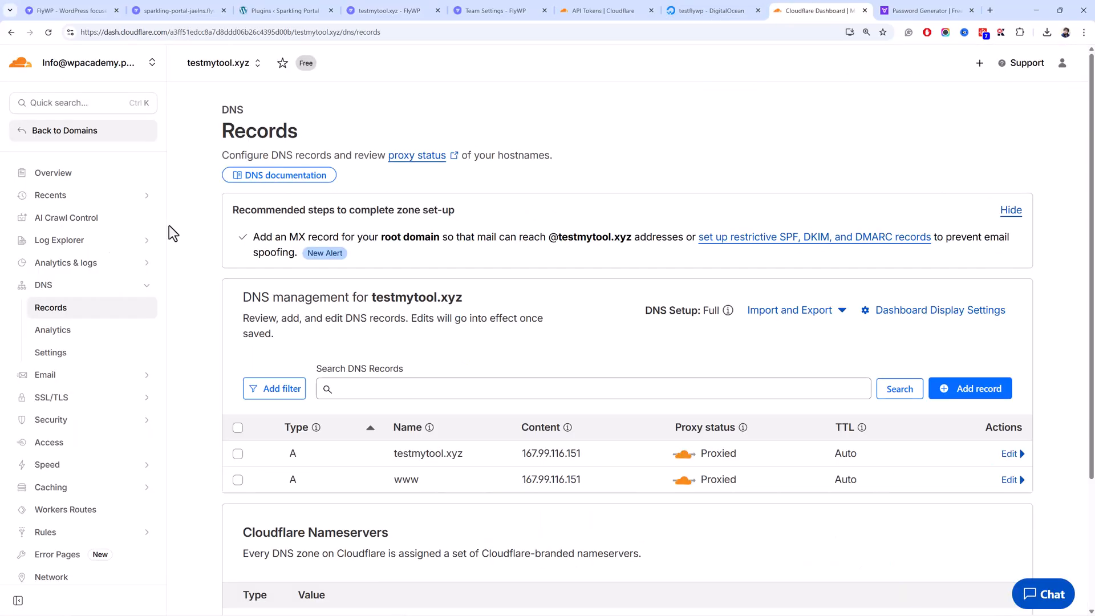
left_click(104, 402)
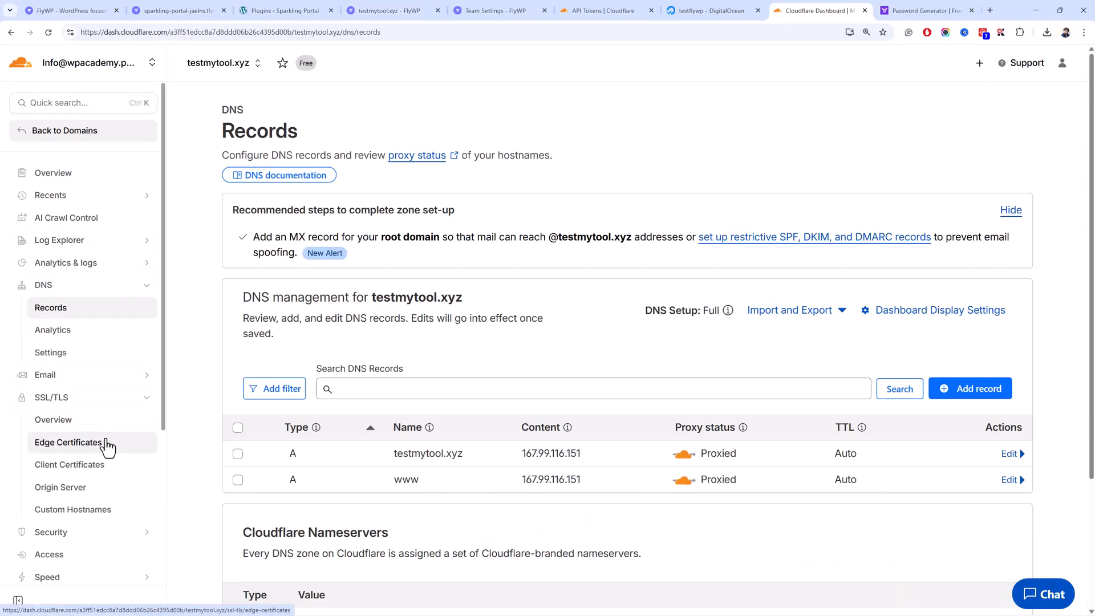
- Open Cloudflare's SSL/TLS overview and confirm the encryption mode is Full
left_click(75, 422)
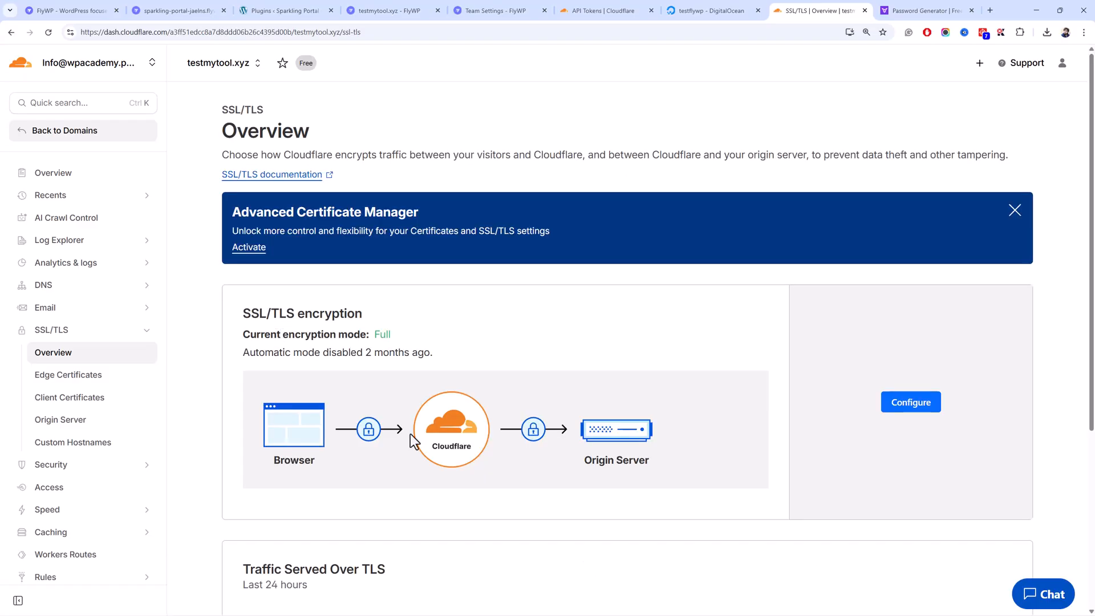
scroll(563, 471, "down", 3)
left_click(913, 251)
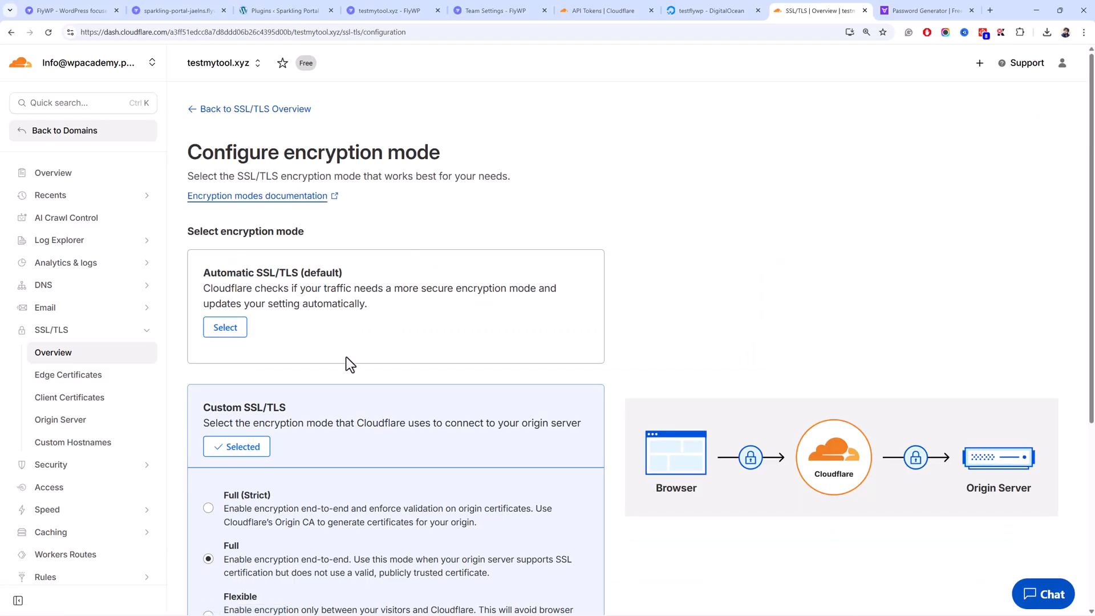
scroll(320, 388, "down", 2)
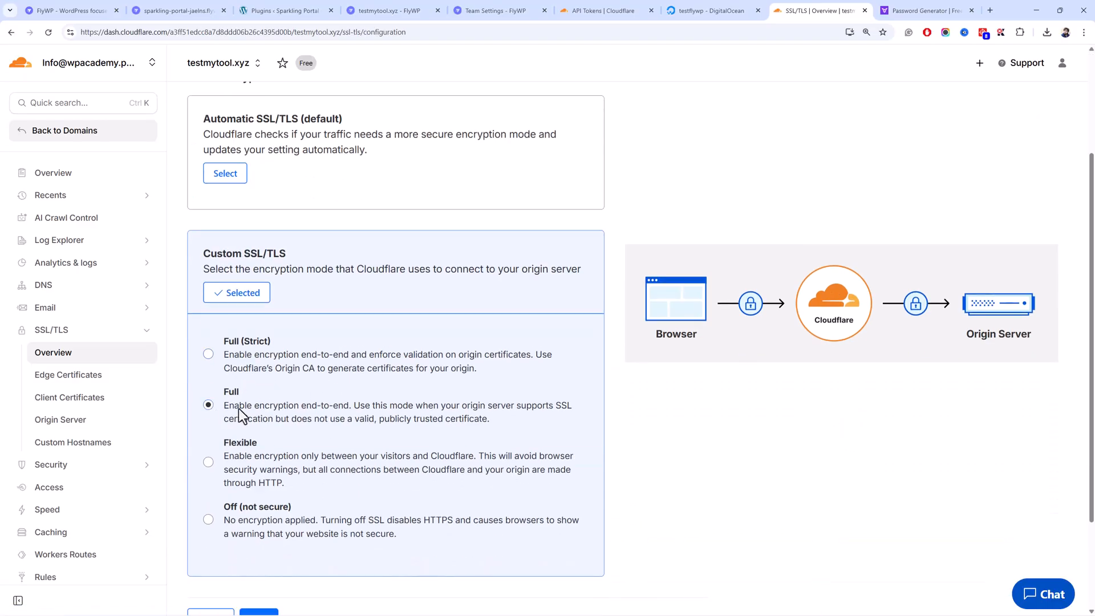
scroll(239, 410, "down", 2)
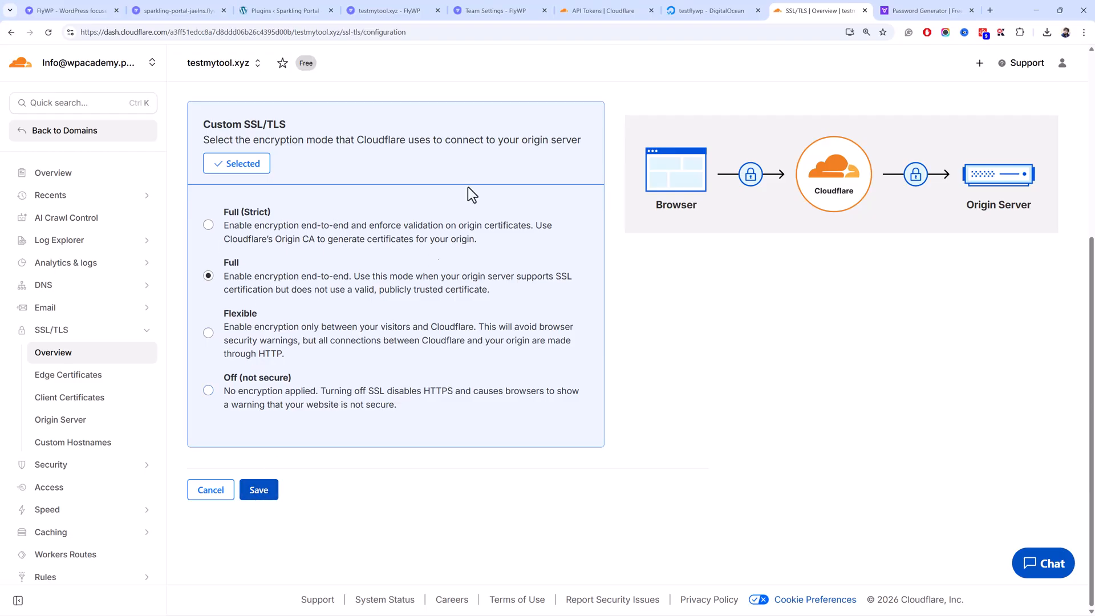
- Delete the failed certificate alert on FlyWP's testmytool.xyz overview
left_click(499, 10)
left_click(437, 5)
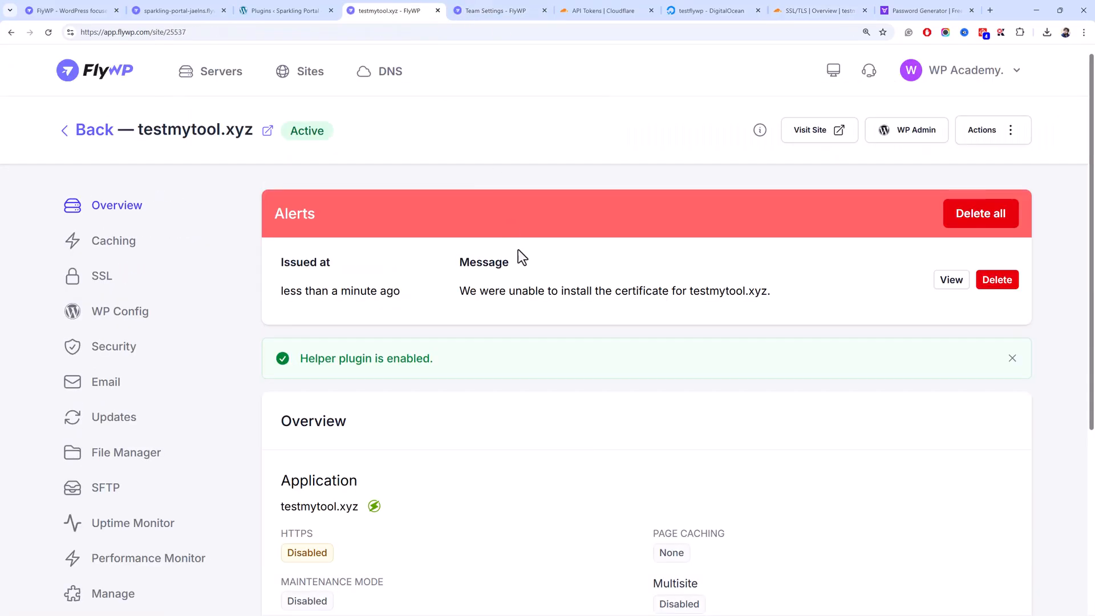
left_click(997, 280)
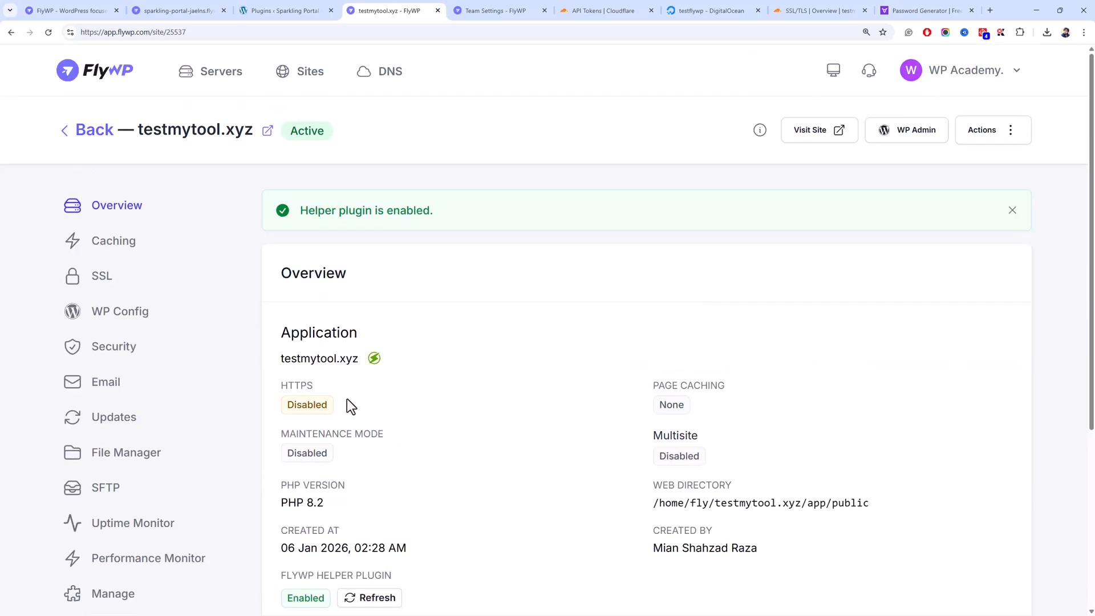
scroll(347, 400, "down", 3)
scroll(344, 399, "up", 3)
- Go to Sparkling Portal's Appearance > Themes and browse the Add Themes catalogue toward Astra
left_click(277, 11)
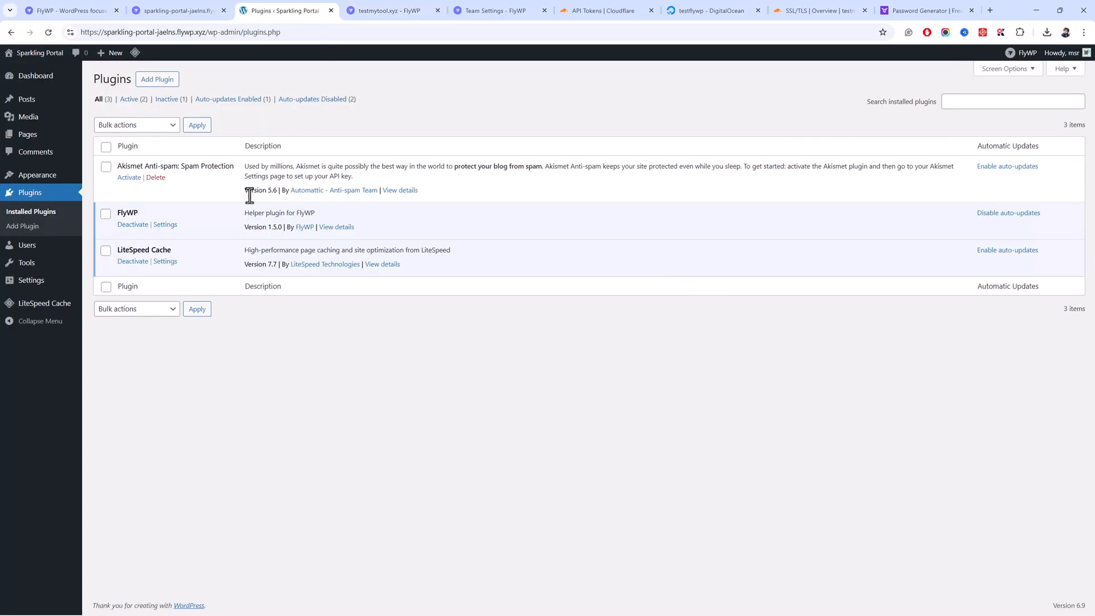
left_click(155, 177)
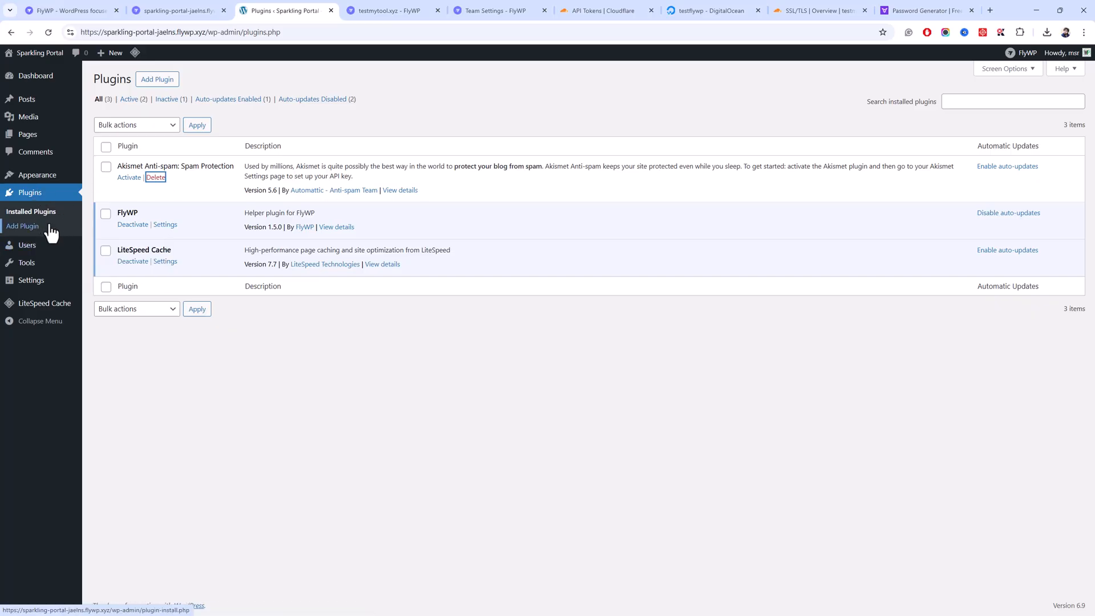
left_click(107, 179)
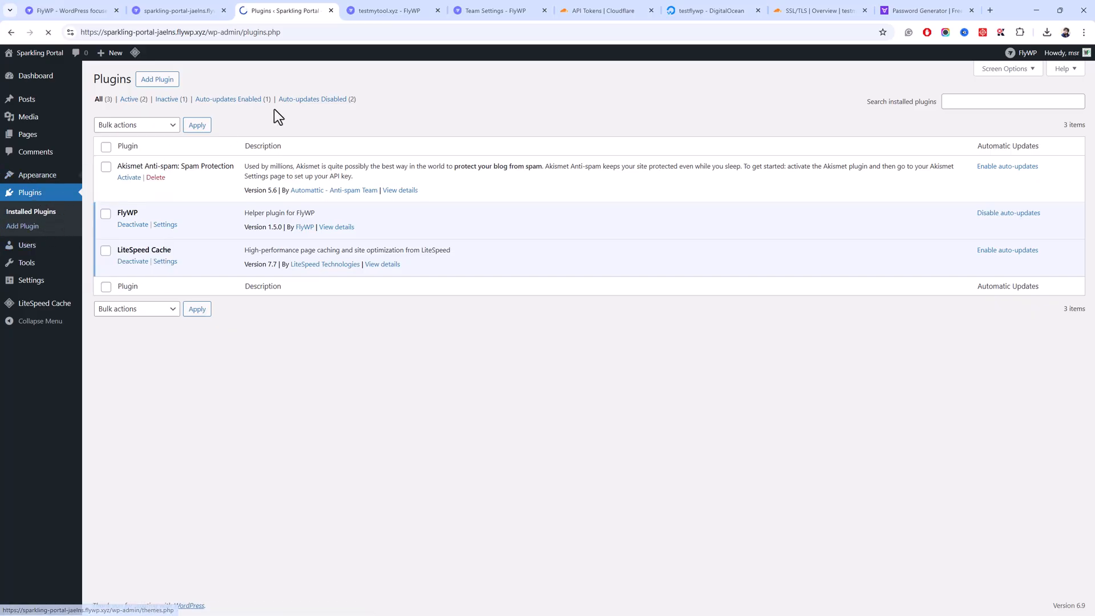
left_click(189, 81)
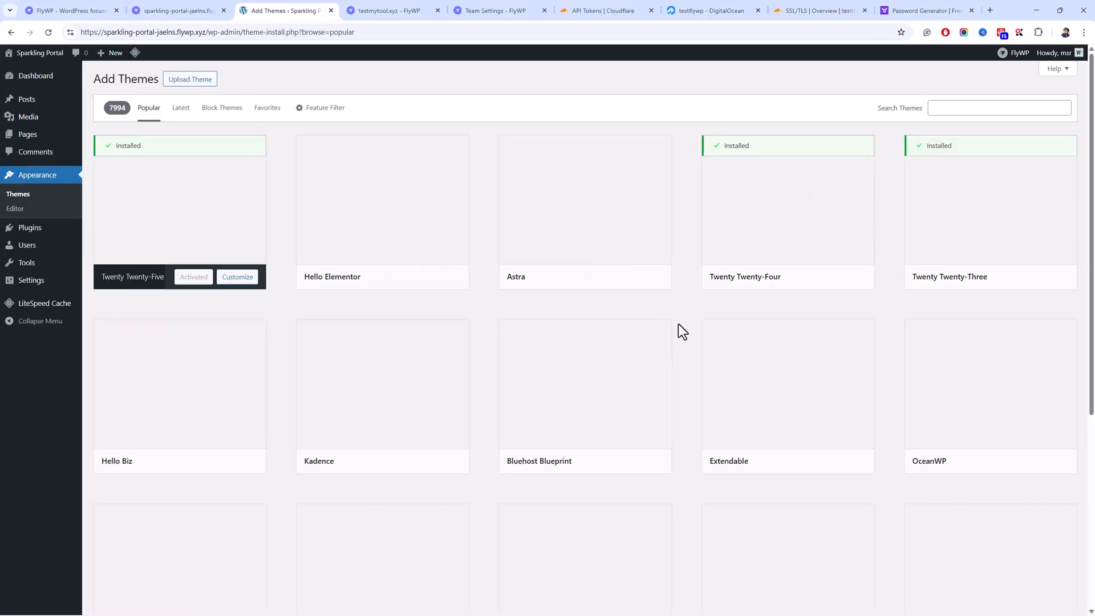
mouse_move(564, 277)
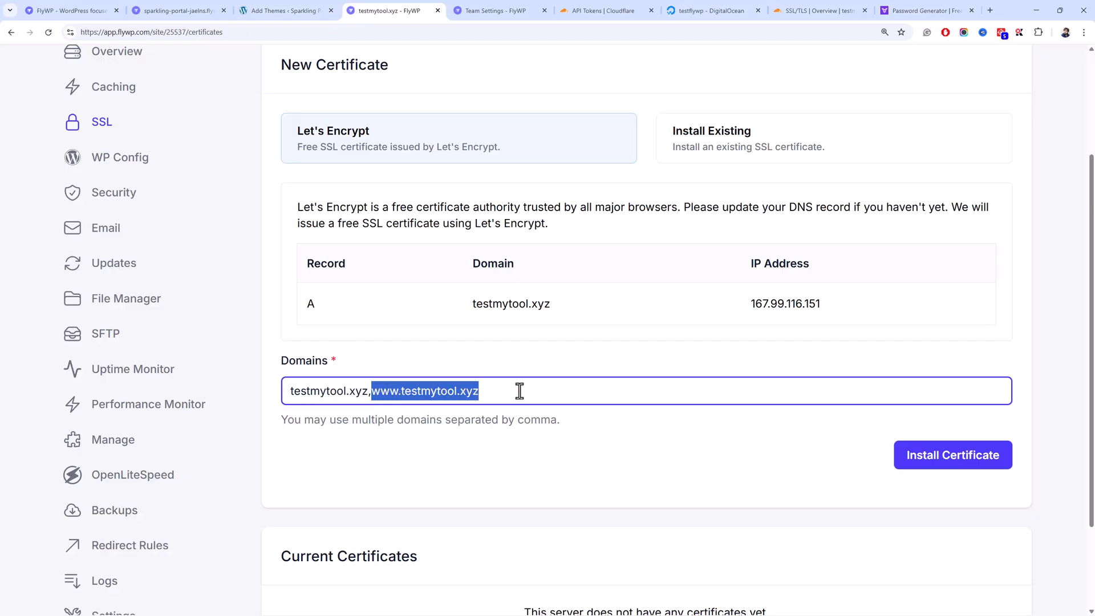
- Request a Let's Encrypt certificate for testmytool.xyz without www, and activate the Astra theme
key("BackSpace")
key("BackSpace")
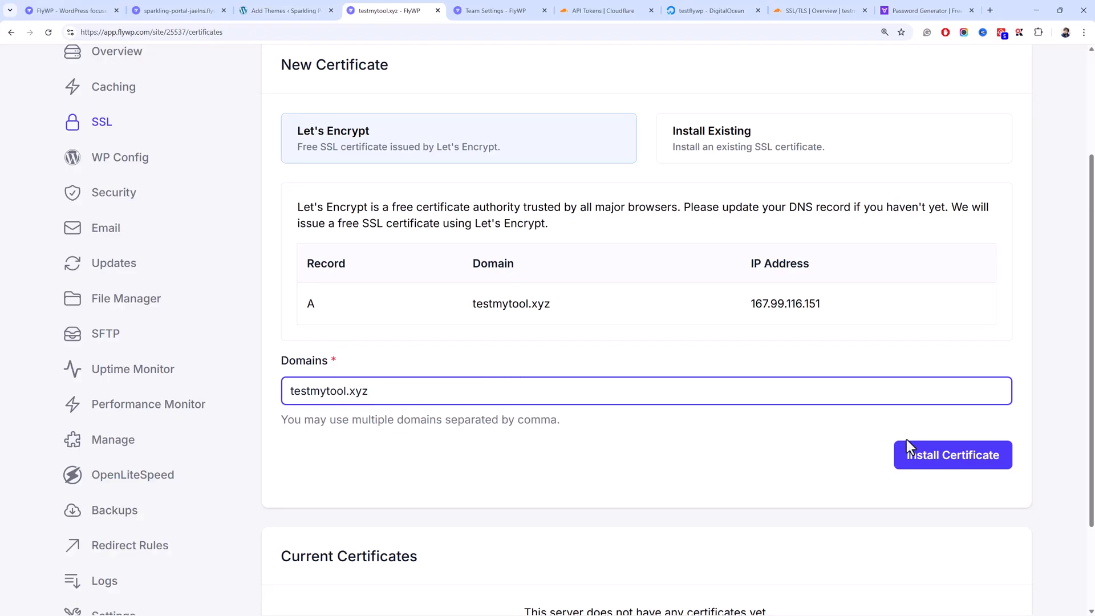
left_click(926, 459)
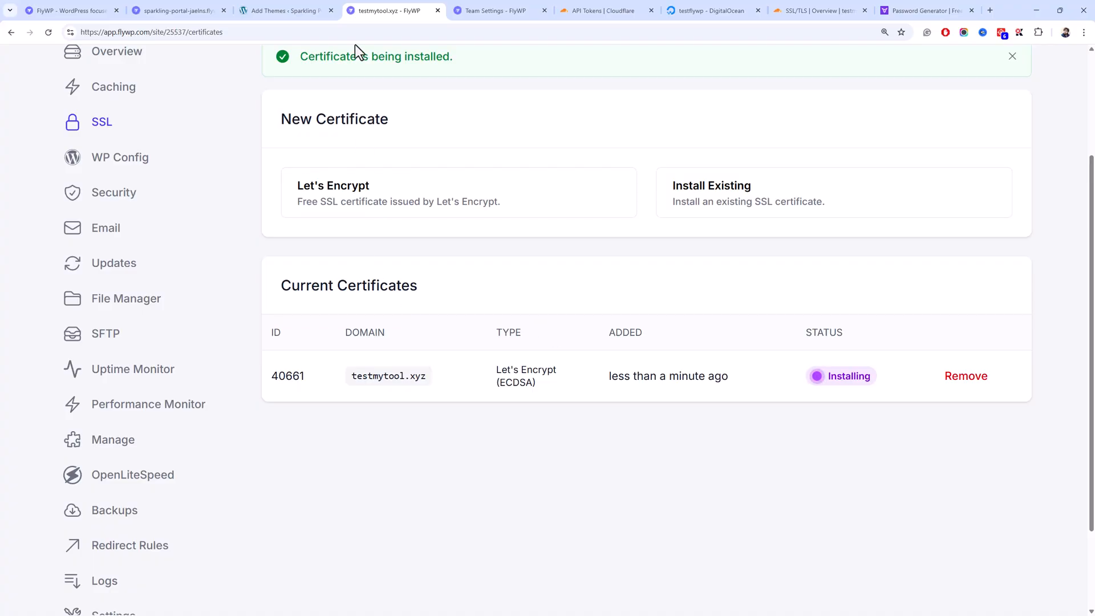
left_click(313, 11)
left_click(164, 62)
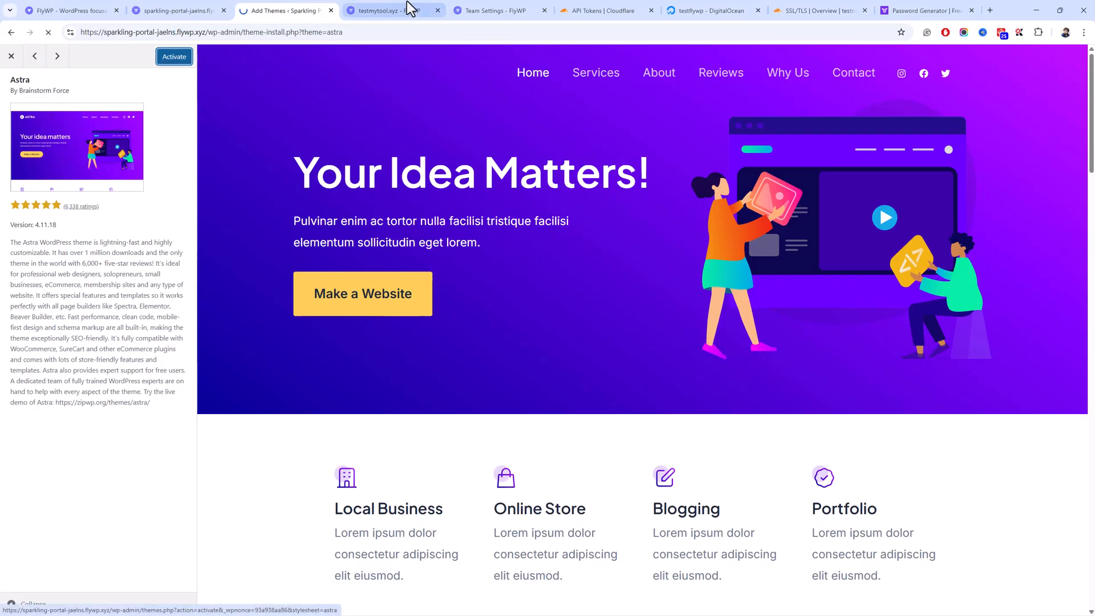
- Reload FlyWP's SSL certificates page to refresh the Let's Encrypt certificate status
left_click(408, 10)
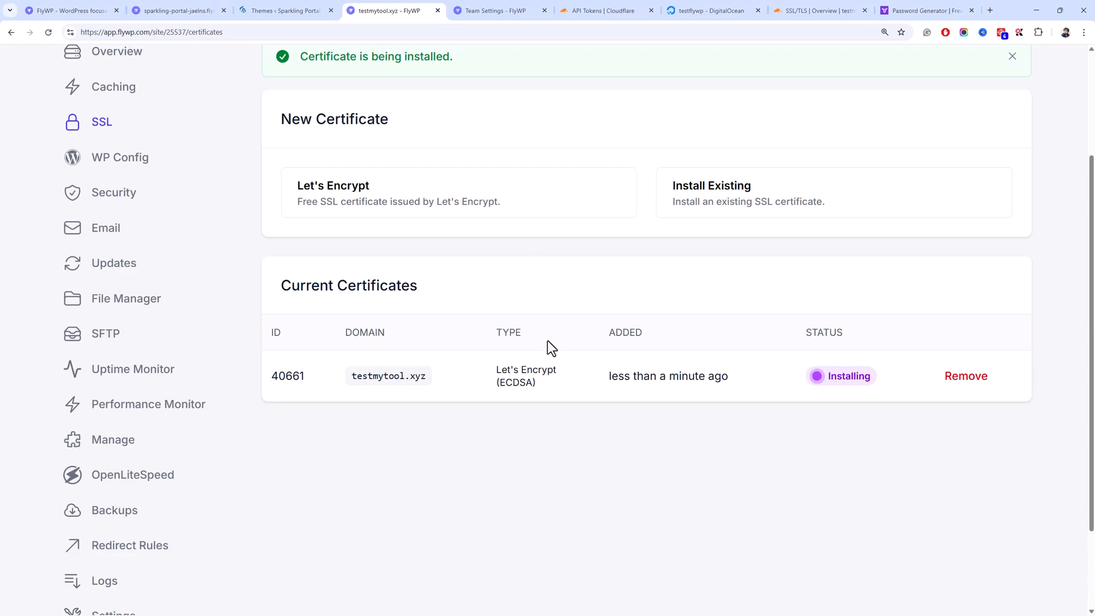
left_click_drag(538, 370, 494, 371)
left_click(507, 371)
scroll(401, 294, "up", 3)
scroll(401, 291, "down", 3)
scroll(396, 288, "up", 3)
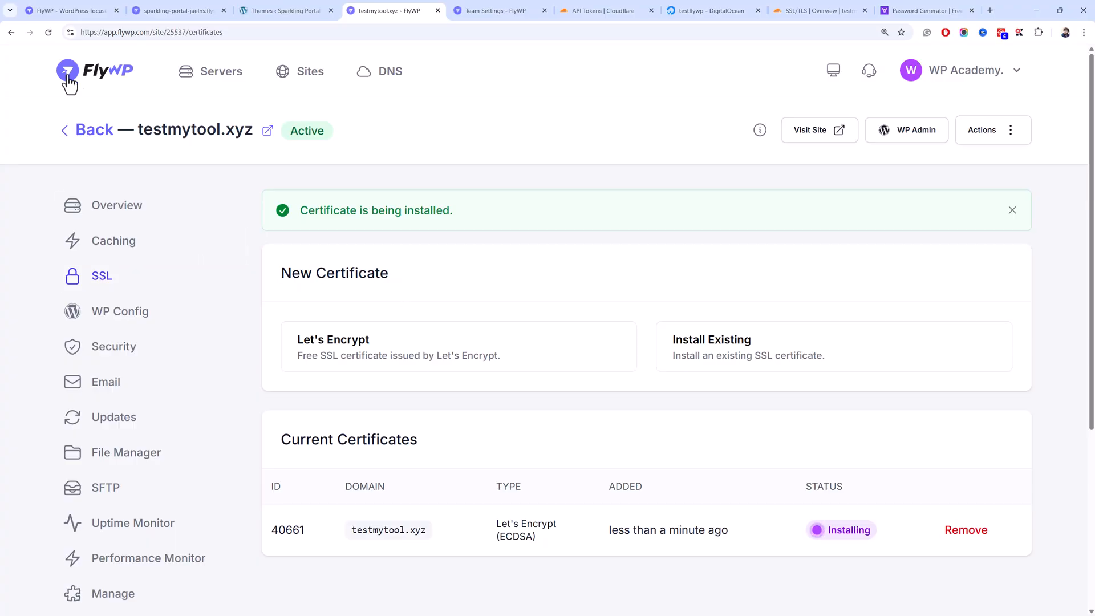
left_click(45, 34)
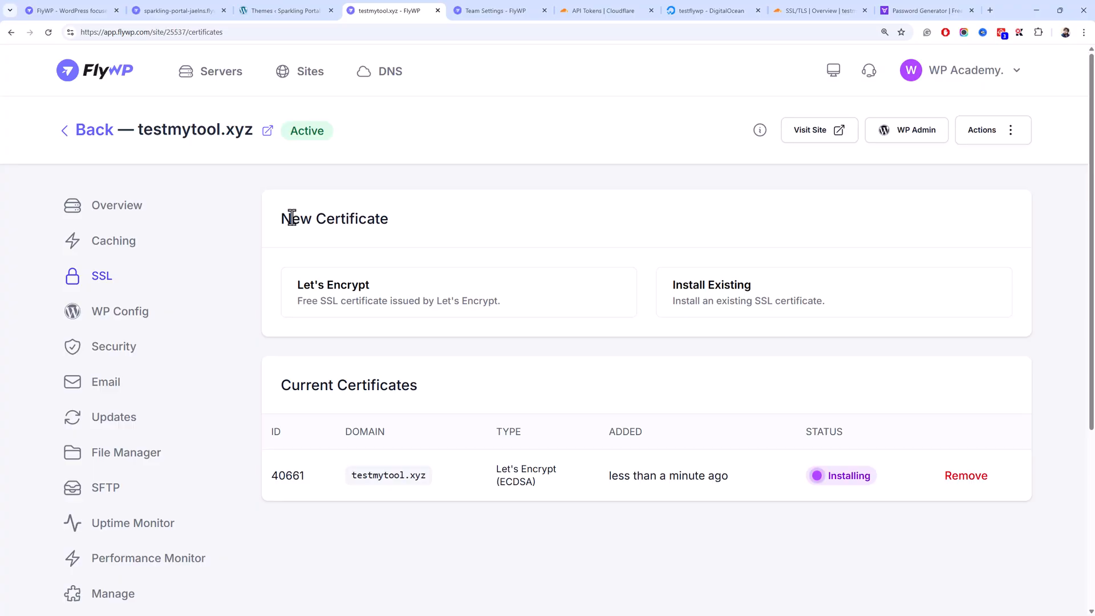
- Check Cloudflare's encryption mode configuration for testmytool.xyz, still set to Full
left_click(820, 10)
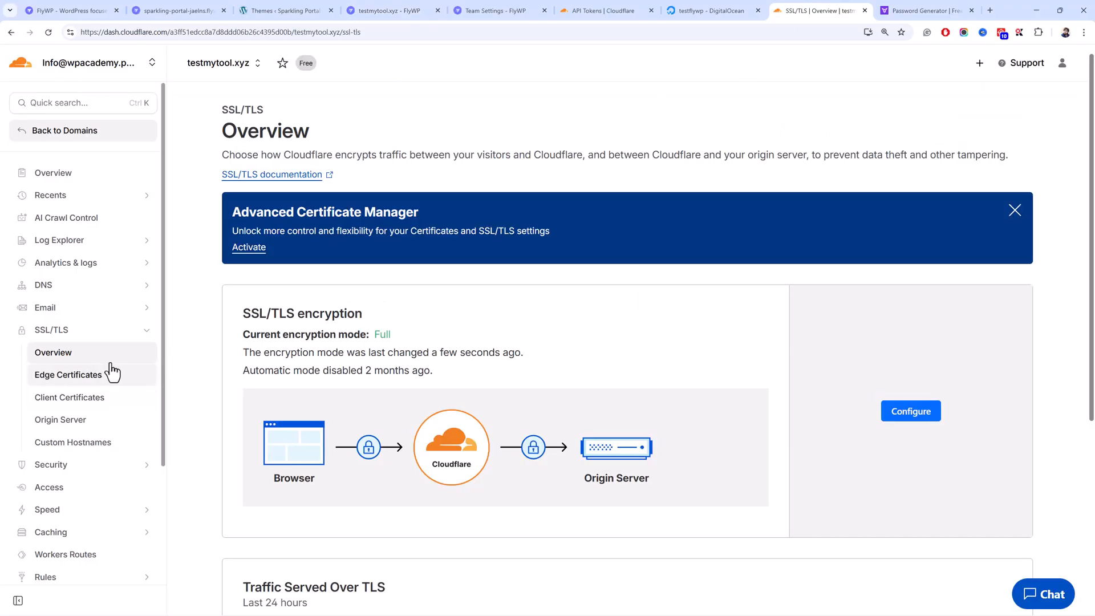
scroll(323, 267, "down", 3)
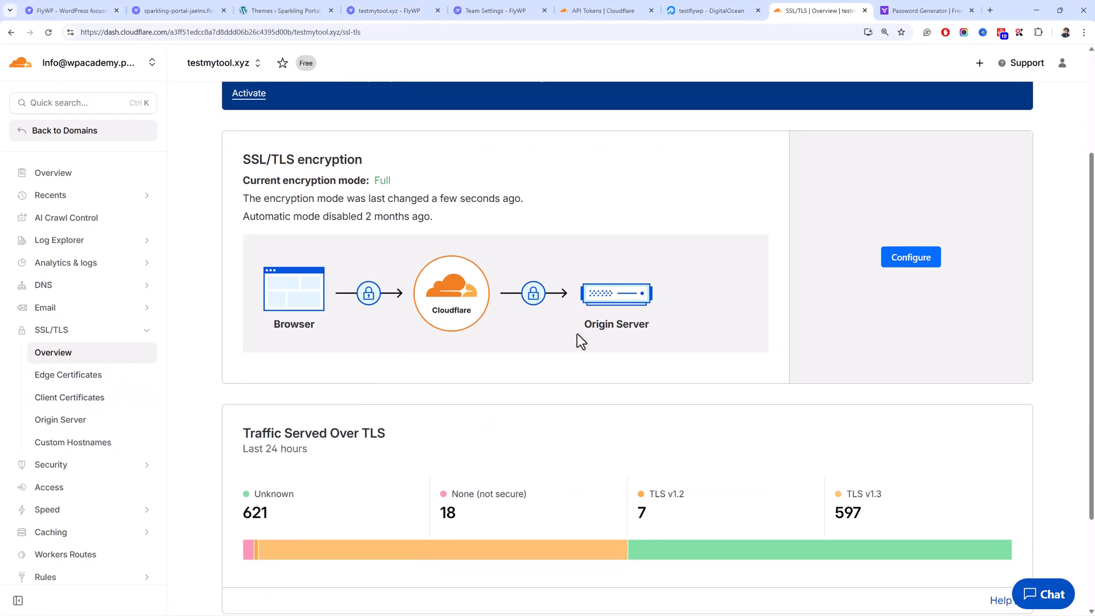
scroll(566, 388, "down", 3)
scroll(881, 394, "up", 5)
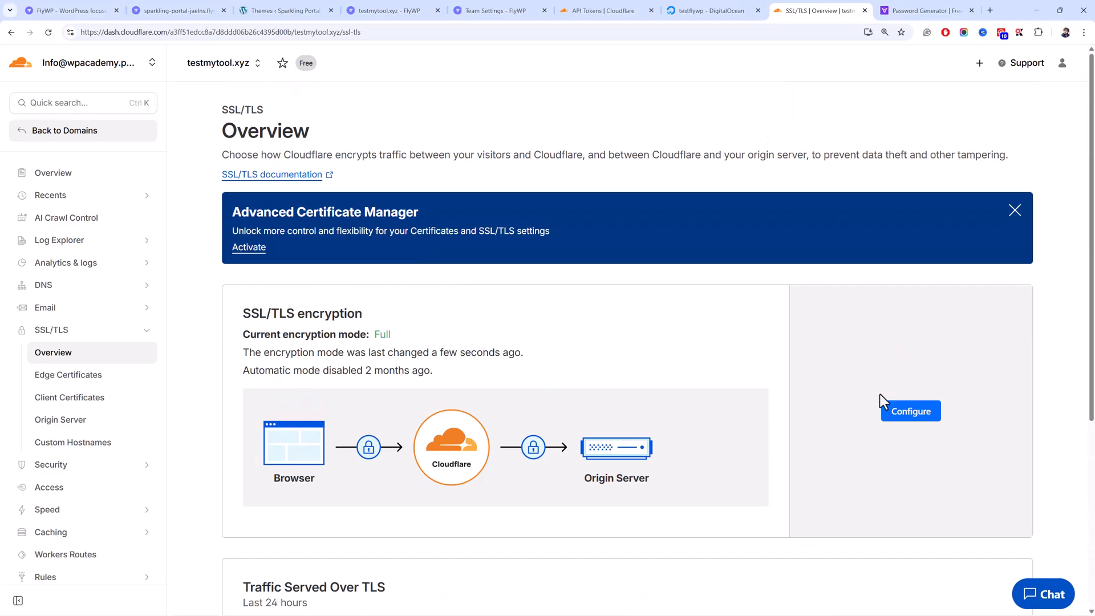
left_click(907, 416)
scroll(256, 529, "down", 3)
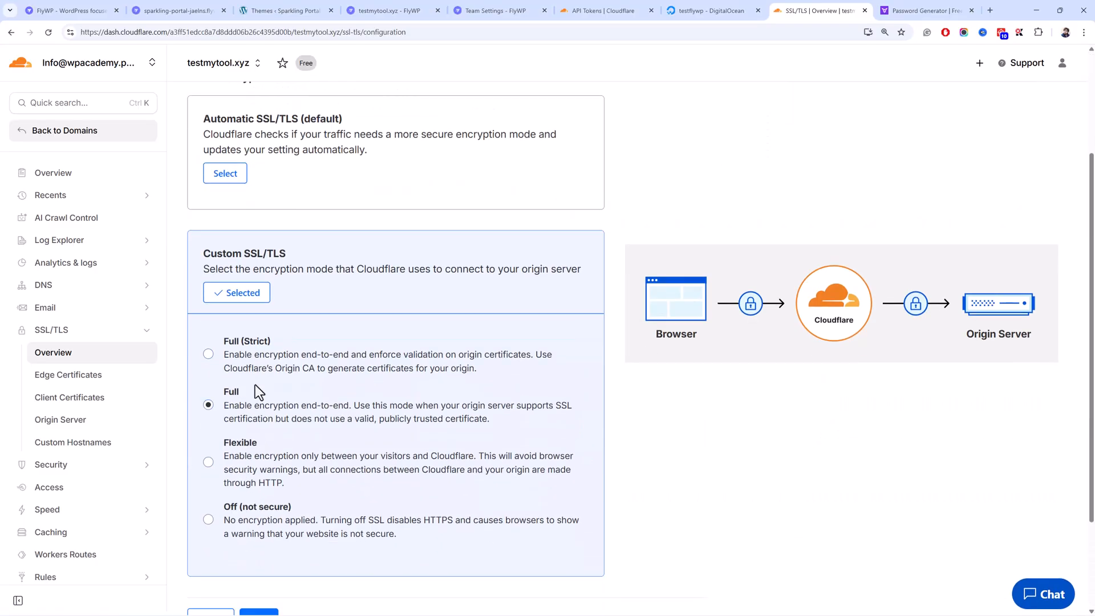
- Reload FlyWP's SSL certificates again to confirm the latest Let's Encrypt certificate shows Failed
left_click(469, 10)
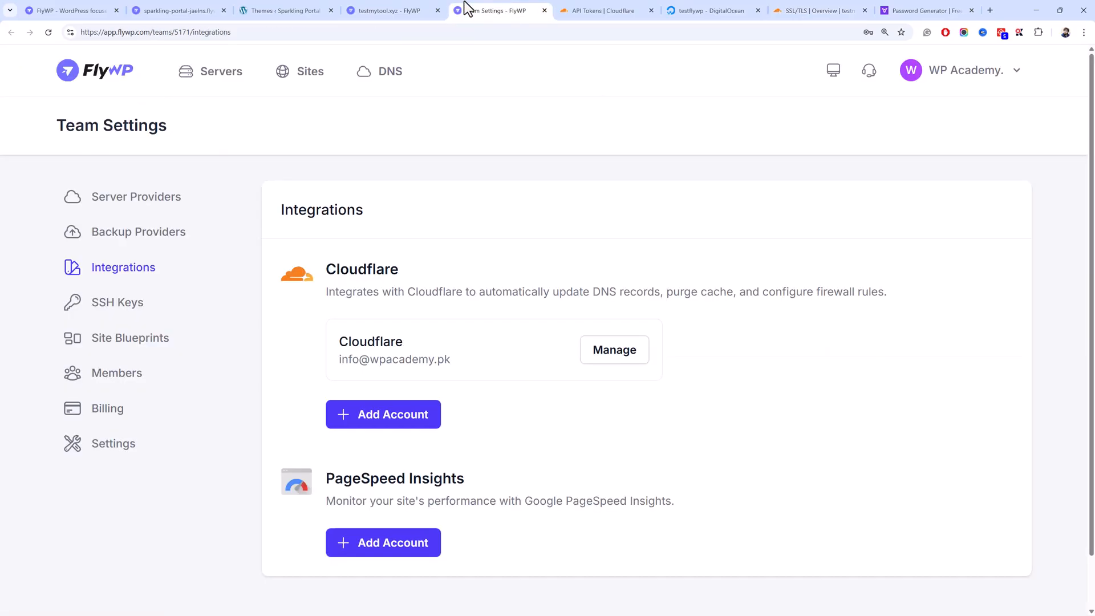
left_click(394, 11)
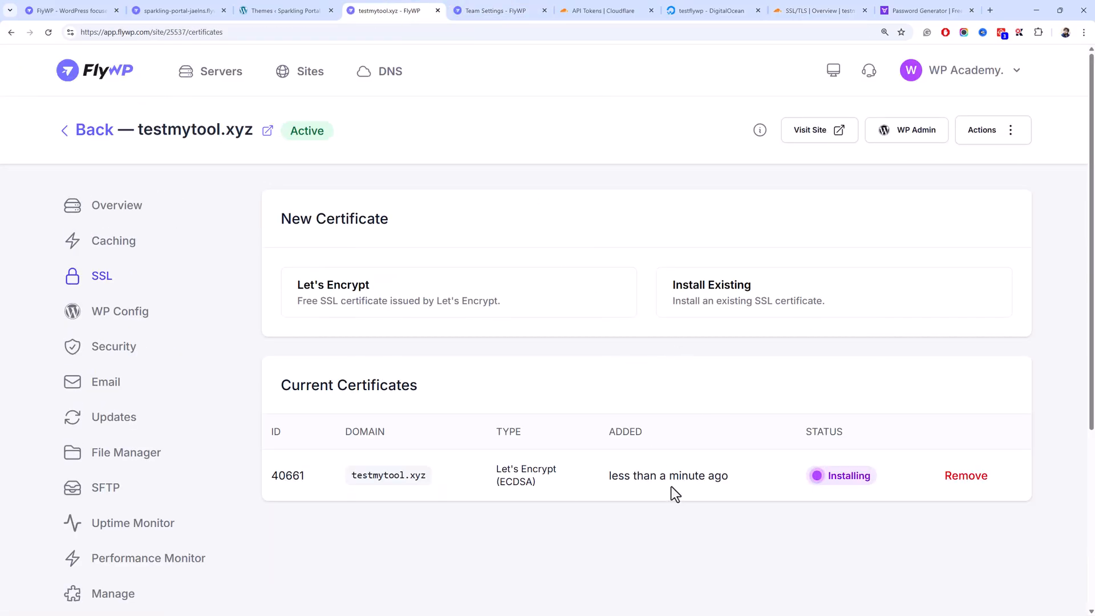
left_click(48, 32)
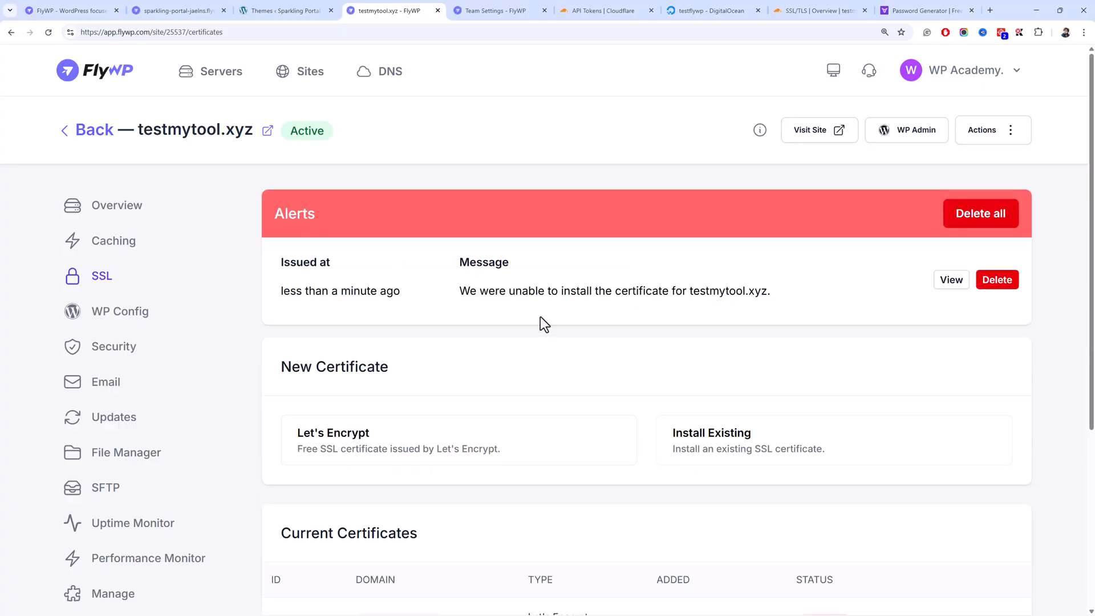
scroll(535, 316, "down", 3)
left_click_drag(740, 487, 587, 471)
left_click(587, 472)
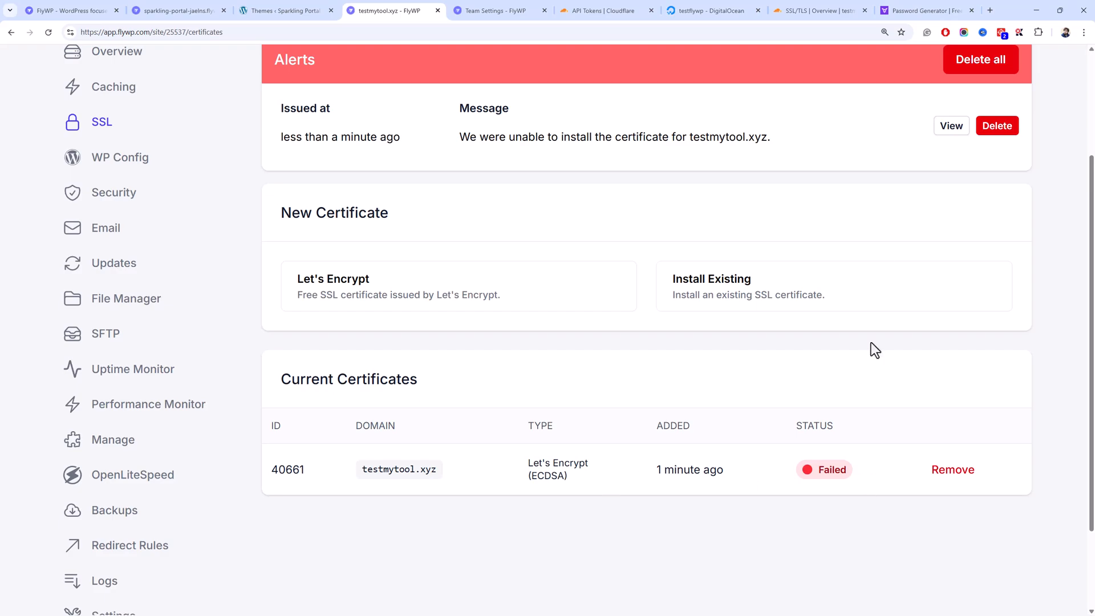
left_click(814, 10)
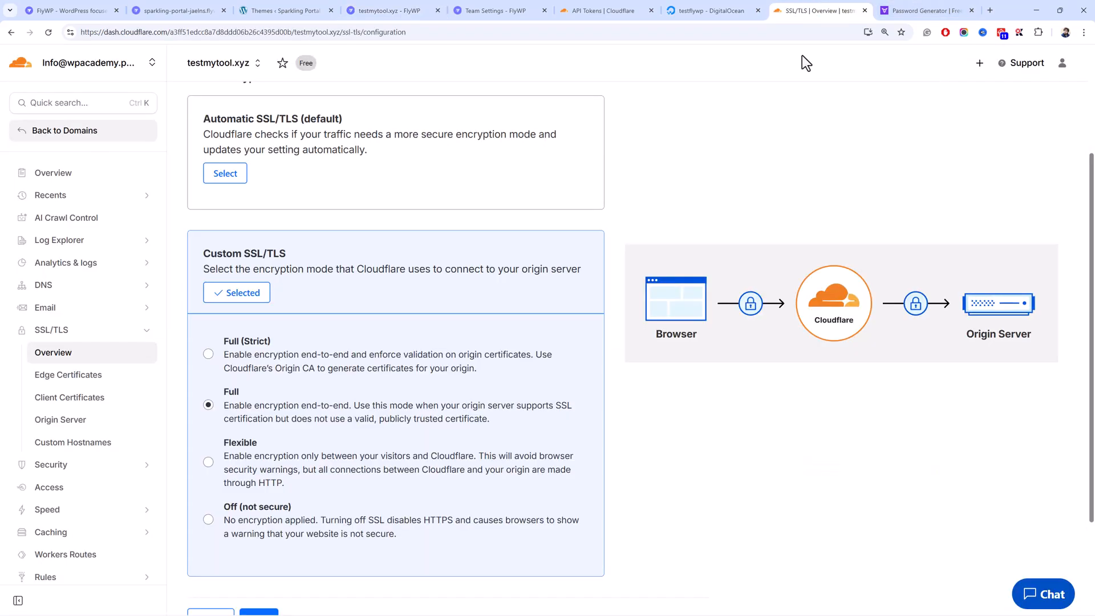
- Switch testmytool.xyz's Cloudflare encryption mode to Full (strict)
left_click(227, 343)
scroll(211, 394, "down", 3)
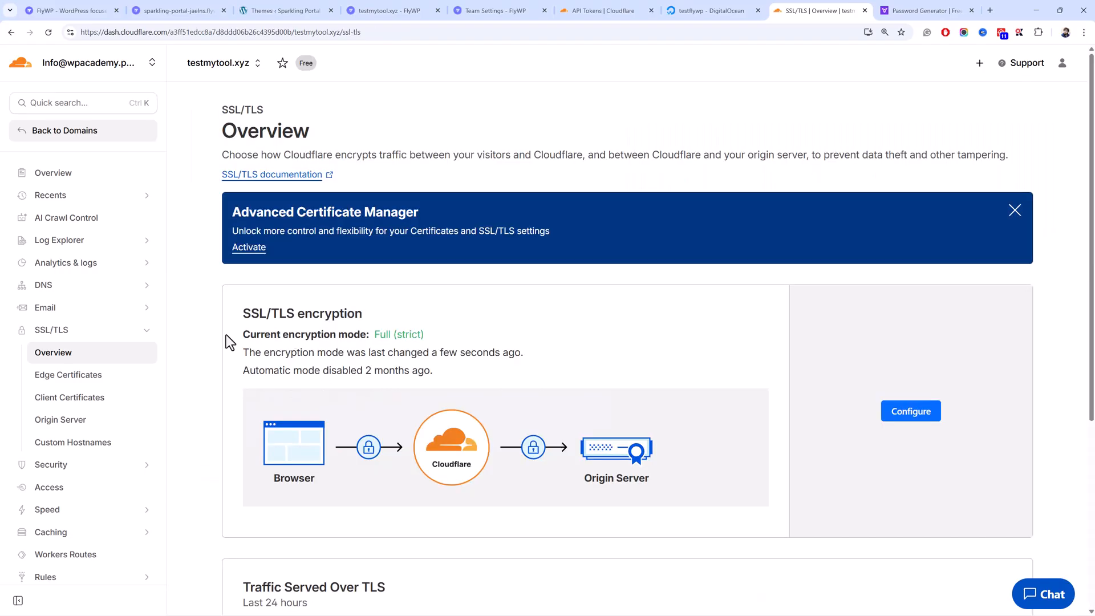
left_click(89, 181)
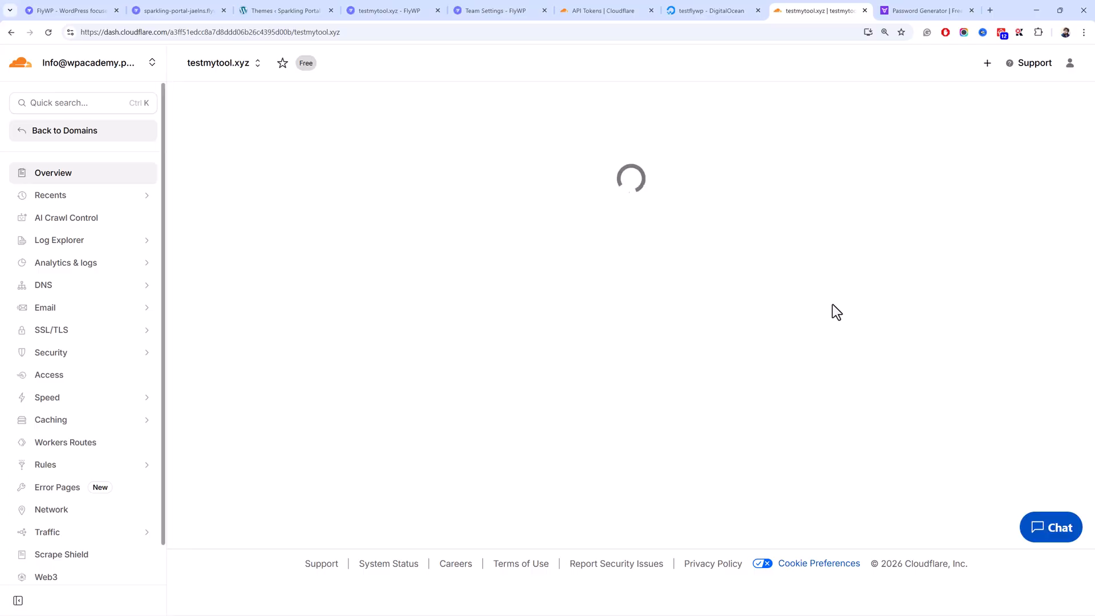
scroll(889, 351, "down", 3)
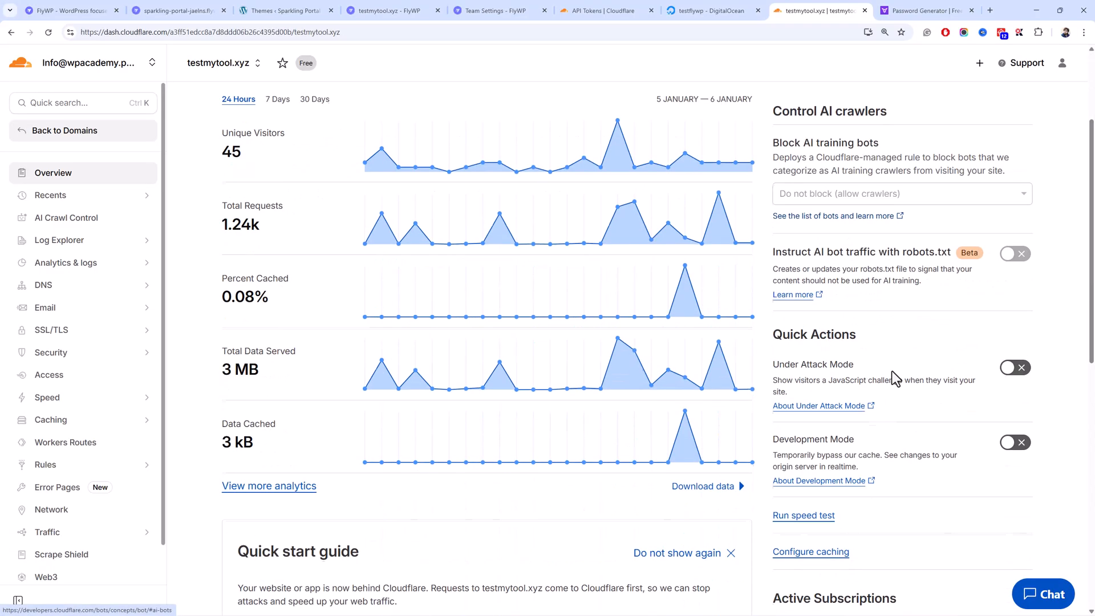
- Purge everything from Cloudflare's cache for testmytool.xyz and return to FlyWP's SSL certificates
left_click(810, 584)
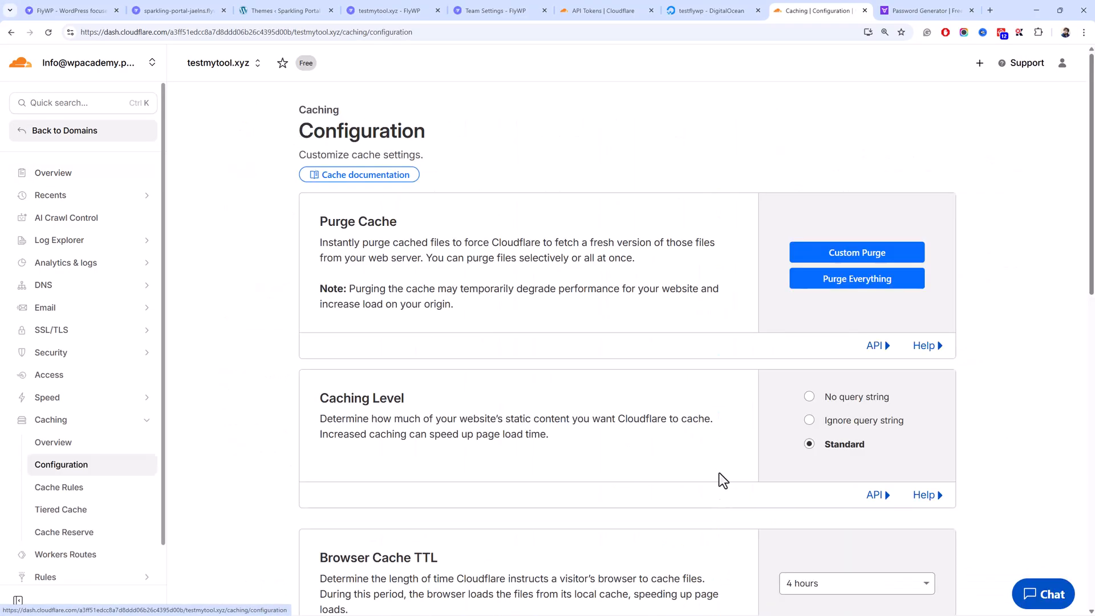
left_click(873, 281)
left_click(682, 374)
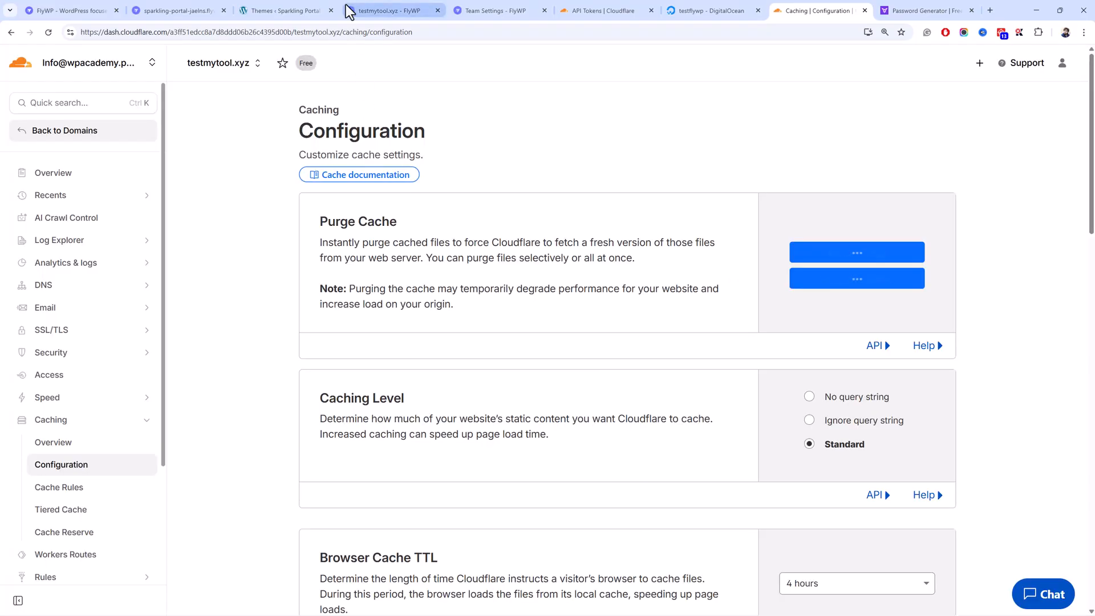
left_click(517, 6)
left_click(422, 8)
- Delete the failed certificate, typing 'delete' to confirm
left_click(952, 472)
left_click(590, 360)
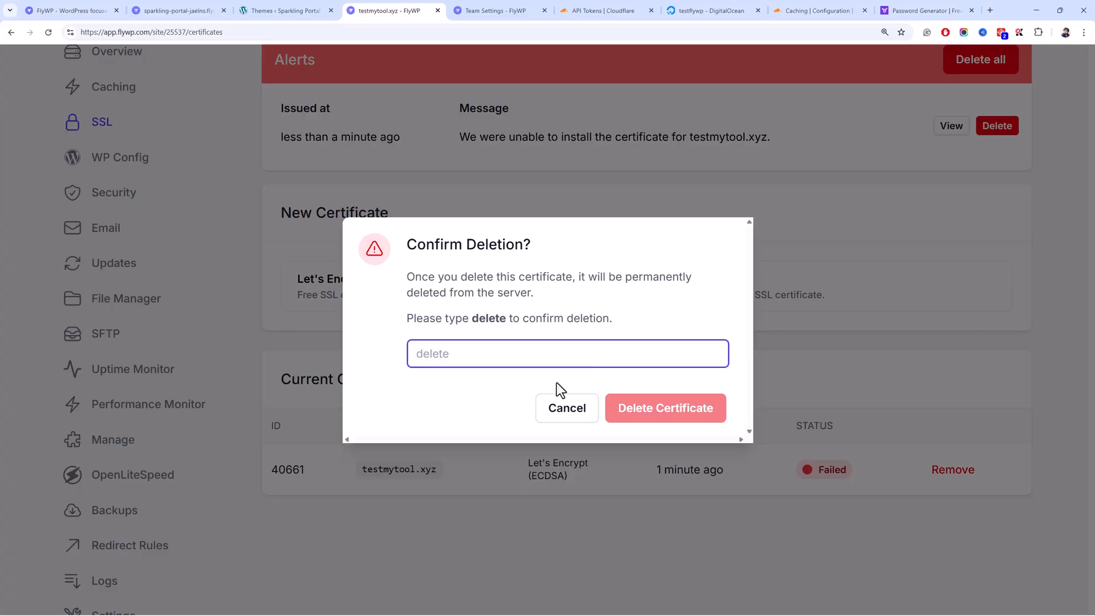
type("delete")
left_click(620, 415)
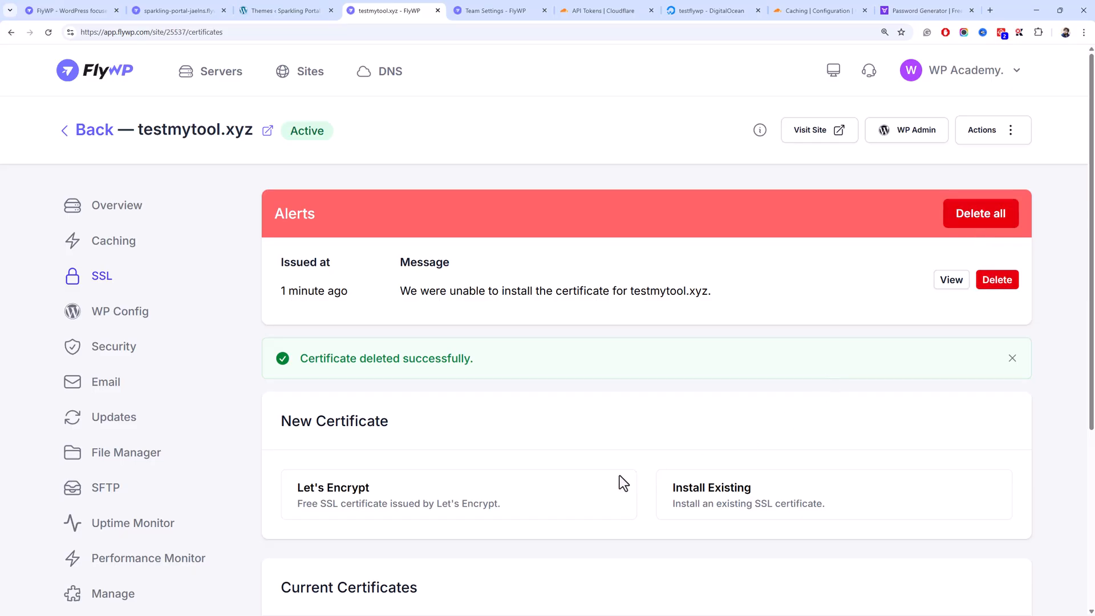
- Install a new Let's Encrypt certificate for testmytool.xyz alone, then start Astra's guided setup
left_click(498, 458)
scroll(496, 457, "down", 5)
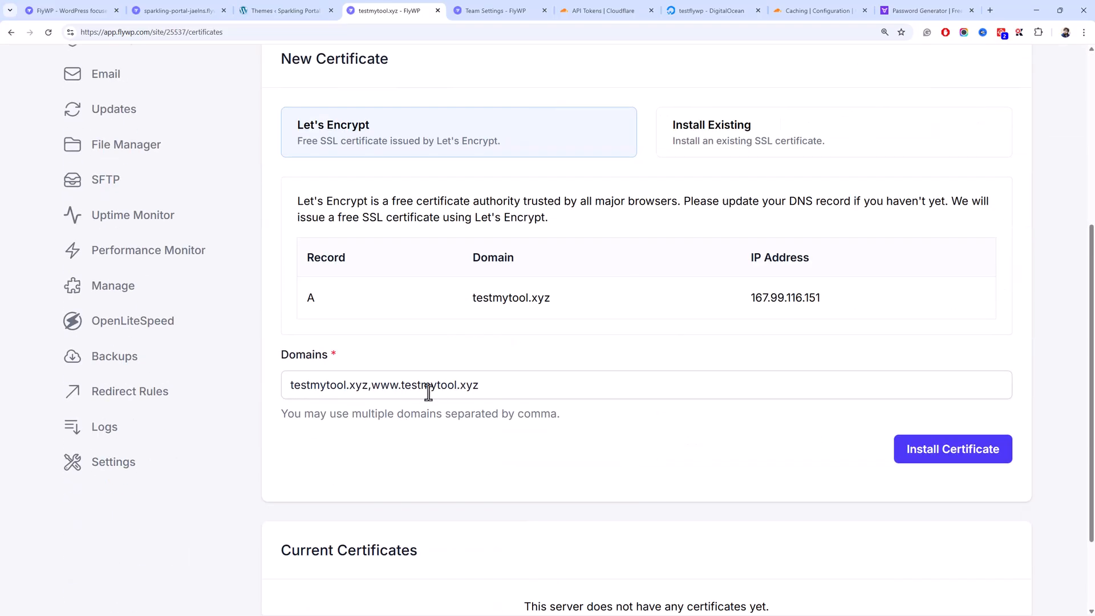
left_click_drag(372, 385, 387, 387)
key("BackSpace")
key("BackSpace")
left_click(978, 446)
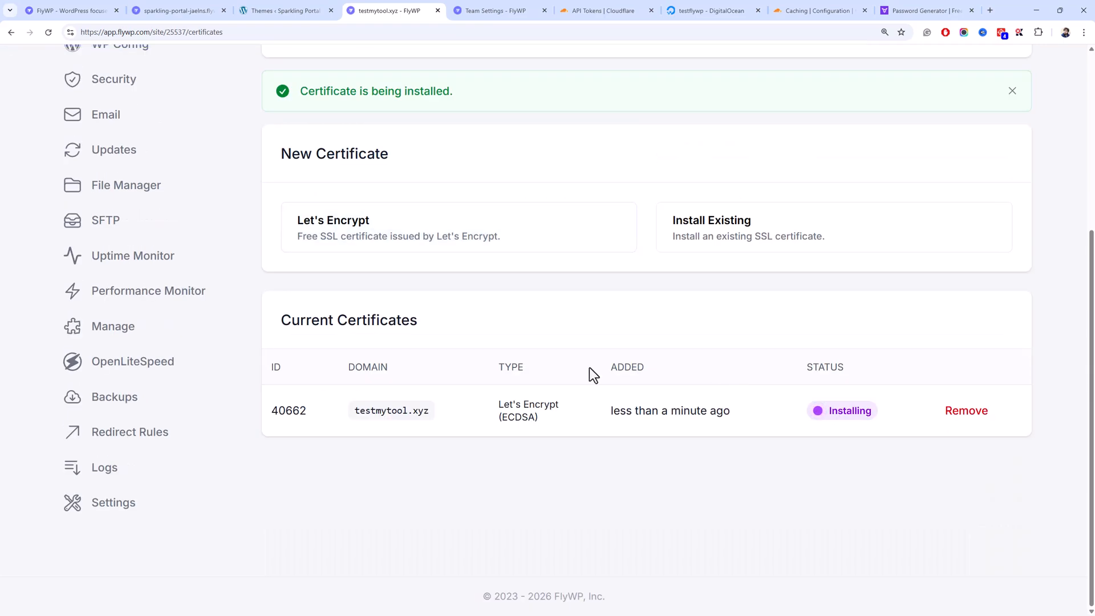
left_click(316, 11)
left_click(180, 218)
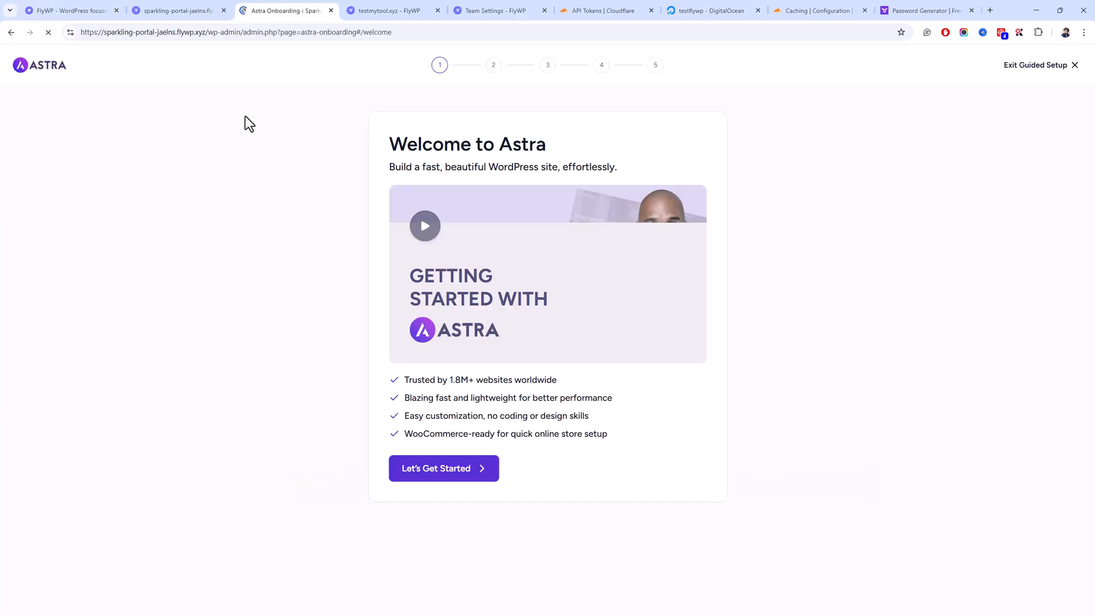
- Run Astra onboarding, building with classic templates in Elementor and picking Outdoor Adventure
left_click(456, 468)
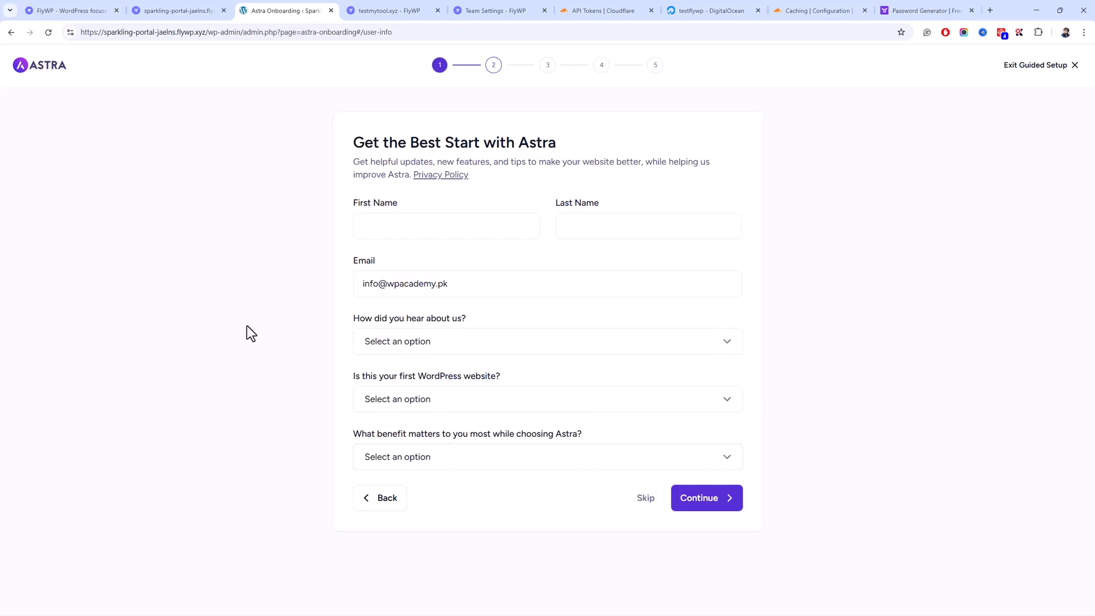
left_click(639, 510)
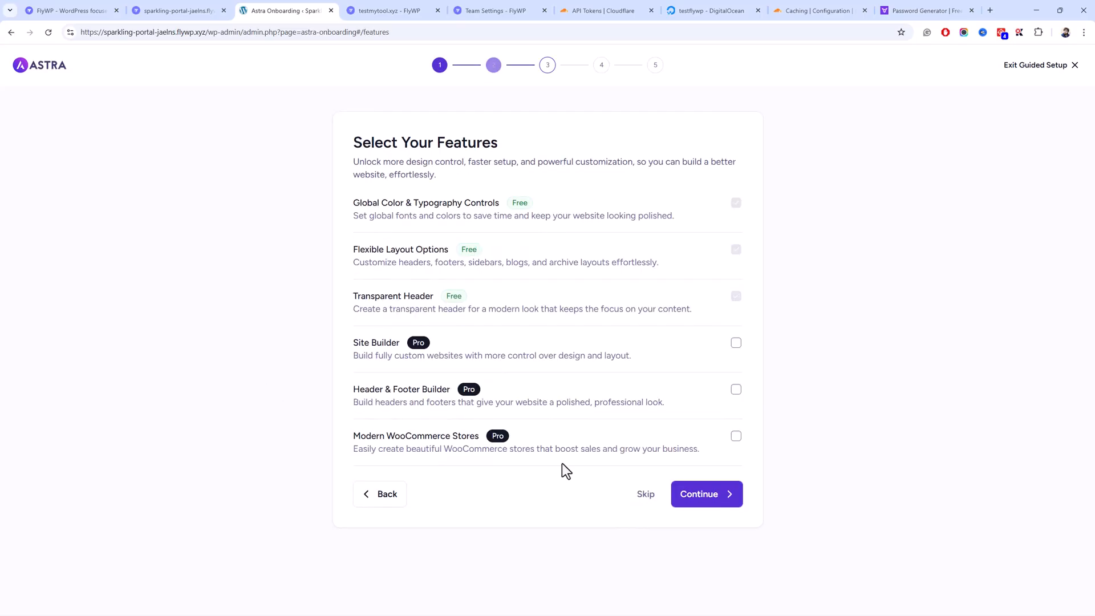
left_click(704, 497)
left_click(607, 291)
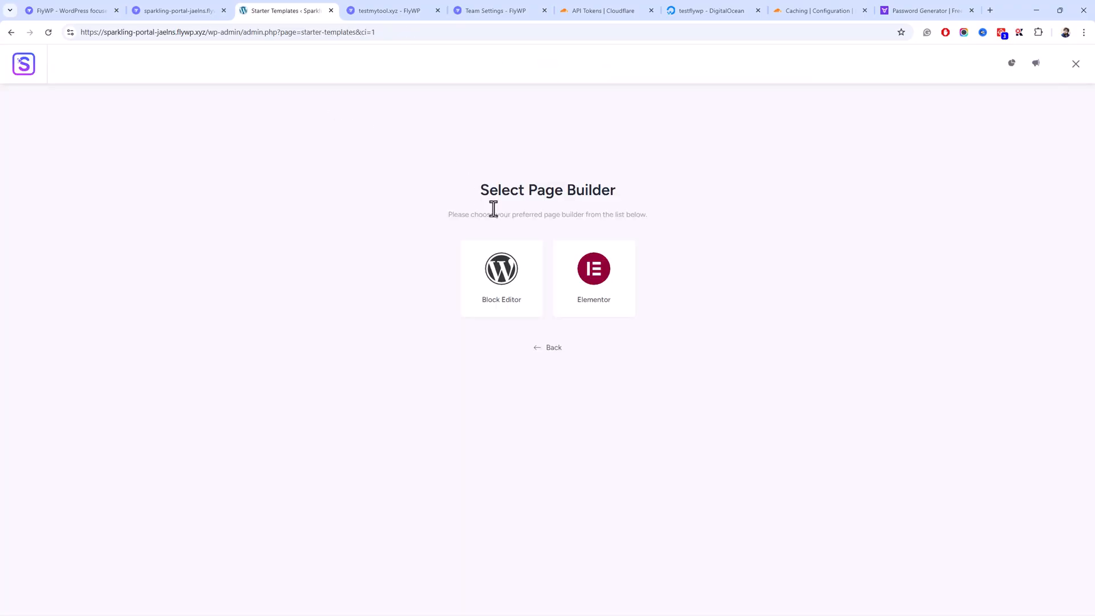
left_click(569, 276)
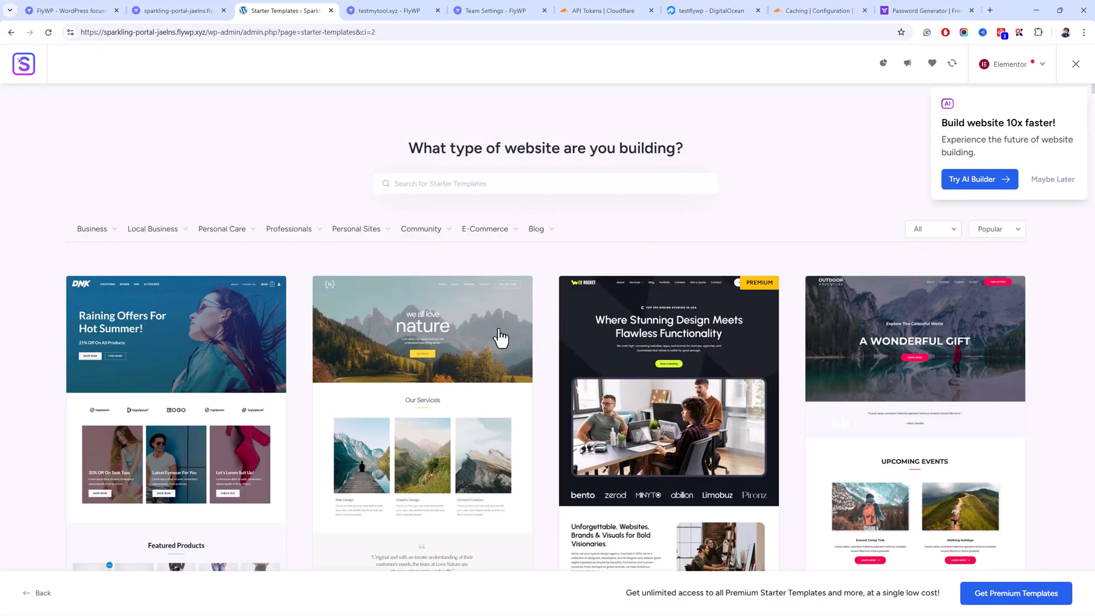
scroll(388, 359, "down", 3)
left_click_drag(385, 352, 467, 325)
left_click(848, 276)
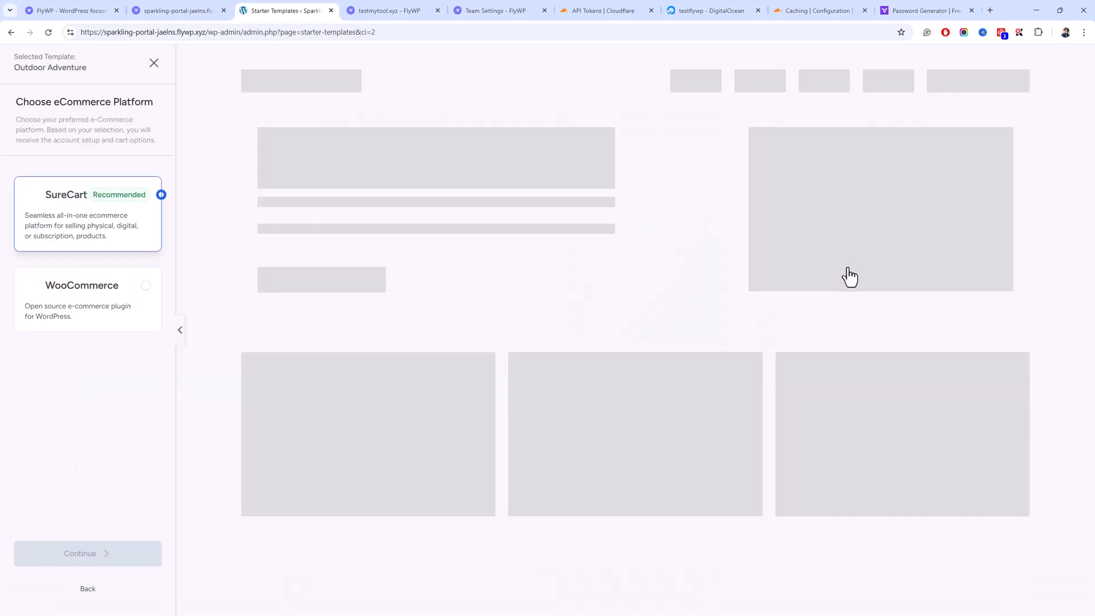
- Exclude the SEO & Search Visibility feature, accept content overwrite, and submit the build
left_click(118, 575)
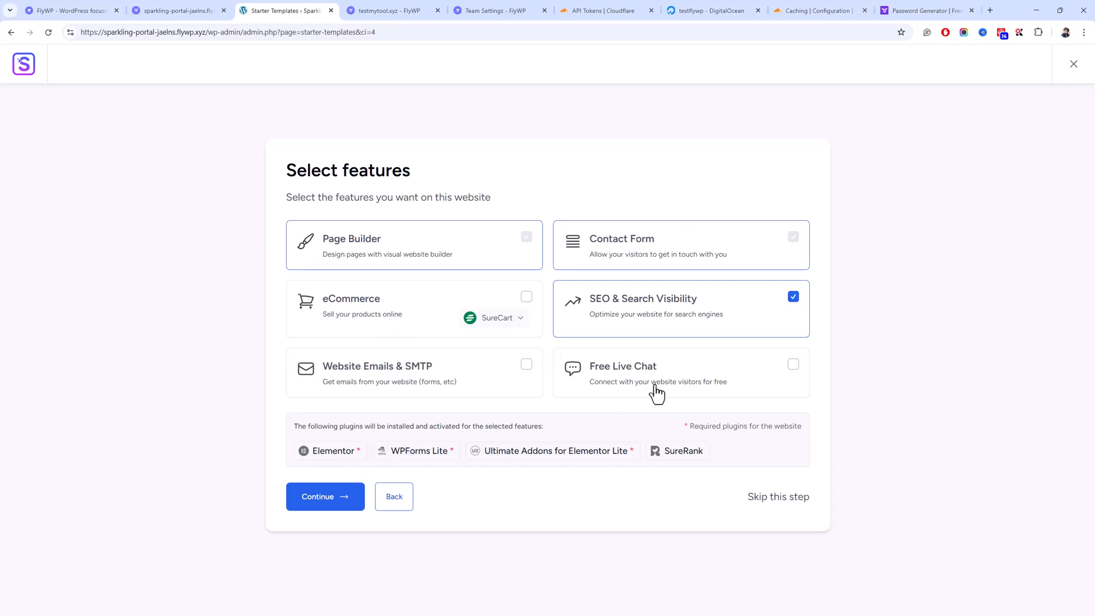
left_click(794, 297)
left_click(322, 498)
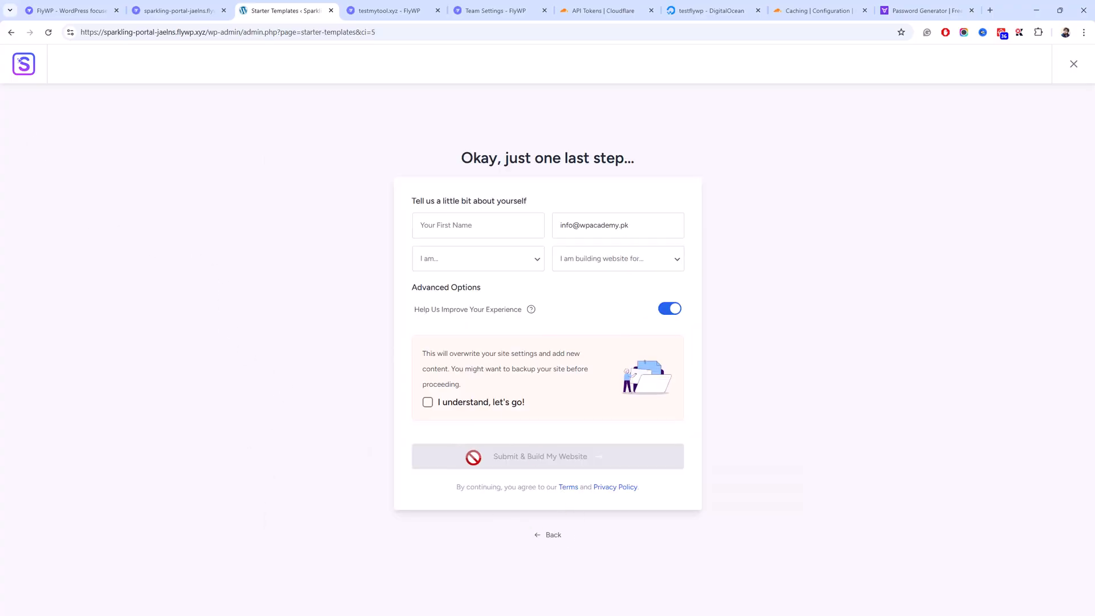
left_click(480, 404)
left_click(558, 465)
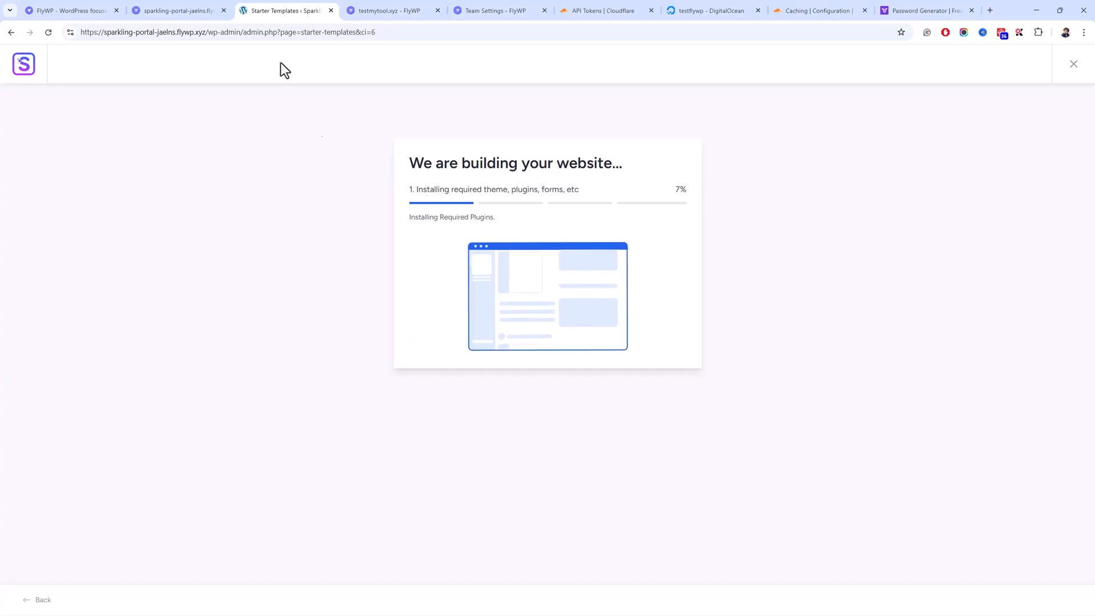
left_click(365, 9)
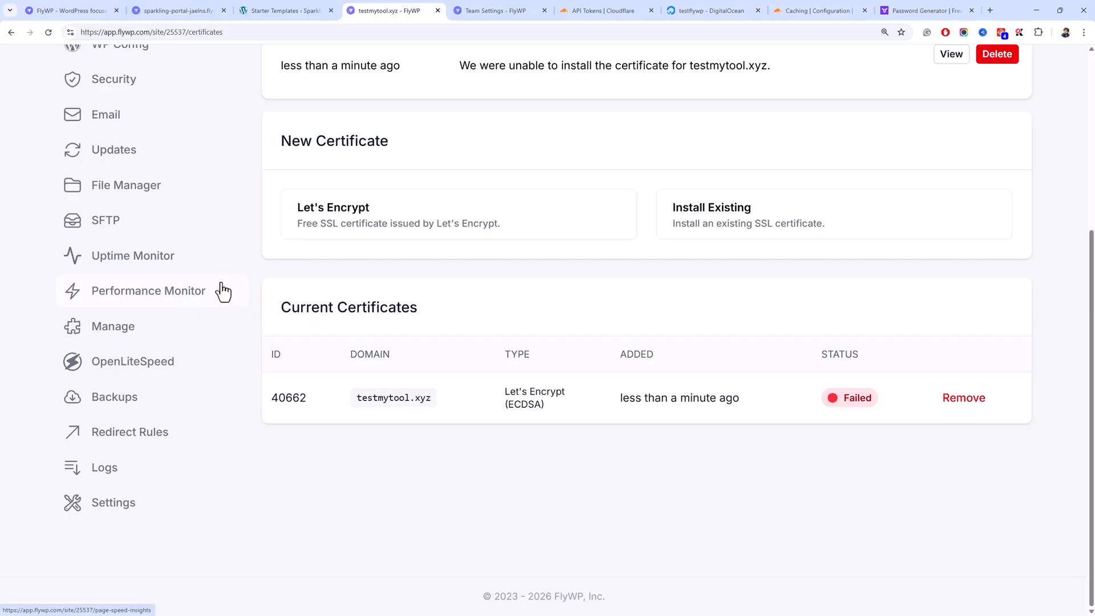
- Set Cloudflare's encryption mode for testmytool.xyz to Flexible and save it
scroll(222, 288, "up", 5)
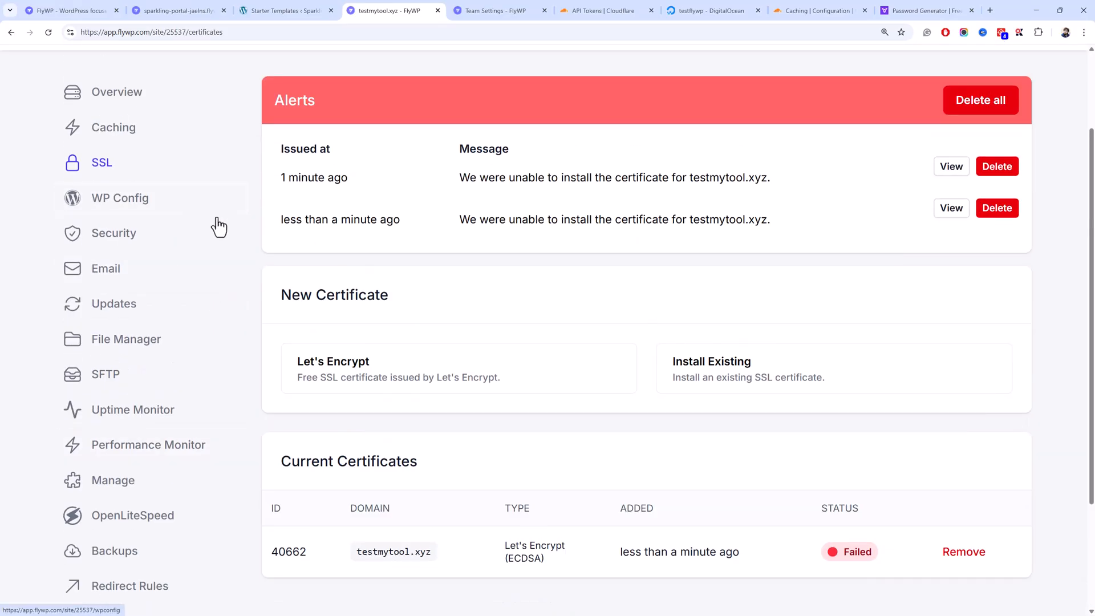
key("ctrl+8")
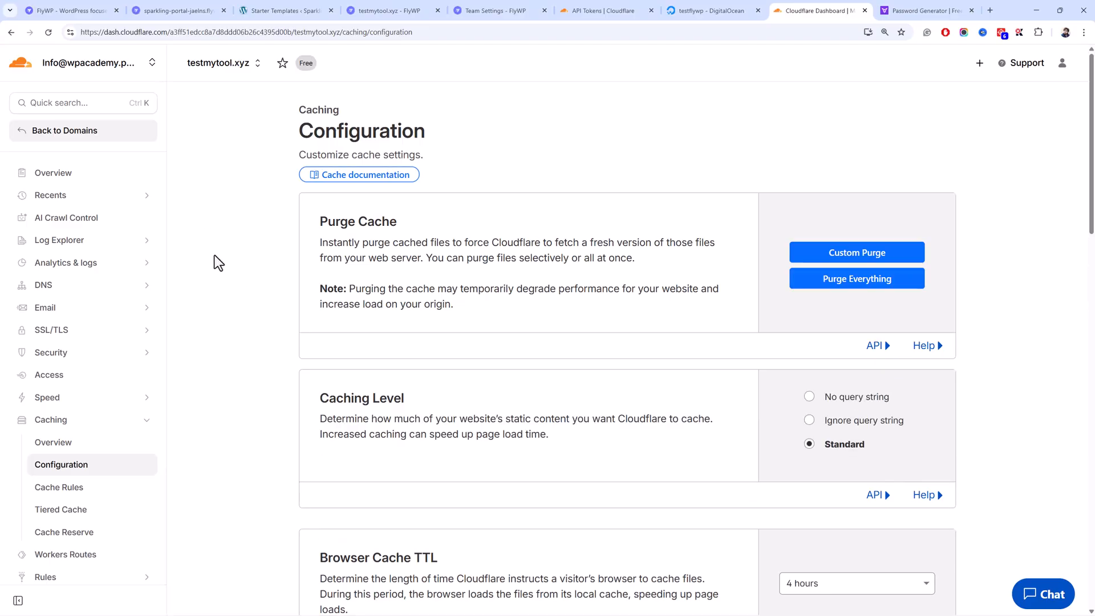
scroll(257, 259, "down", 8)
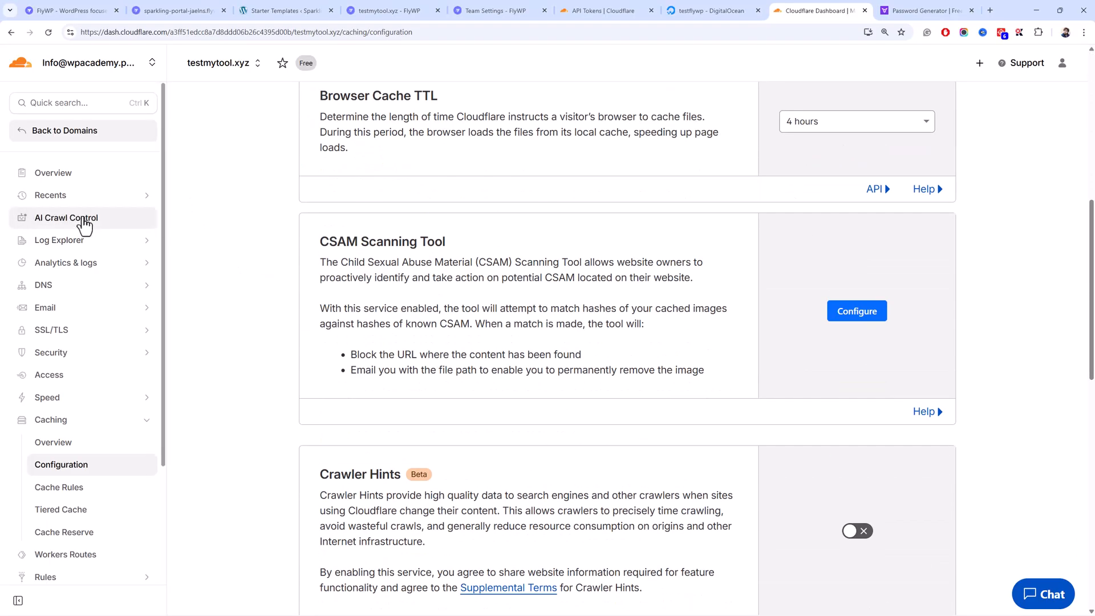
left_click(80, 334)
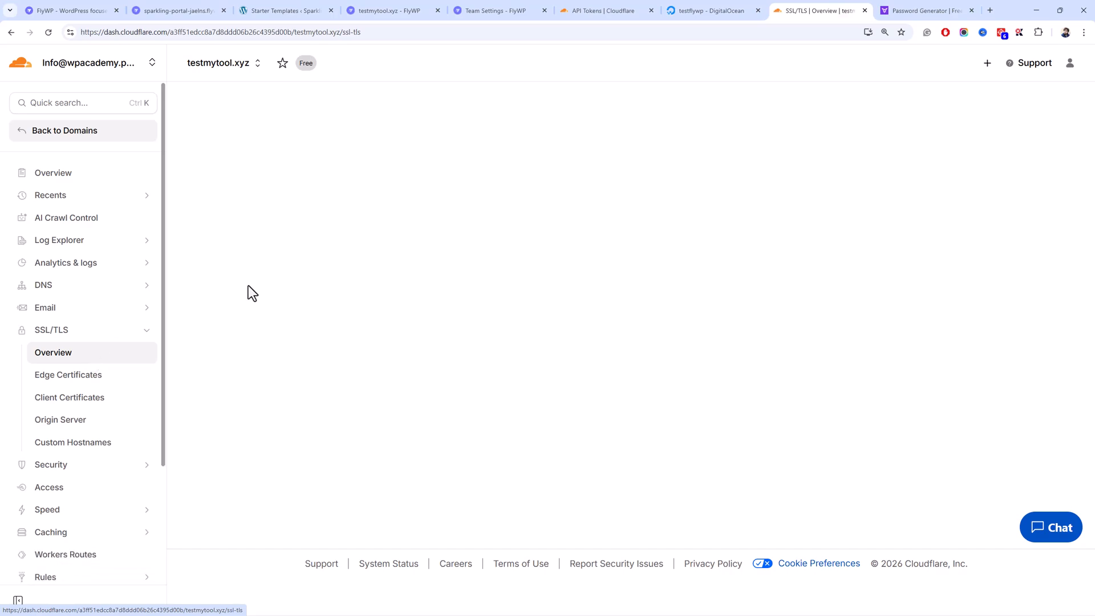
scroll(248, 283, "down", 5)
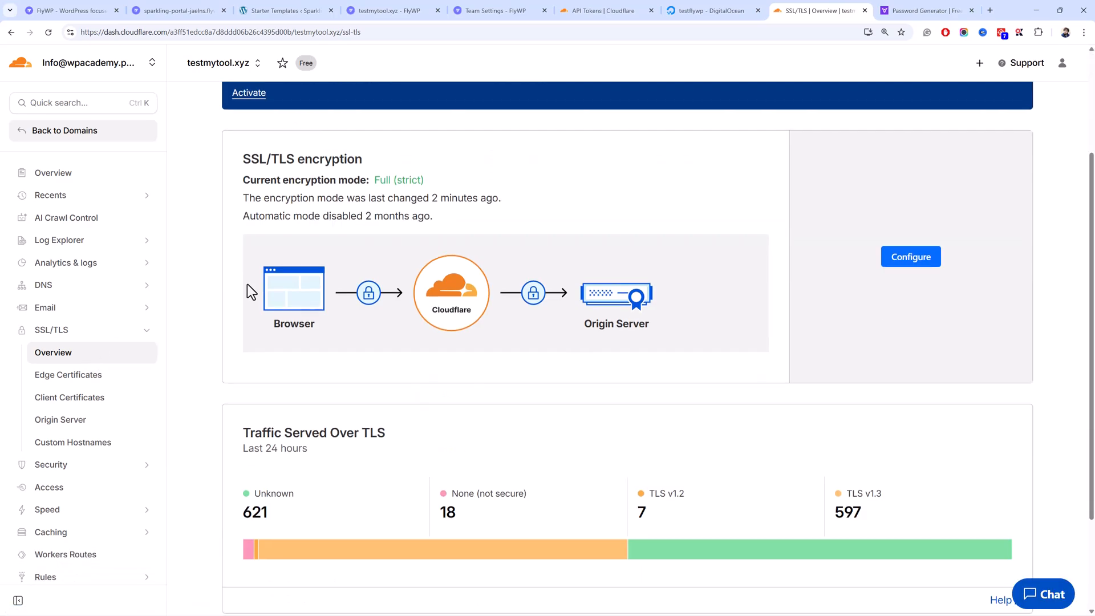
scroll(248, 284, "up", 5)
left_click(892, 403)
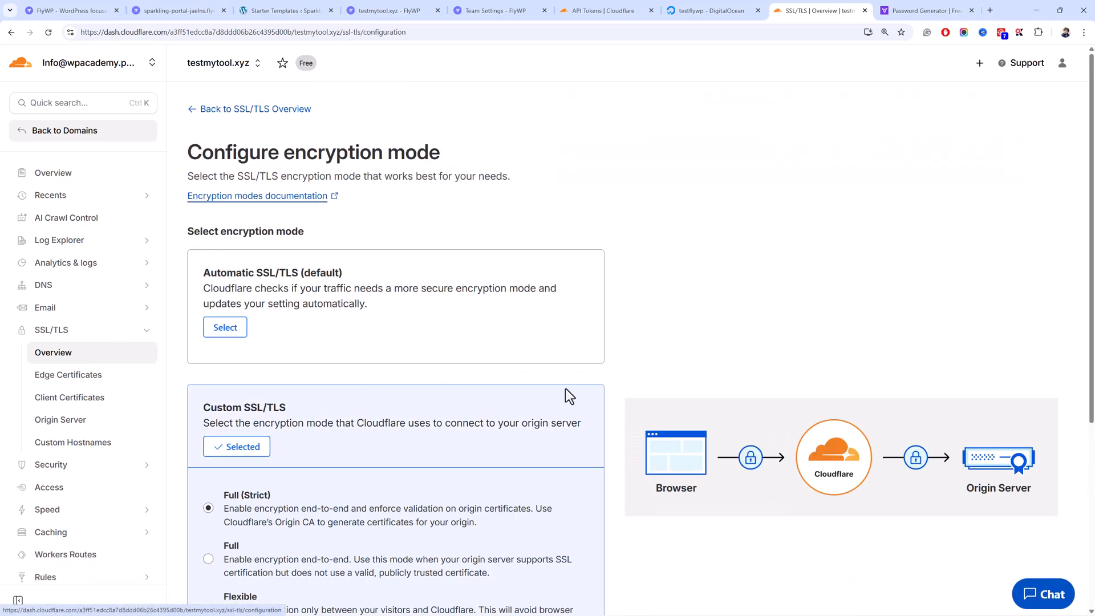
scroll(299, 377, "down", 5)
left_click_drag(247, 342, 222, 326)
left_click(271, 352)
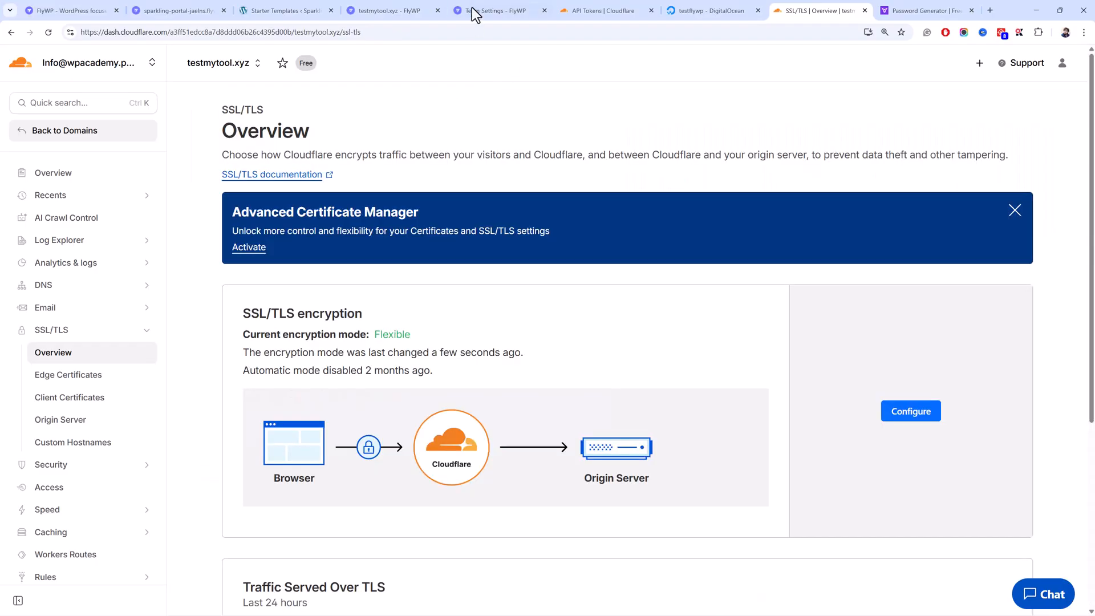
left_click(474, 11)
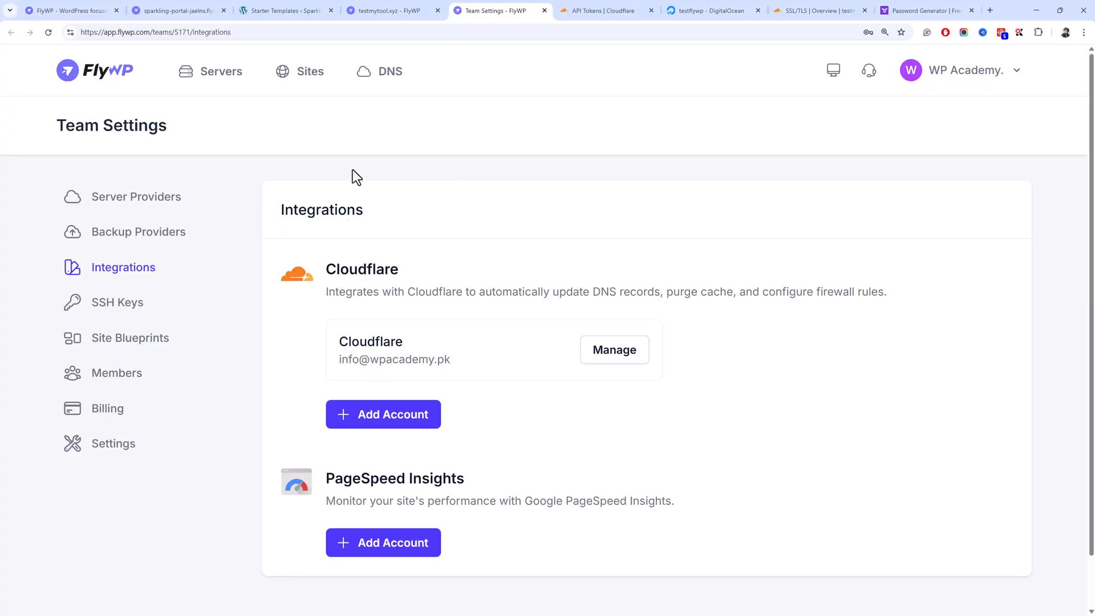
- Delete all of testmytool.xyz's certificate alerts in FlyWP and open the newly built website
left_click(390, 10)
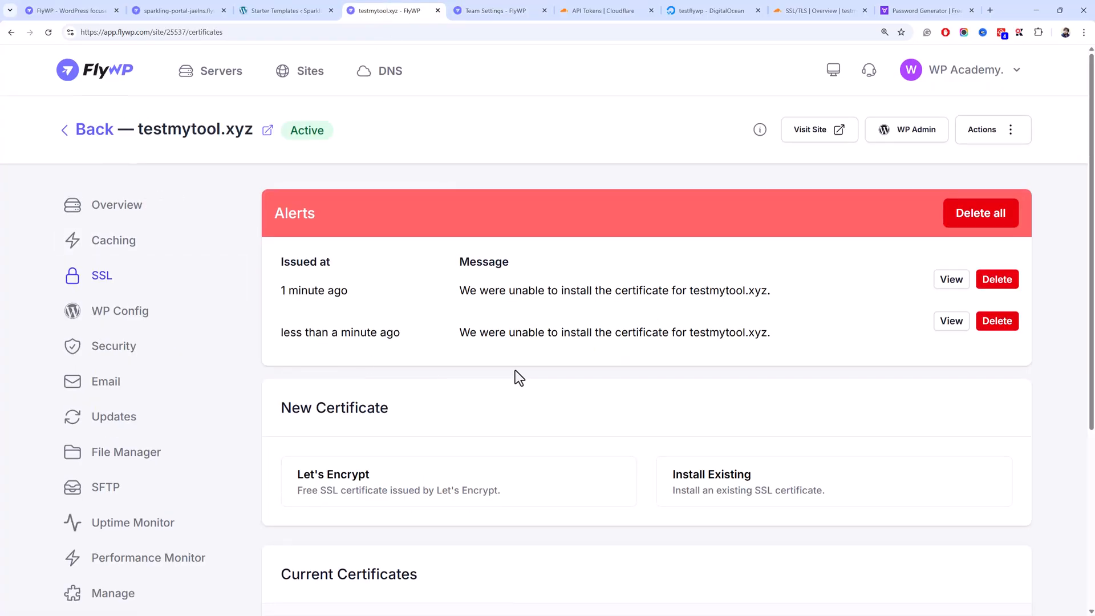
scroll(515, 373, "down", 3)
left_click(995, 59)
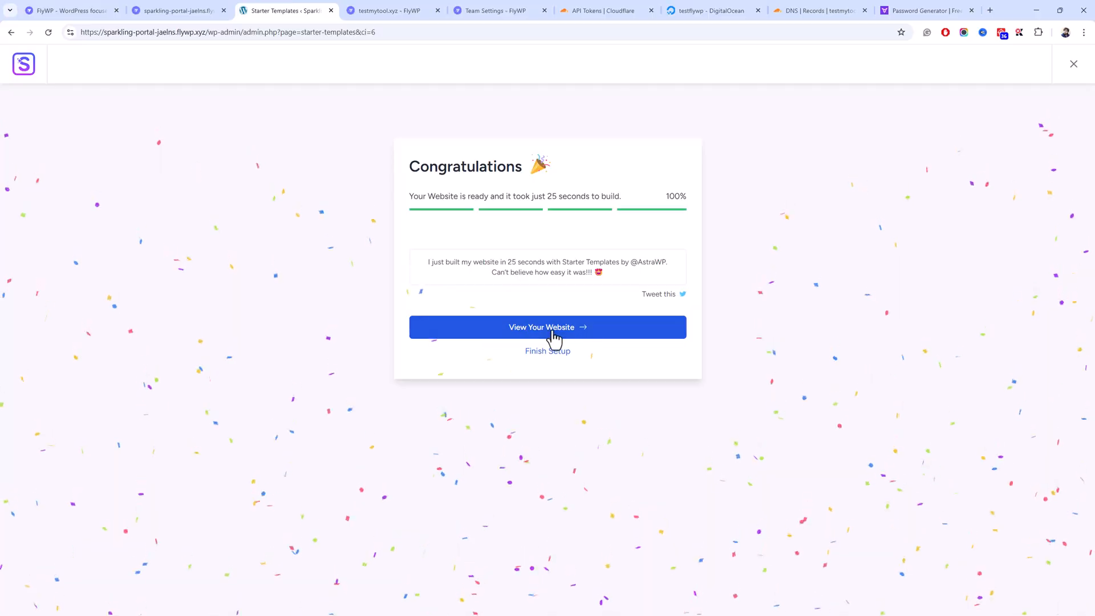
left_click(552, 331)
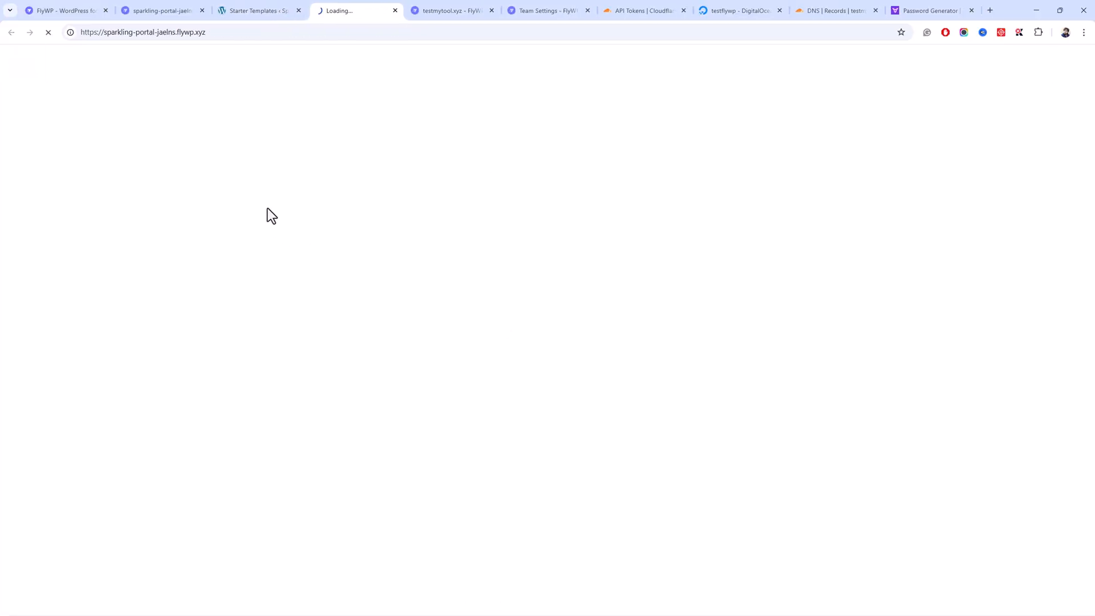
- Copy the site's web address and use it to open the WordPress dashboard
left_click(285, 29)
right_click(285, 28)
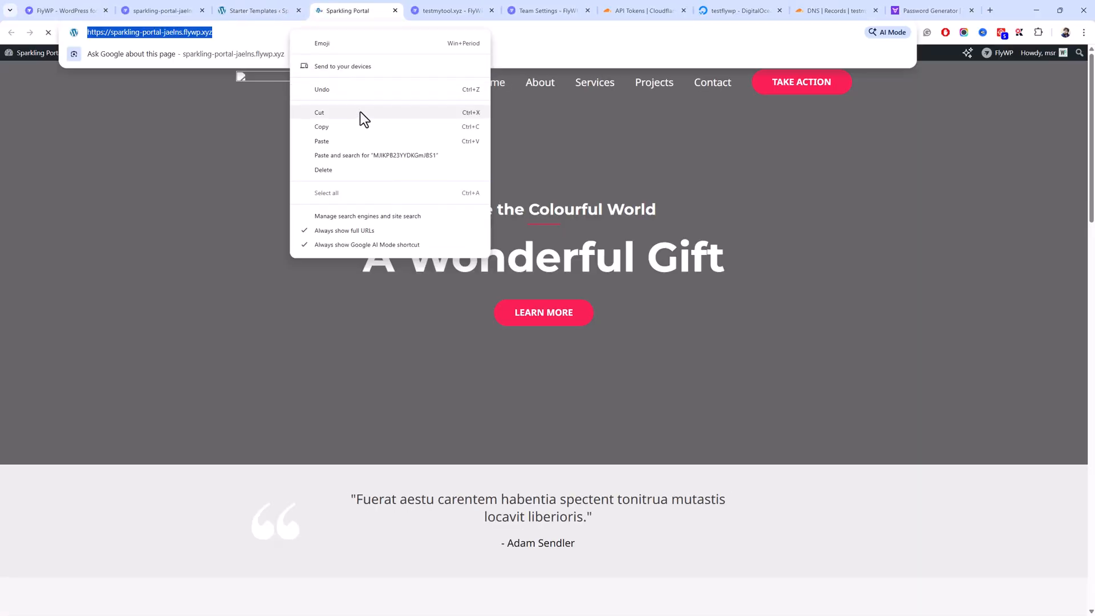
left_click(368, 126)
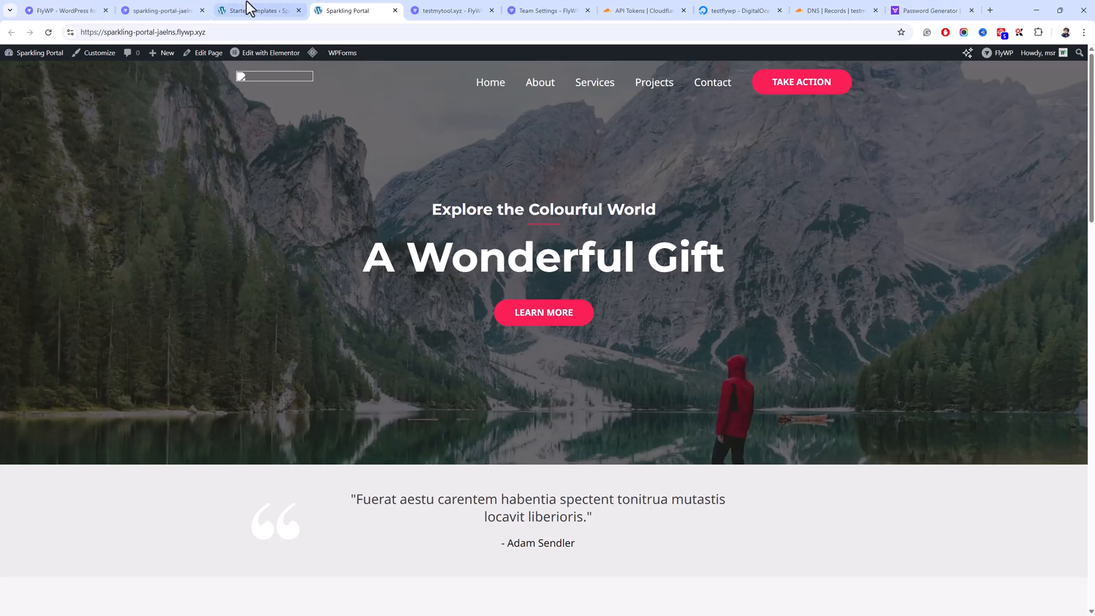
left_click(249, 9)
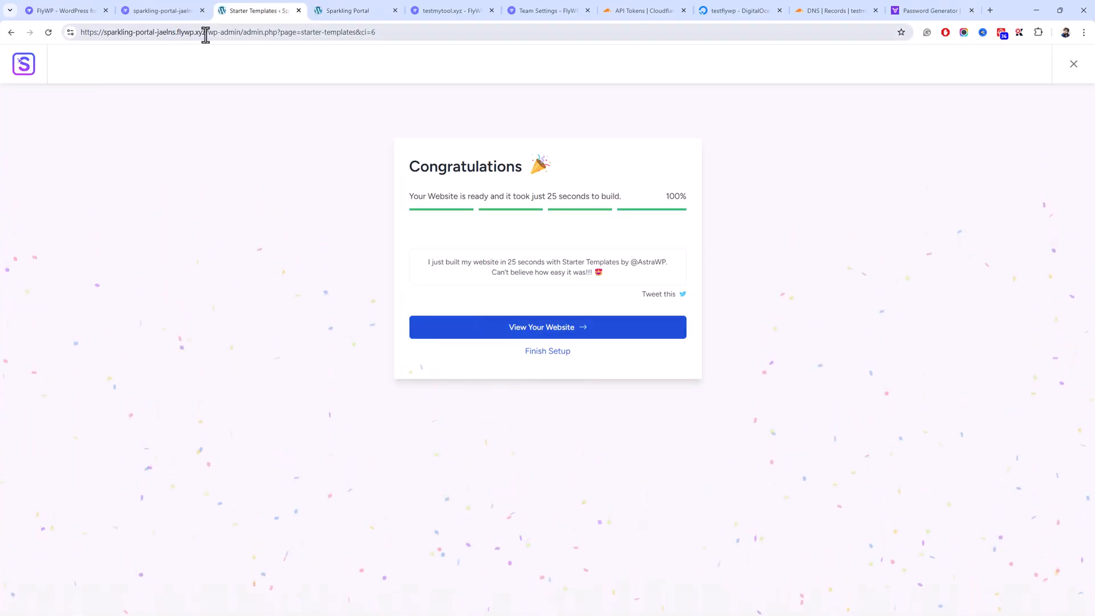
left_click_drag(243, 33, 521, 44)
type("a")
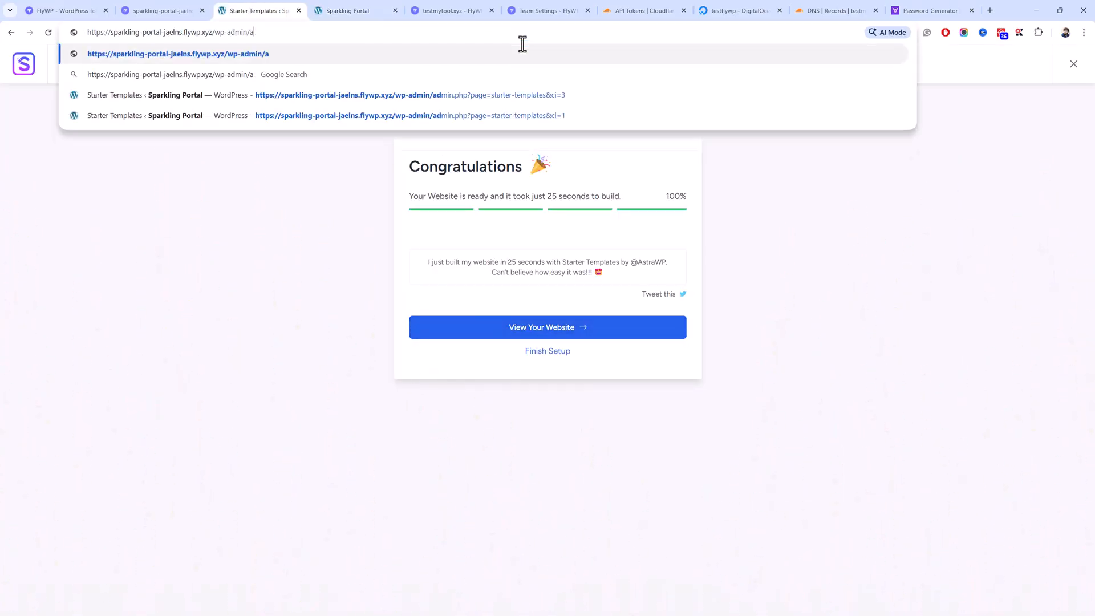
key("BackSpace")
key("Return")
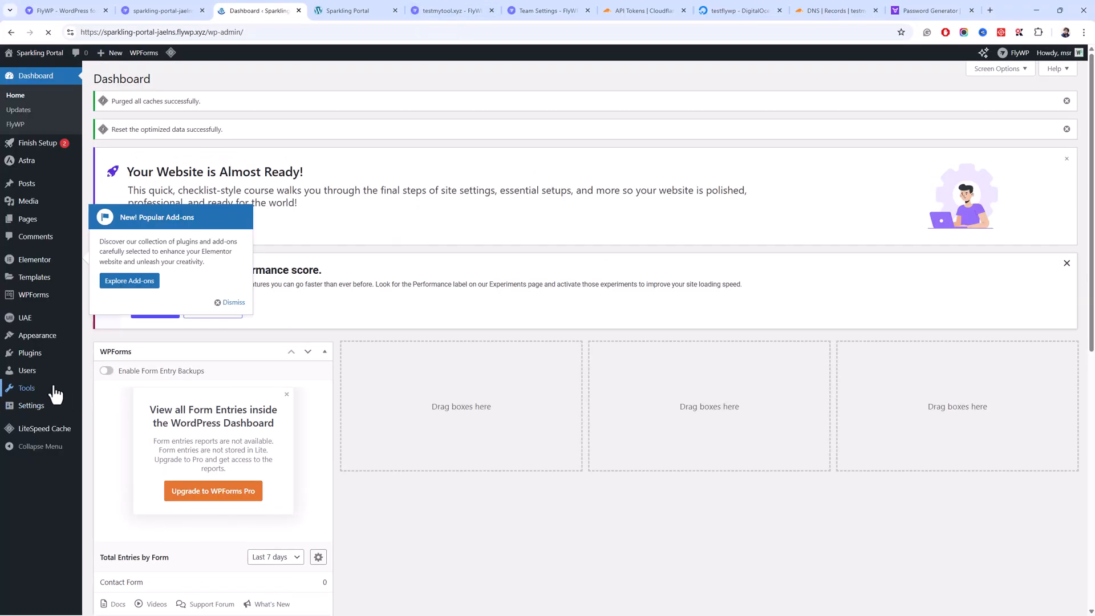
- Save the Post name permalink structure and reload the live Sparkling Portal front page
left_click(129, 481)
scroll(205, 325, "down", 1)
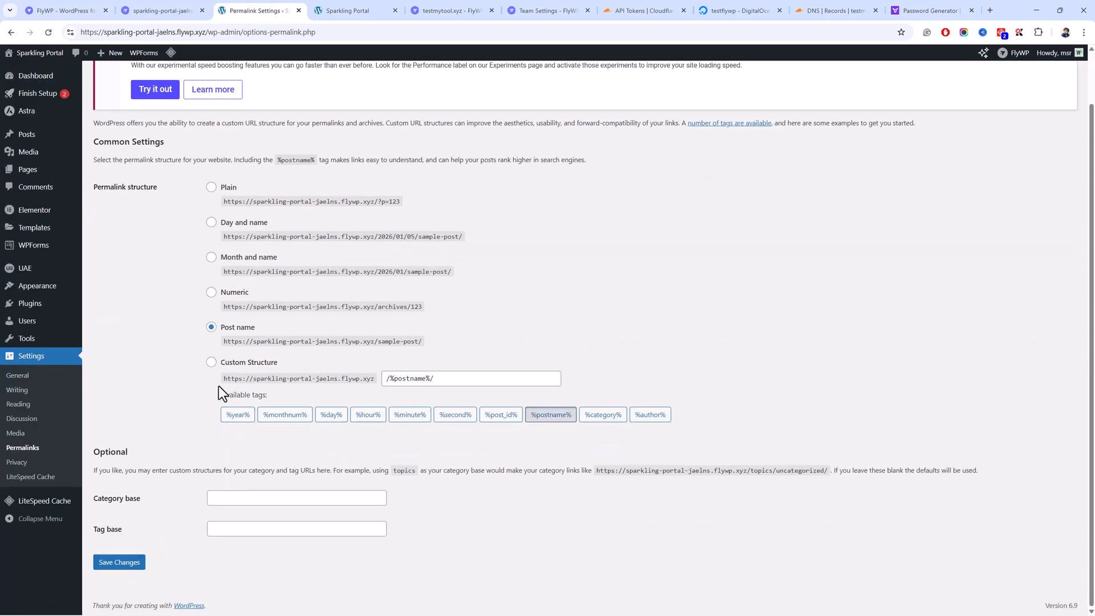
left_click(122, 566)
left_click(349, 11)
left_click(353, 29)
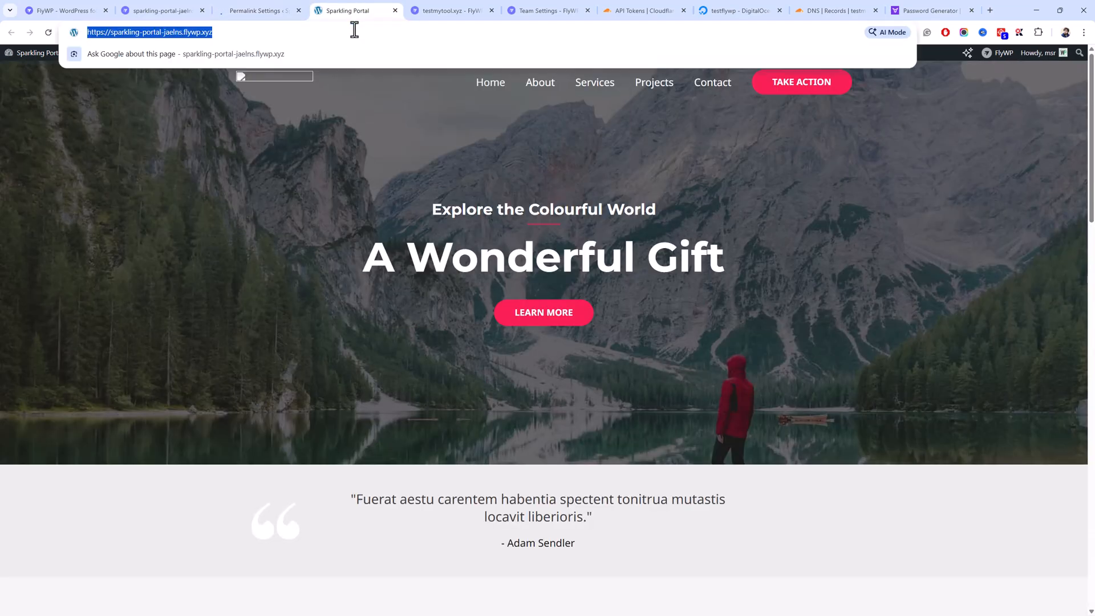
key("Return")
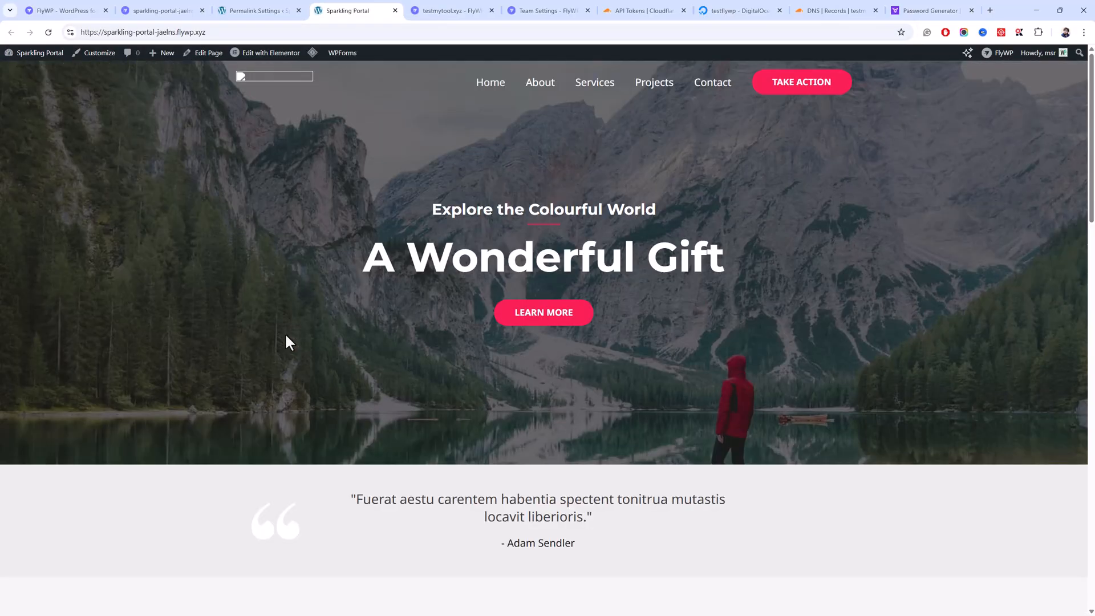
left_click(313, 31)
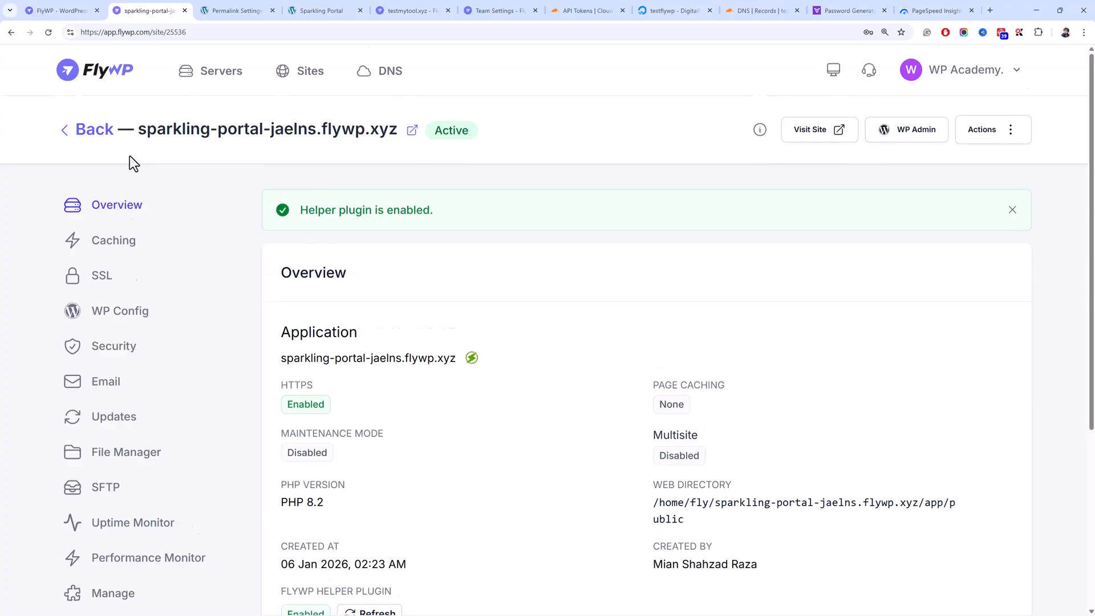
- Review the sparkling-portal site overview and open its Caching settings
scroll(147, 177, "down", 4)
scroll(203, 269, "up", 4)
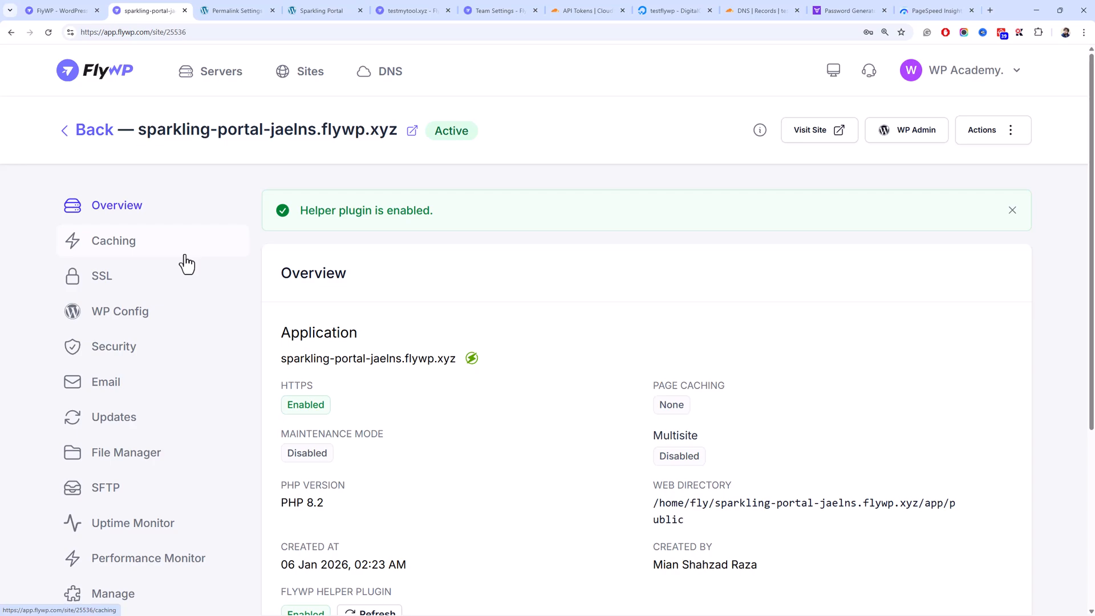
scroll(166, 232, "down", 3)
scroll(221, 208, "up", 3)
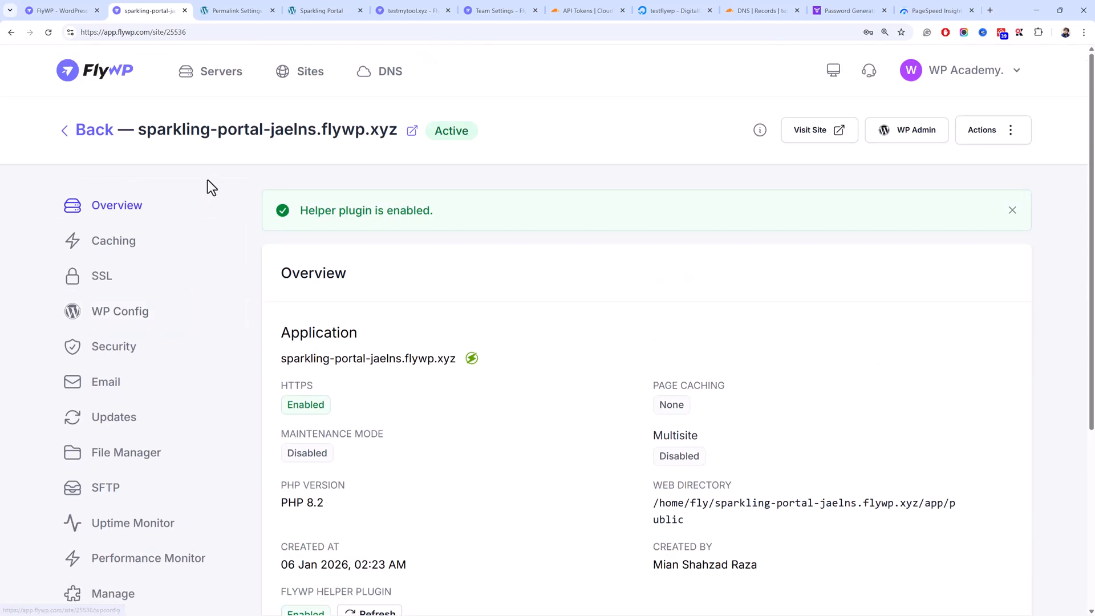
left_click(165, 244)
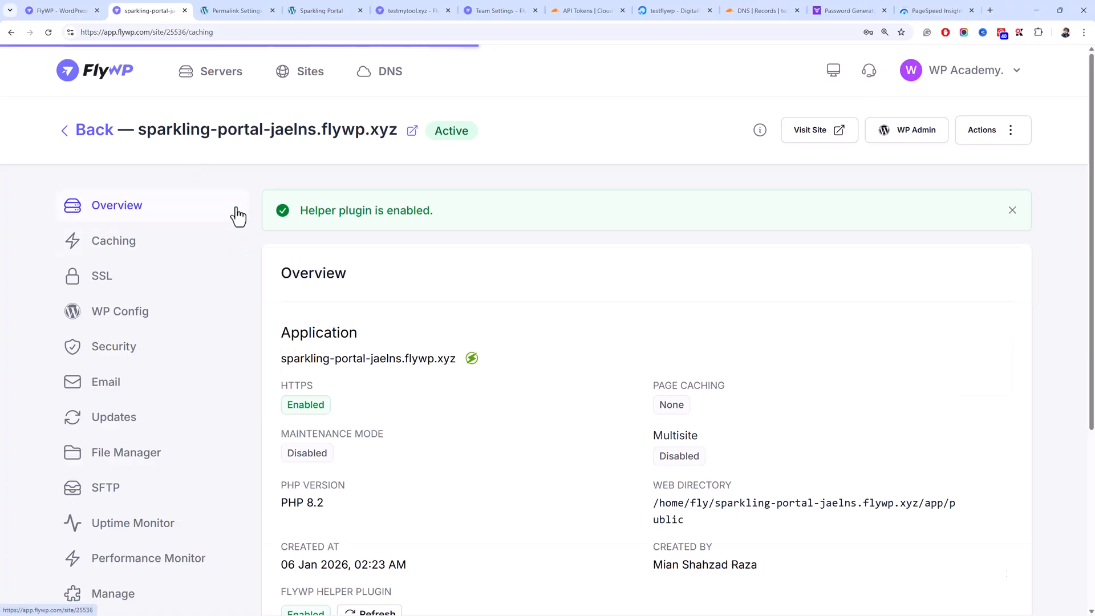
scroll(387, 290, "down", 5)
scroll(386, 274, "up", 3)
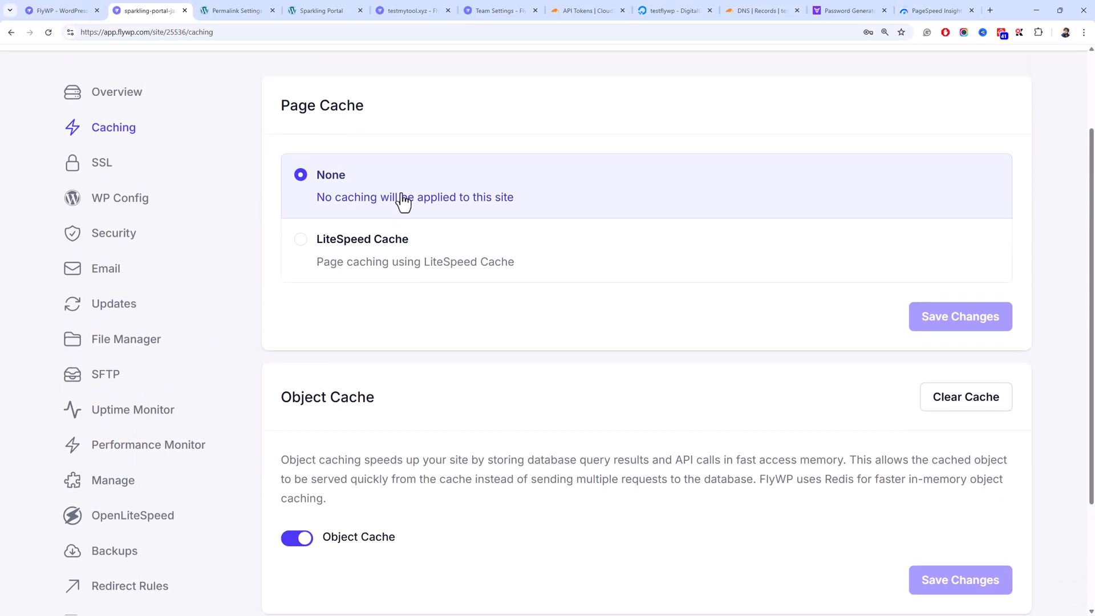
- Select LiteSpeed Cache as the page cache and save, leaving Object Cache enabled
left_click(374, 242)
left_click(951, 316)
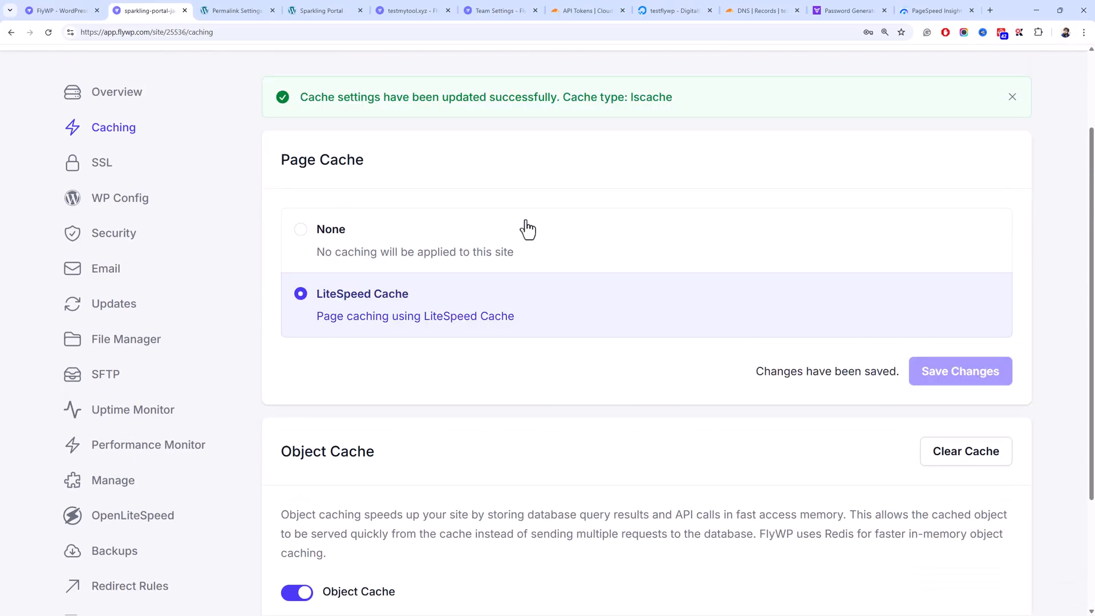
scroll(525, 227, "down", 3)
scroll(516, 223, "up", 2)
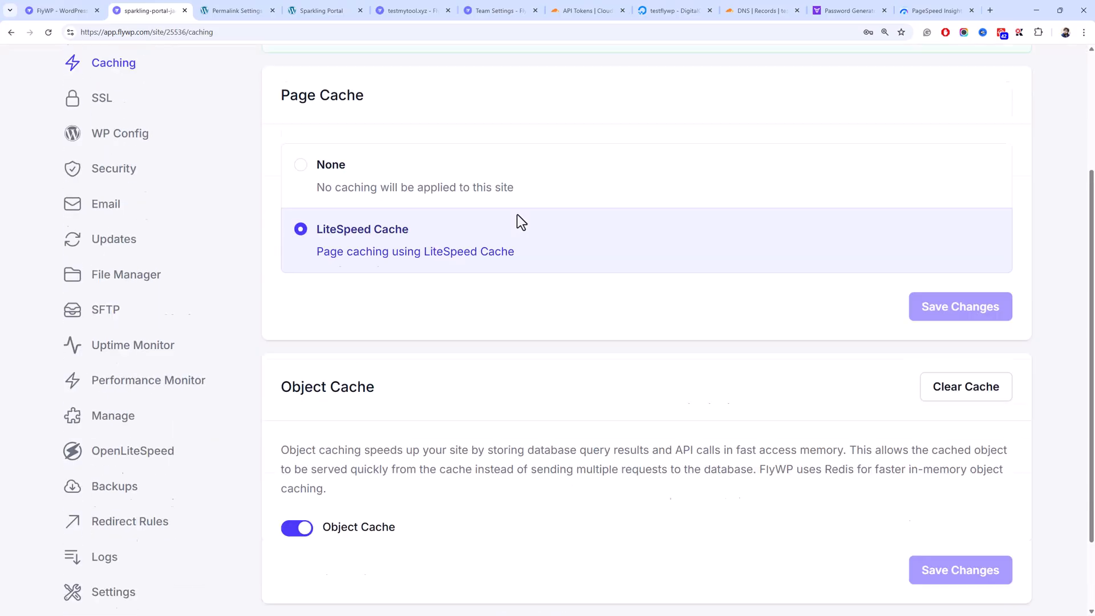
scroll(457, 273, "down", 3)
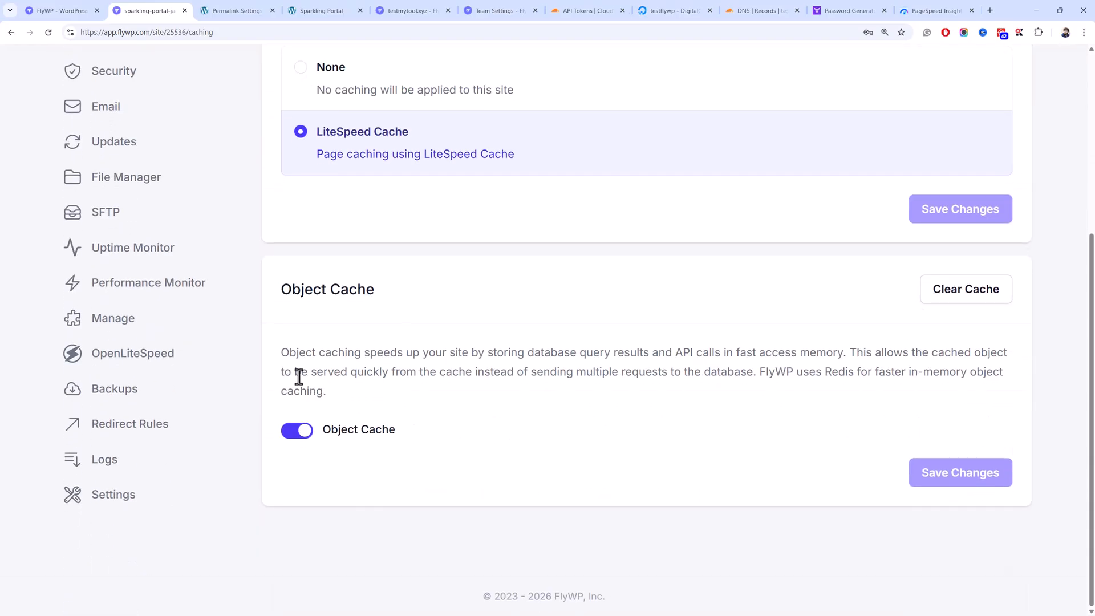
scroll(296, 375, "up", 3)
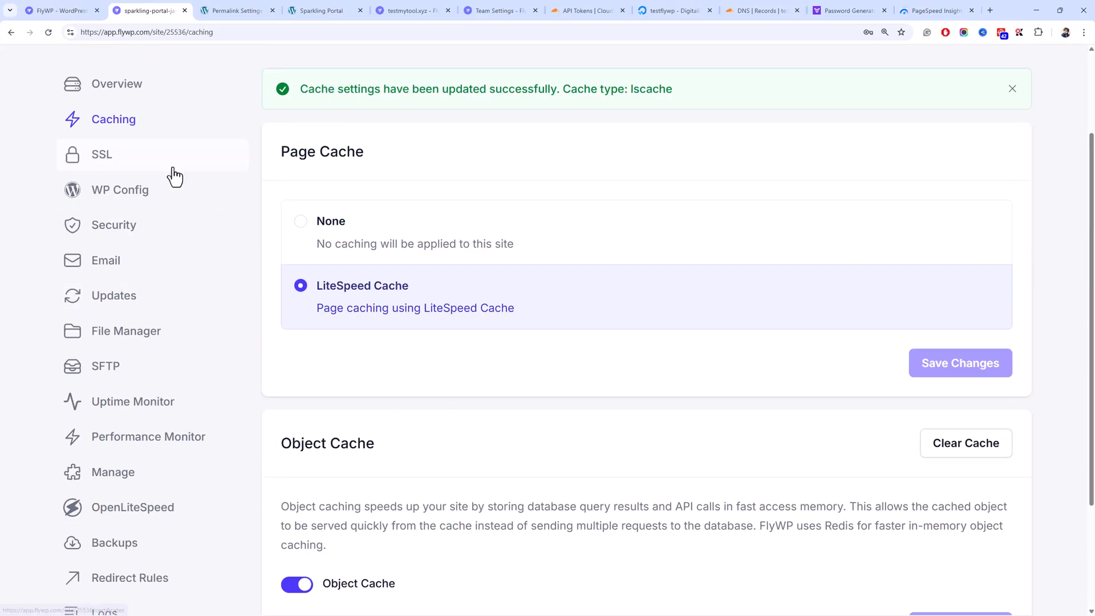
- Open sparkling-portal's SSL certificates page showing its Let's Encrypt certificate
left_click(173, 170)
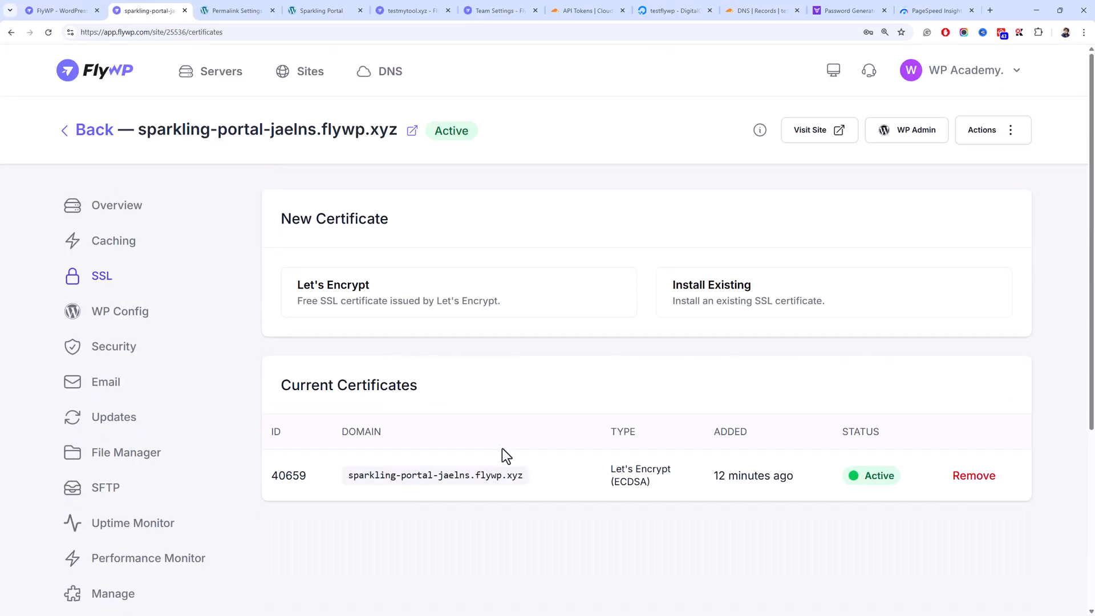
left_click_drag(515, 483, 387, 482)
left_click(664, 395)
- Delete the failed-certificate alert on testmytool.xyz's SSL page
left_click(322, 11)
left_click(239, 10)
left_click(411, 10)
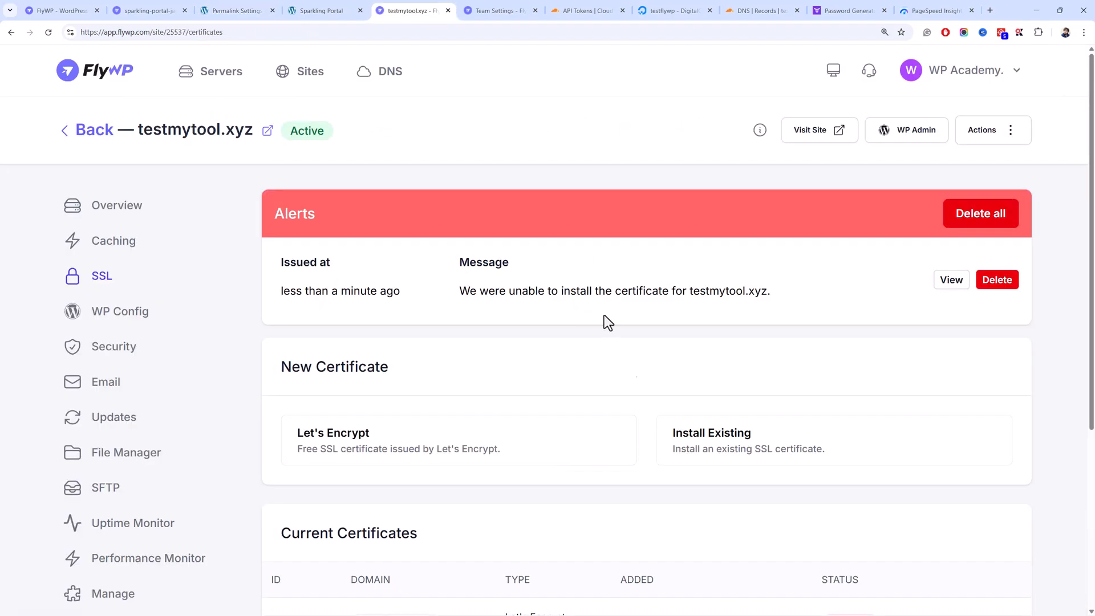
left_click(1010, 279)
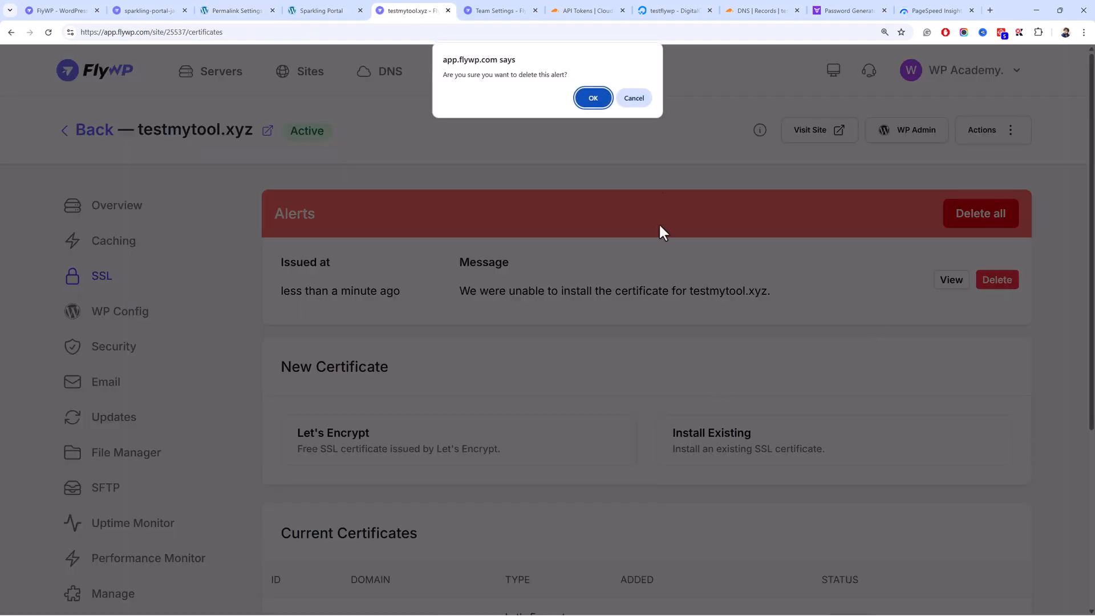
left_click(608, 106)
- Return to sparkling-portal's SSL certificates page
left_click(775, 12)
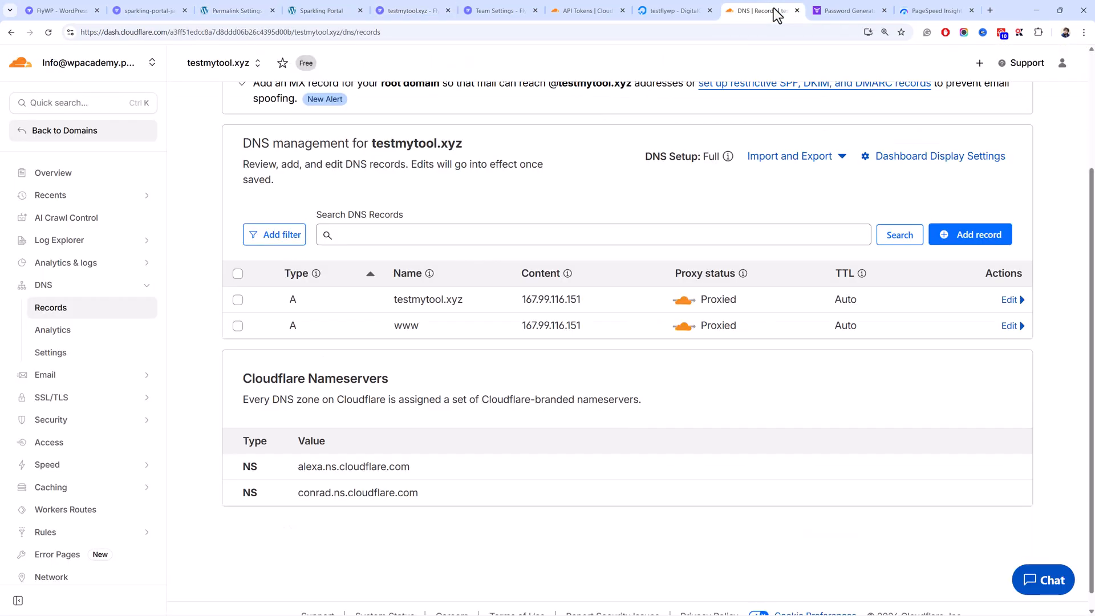
left_click(336, 10)
left_click(171, 11)
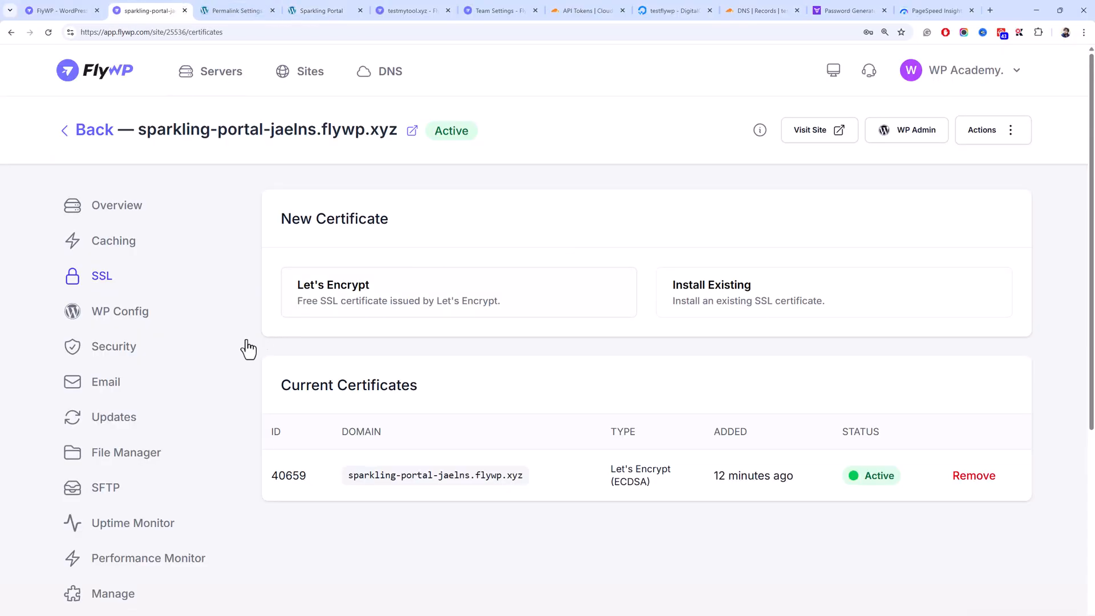
left_click(139, 308)
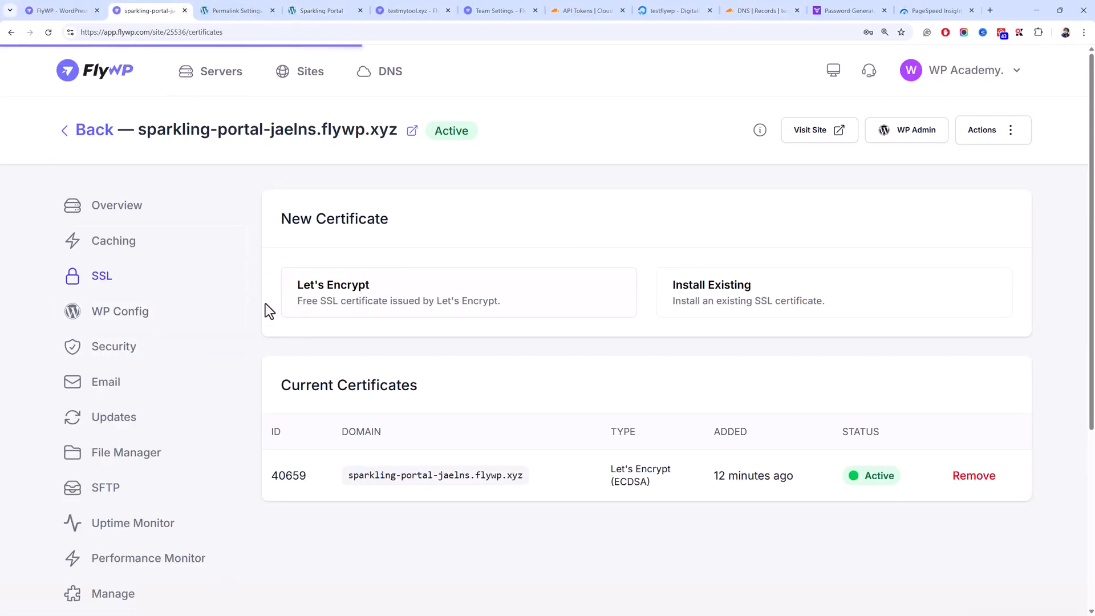
- Scroll through the WP Config Manager toggles, confirming every debug and core-update option is off
scroll(287, 301, "down", 3)
scroll(288, 308, "up", 3)
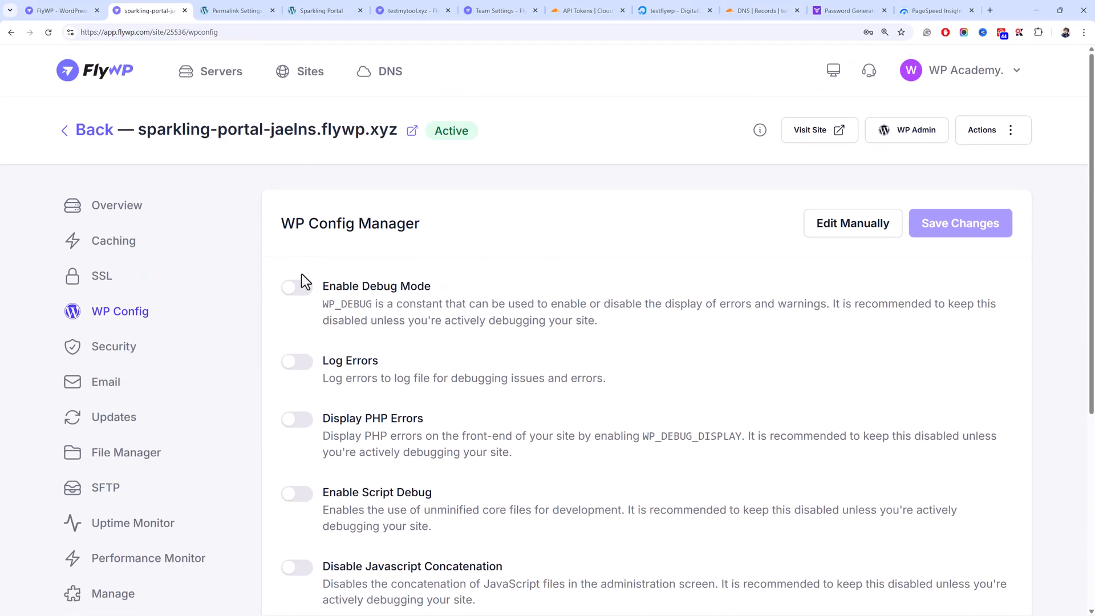
scroll(290, 284, "down", 3)
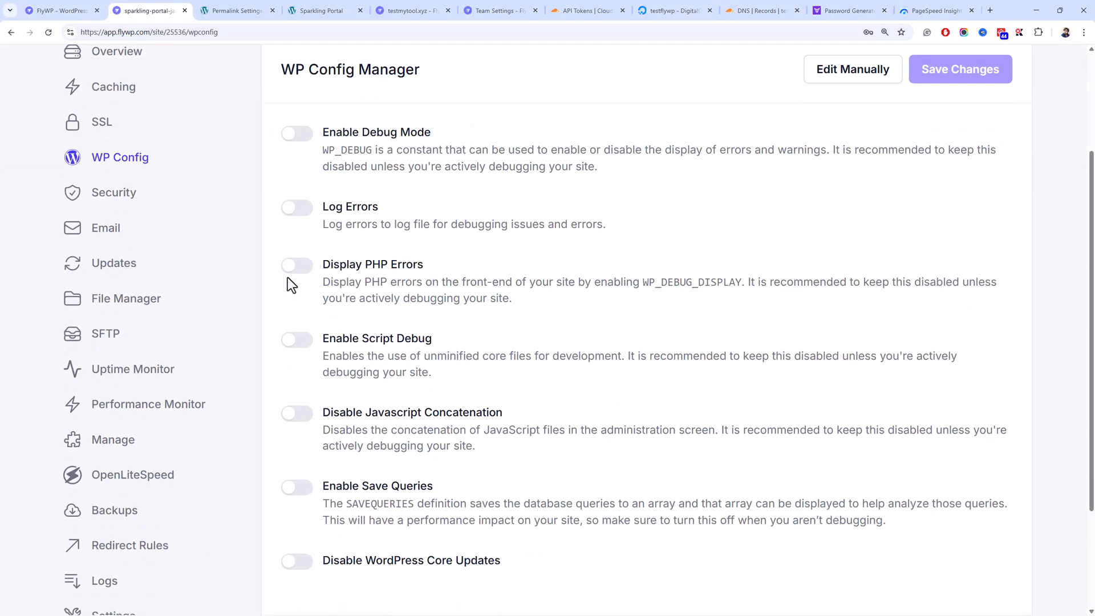
scroll(303, 274, "up", 3)
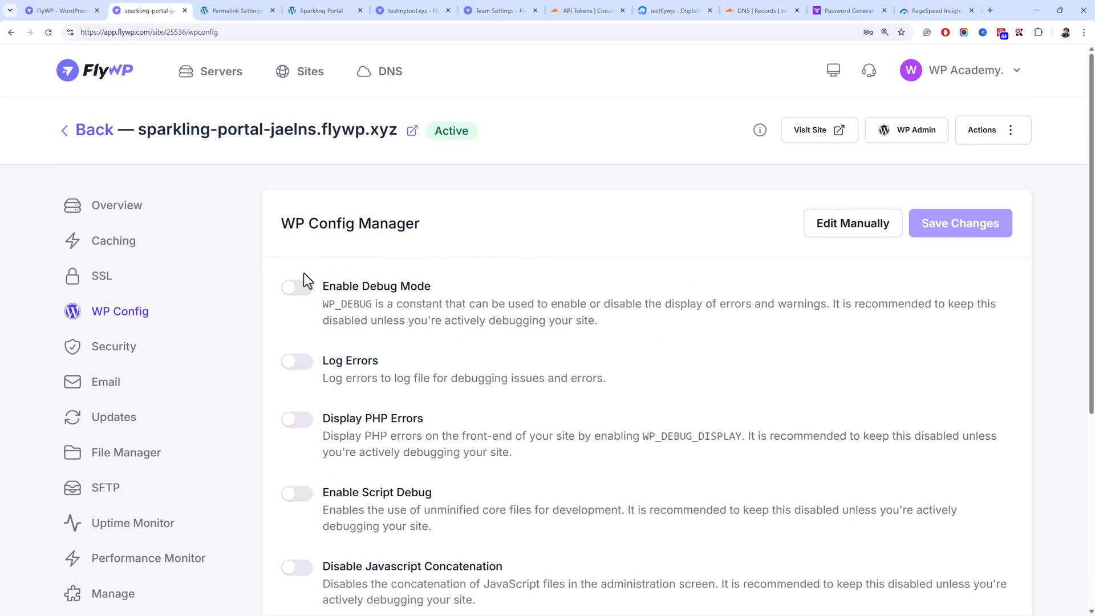
scroll(303, 273, "down", 3)
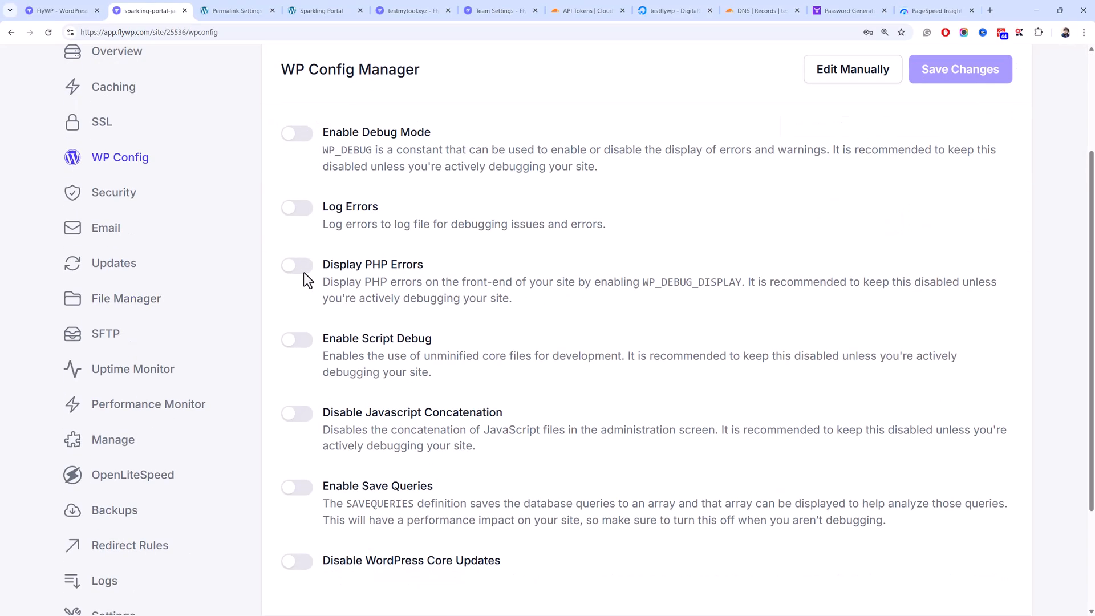
scroll(303, 273, "up", 3)
scroll(304, 273, "down", 5)
scroll(304, 274, "up", 5)
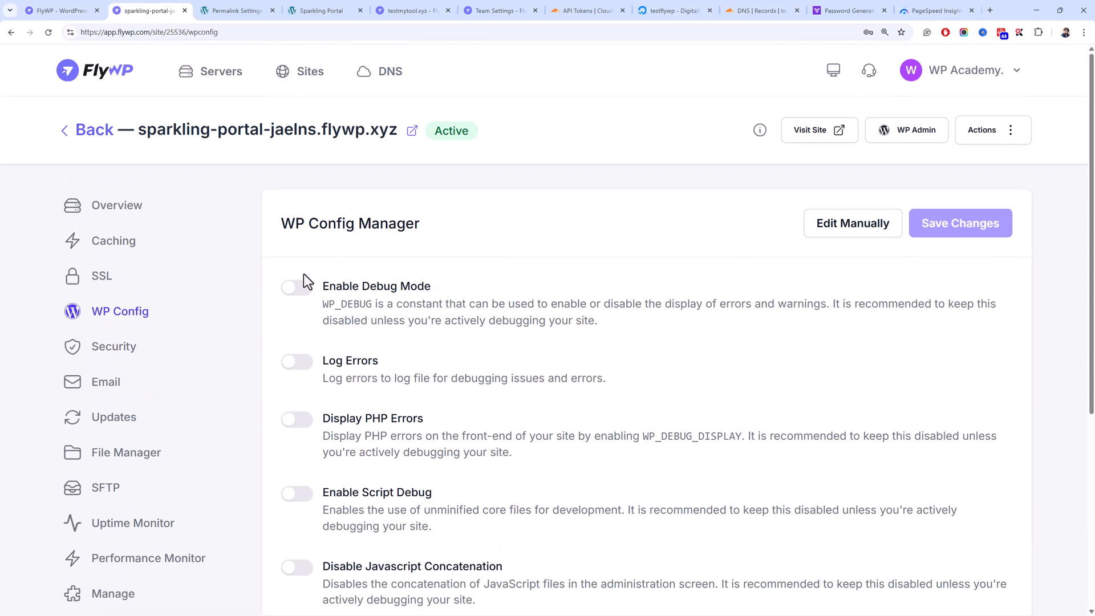
scroll(299, 263, "down", 3)
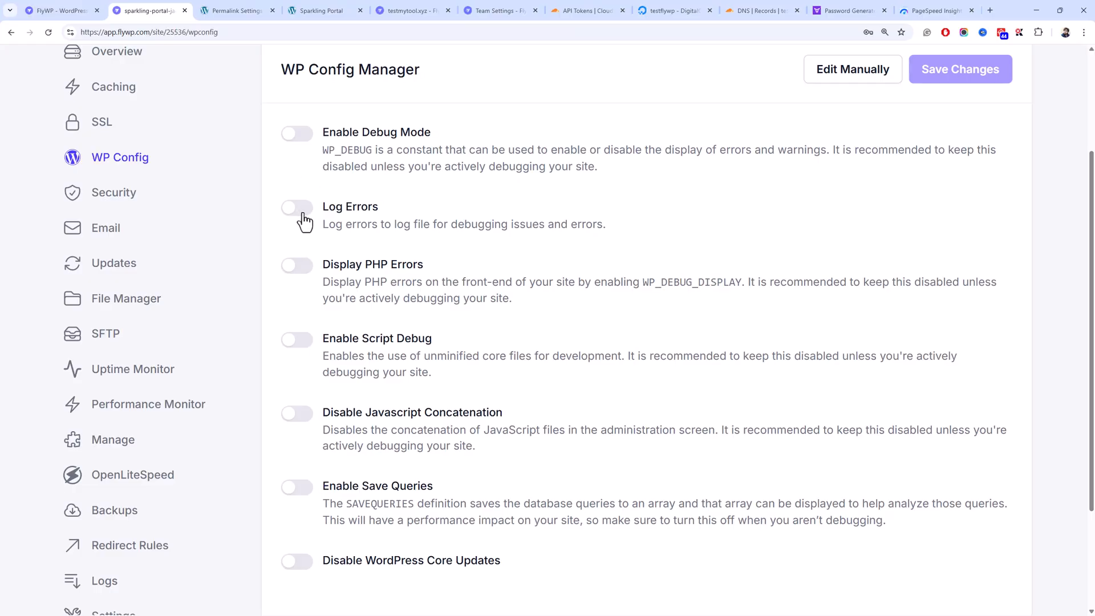
scroll(304, 219, "down", 3)
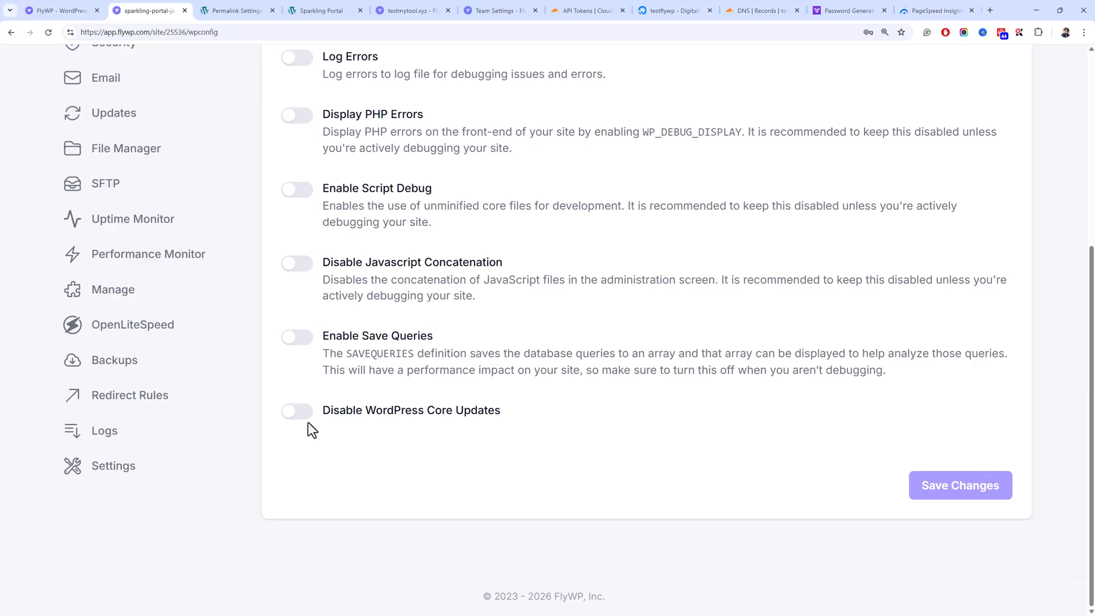
scroll(293, 391, "up", 5)
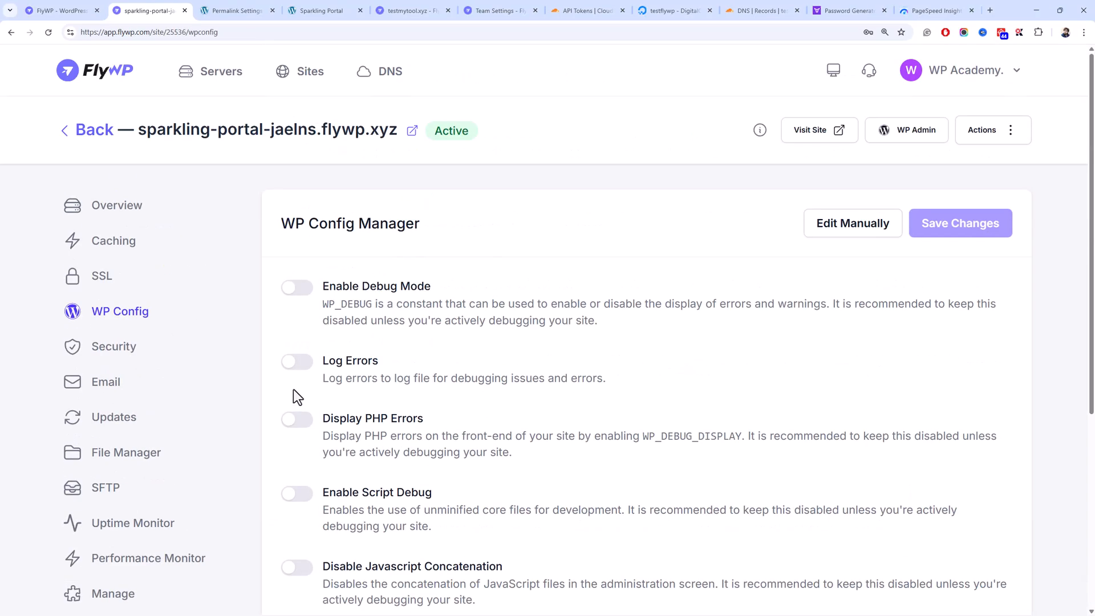
- Inspect wp-config.php in the manual editor, cancel without saving, and show the site's Actions list
left_click(879, 232)
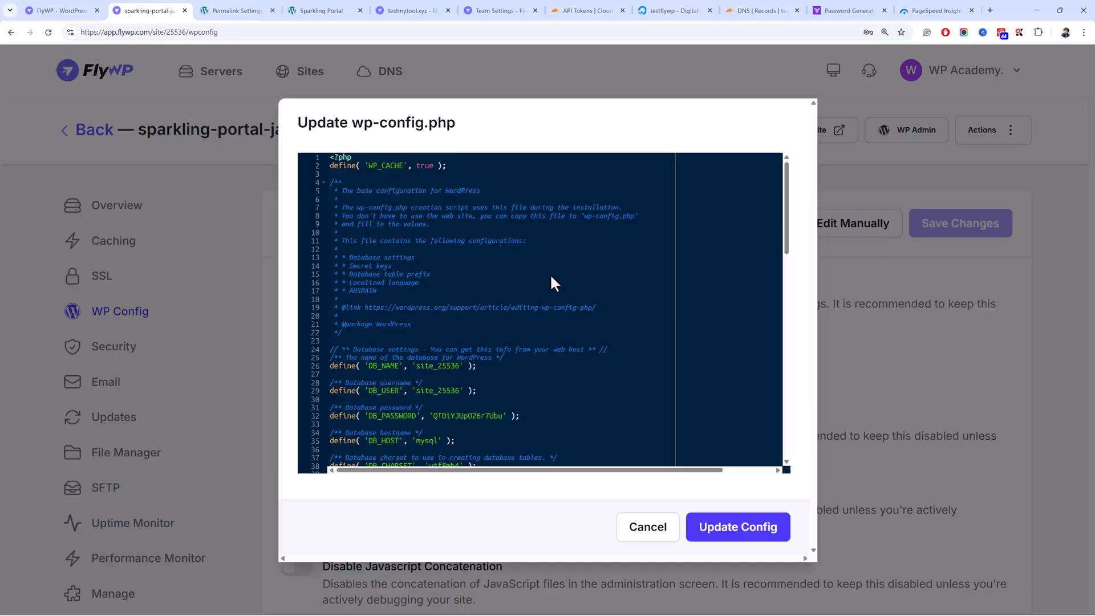
left_click(569, 257)
left_click_drag(787, 197, 770, 402)
left_click(736, 395)
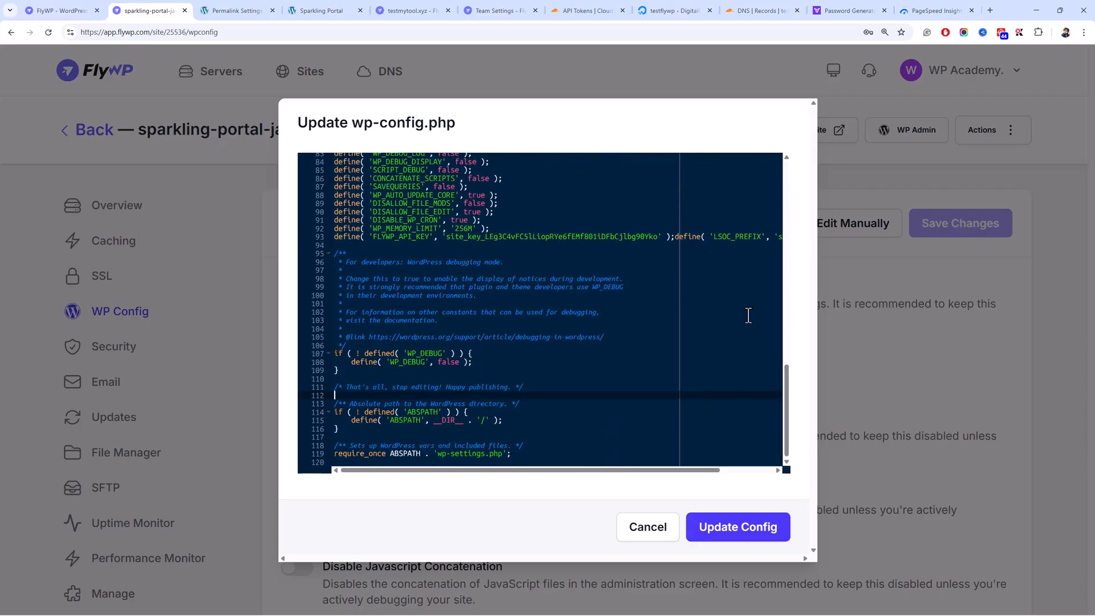
left_click(642, 525)
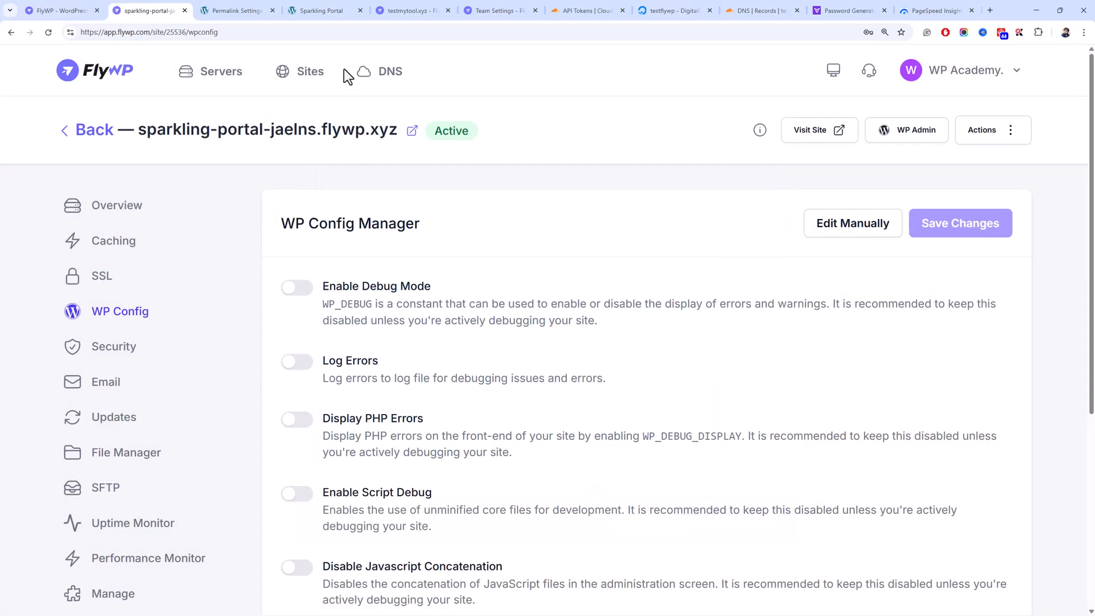
mouse_move(361, 12)
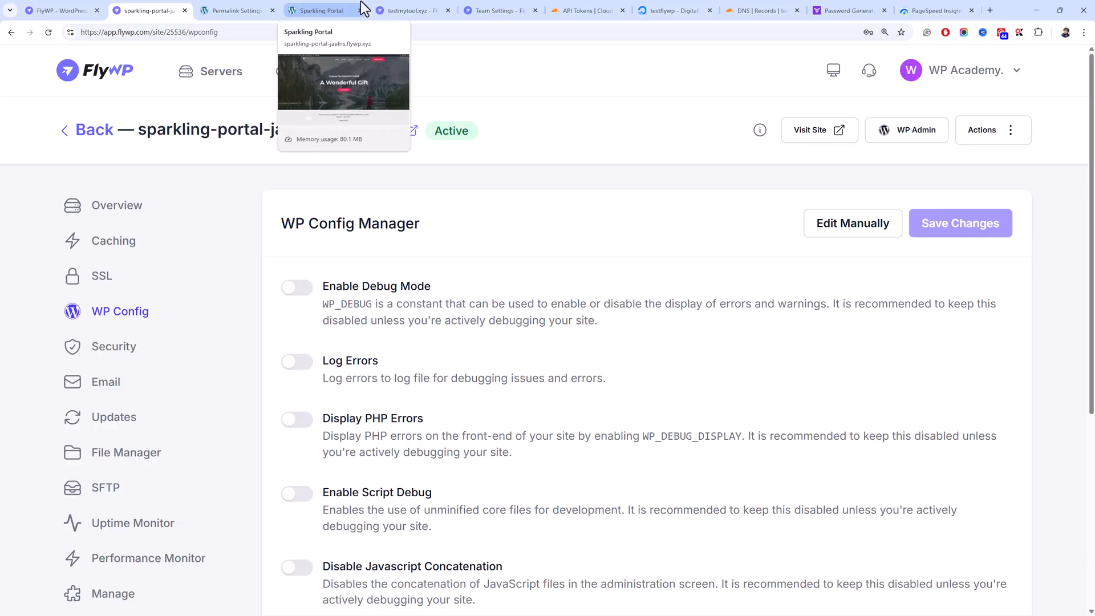
left_click(1013, 136)
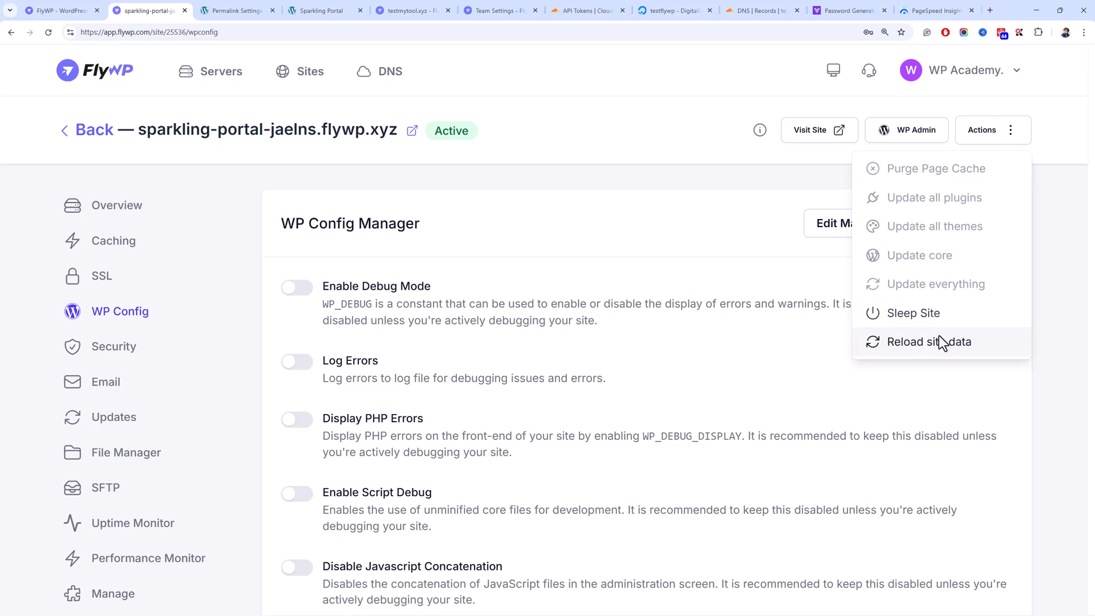
- Enable the automated daily integrity scan in the site's Security settings
left_click(491, 199)
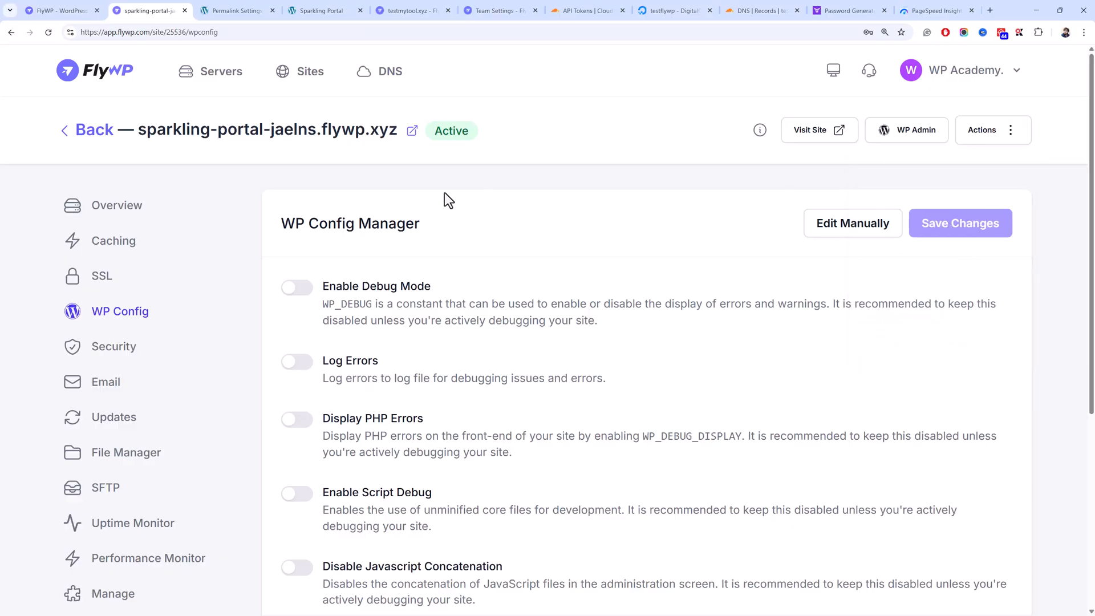
left_click(66, 361)
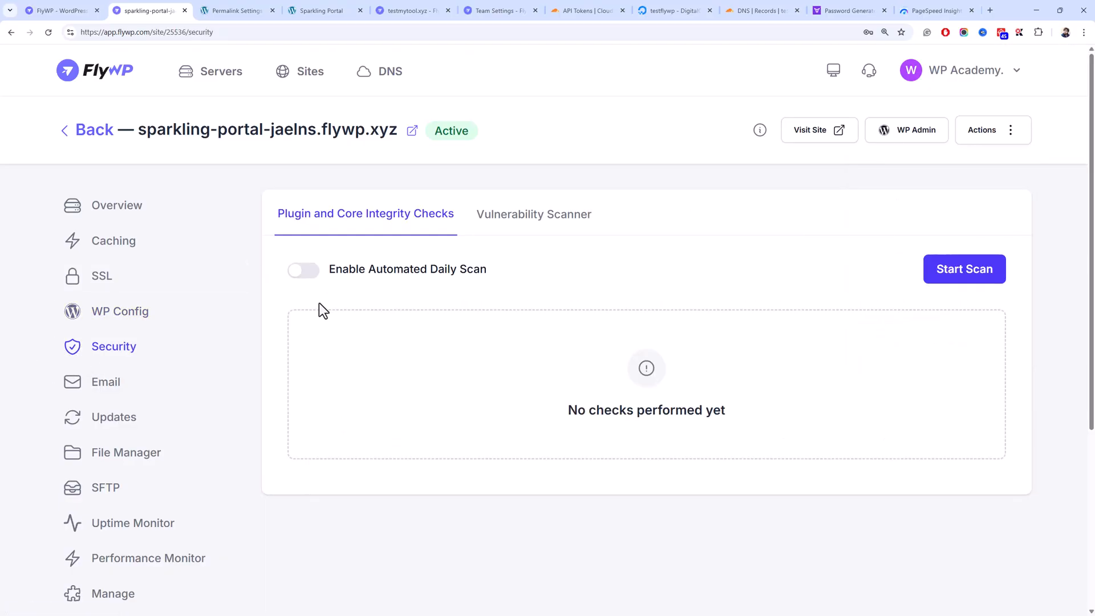
left_click(298, 276)
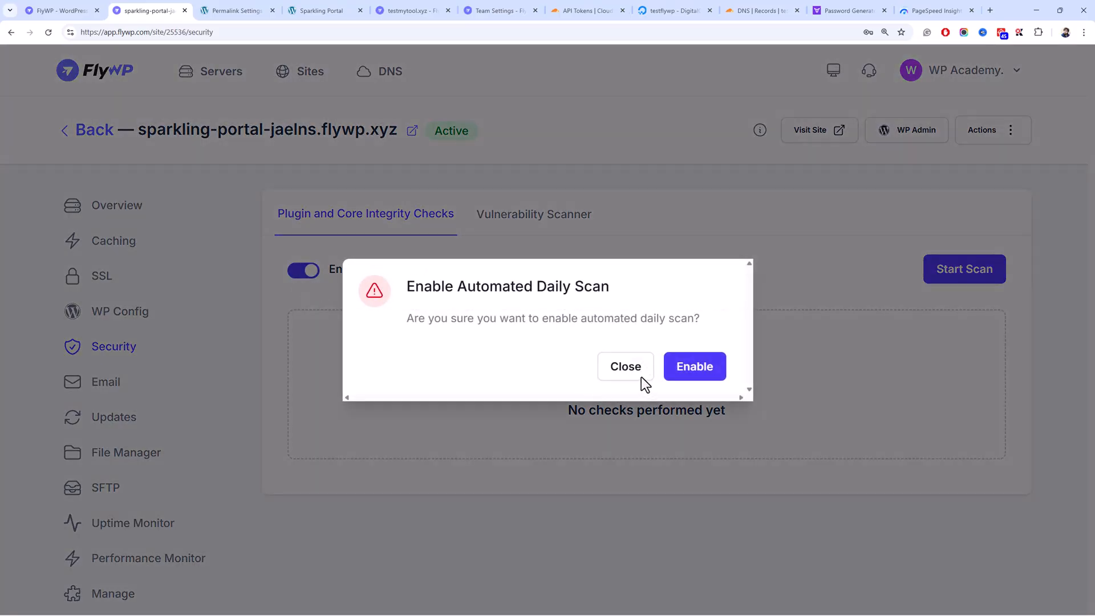
left_click(682, 370)
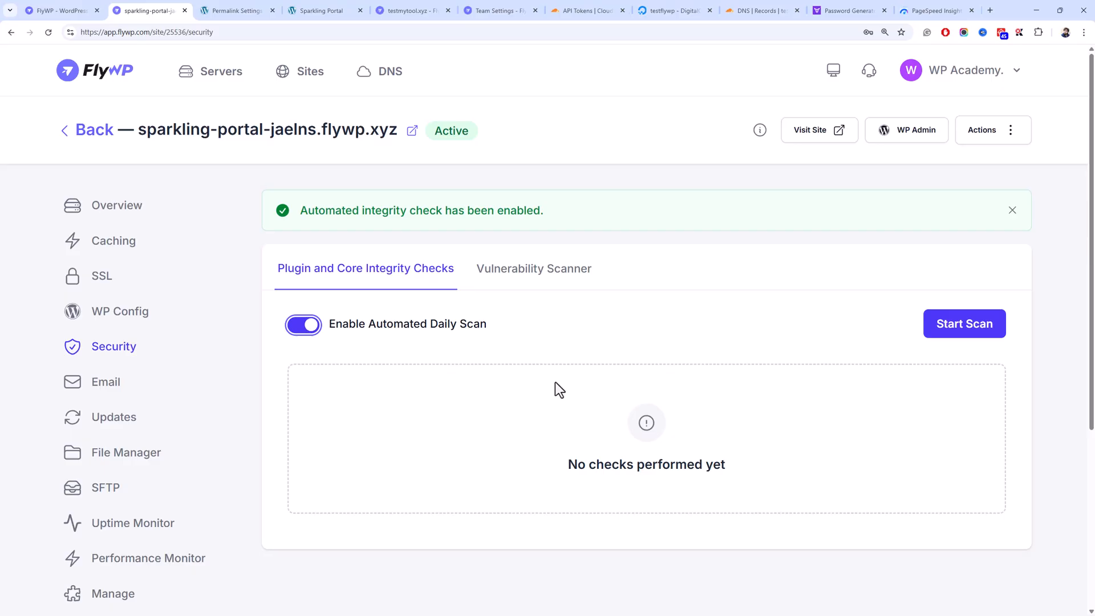
scroll(275, 201, "down", 3)
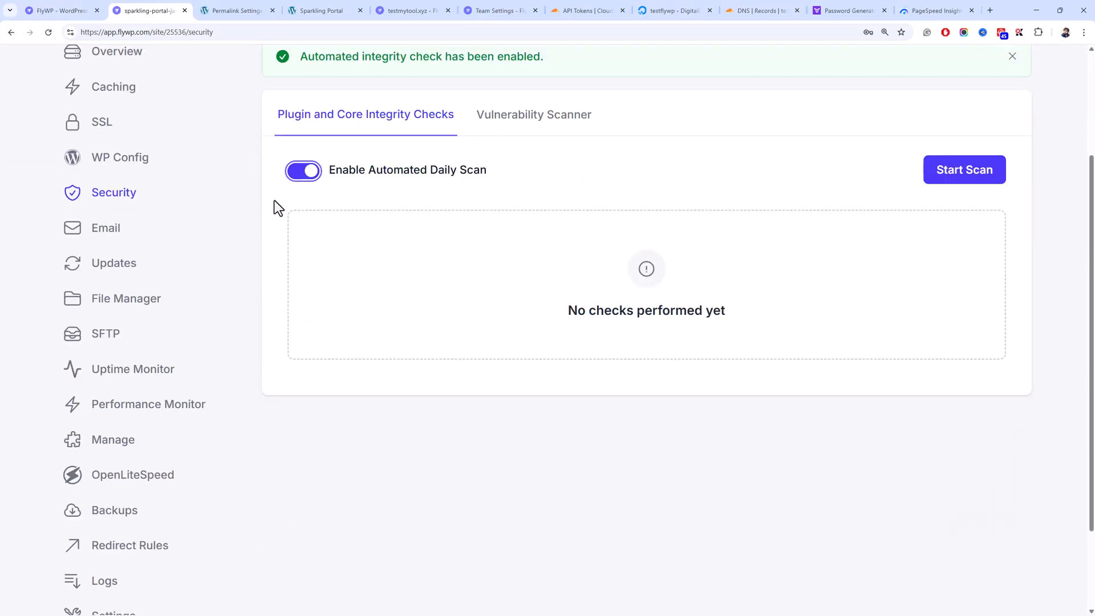
scroll(251, 211, "up", 3)
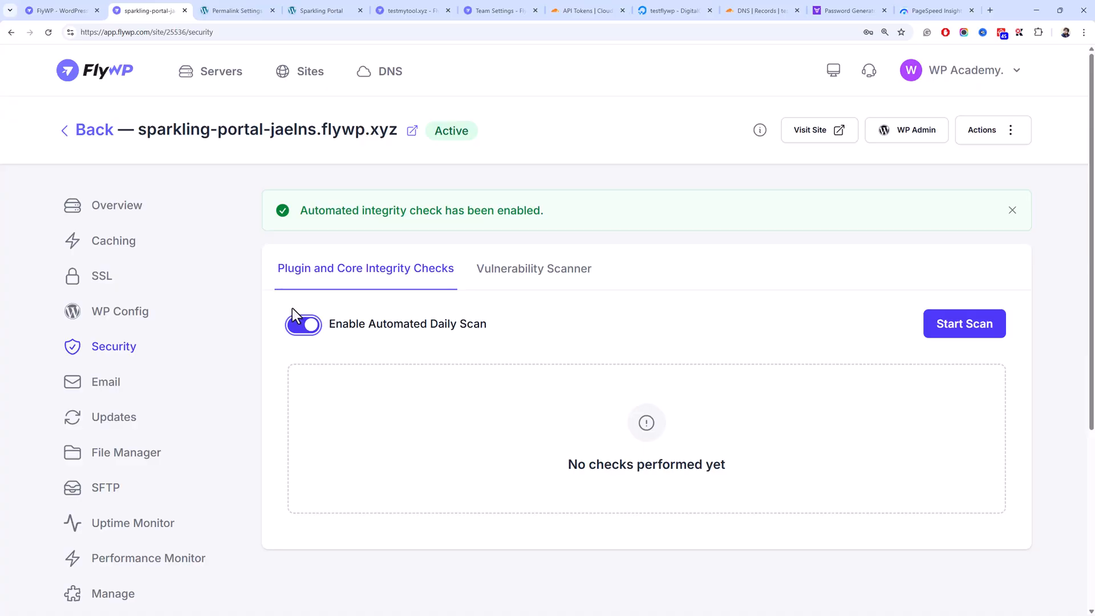
- Start a vulnerability scan from the Vulnerability Scanner tab
left_click(514, 269)
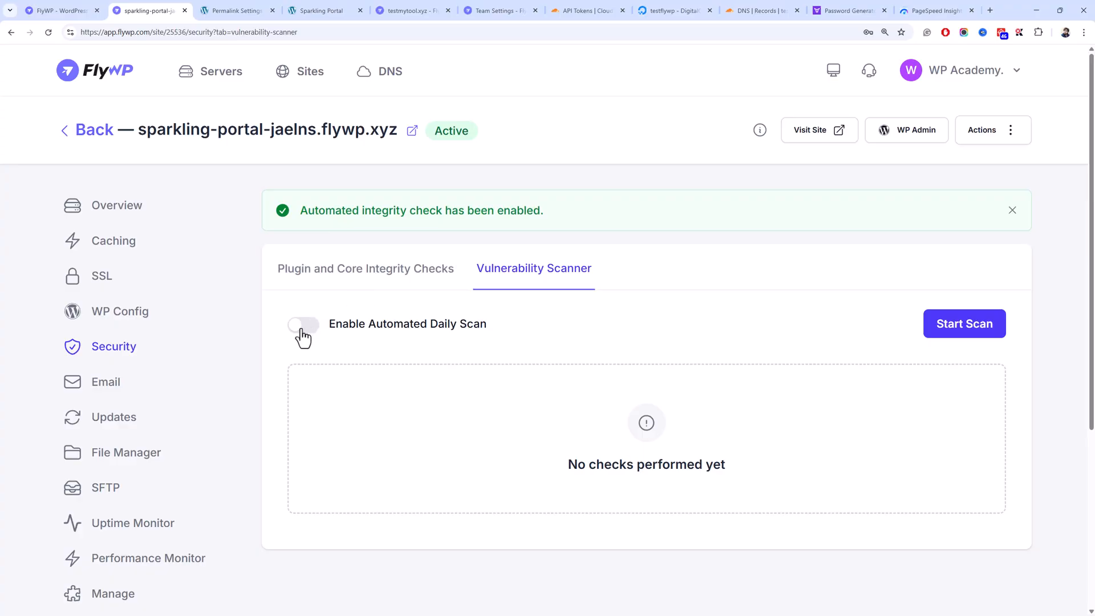
left_click(943, 331)
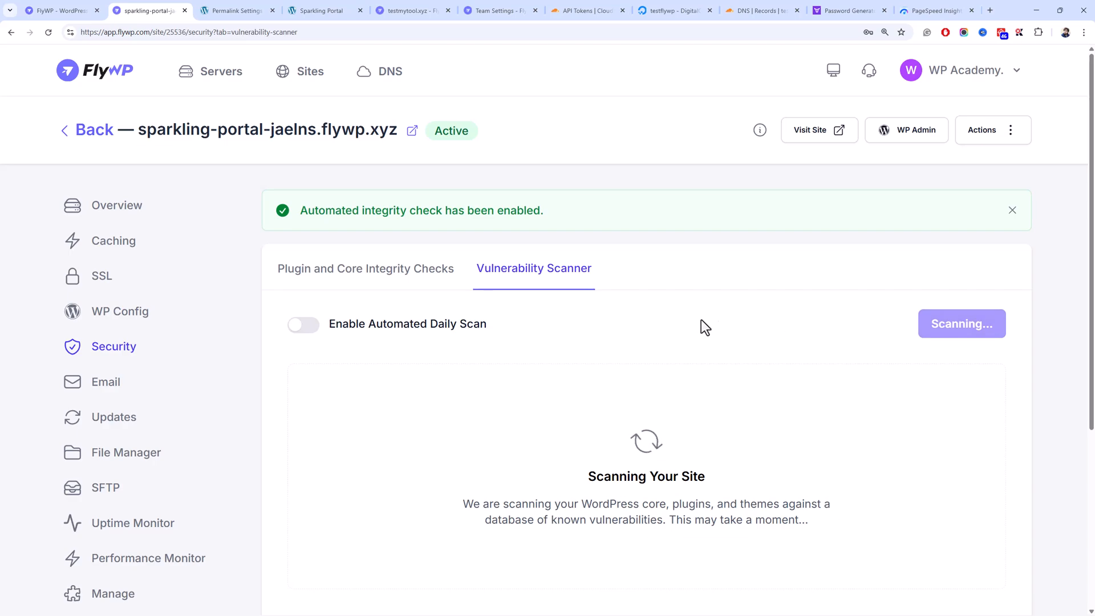
scroll(574, 323, "down", 5)
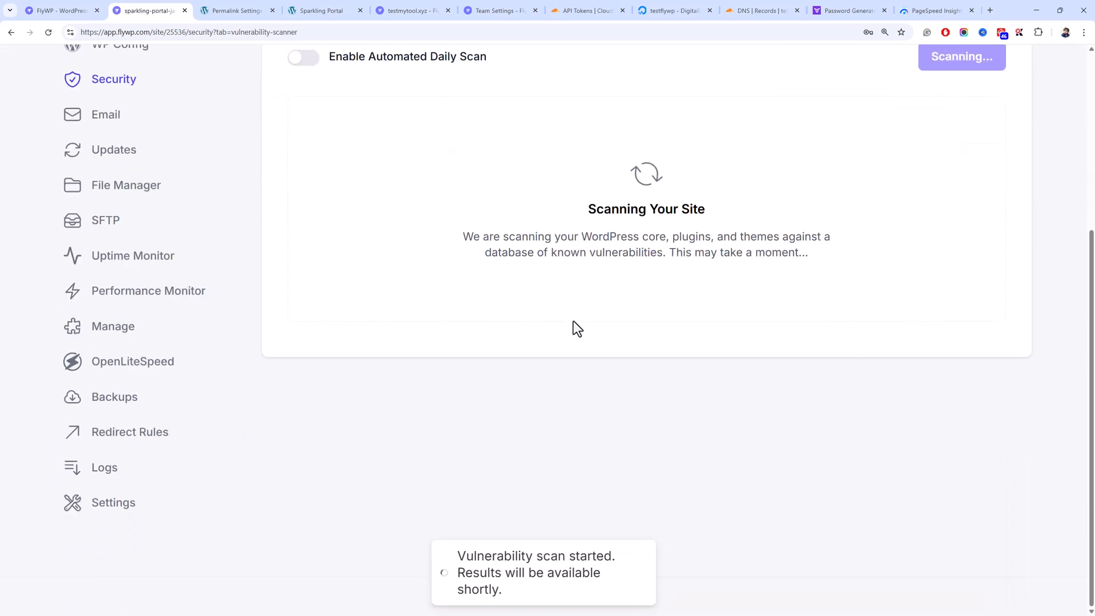
scroll(566, 320, "up", 3)
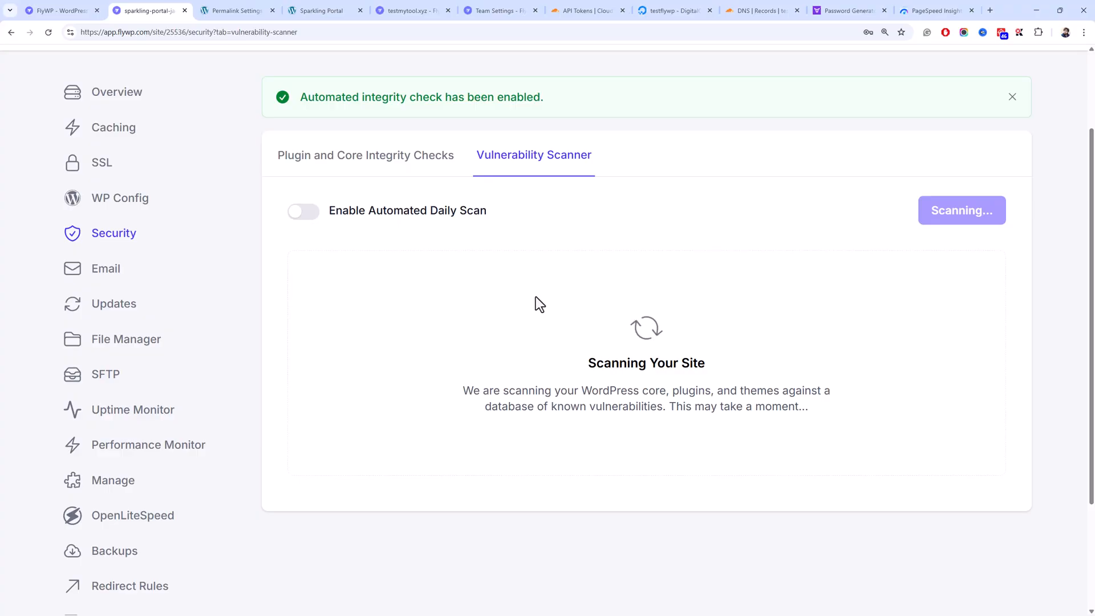
scroll(535, 296, "up", 2)
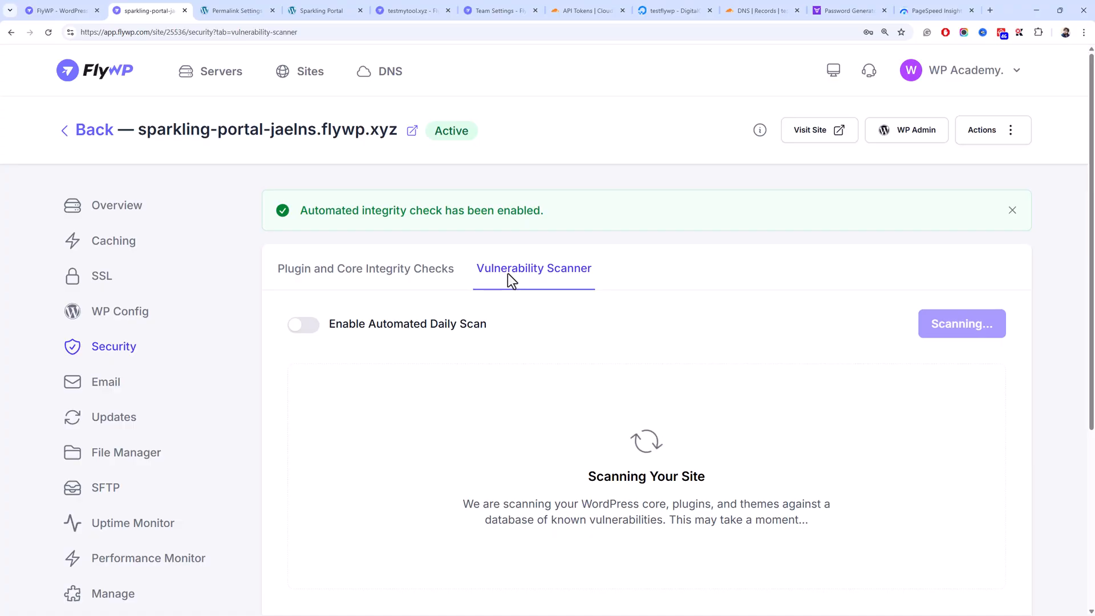
- Open the site's Email Sending settings and review the From Email and sender fields
left_click(171, 398)
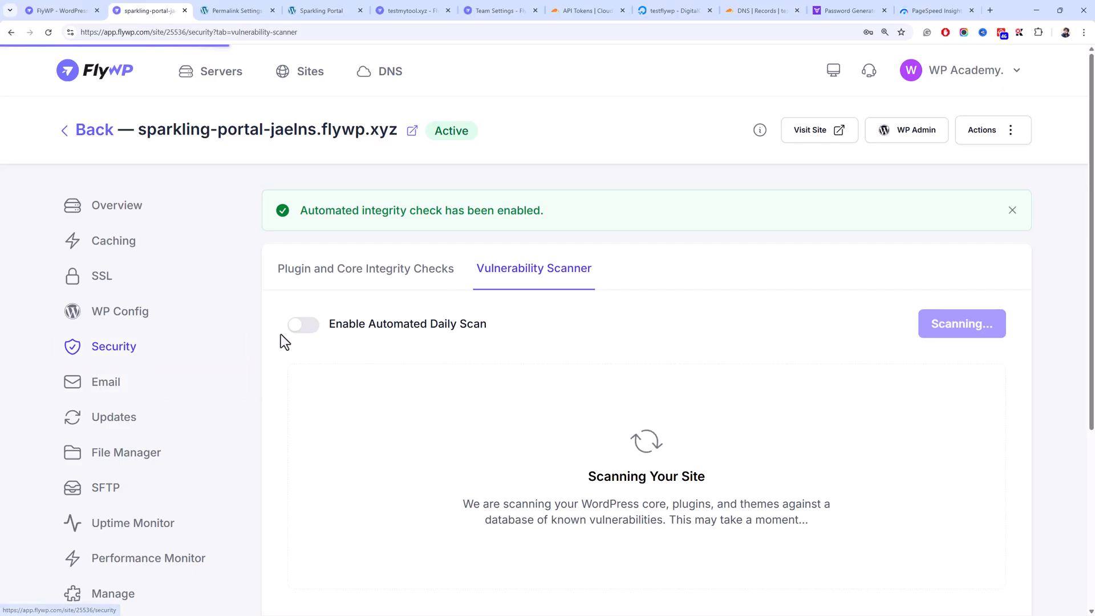
scroll(279, 299, "down", 3)
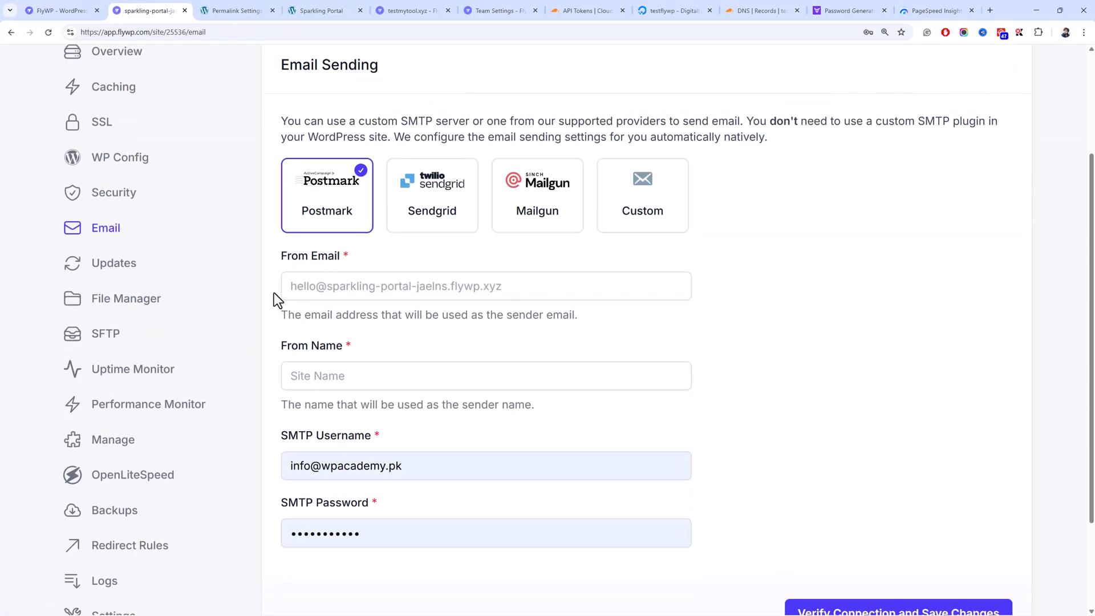
left_click(314, 284)
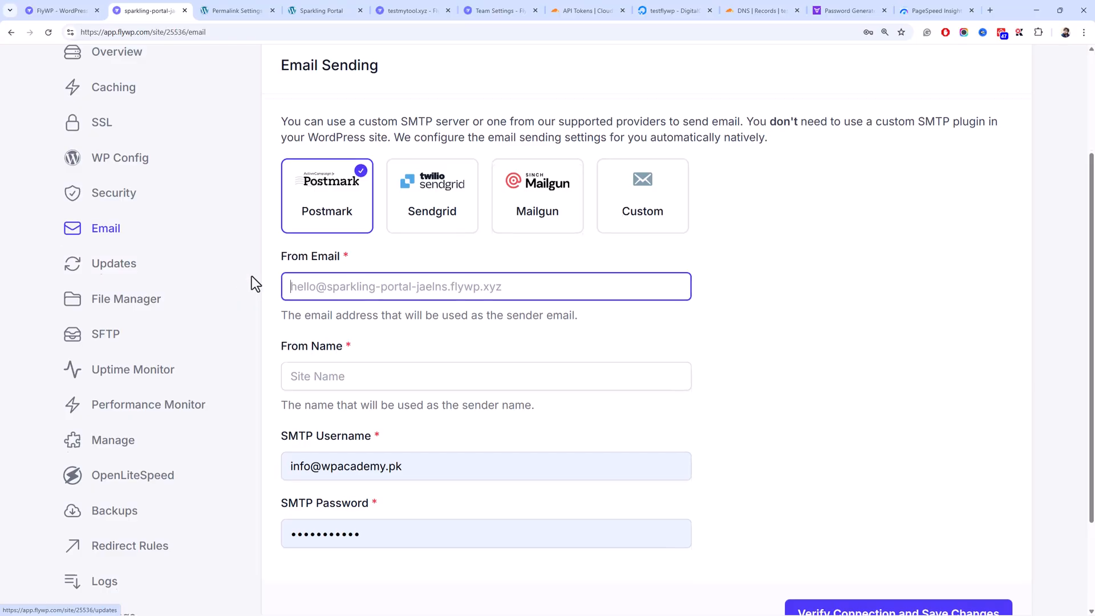
scroll(252, 284, "up", 3)
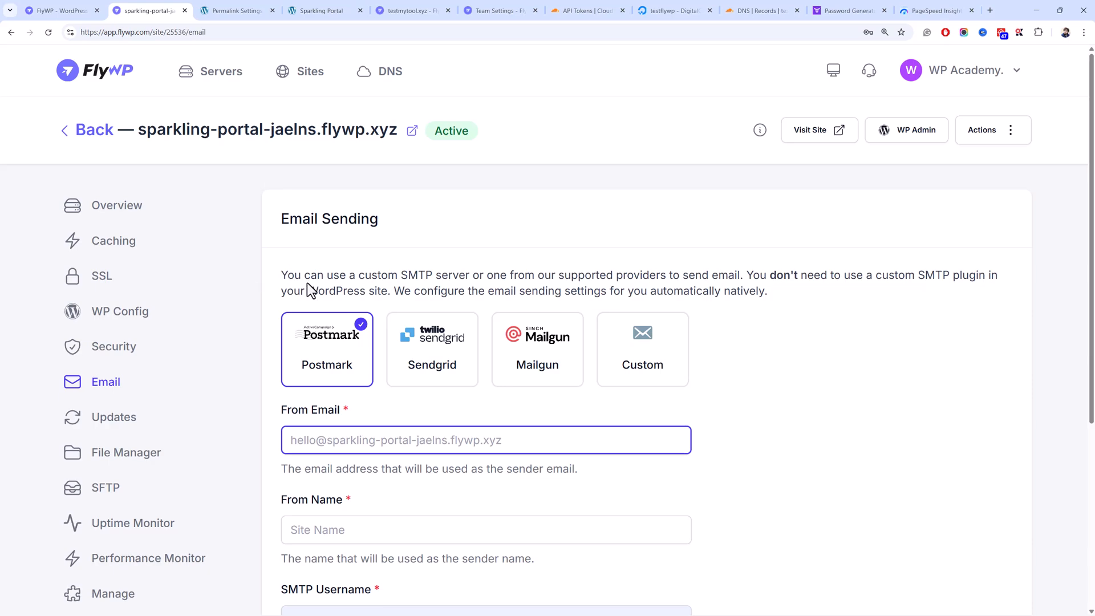
scroll(296, 319, "down", 3)
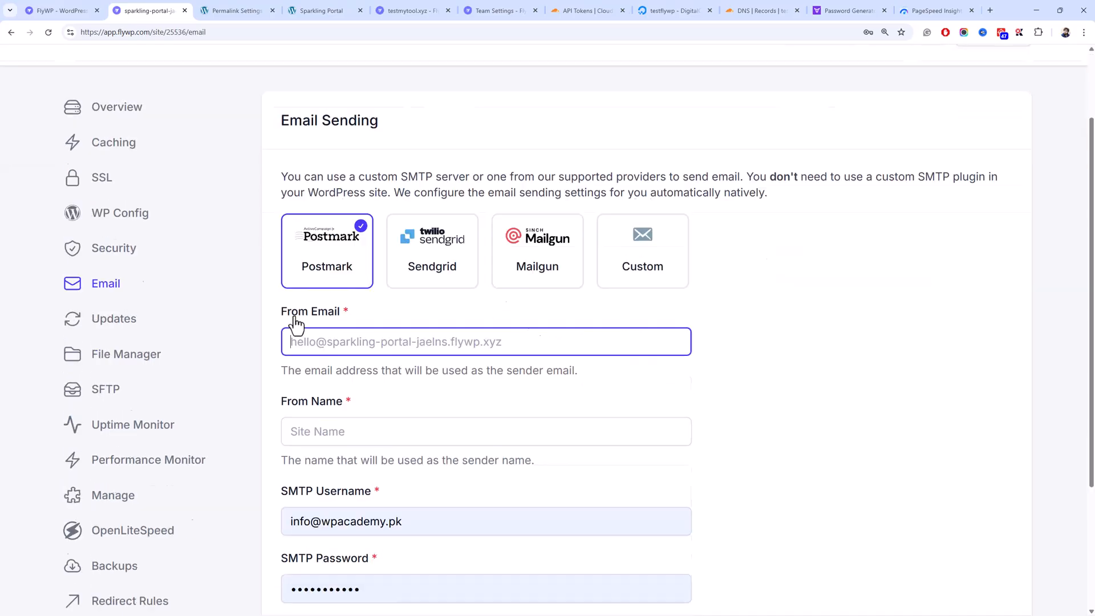
scroll(308, 319, "up", 4)
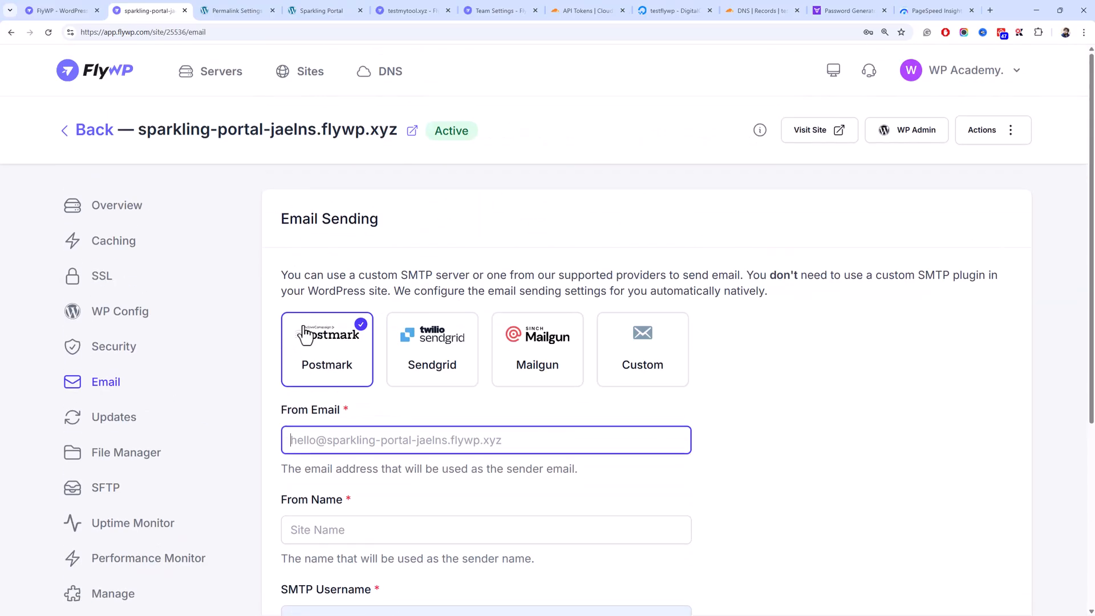
scroll(311, 330, "down", 3)
scroll(294, 331, "up", 3)
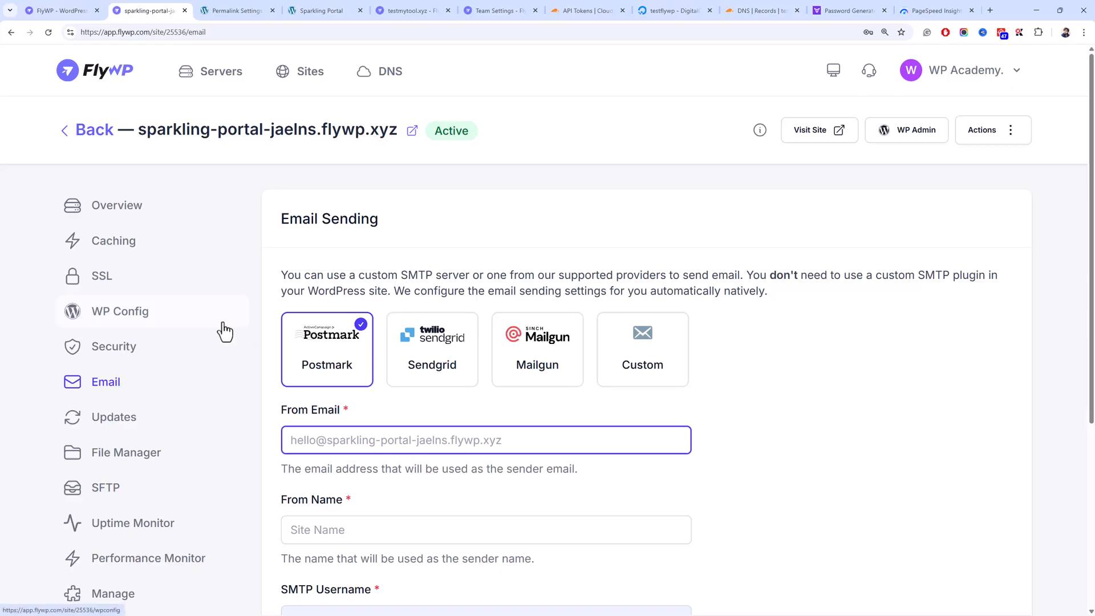
scroll(225, 331, "down", 3)
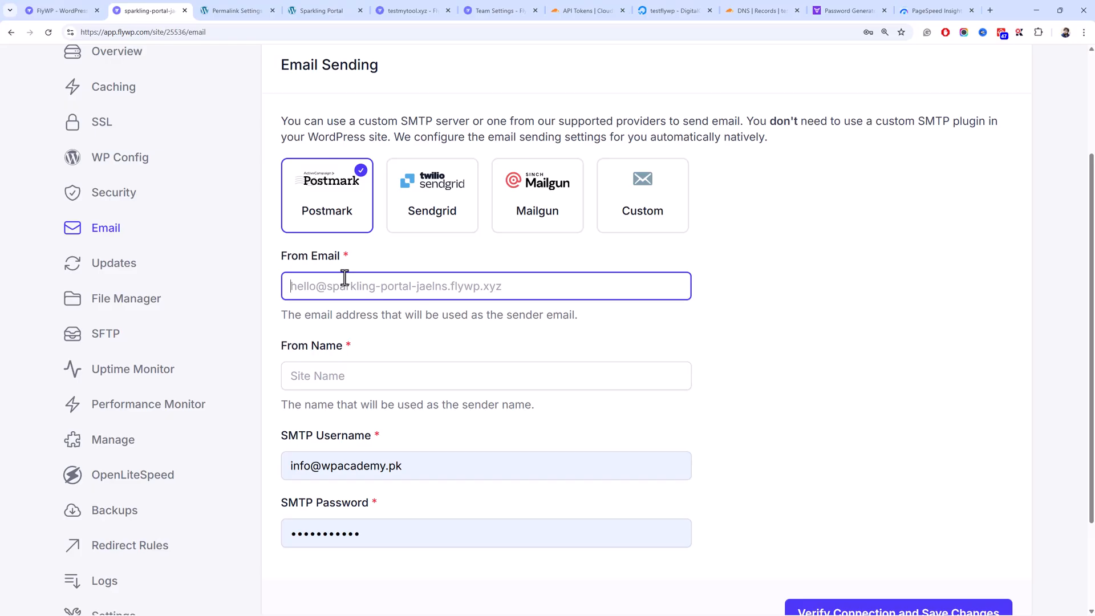
scroll(344, 278, "up", 3)
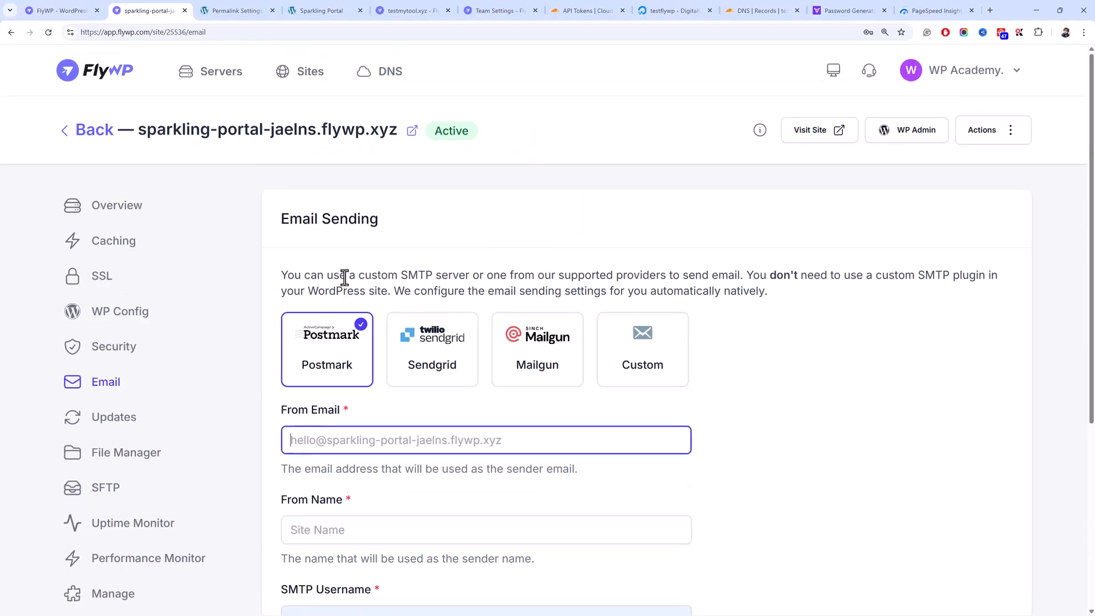
- Try Sendgrid and Postmark, then settle on Custom as the SMTP provider
left_click(415, 378)
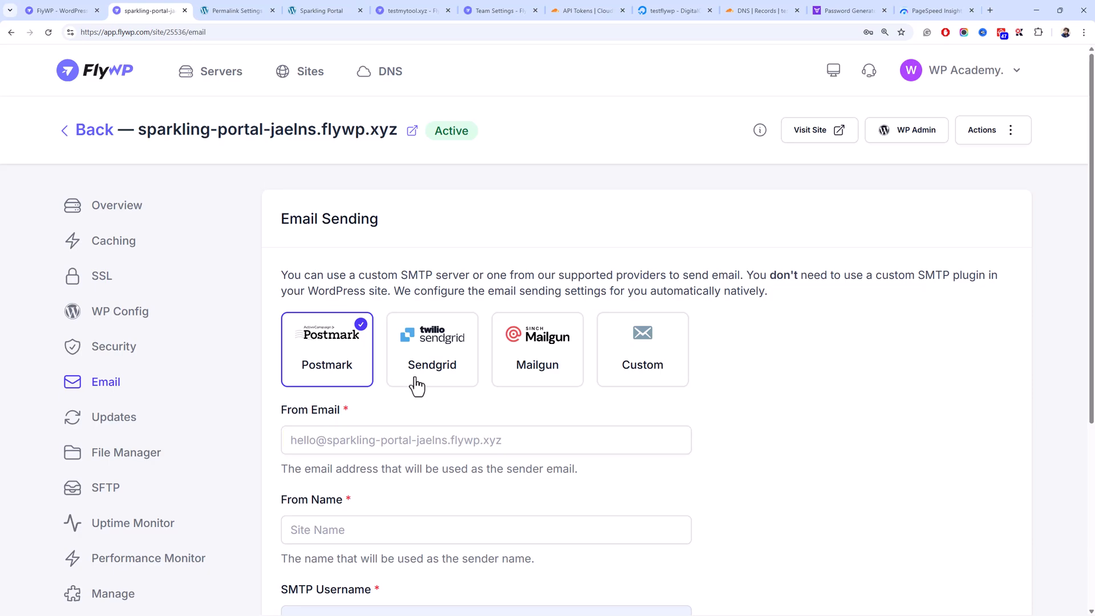
left_click(416, 383)
left_click(352, 374)
left_click(632, 361)
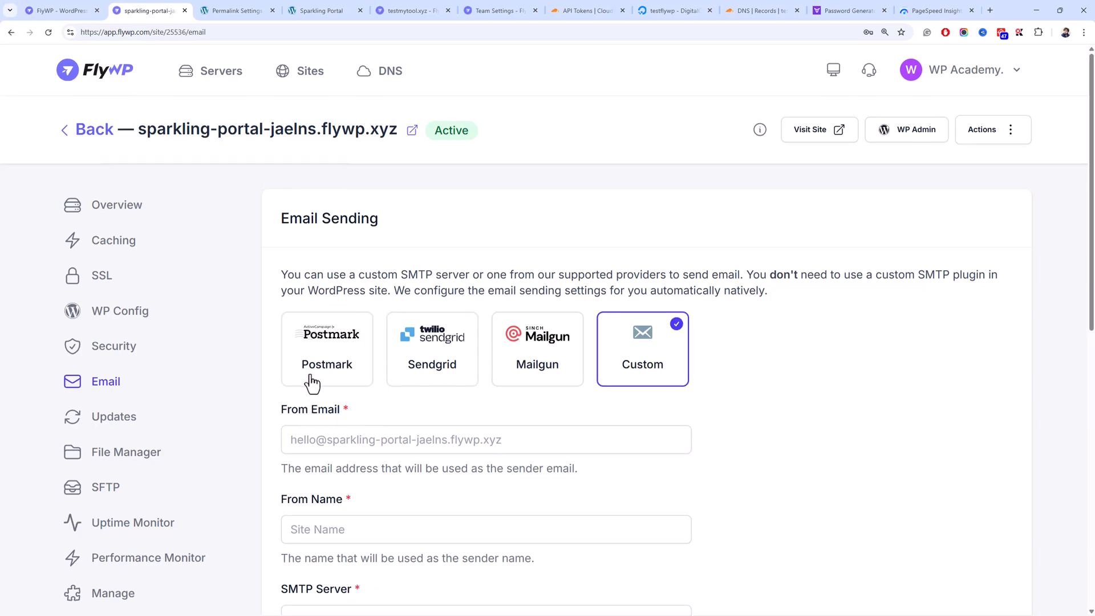
scroll(310, 376, "down", 10)
scroll(305, 349, "up", 5)
scroll(305, 349, "down", 4)
scroll(342, 353, "up", 4)
scroll(371, 313, "up", 2)
scroll(371, 314, "up", 1)
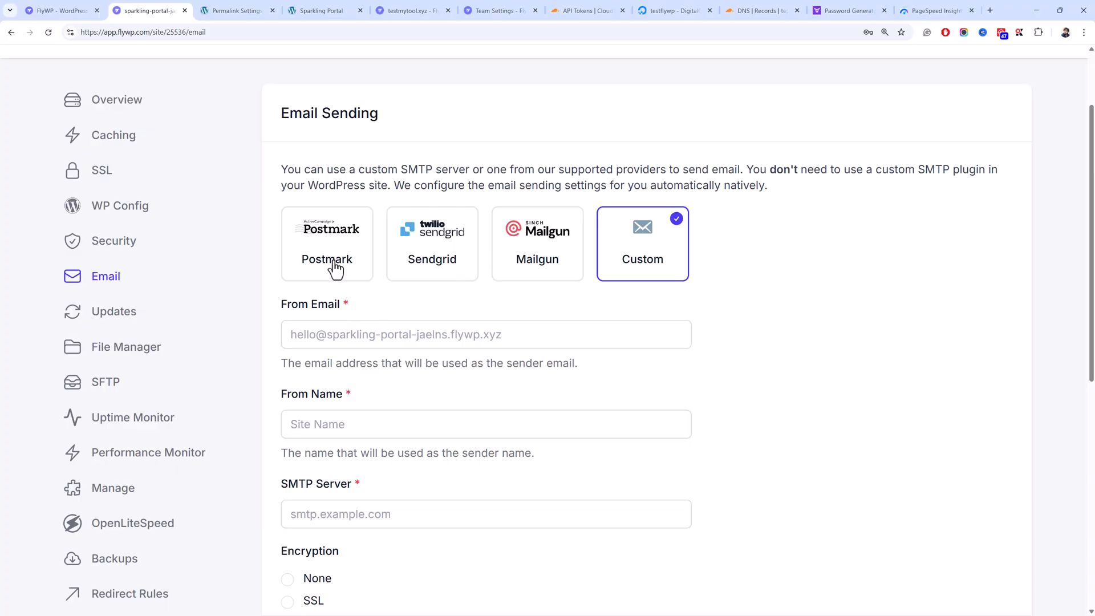
- Review the plugin list on the Updates page and Akismet's actions menu, then go to File Manager
left_click(204, 326)
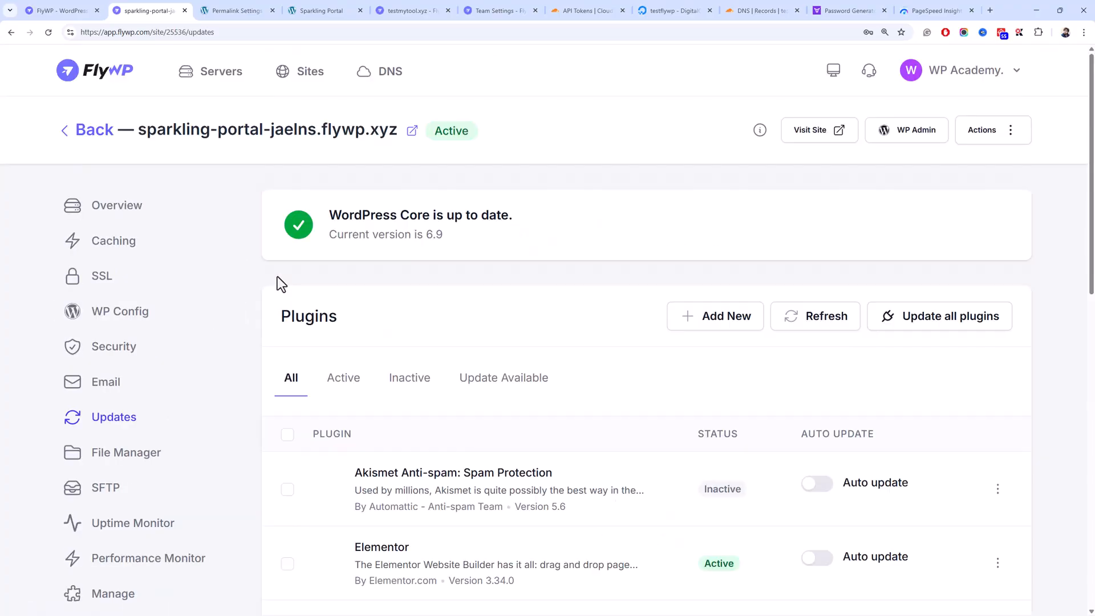
scroll(264, 287, "down", 5)
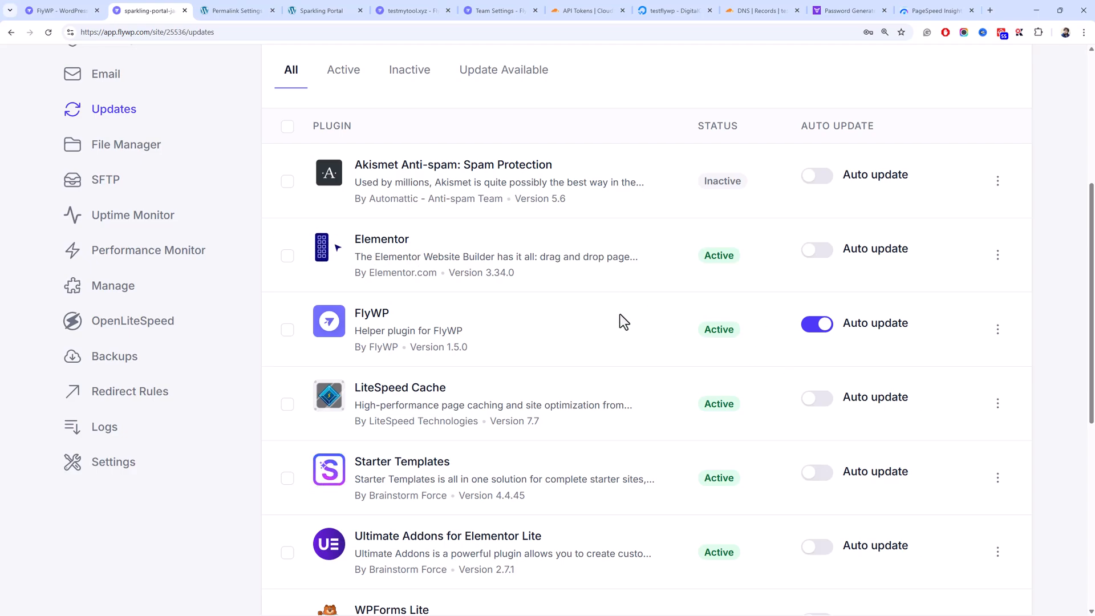
scroll(616, 313, "down", 8)
scroll(607, 309, "up", 10)
scroll(604, 307, "down", 2)
right_click(605, 307)
left_click(573, 286)
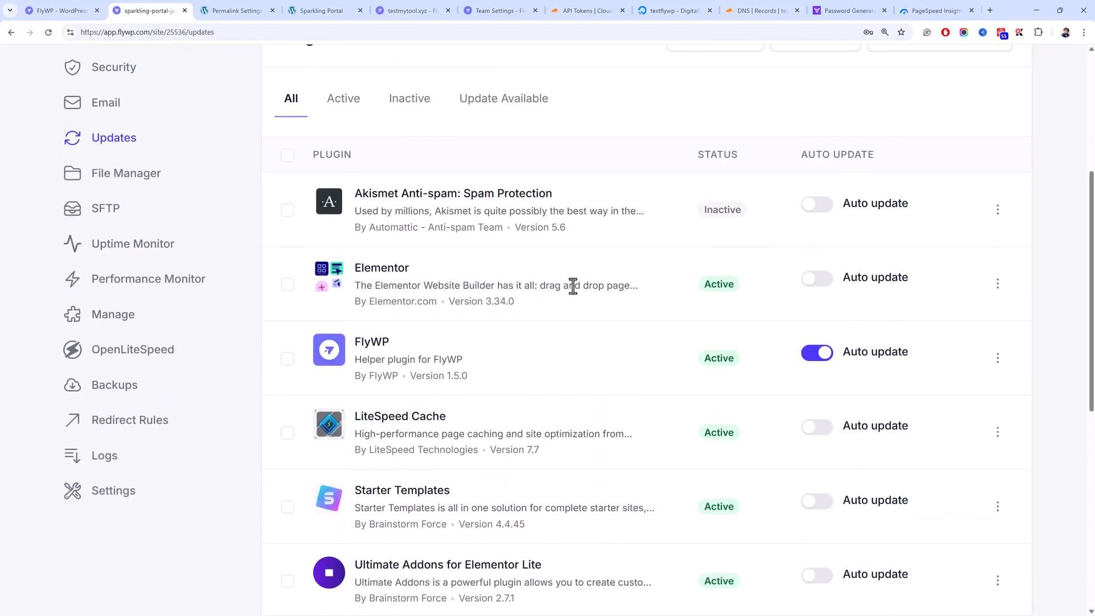
scroll(573, 286, "down", 8)
scroll(576, 288, "up", 13)
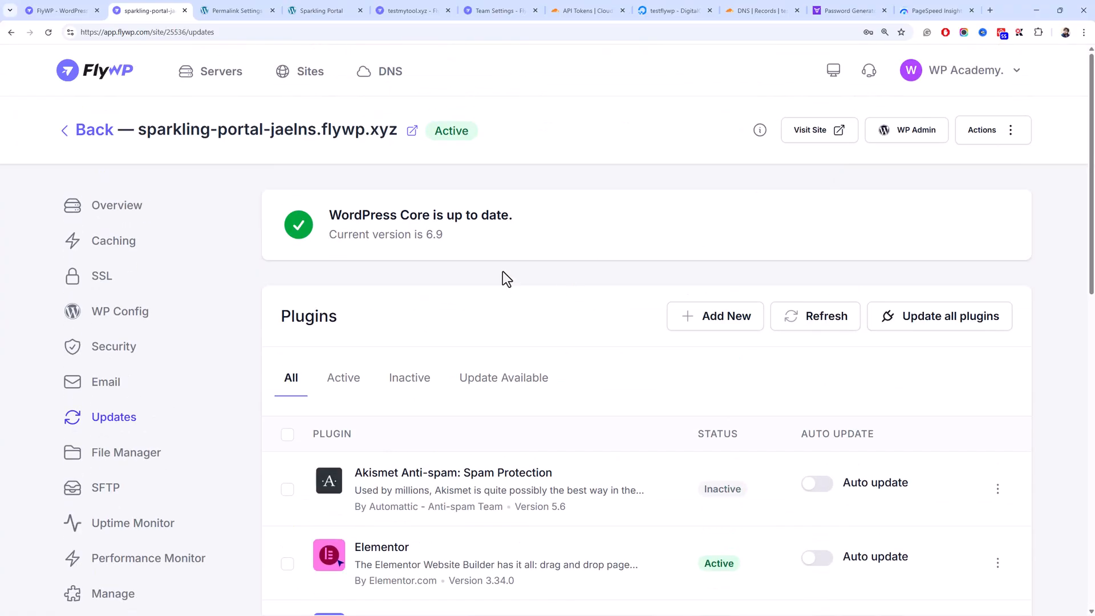
scroll(430, 382, "down", 3)
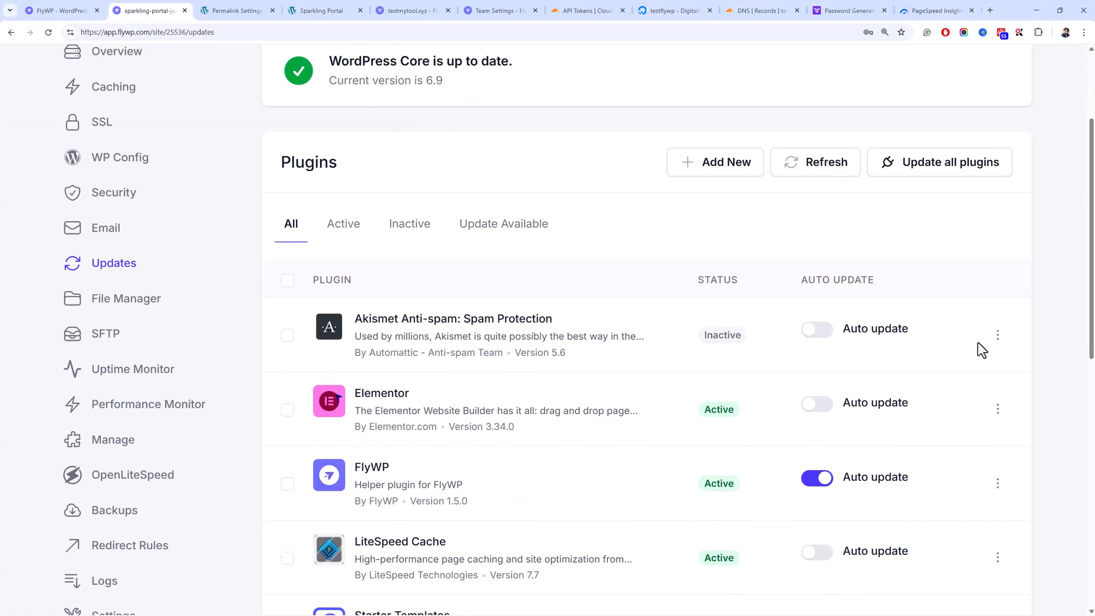
left_click(996, 337)
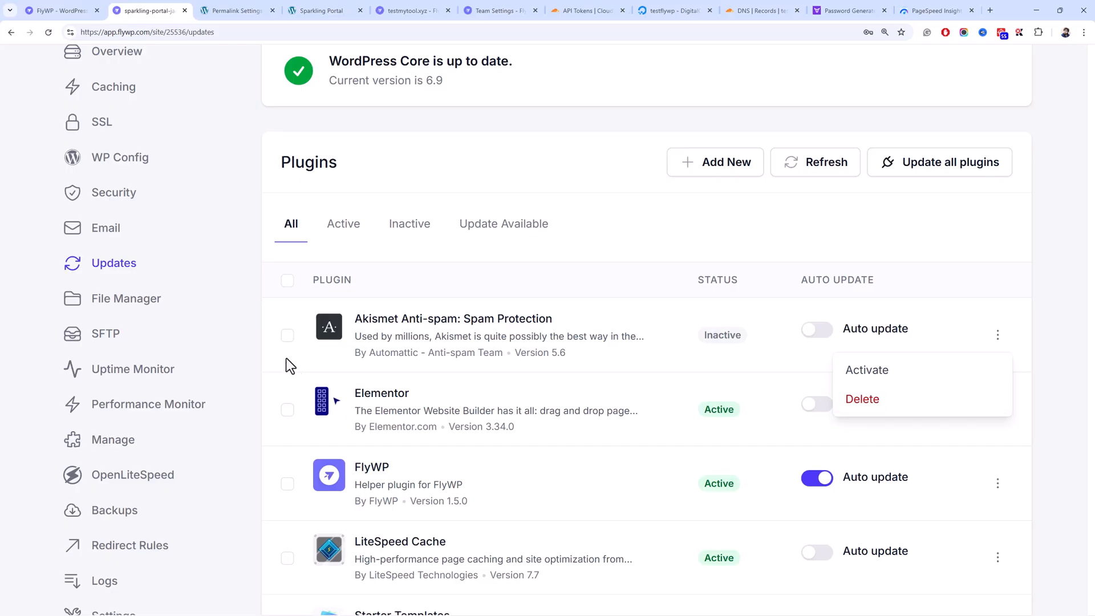
left_click(92, 311)
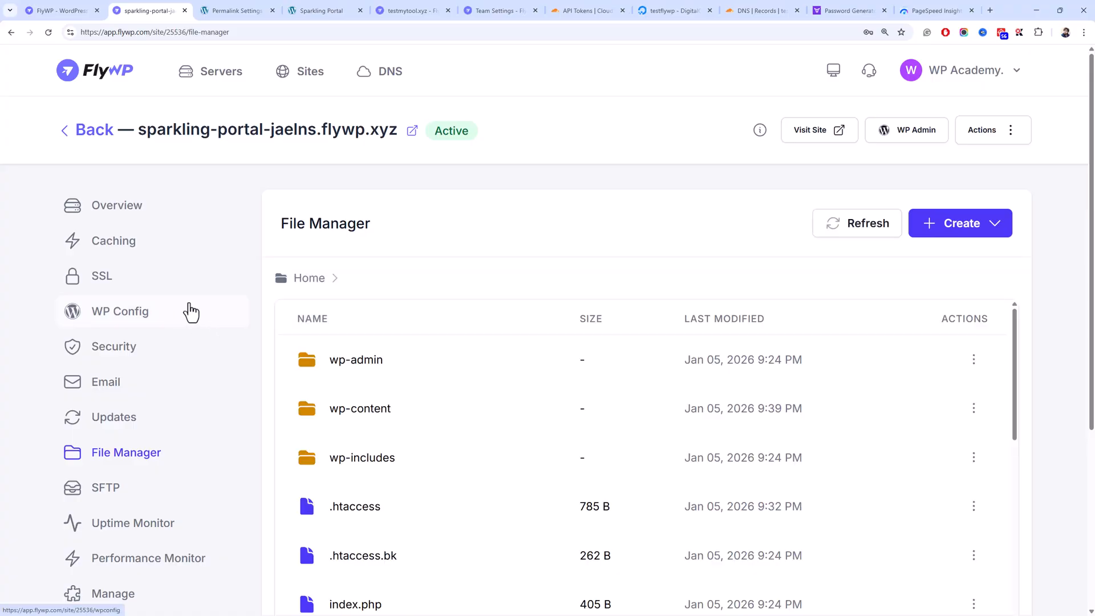
- Browse wp-content > themes > twentytwentyfive, view functions.php, then go to the SFTP page
left_click(389, 421)
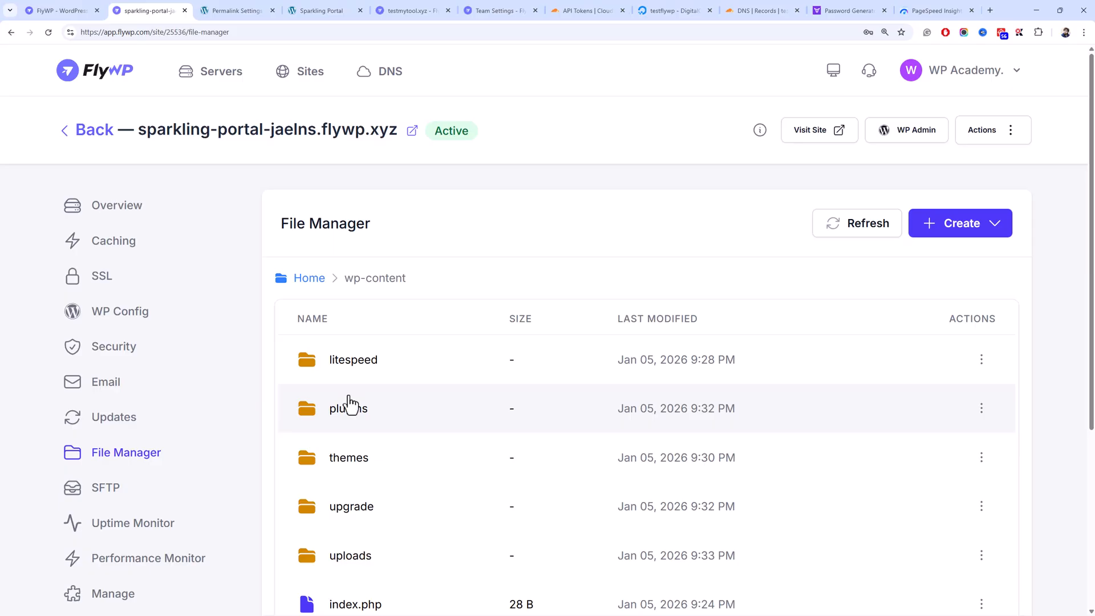
scroll(351, 399, "down", 3)
scroll(350, 403, "up", 3)
left_click(399, 456)
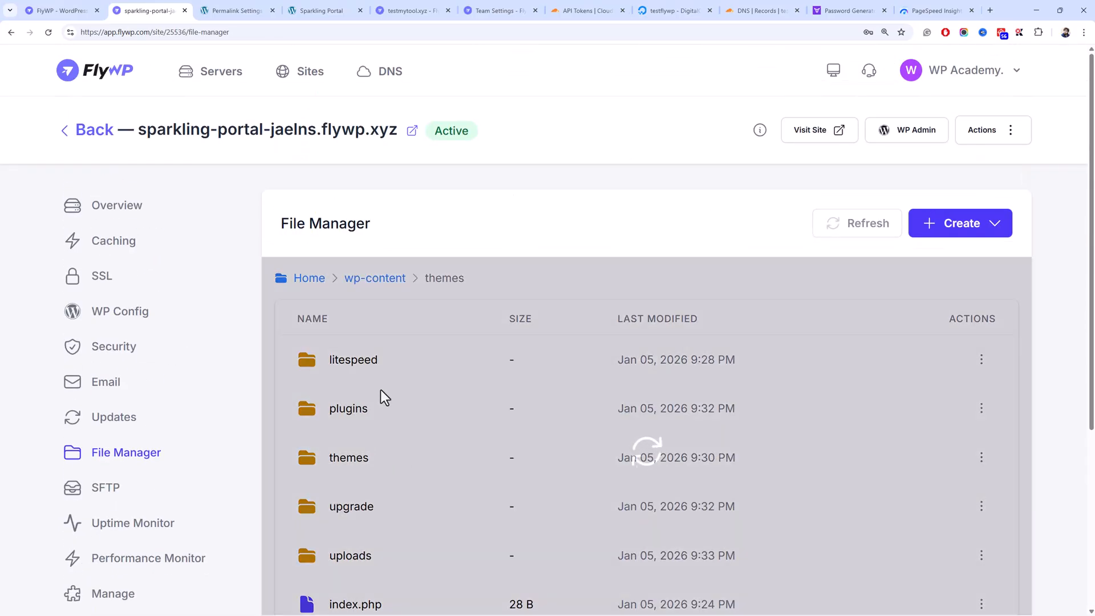
scroll(381, 394, "down", 3)
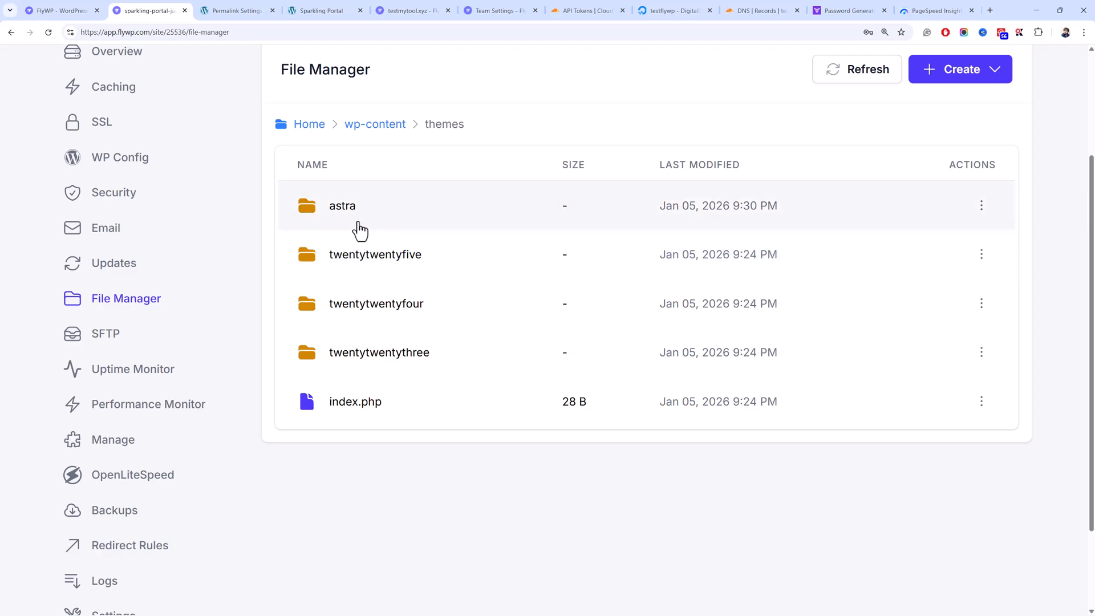
left_click(348, 255)
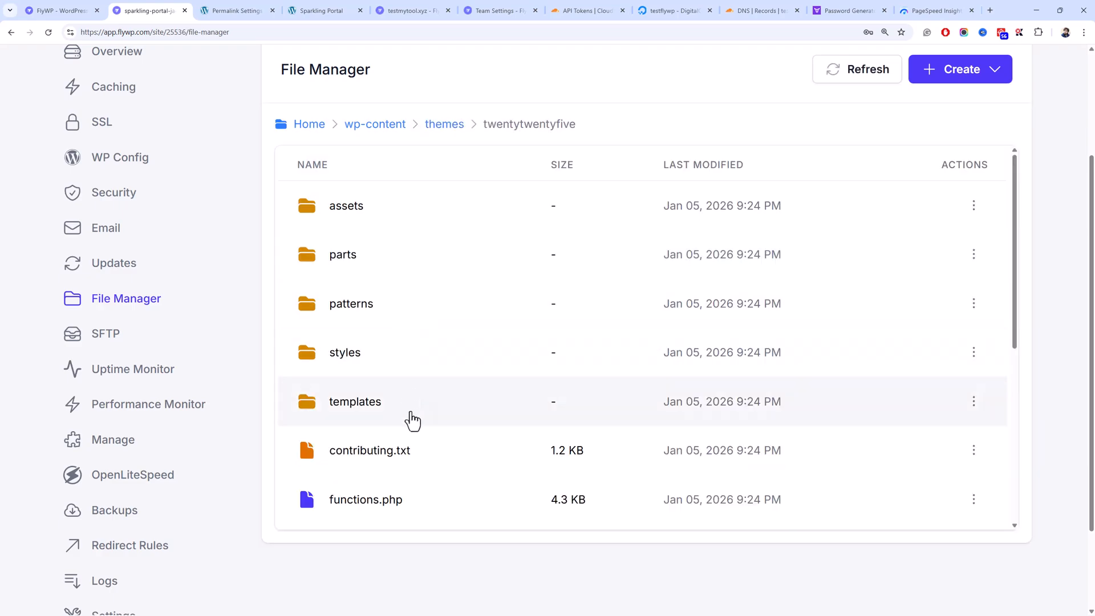
scroll(413, 427, "down", 3)
left_click(412, 364)
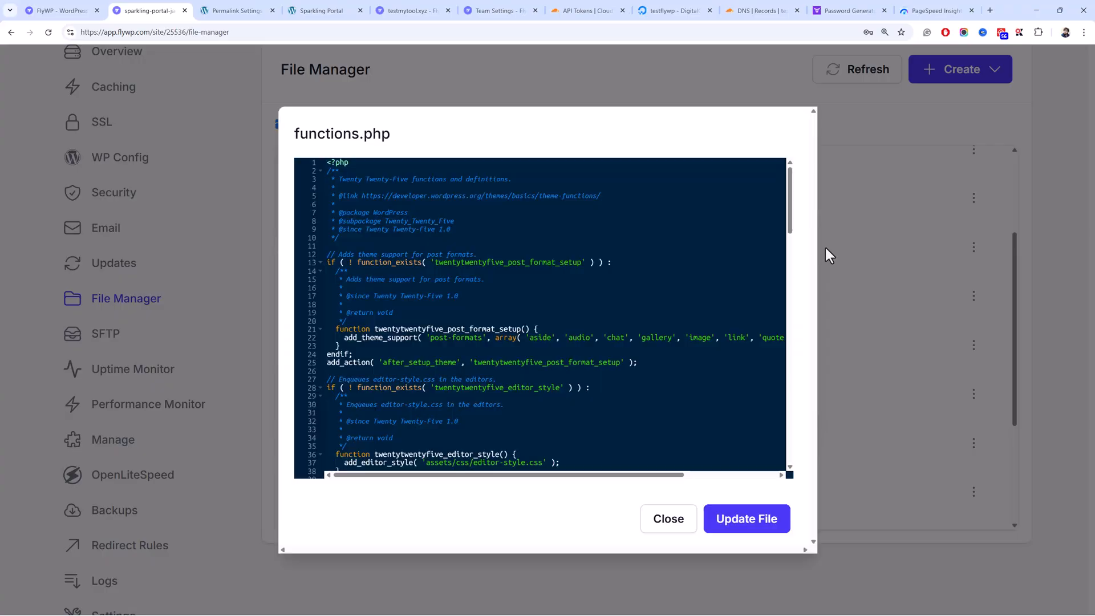
left_click(834, 230)
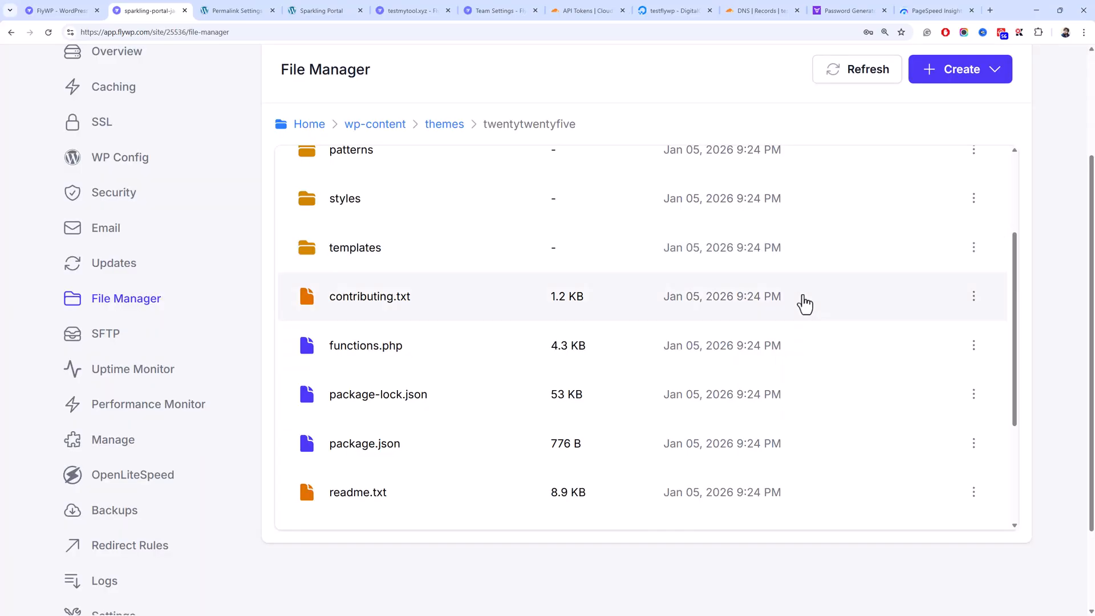
left_click(183, 335)
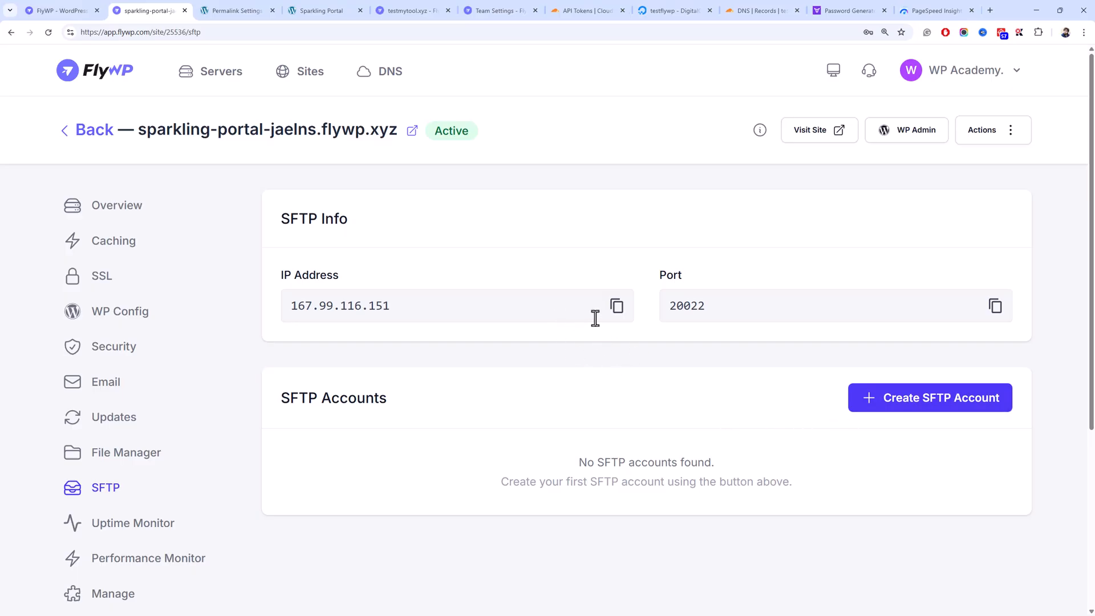
- Copy the SFTP server IP, cancel a new SFTP account form, then view the Uptime Monitor page
left_click(617, 308)
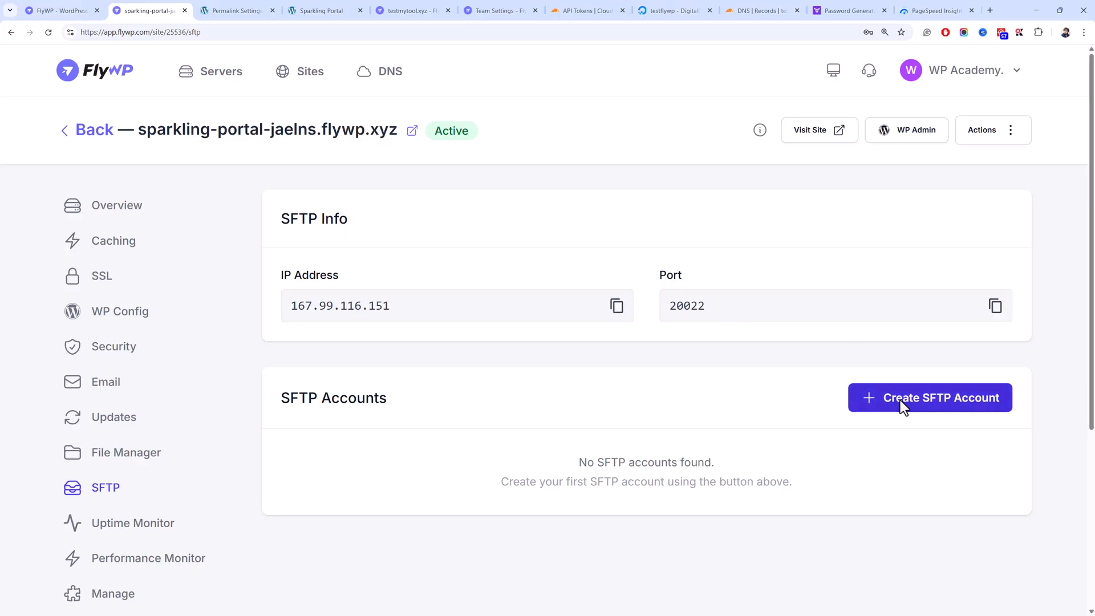
left_click(900, 399)
left_click(558, 465)
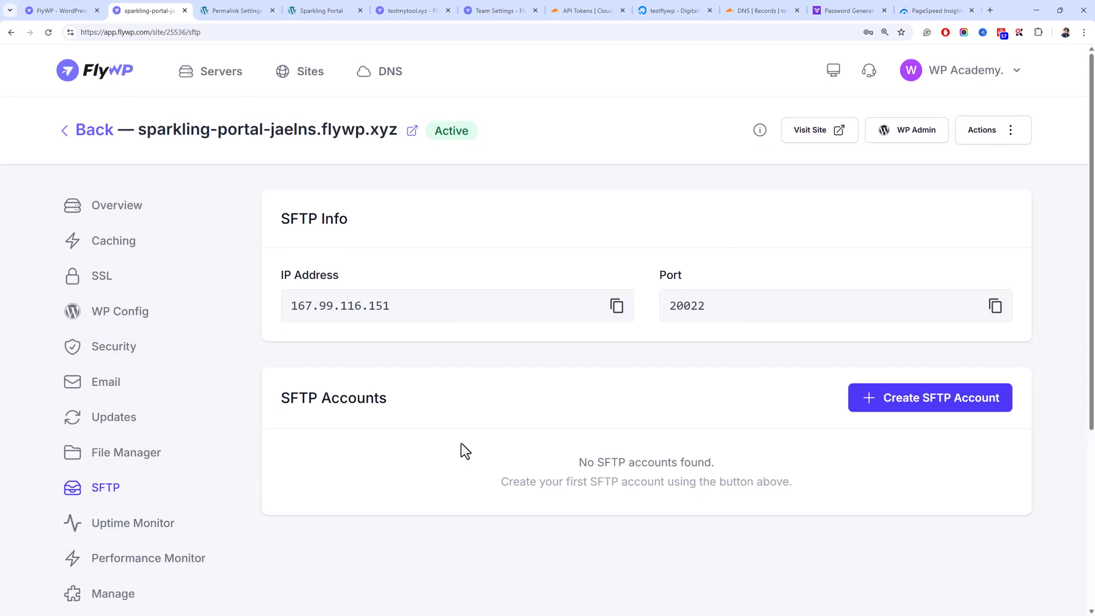
right_click(172, 366)
left_click(301, 409)
scroll(291, 394, "down", 5)
scroll(290, 374, "up", 3)
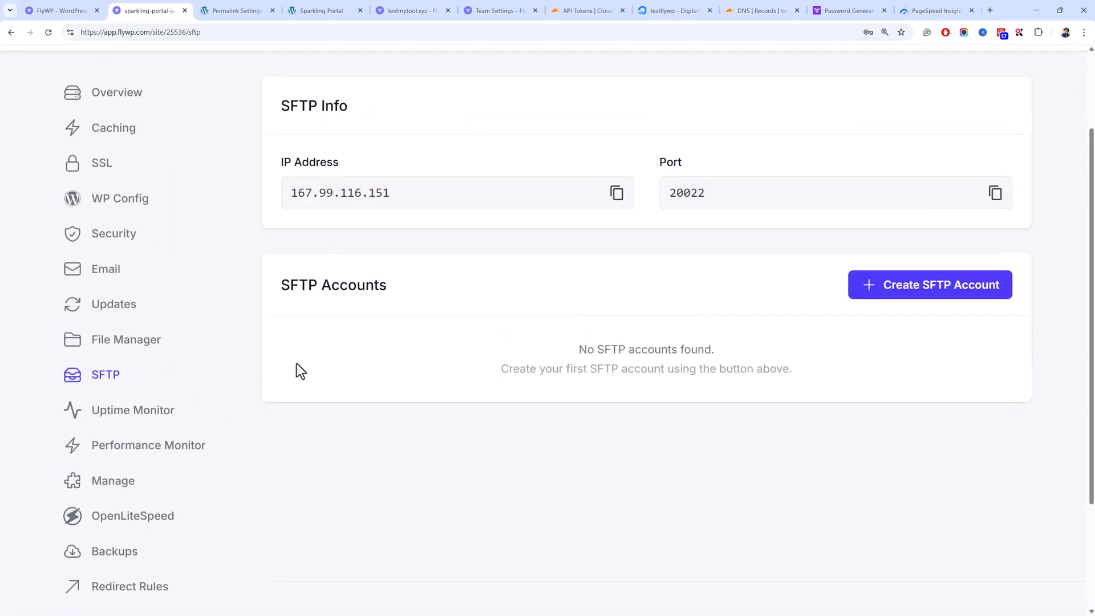
scroll(296, 370, "up", 3)
scroll(268, 372, "down", 3)
left_click(182, 387)
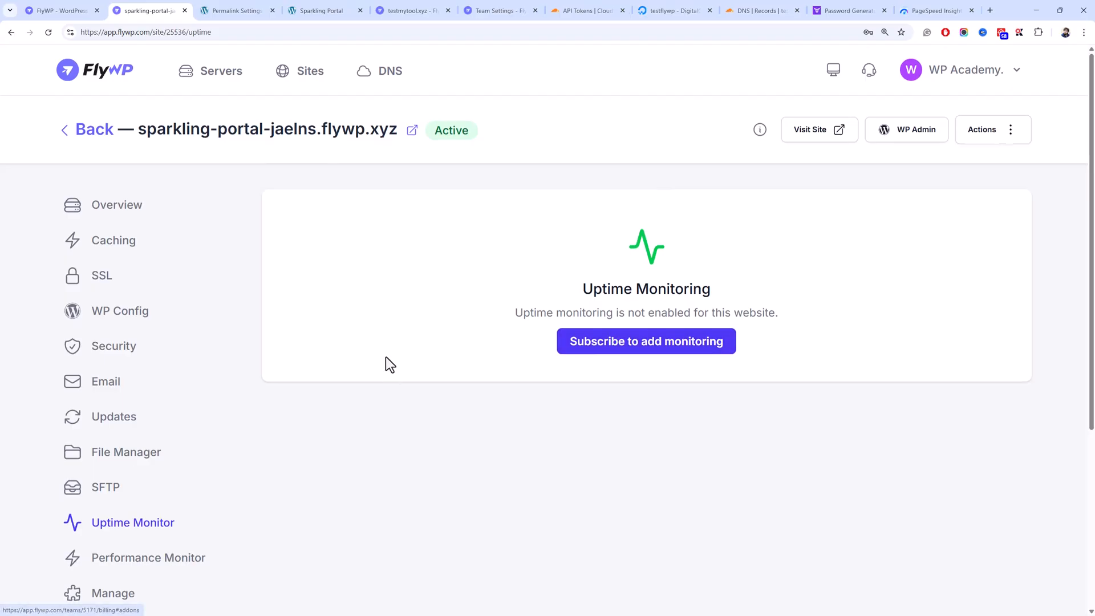
scroll(384, 364, "down", 5)
- Open the Performance Monitor and follow its Configure Integration link for PageSpeed Insights
left_click(167, 294)
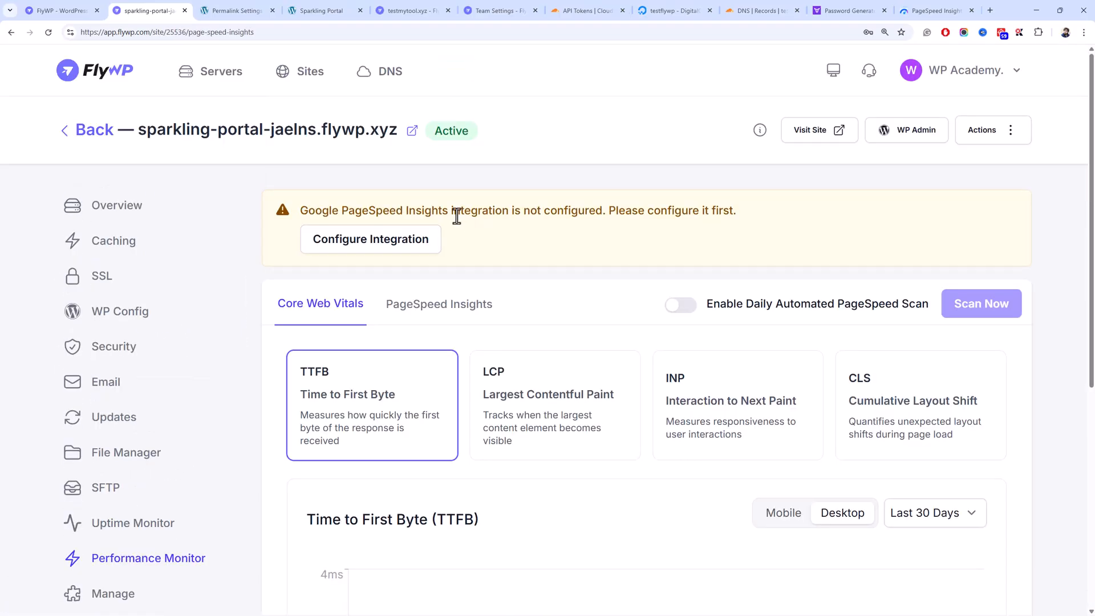
left_click(391, 236)
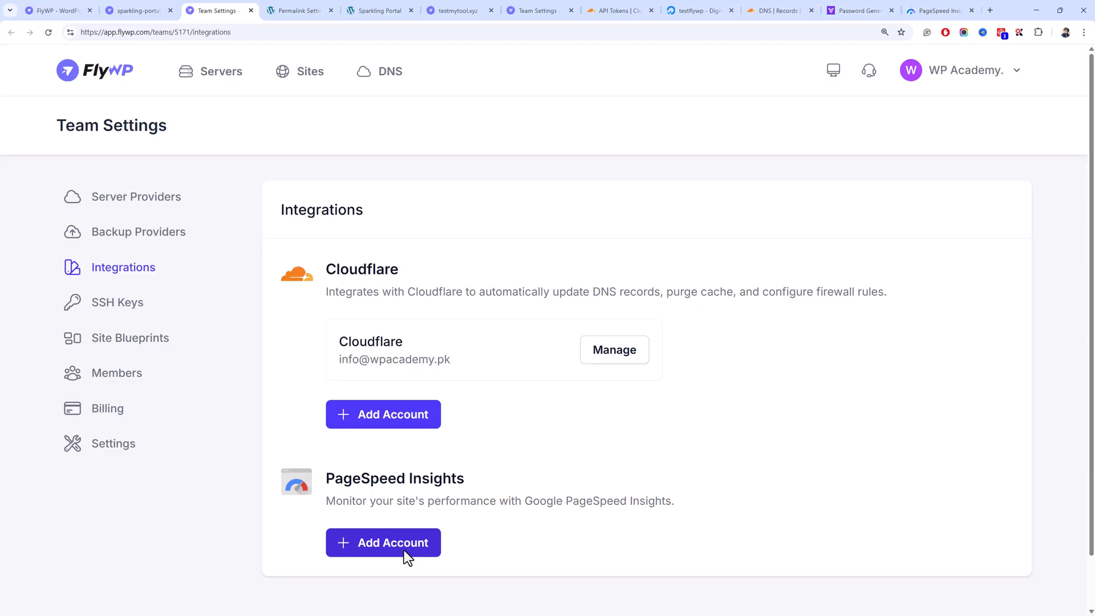
left_click(251, 10)
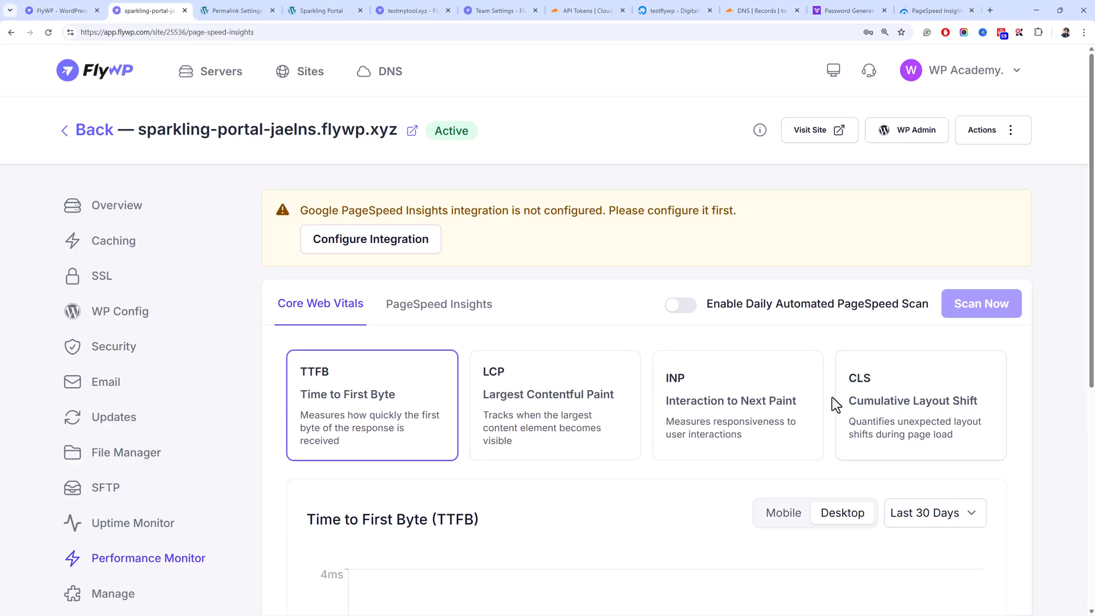
- Open and cancel the PageSpeed Insights Add Account form, then return to the site tab
left_click(415, 241)
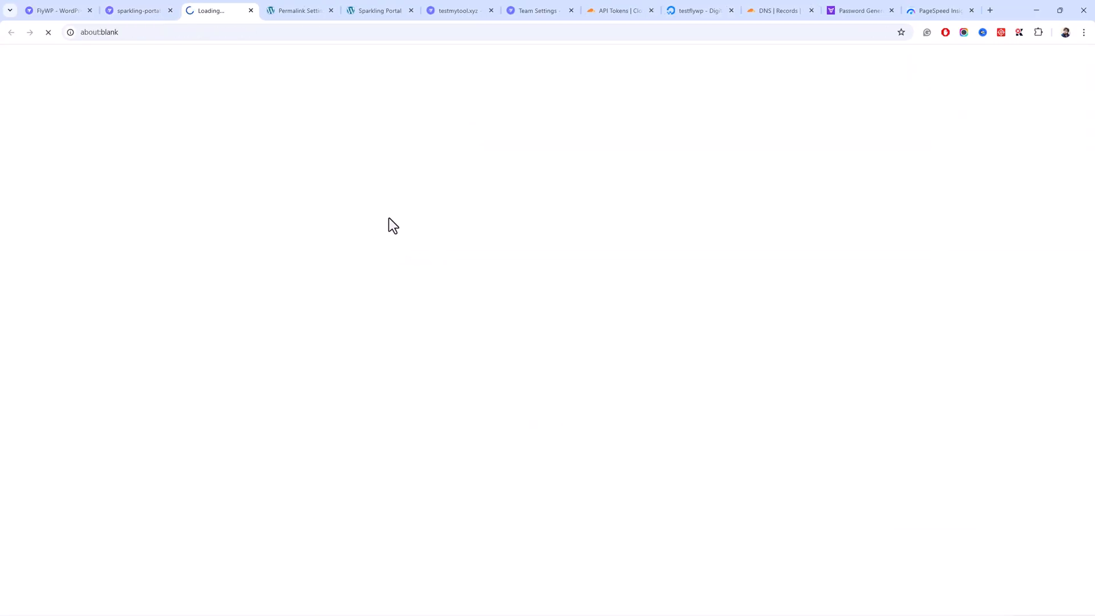
left_click(420, 541)
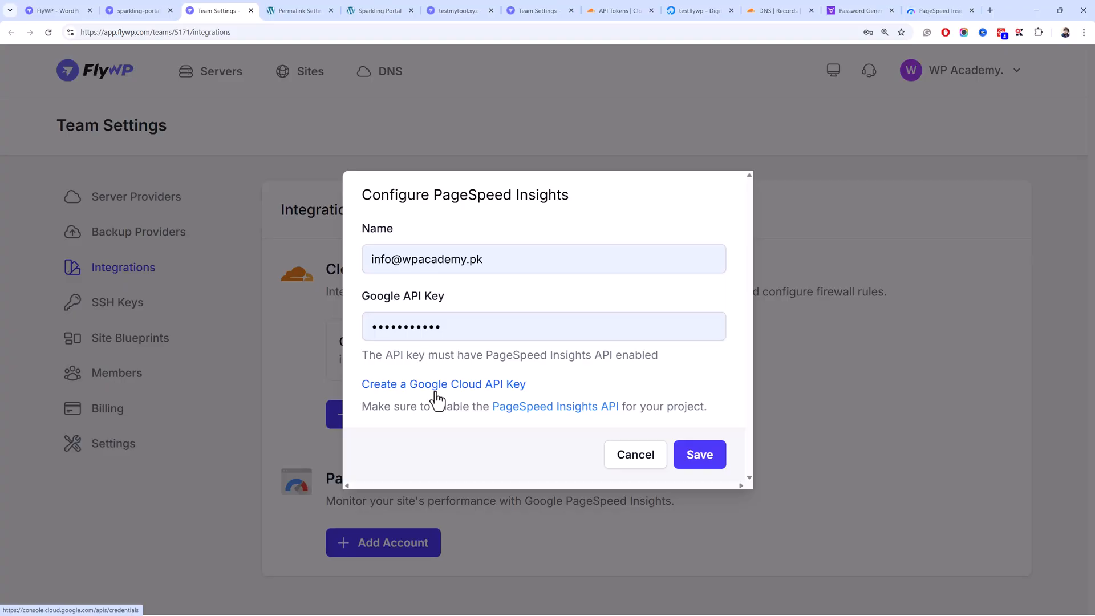
left_click(614, 455)
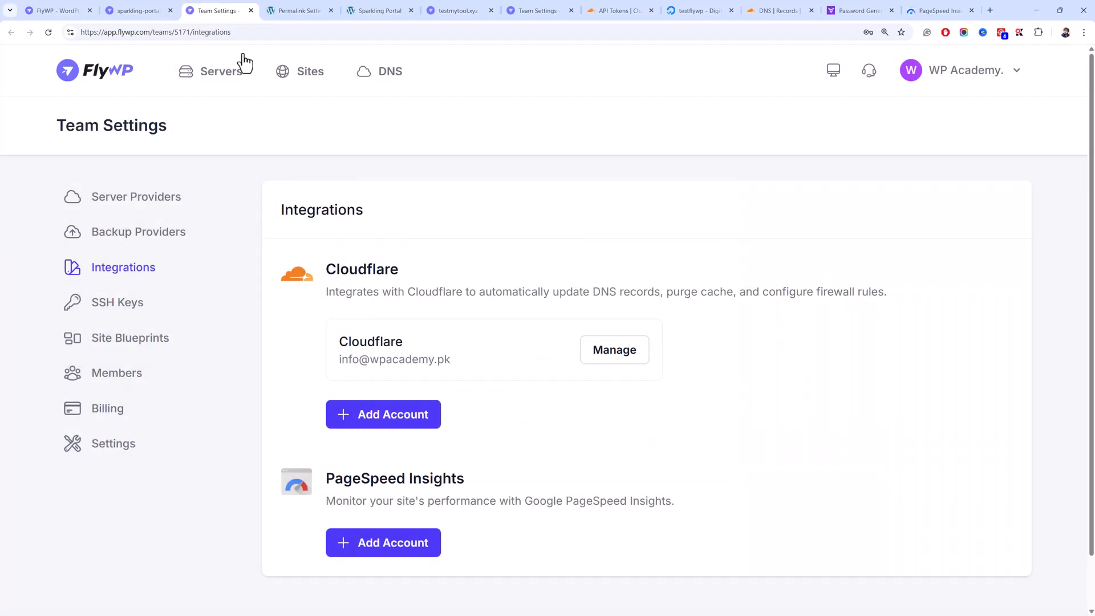
left_click(140, 10)
scroll(498, 398, "down", 8)
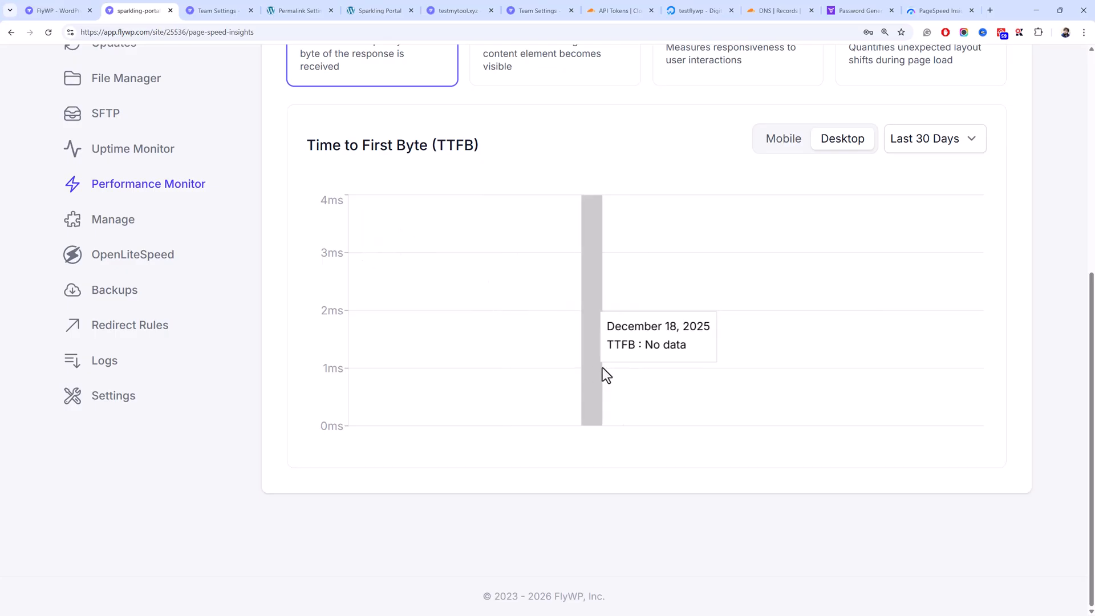
scroll(606, 375, "up", 7)
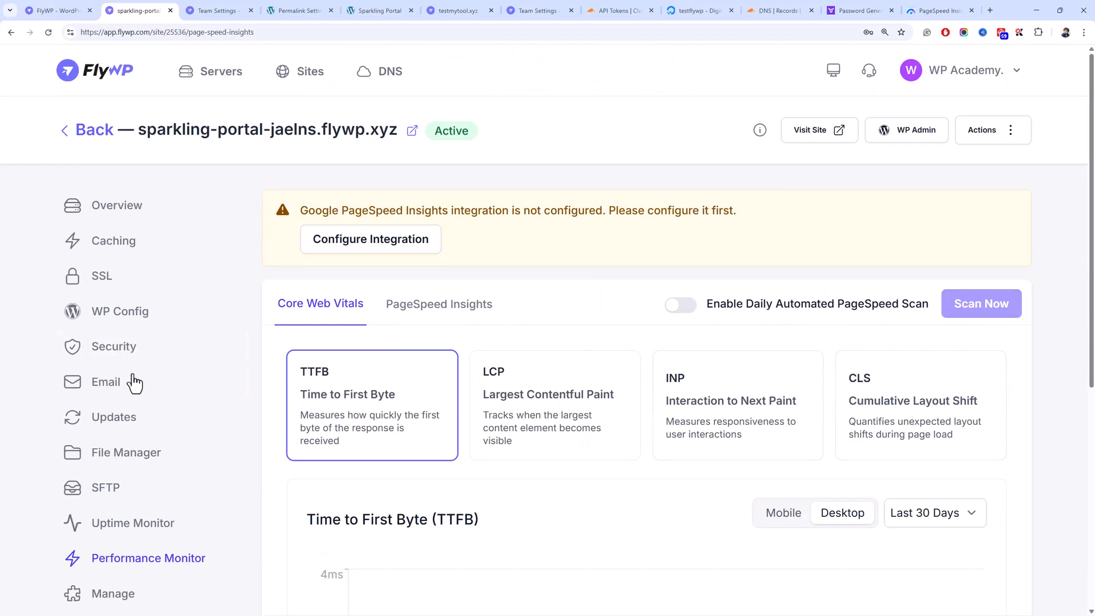
scroll(157, 594, "down", 3)
- Open the site's Manage page and scroll down to the Credentials section
left_click(126, 454)
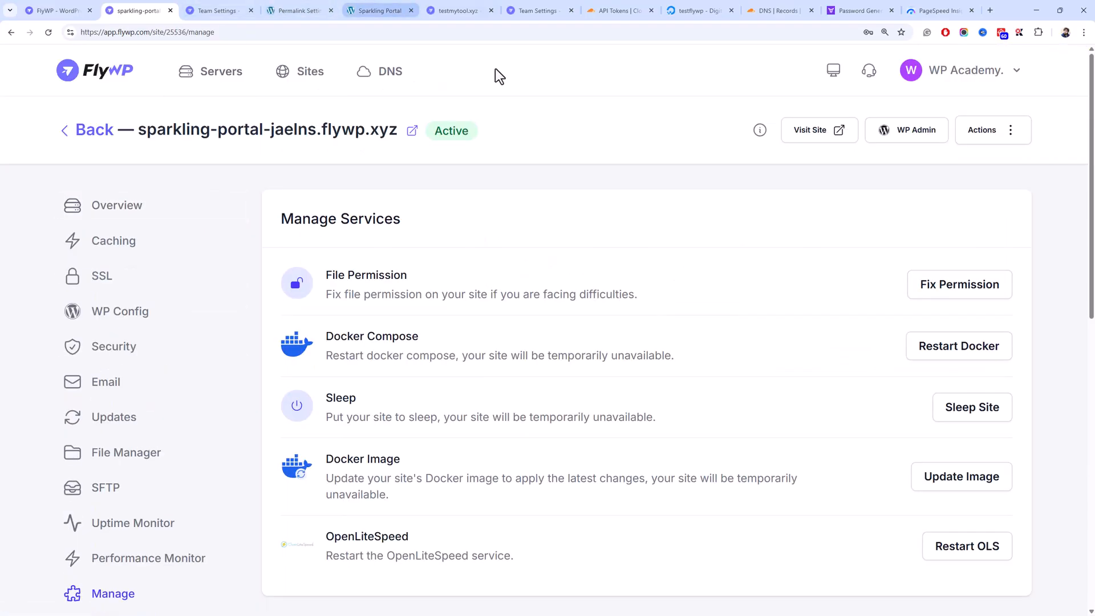
scroll(613, 243, "down", 3)
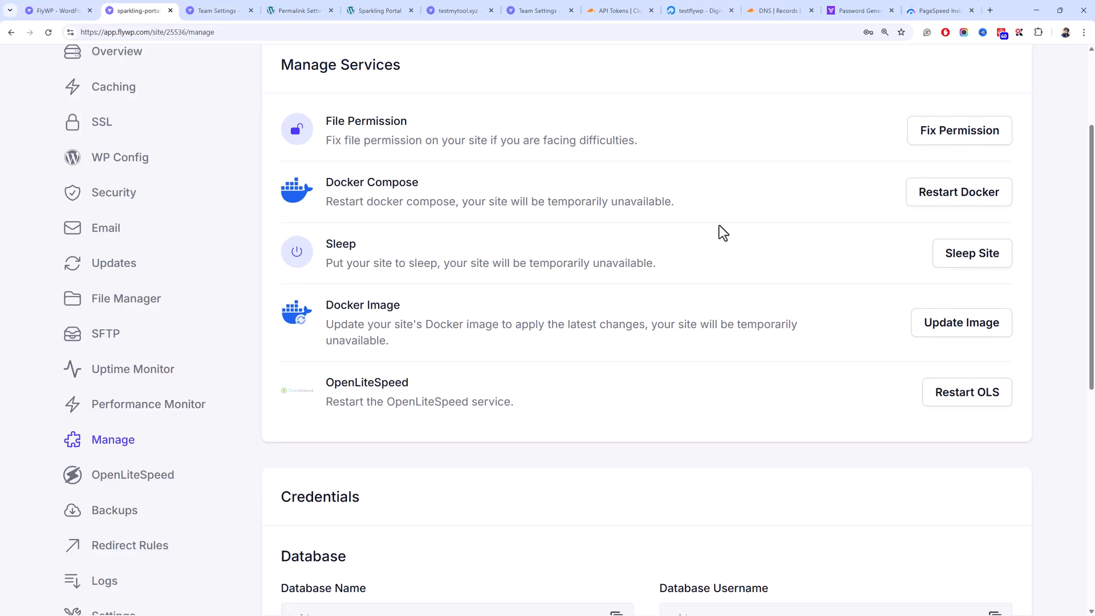
scroll(723, 231, "up", 3)
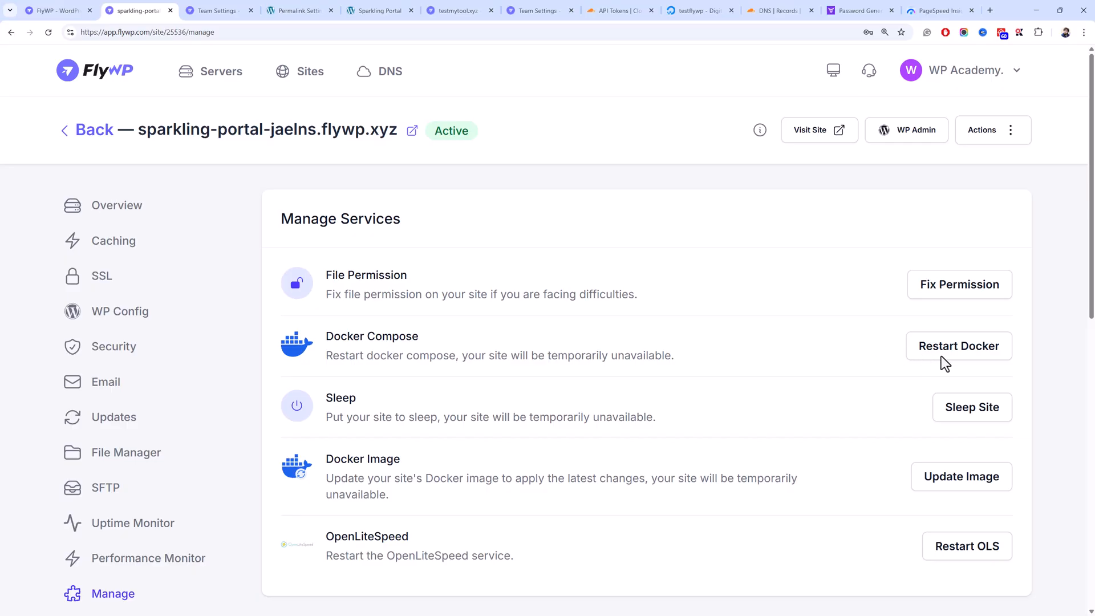
scroll(797, 337, "down", 5)
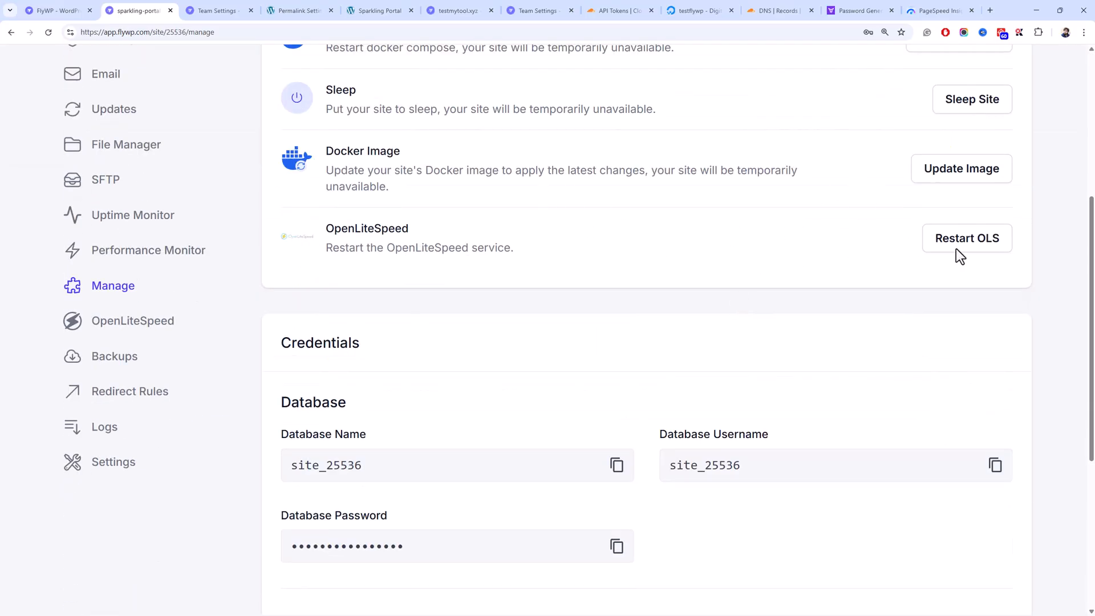
scroll(444, 212, "down", 2)
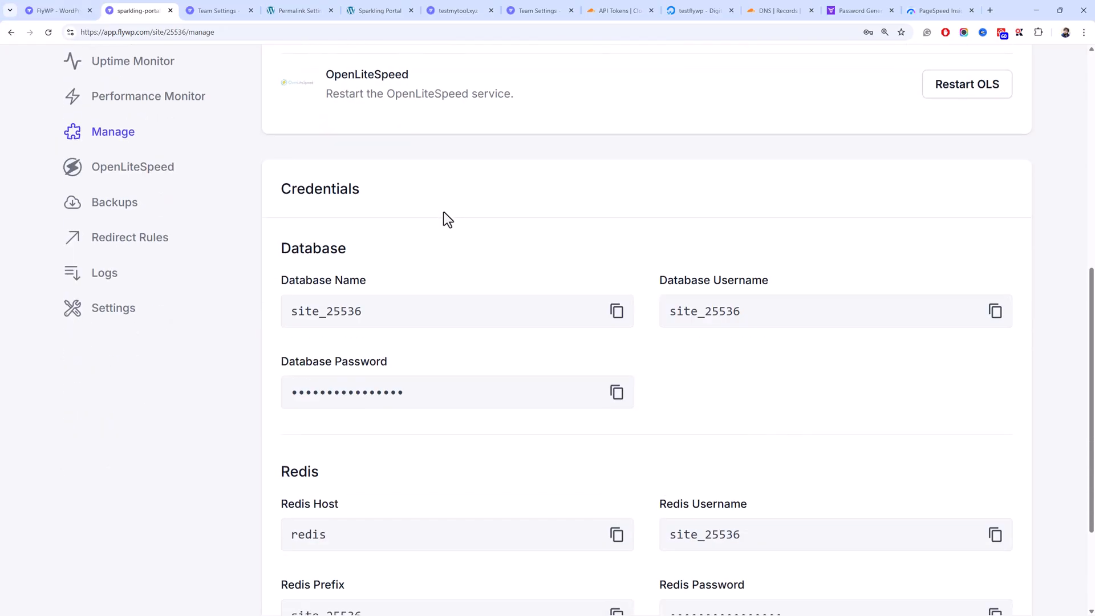
scroll(443, 213, "up", 2)
scroll(481, 223, "down", 2)
scroll(508, 318, "up", 2)
scroll(516, 330, "down", 2)
scroll(743, 310, "down", 2)
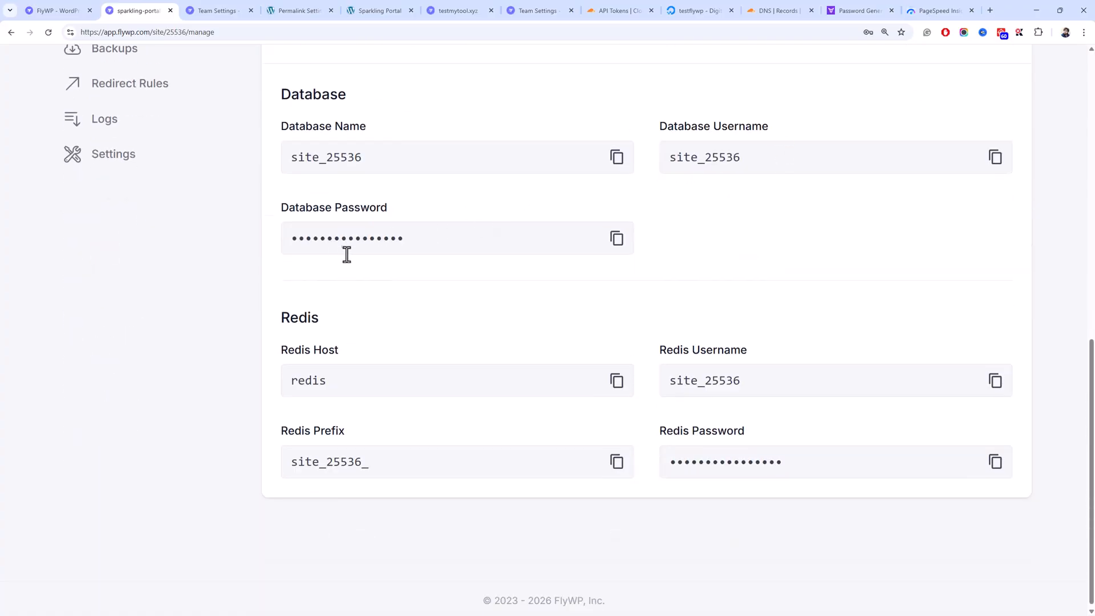
- Copy the Redis host, username, prefix and password, then switch to the WordPress tab
left_click(533, 388)
left_click(788, 378)
left_click(444, 456)
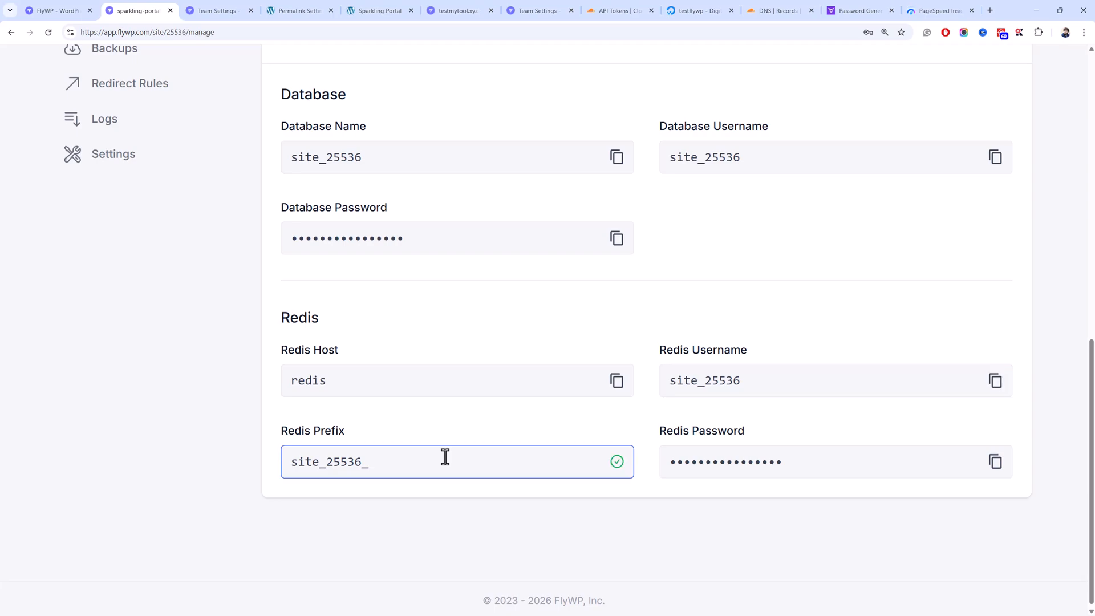
left_click(798, 457)
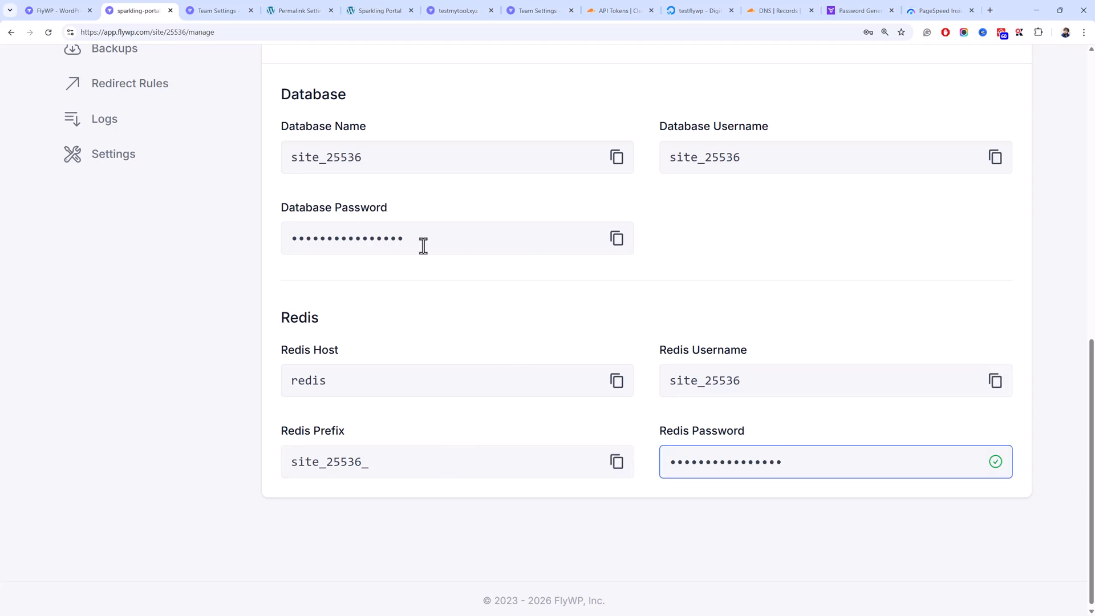
left_click(292, 14)
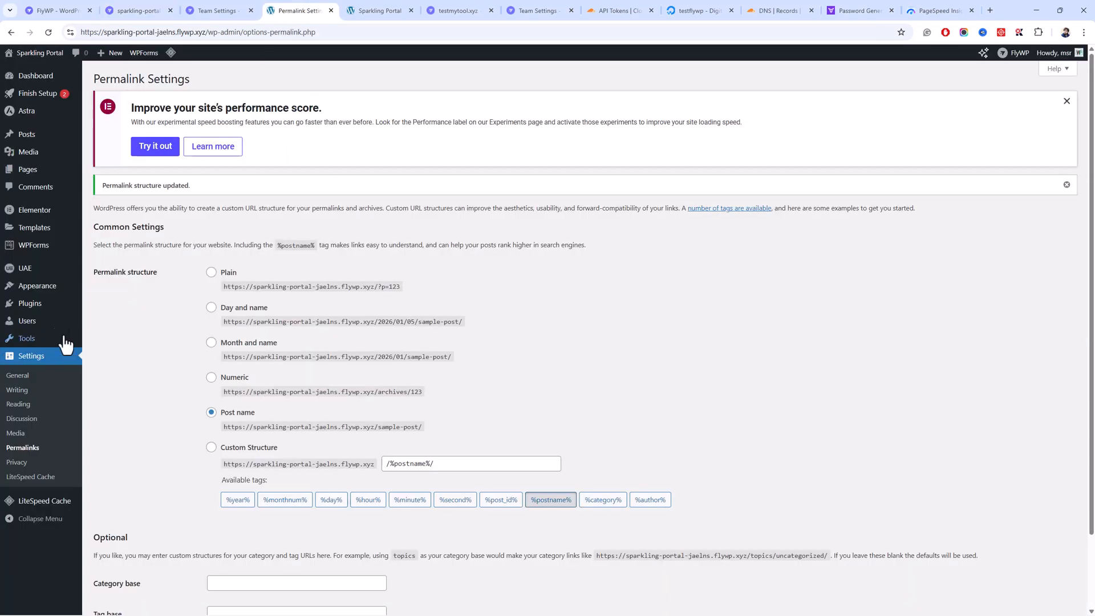
- Open LiteSpeed Cache's Object settings and review the Redis object cache status lines
mouse_move(74, 505)
left_click(130, 500)
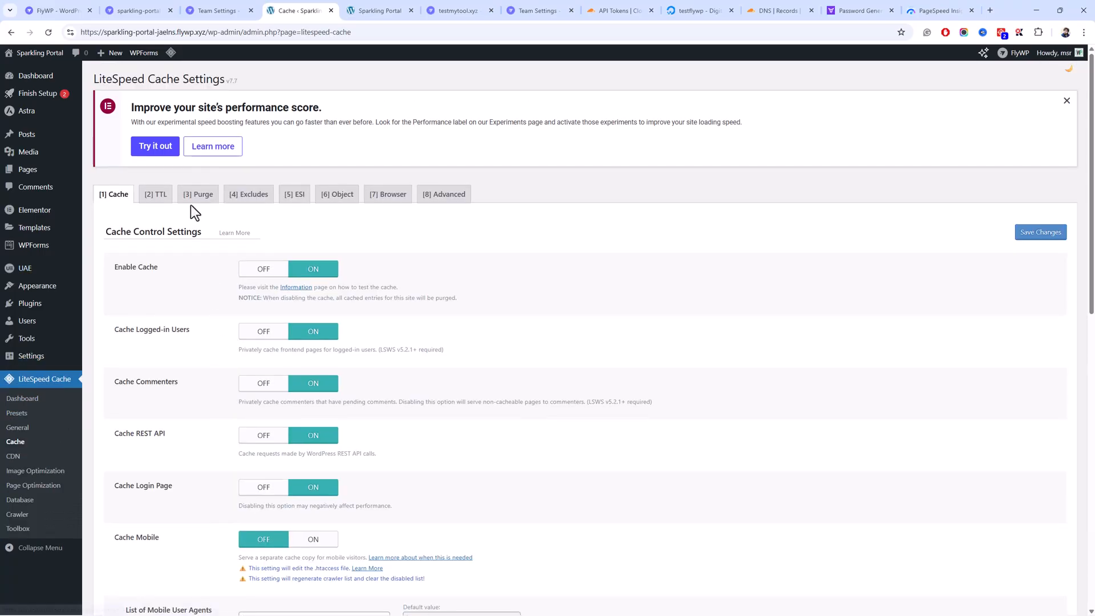
left_click(334, 201)
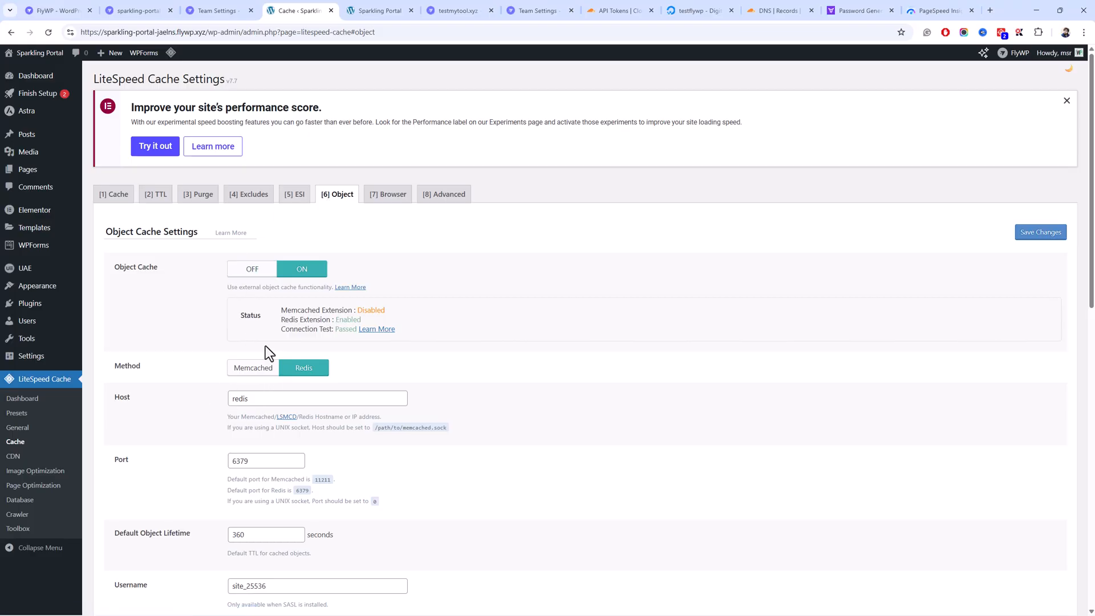
left_click_drag(408, 331, 257, 317)
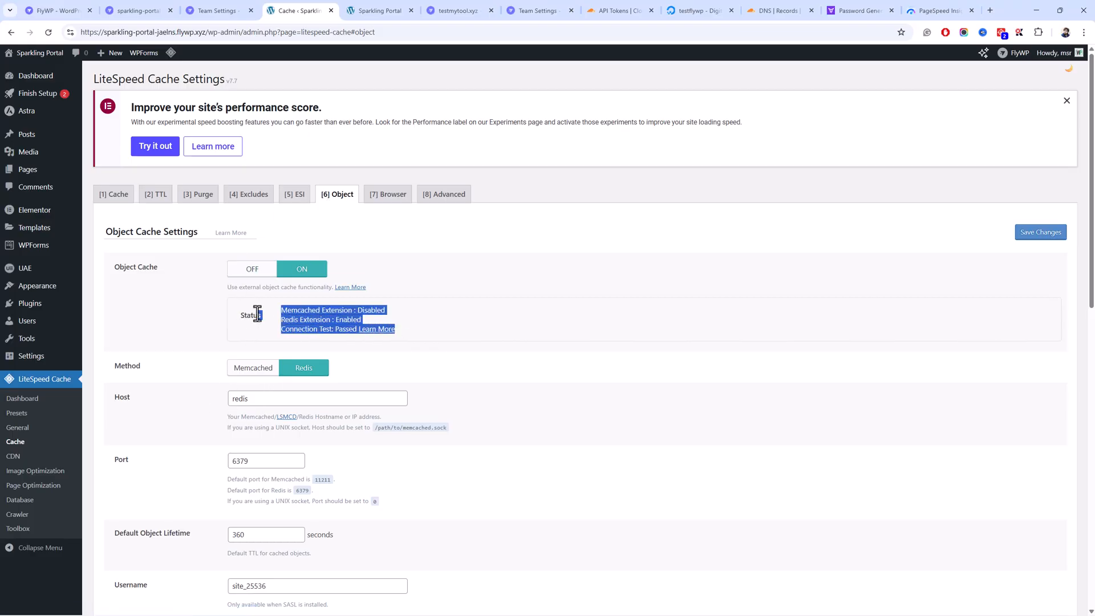
scroll(194, 372, "down", 3)
- Check the Redis username and connection values, then return to the FlyWP site tab
scroll(194, 372, "down", 2)
left_click_drag(279, 280, 187, 286)
left_click(186, 286)
left_click_drag(302, 331, 181, 338)
left_click(189, 369)
scroll(189, 368, "down", 6)
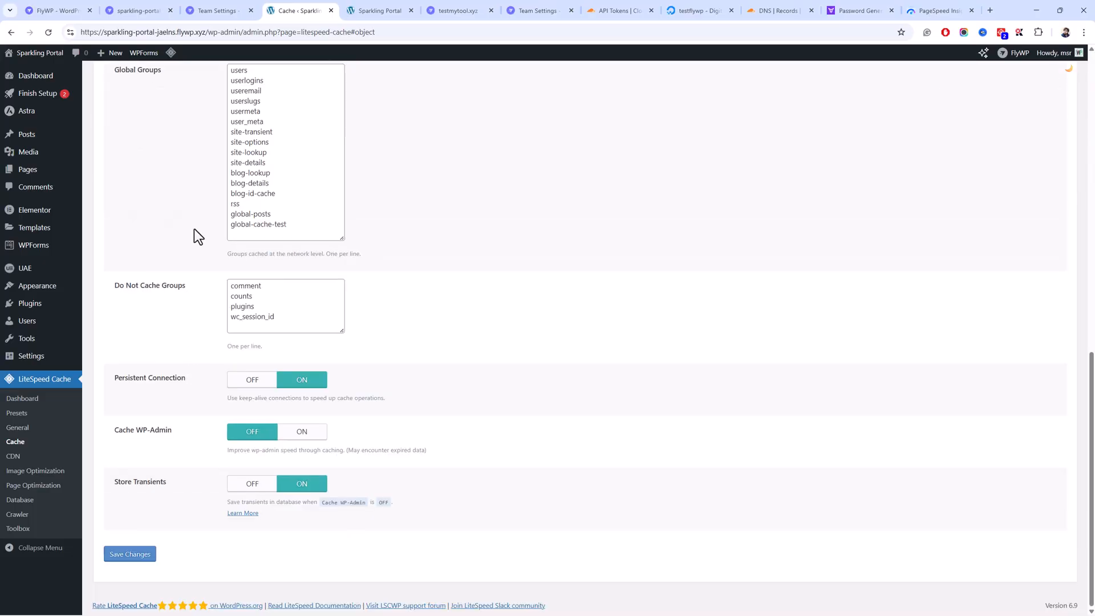
left_click(191, 10)
left_click(149, 10)
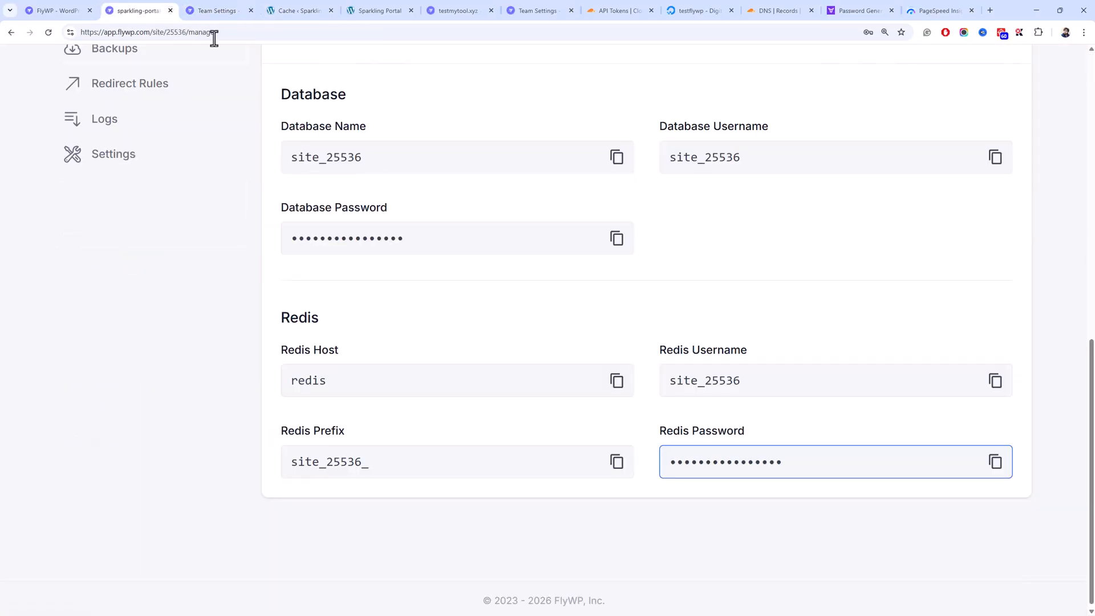
- Scroll the sparkling-portal Manage page to review the Database and Redis credentials
left_click(672, 409)
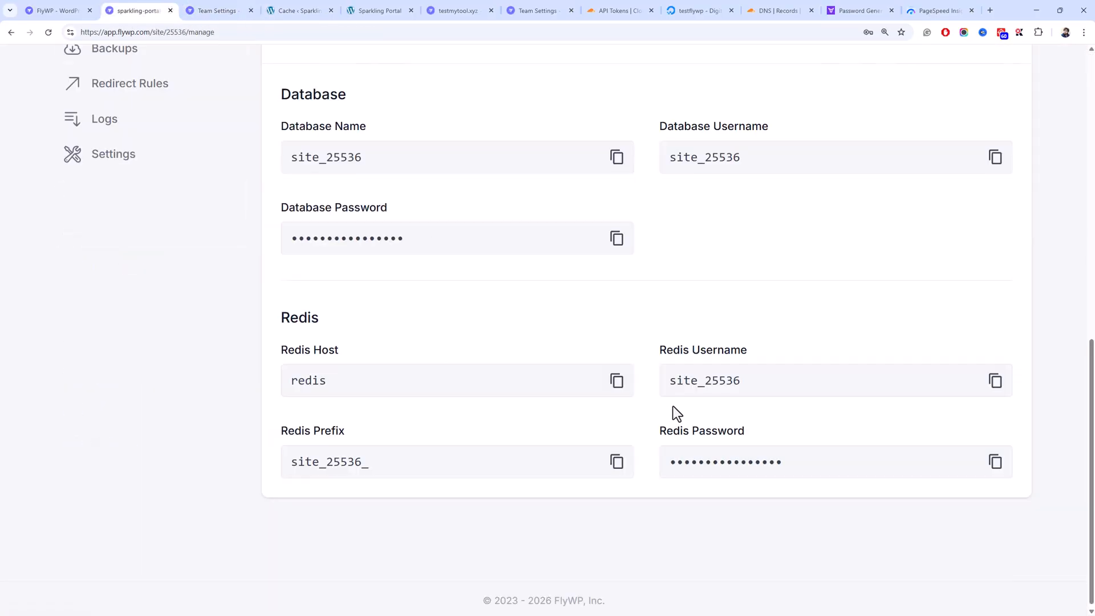
scroll(403, 354, "up", 8)
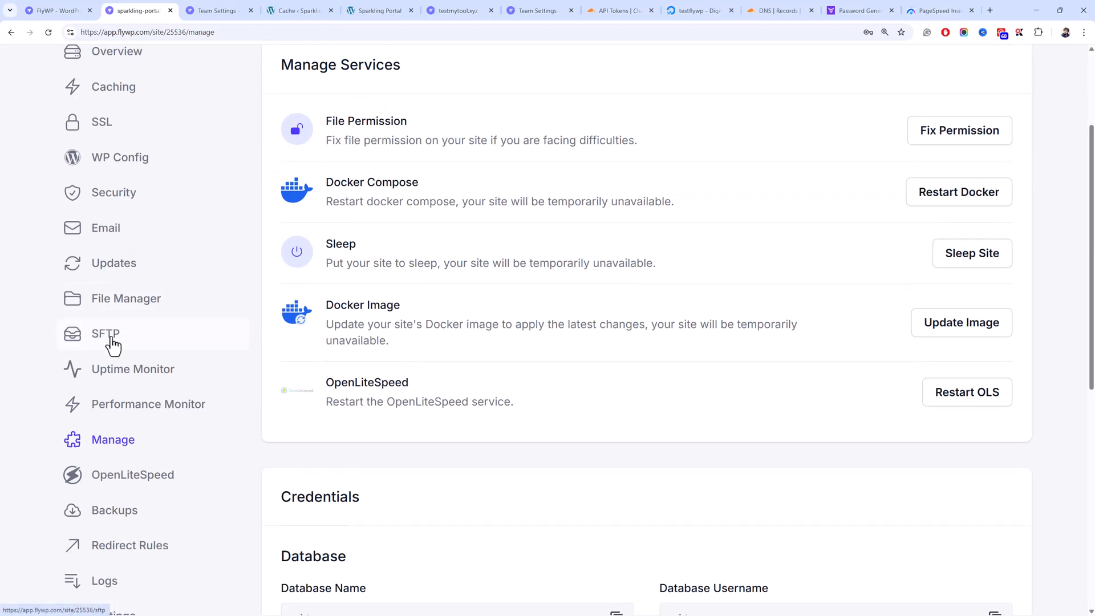
scroll(117, 350, "down", 5)
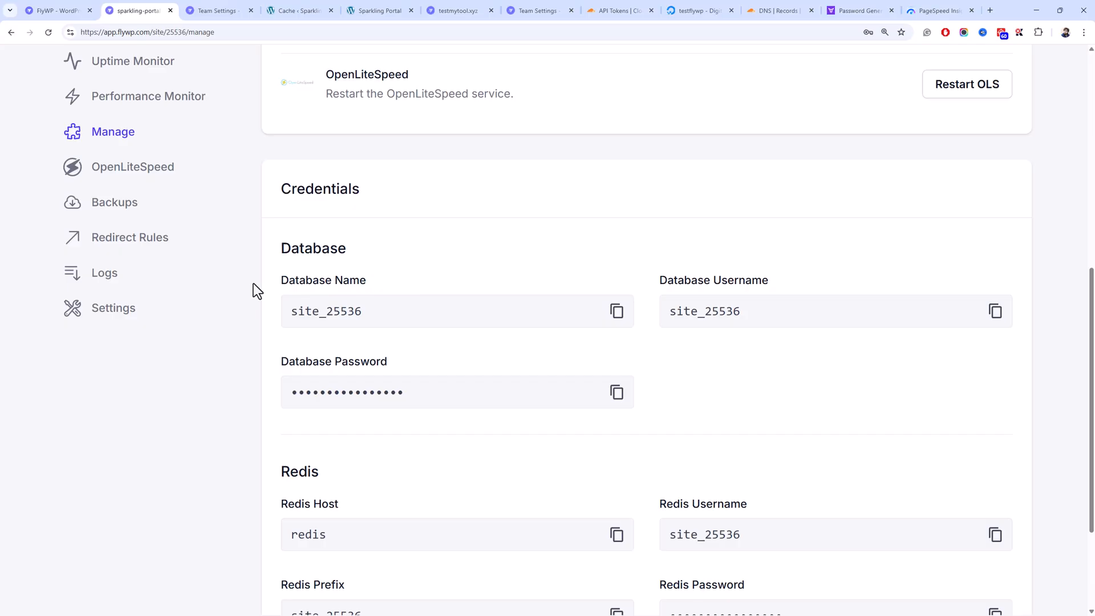
scroll(251, 285, "up", 5)
scroll(257, 258, "down", 5)
scroll(260, 258, "up", 3)
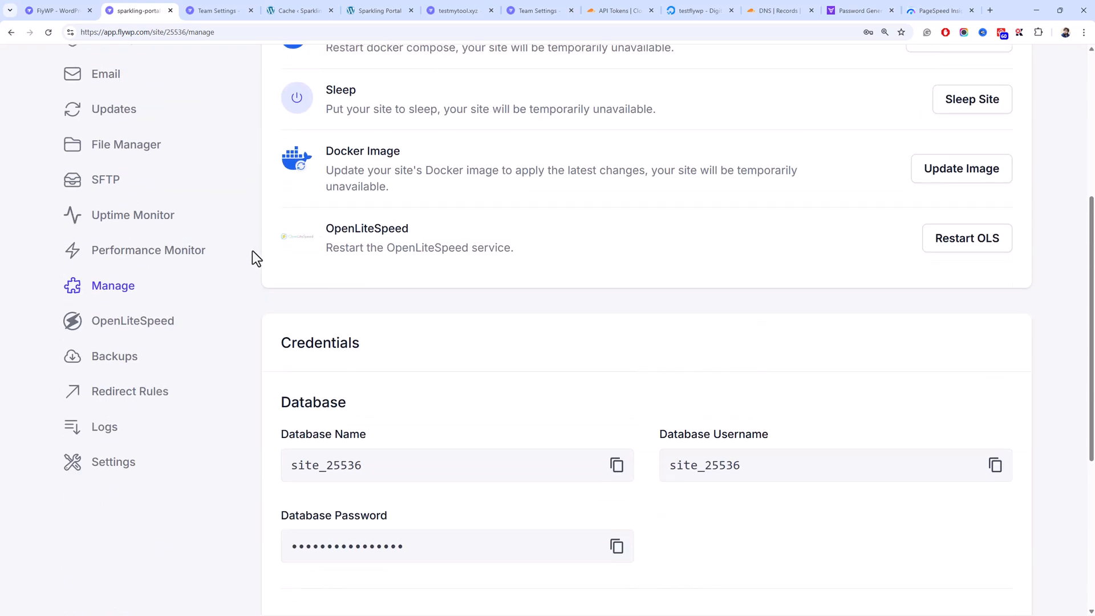
scroll(307, 348, "down", 5)
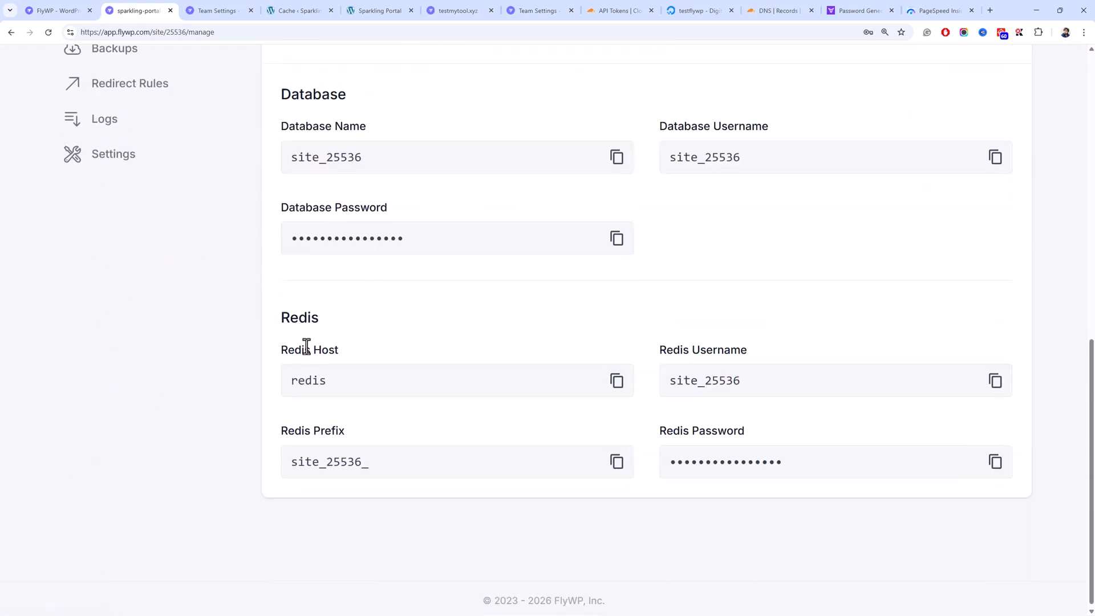
scroll(170, 322, "up", 3)
- Review the OpenLiteSpeed .htaccess rules, then go to the site's Backups page
left_click(142, 182)
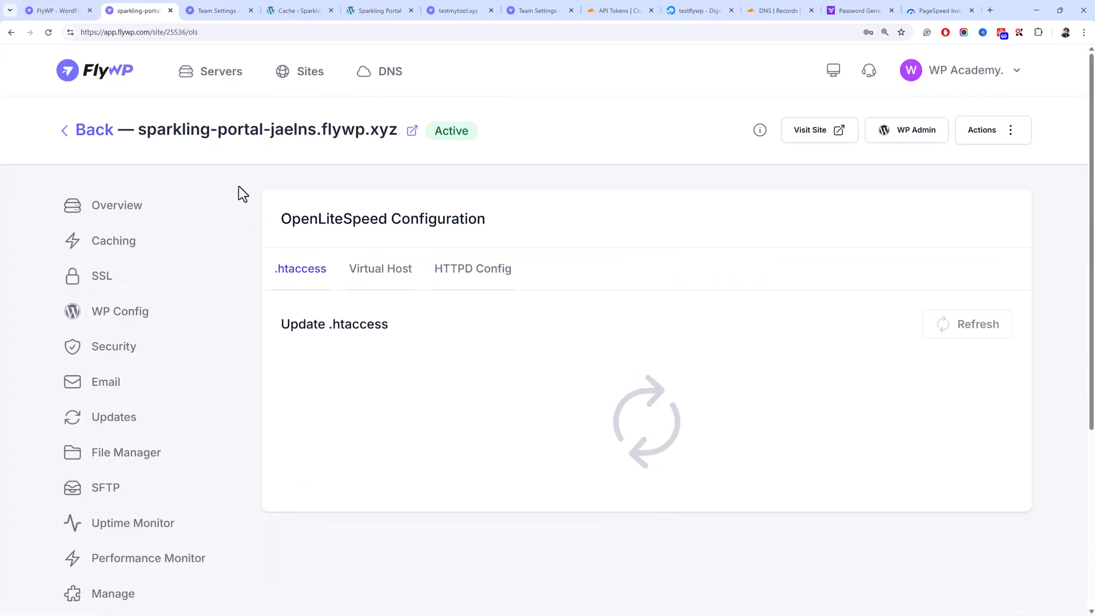
scroll(238, 191, "down", 5)
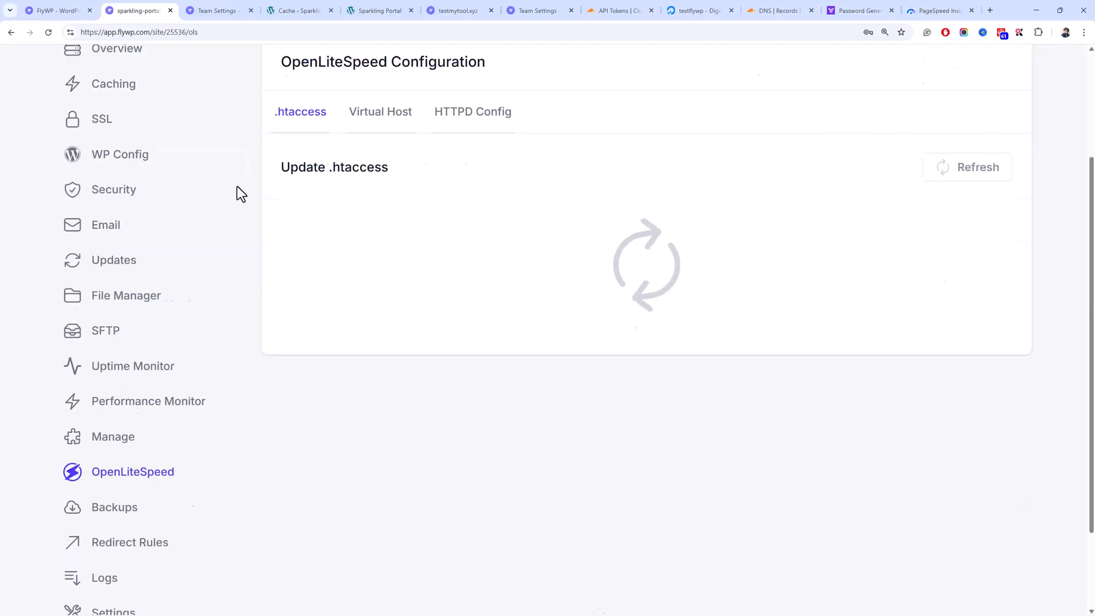
scroll(237, 191, "up", 3)
left_click(464, 416)
left_click_drag(464, 417, 422, 203)
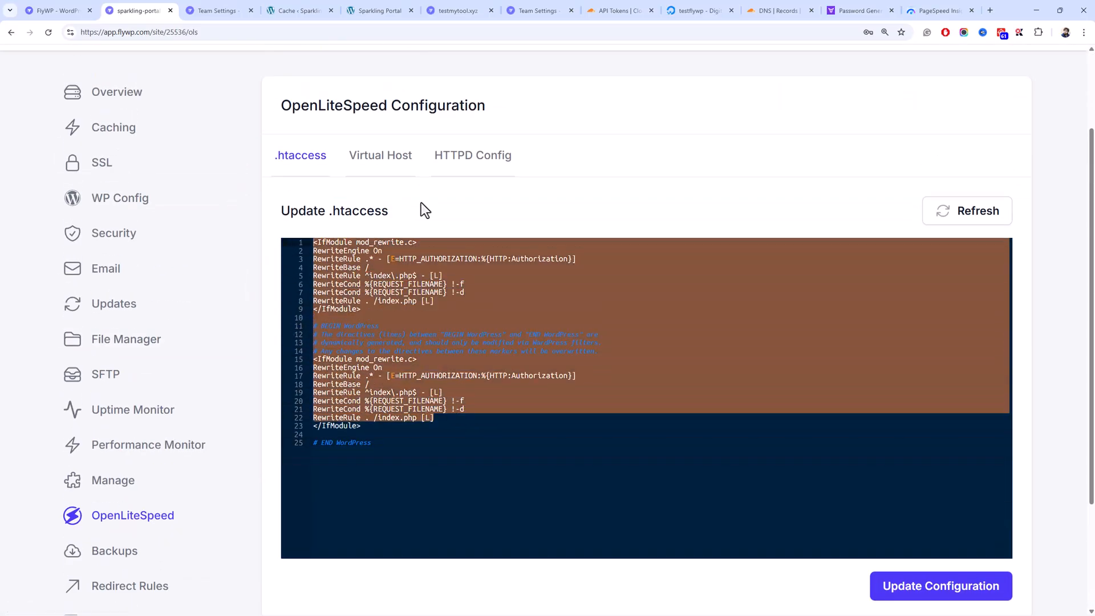
left_click(499, 456)
left_click(165, 562)
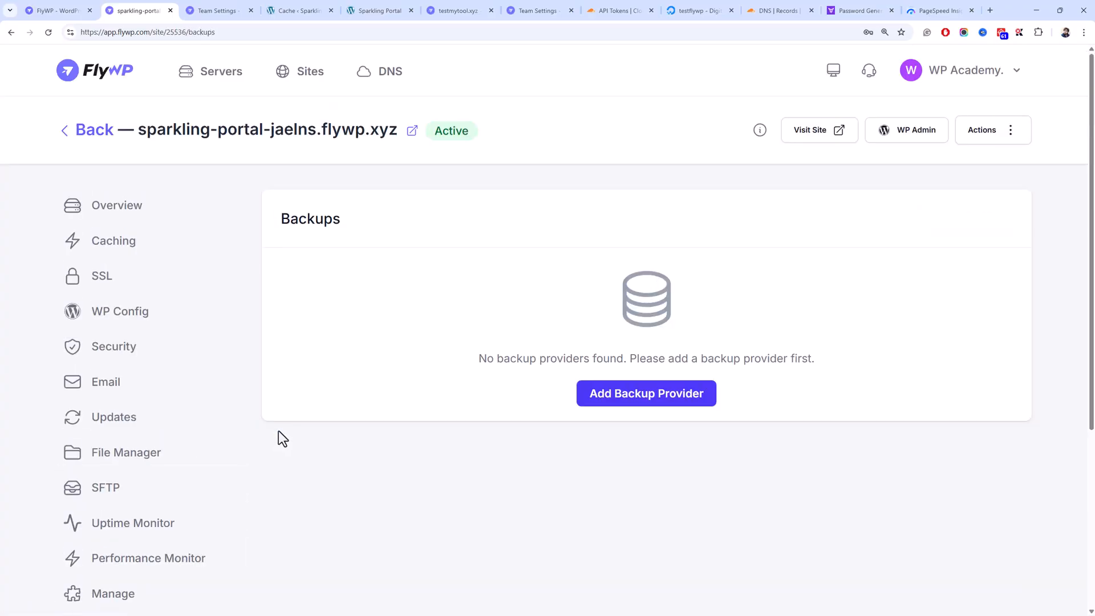
- Start adding a Google Drive backup provider in team settings, then cancel the form
left_click(597, 402)
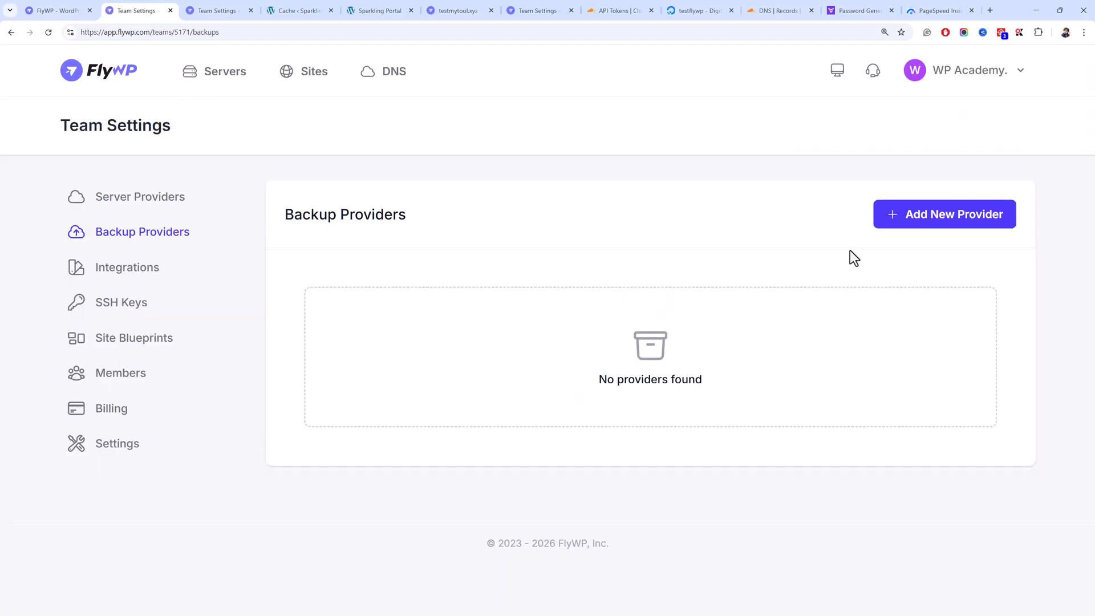
left_click(928, 211)
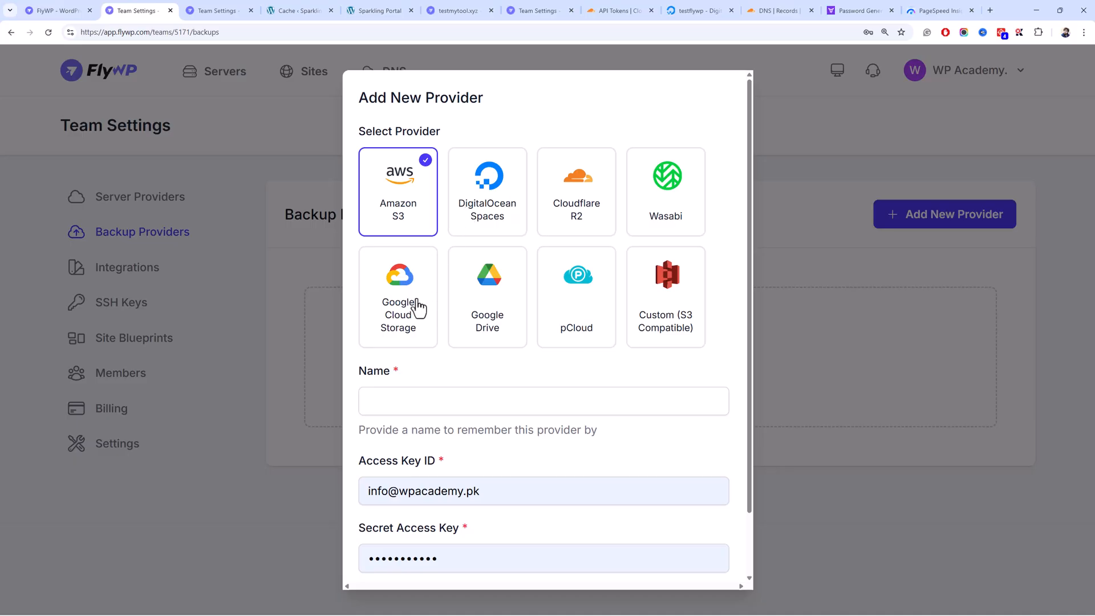
left_click(471, 307)
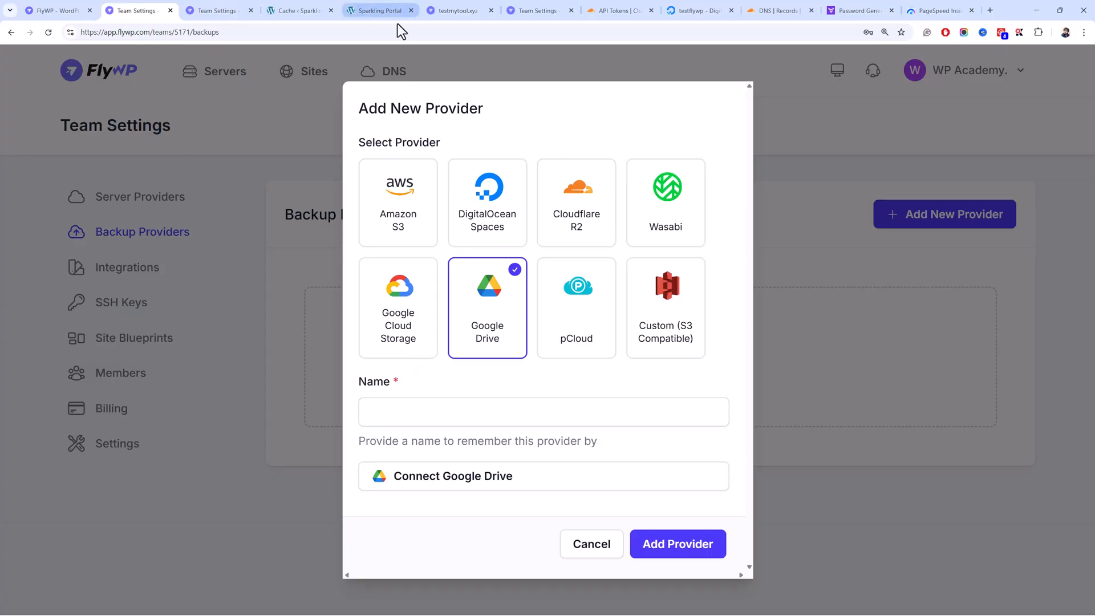
left_click(556, 405)
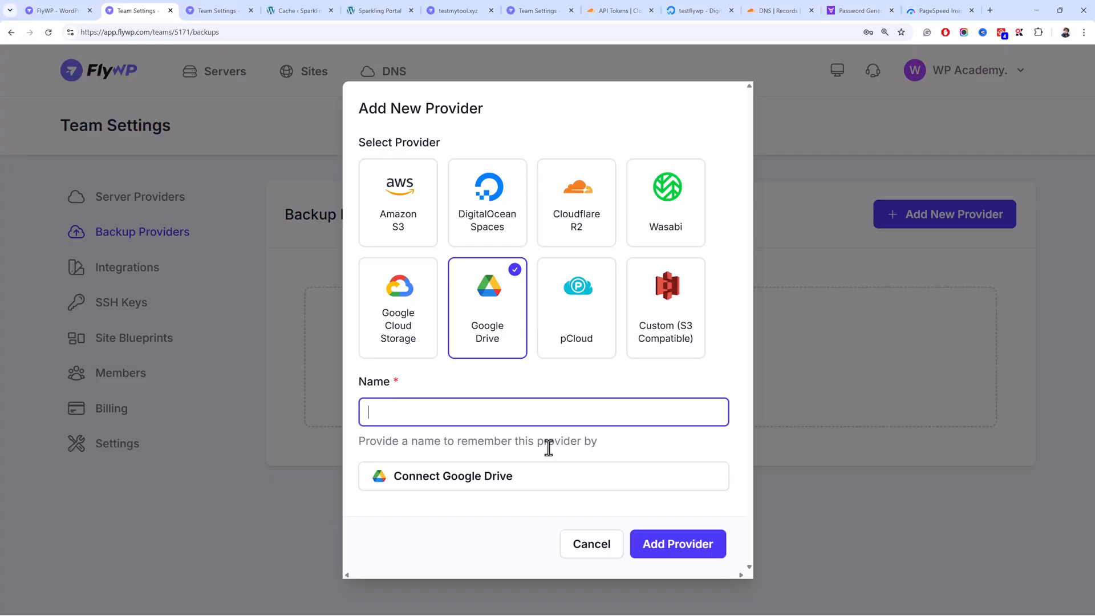
left_click(582, 541)
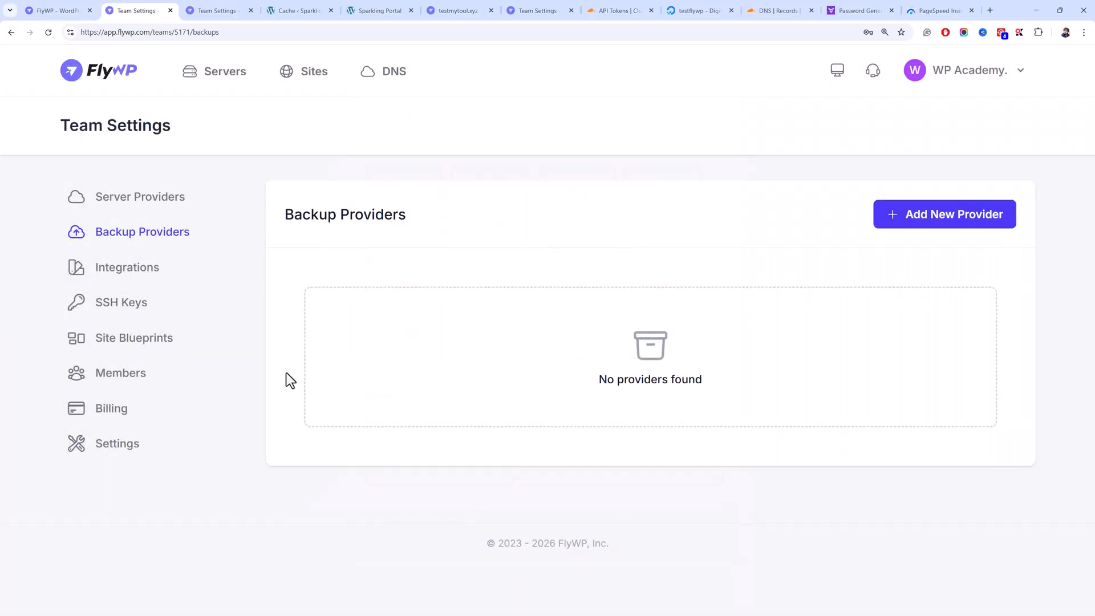
- View the team Integrations settings and close the duplicate Team Settings tab
left_click(169, 288)
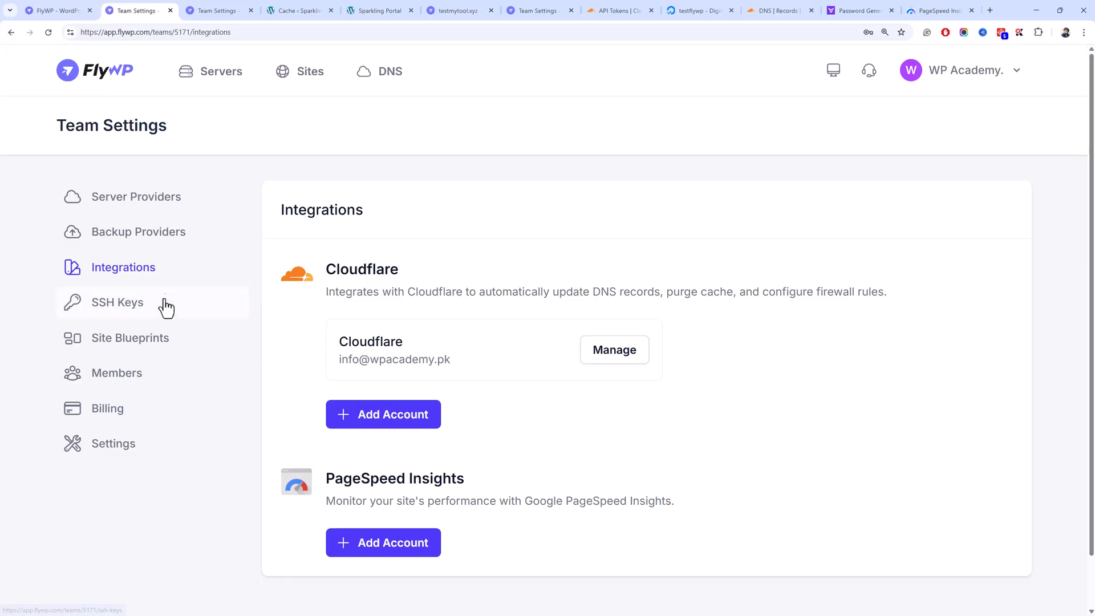
left_click(209, 7)
left_click(251, 11)
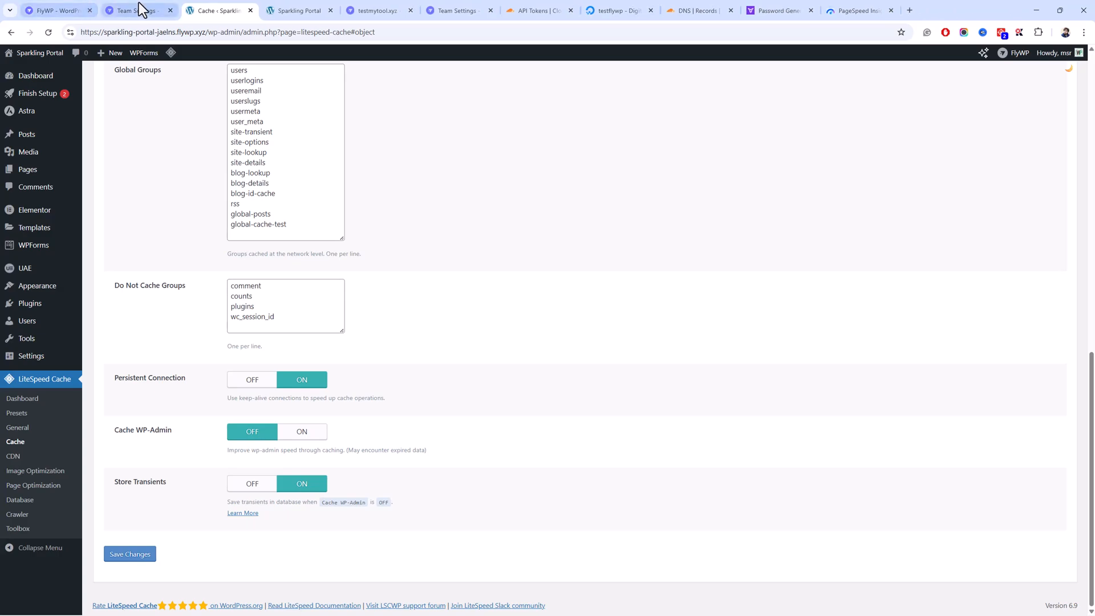
left_click(139, 5)
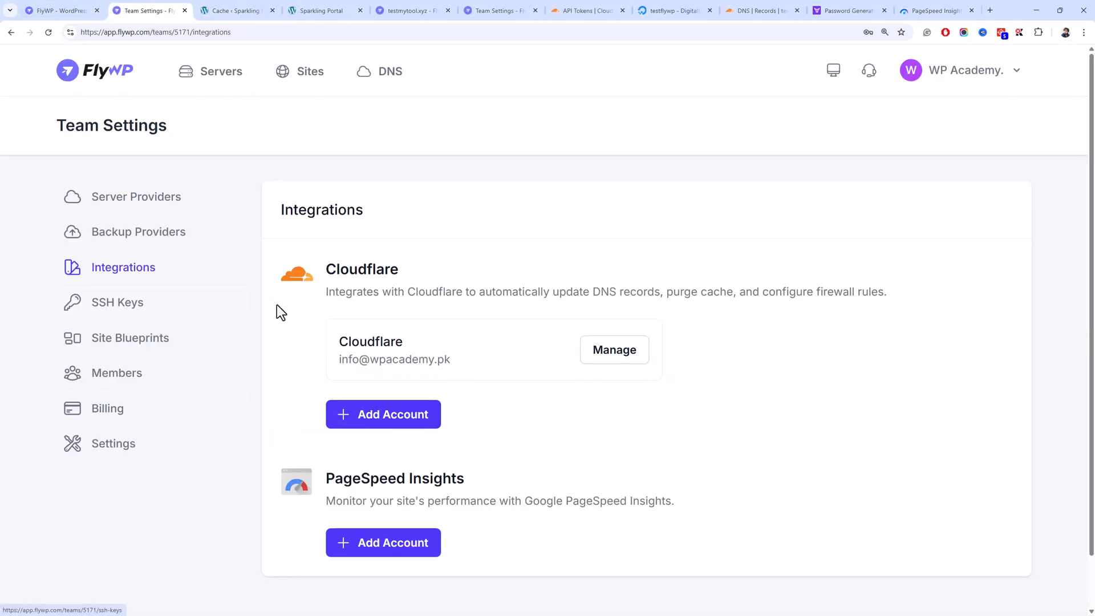
- Browse the team's SSH Keys and Site Blueprints, then open the Sites list
left_click(238, 308)
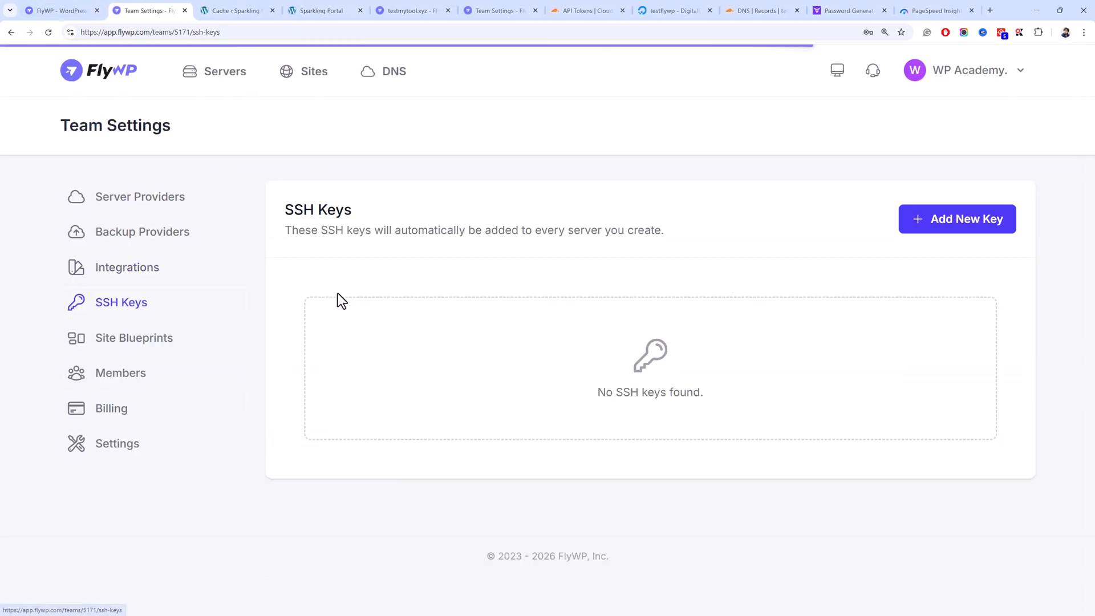
left_click(145, 352)
left_click(233, 11)
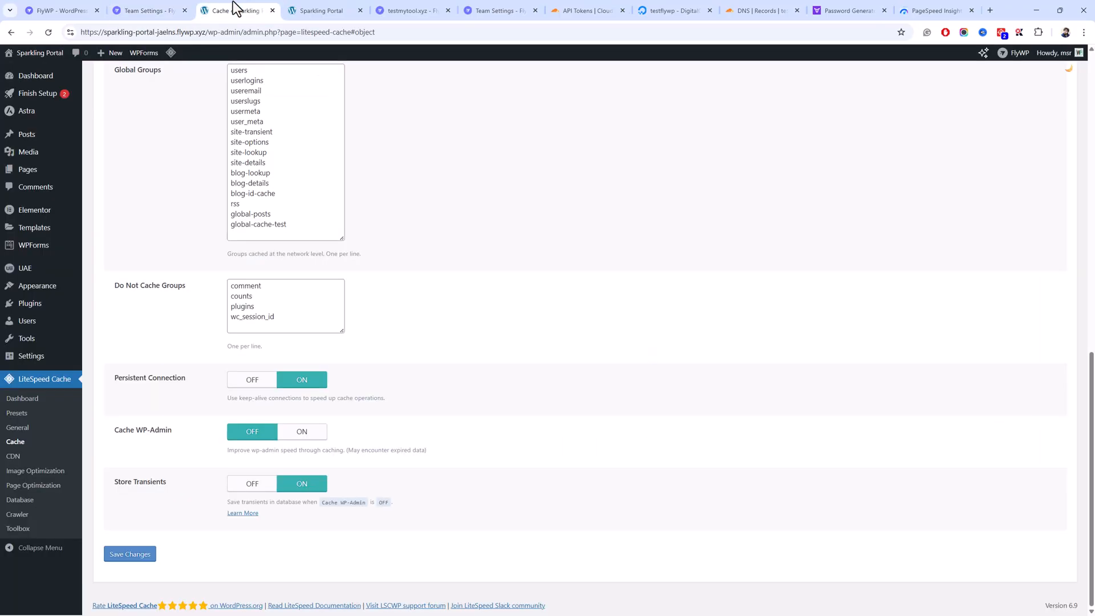
left_click(146, 9)
left_click(36, 3)
left_click(121, 11)
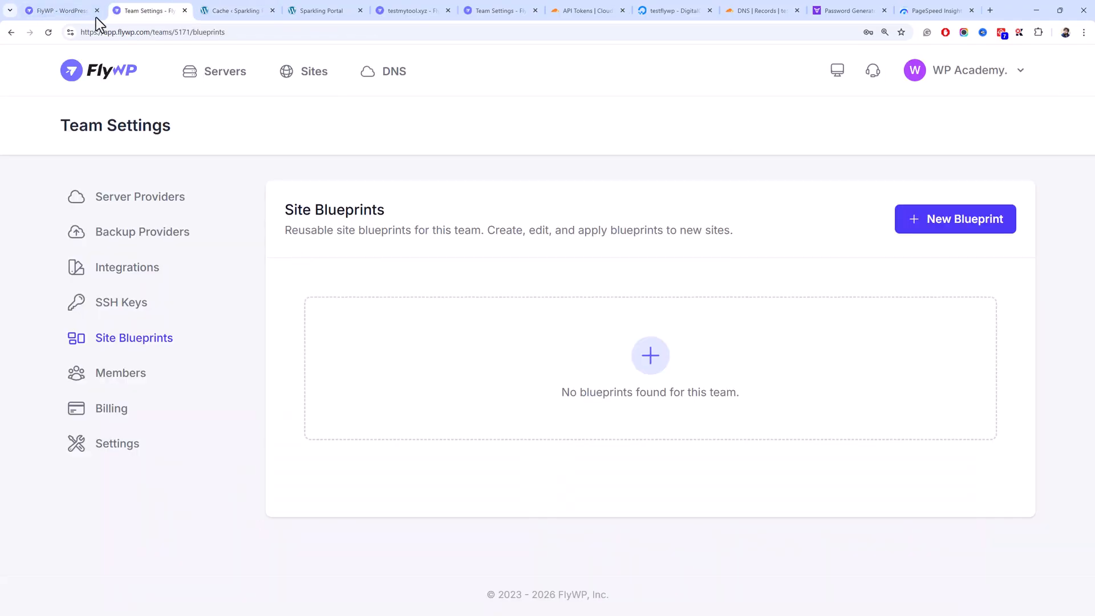
left_click(287, 83)
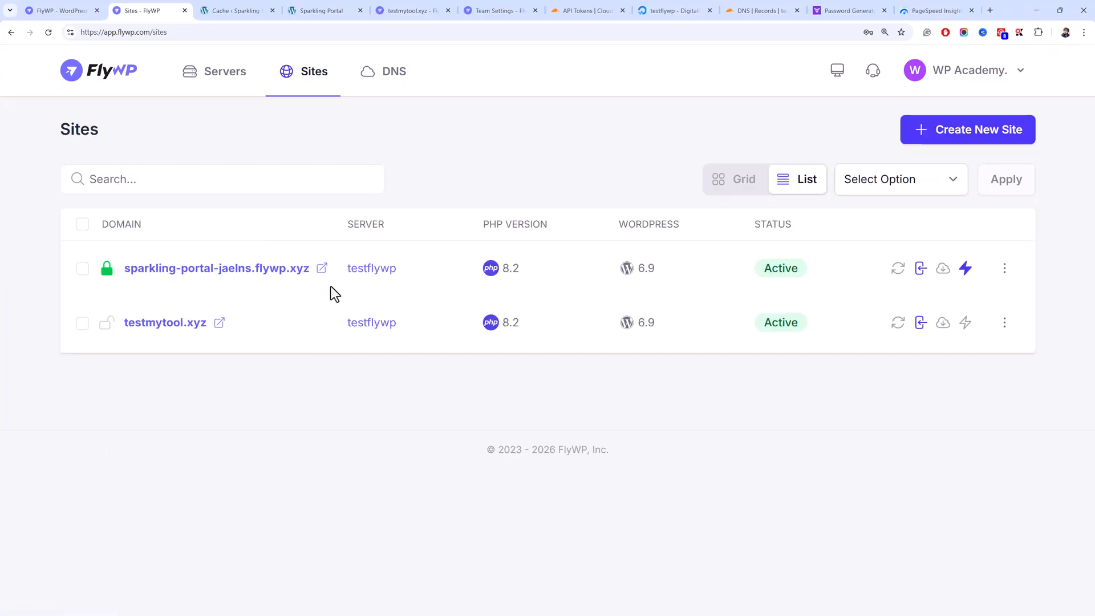
- Open the sparkling-portal-jaelns.flywp.xyz site and view its Redirect Rules
left_click(295, 272)
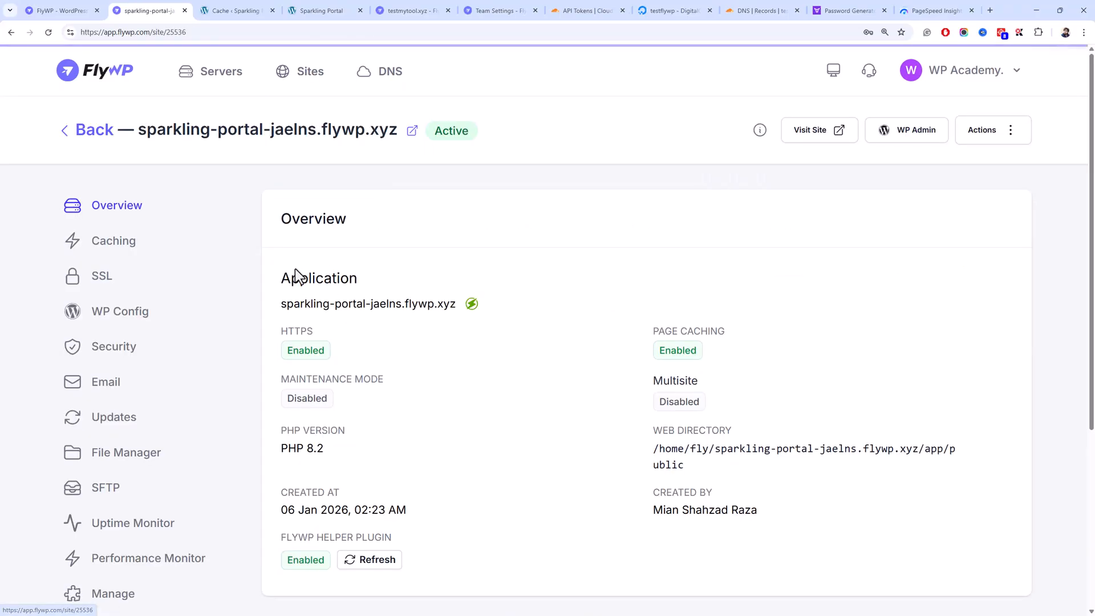
scroll(174, 376, "down", 5)
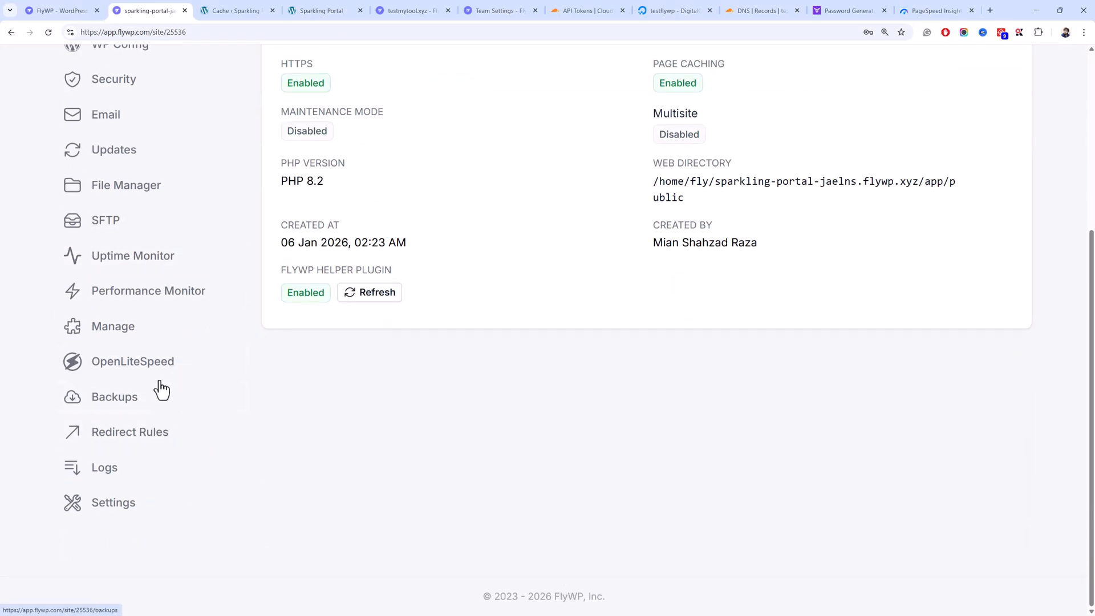
left_click(172, 433)
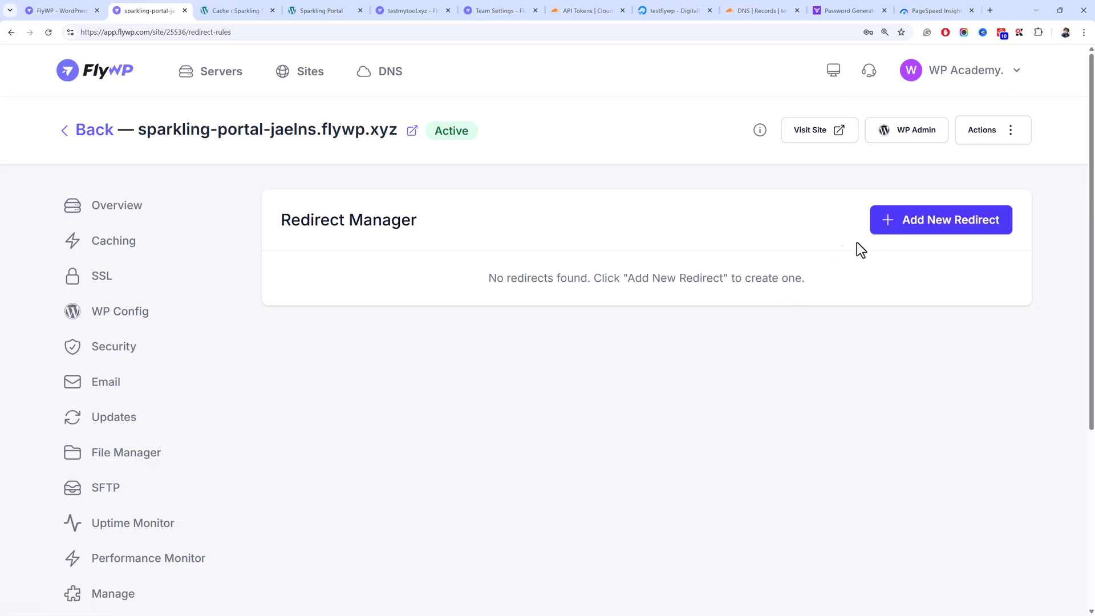
scroll(681, 290, "down", 5)
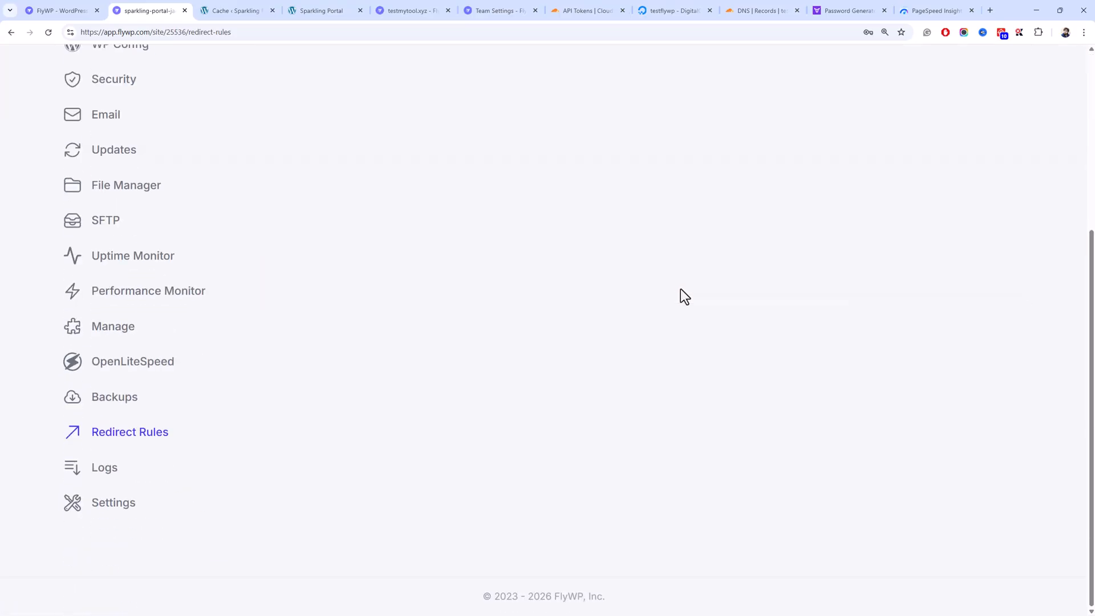
- Scroll through the site's Backups page
left_click(156, 404)
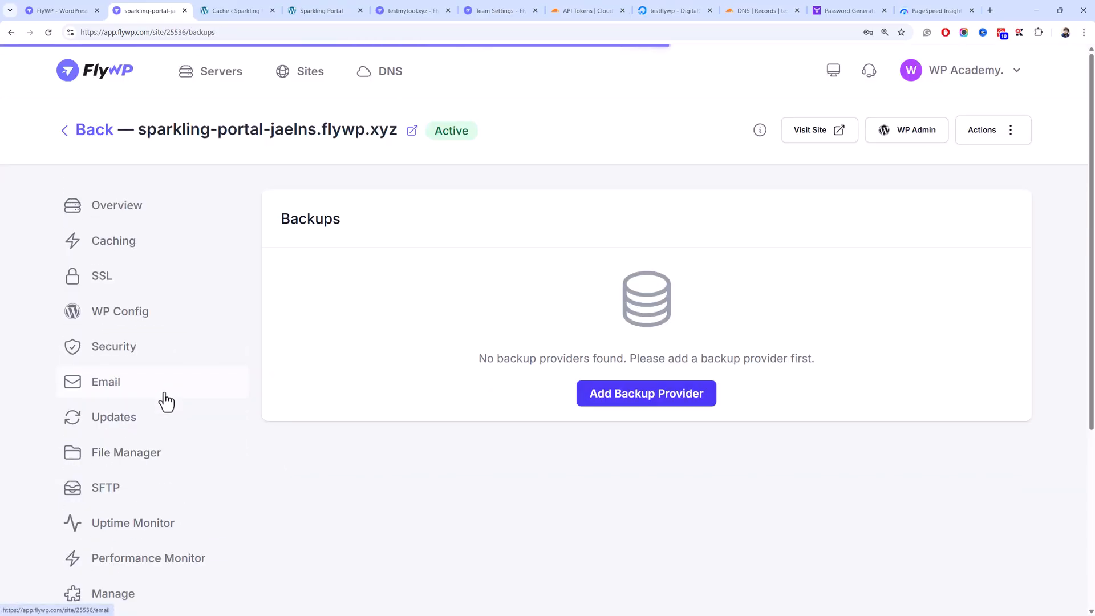
scroll(117, 484, "down", 3)
scroll(590, 231, "up", 1)
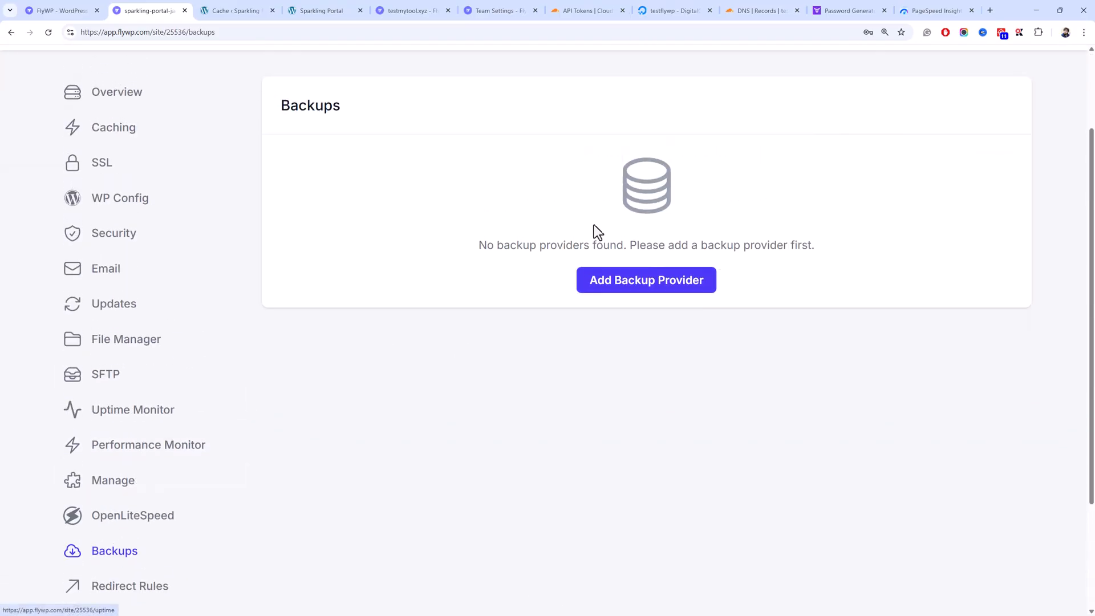
scroll(171, 420, "down", 3)
scroll(176, 468, "up", 3)
scroll(176, 467, "down", 3)
- Check the empty Debug Log and its log-type options, then go to site Settings
left_click(135, 477)
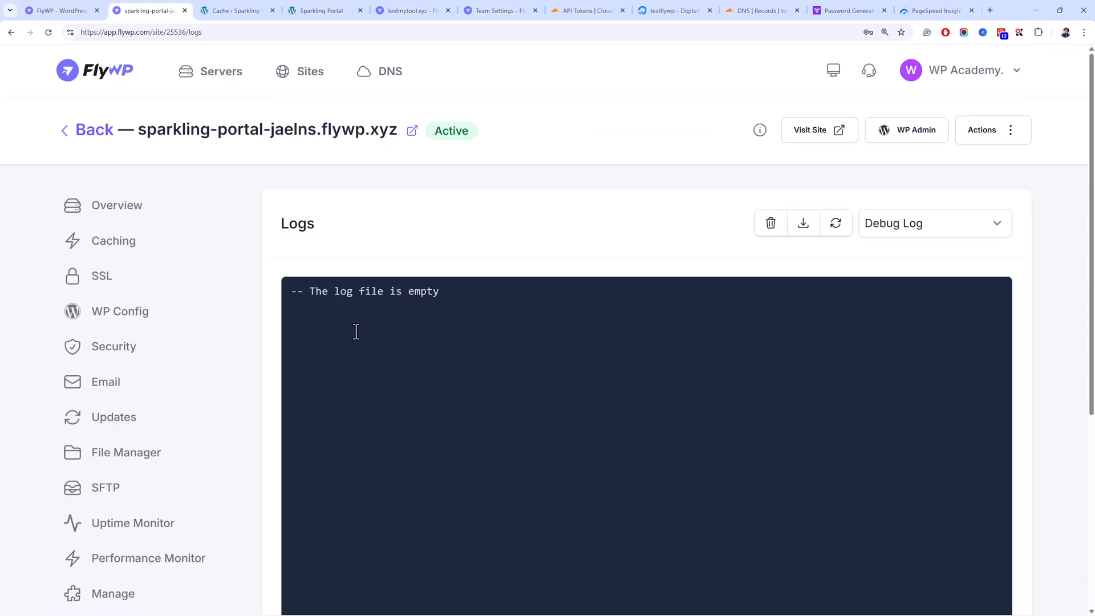
scroll(354, 330, "down", 5)
scroll(701, 288, "up", 5)
left_click(939, 224)
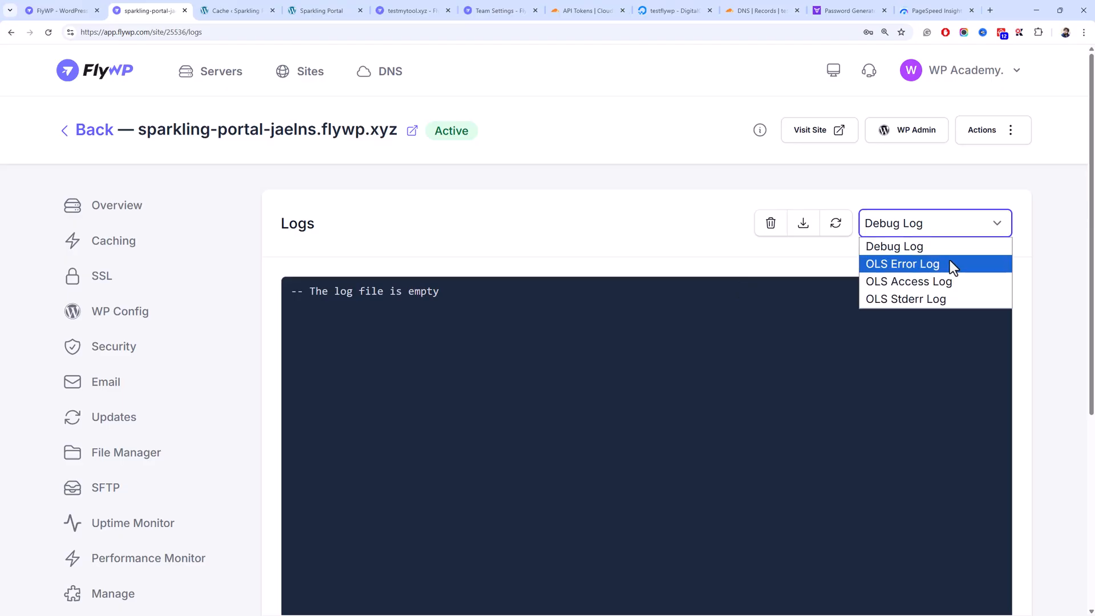
key("Escape")
scroll(495, 264, "down", 1)
scroll(496, 264, "down", 5)
left_click(105, 477)
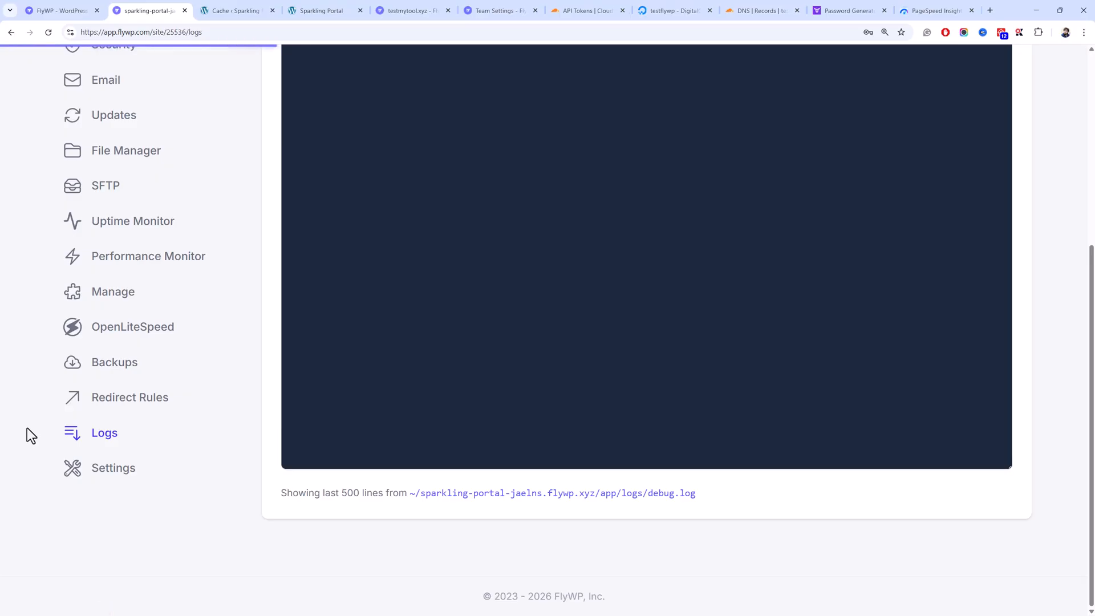
- Review the site's primary domain name in its General settings
scroll(530, 305, "down", 2)
scroll(530, 305, "down", 1)
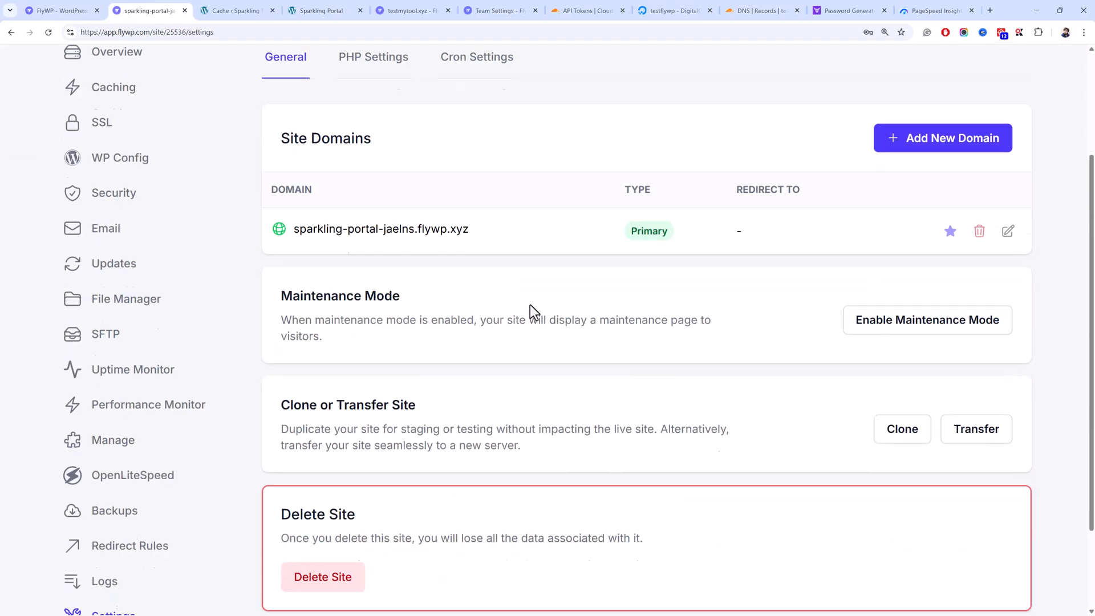
left_click_drag(496, 251, 379, 234)
left_click(564, 252)
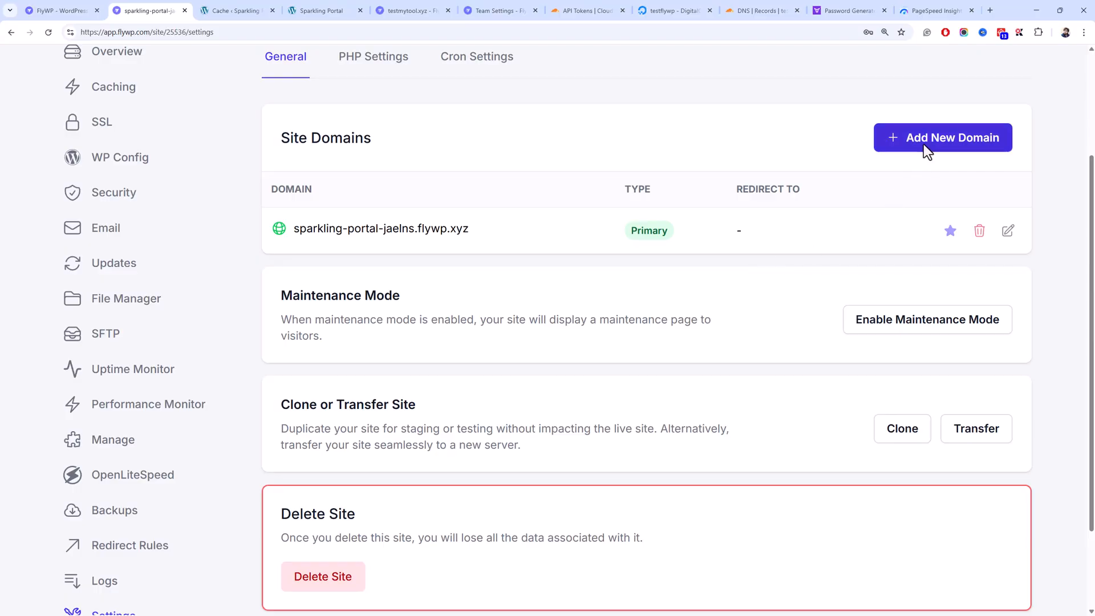
left_click_drag(294, 229, 434, 230)
left_click(431, 229)
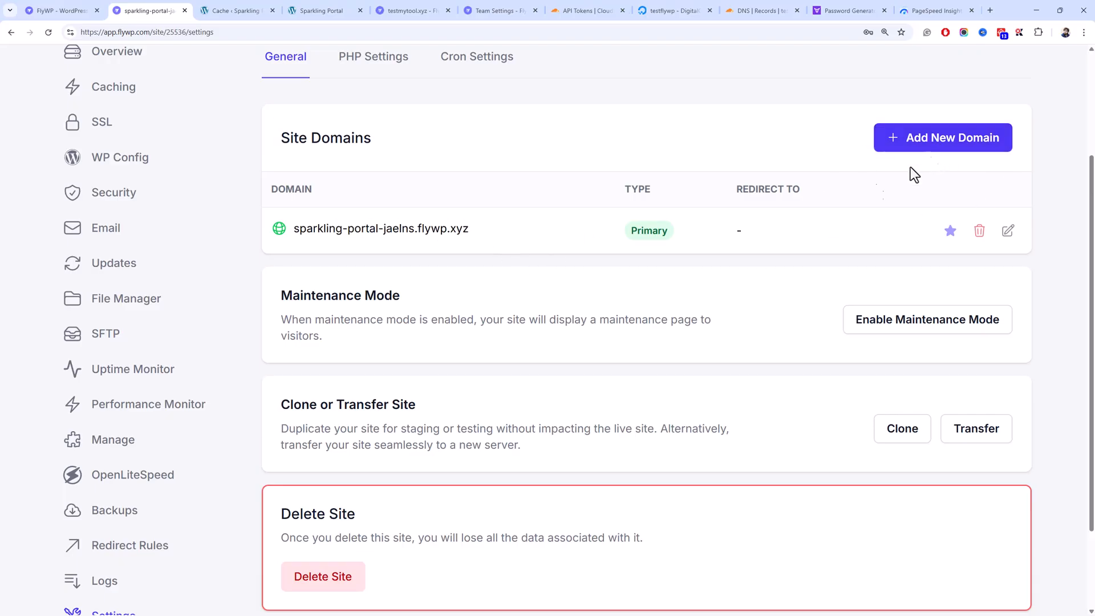
scroll(704, 266, "down", 2)
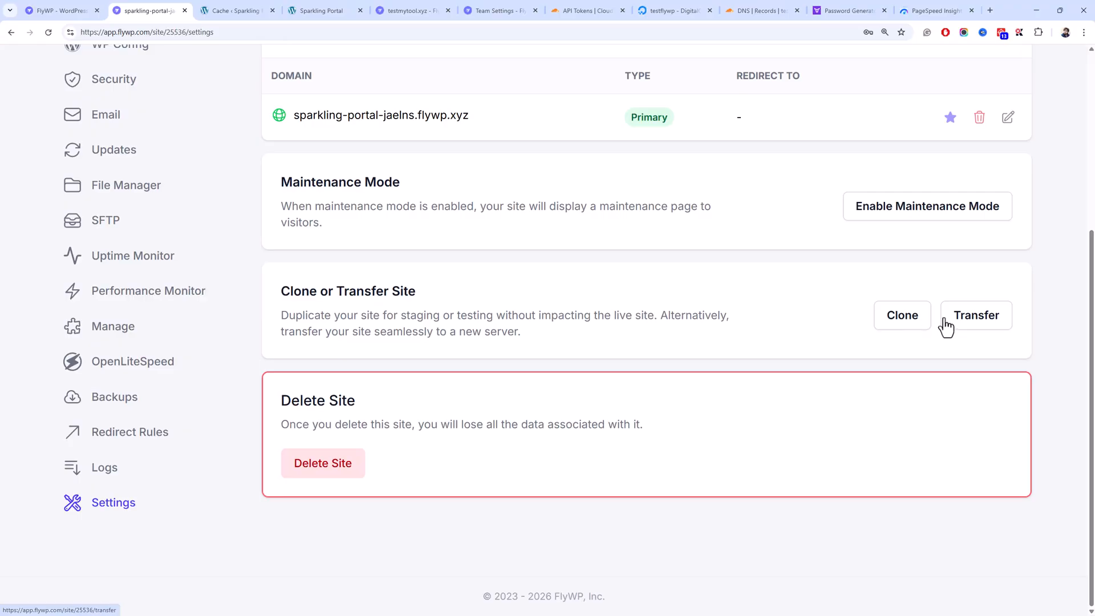
- Look at the site Transfer page, then show PHP Settings (PHP 8.2, 256 MB, 60 s)
left_click(965, 323)
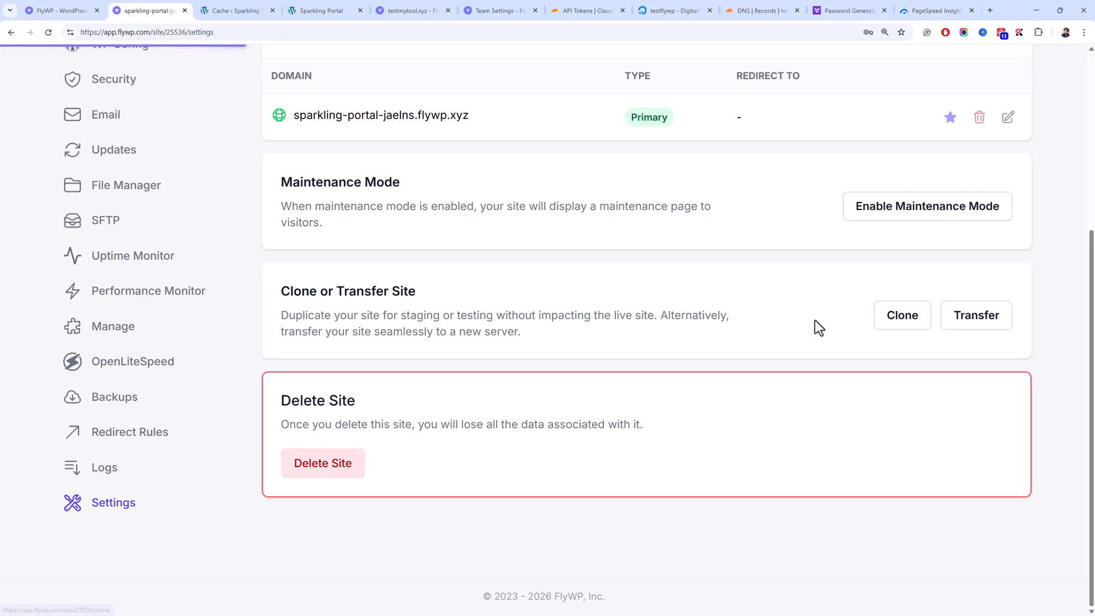
left_click(497, 392)
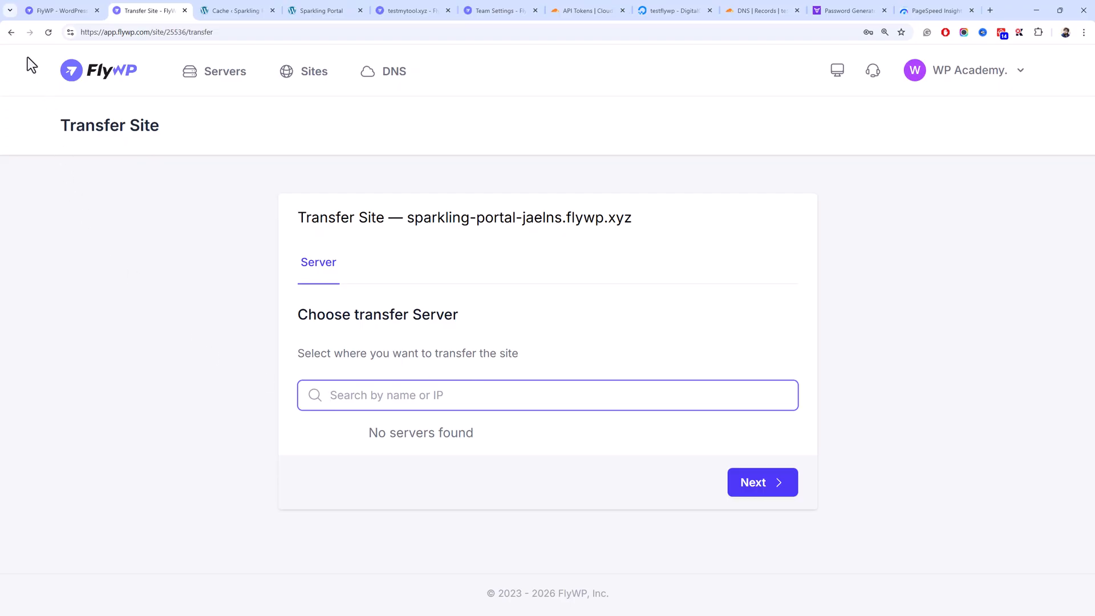
left_click(7, 34)
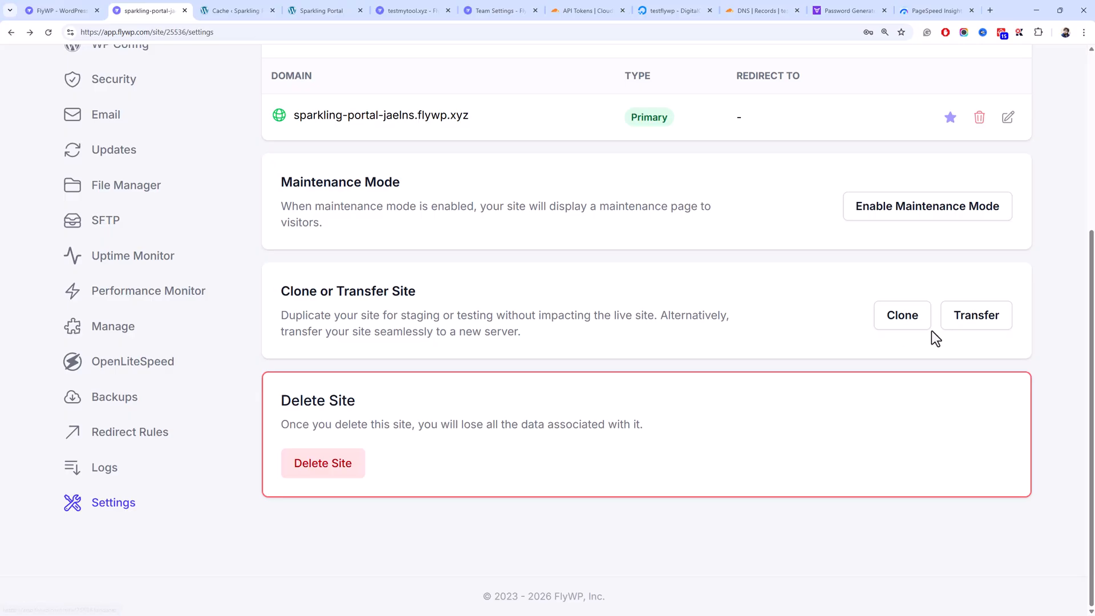
scroll(791, 357, "up", 3)
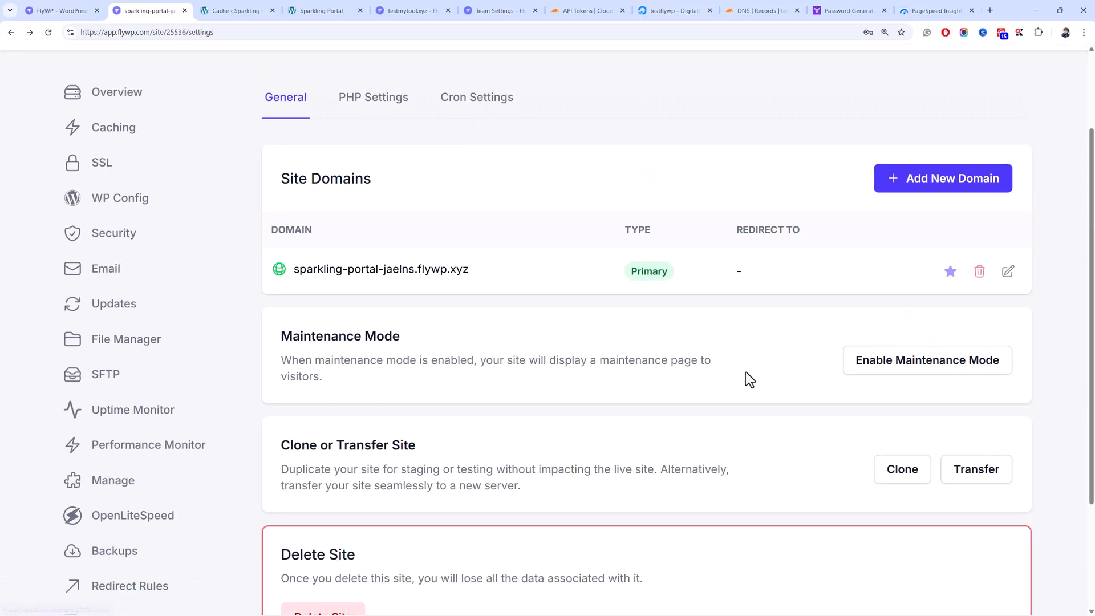
scroll(686, 377, "up", 2)
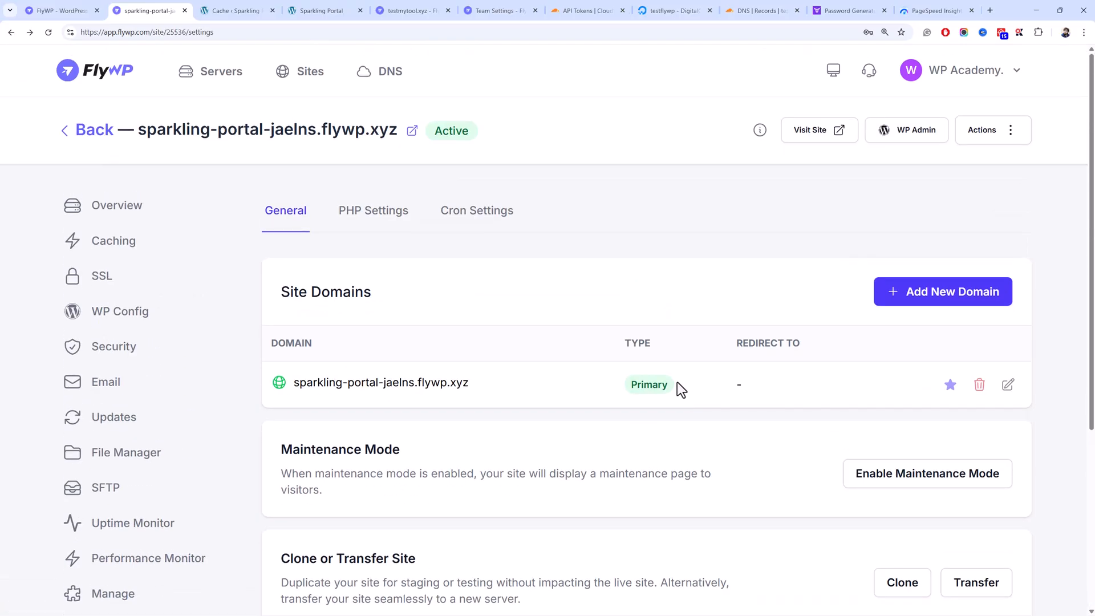
left_click(385, 222)
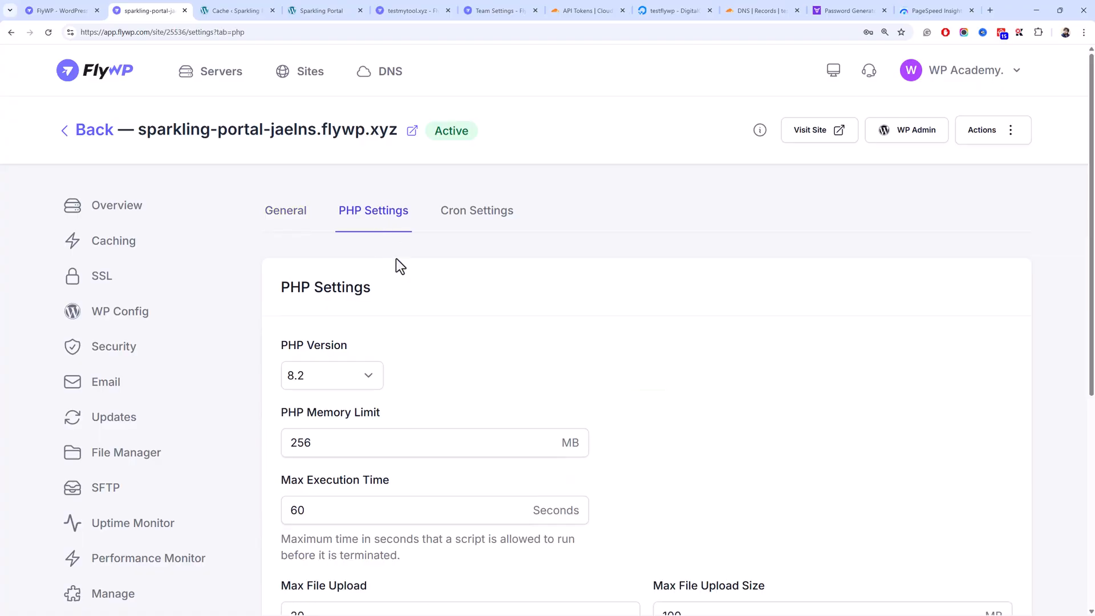
- Inspect the Max File Upload Size and Max Input Time PHP values
scroll(426, 351, "down", 6)
scroll(426, 347, "up", 3)
left_click_drag(691, 421, 570, 420)
left_click(399, 493)
left_click_drag(409, 511, 299, 504)
left_click(379, 487)
left_click(371, 432)
scroll(370, 432, "up", 4)
- Show the Cron Settings and check the Run Every interval of 10 minutes
left_click(452, 220)
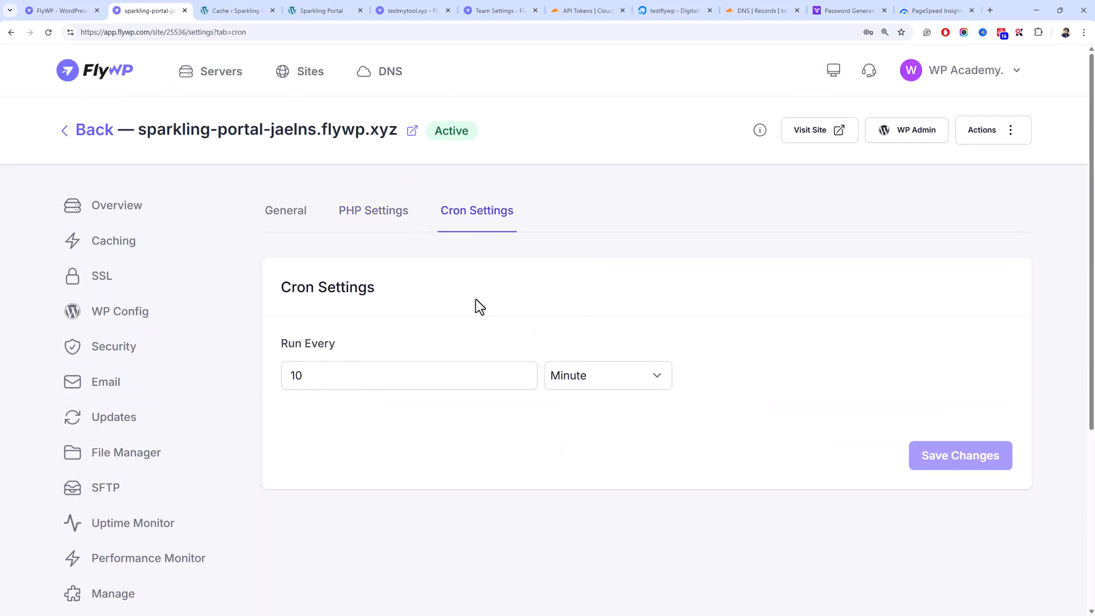
left_click_drag(482, 374, 265, 369)
double_click(337, 365)
left_click(358, 377)
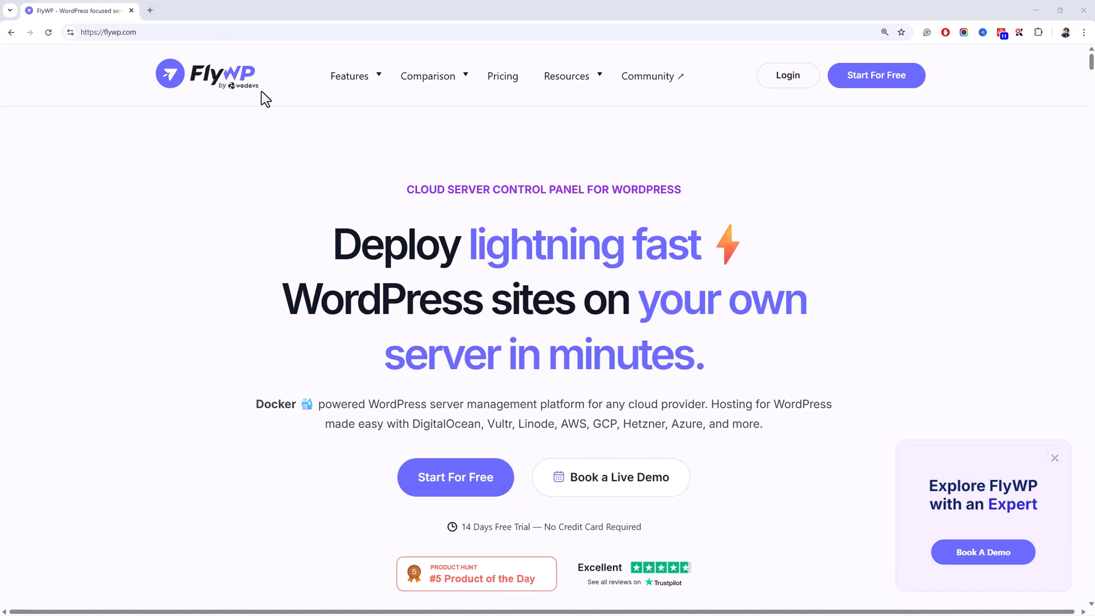
mouse_move(328, 108)
left_click(877, 85)
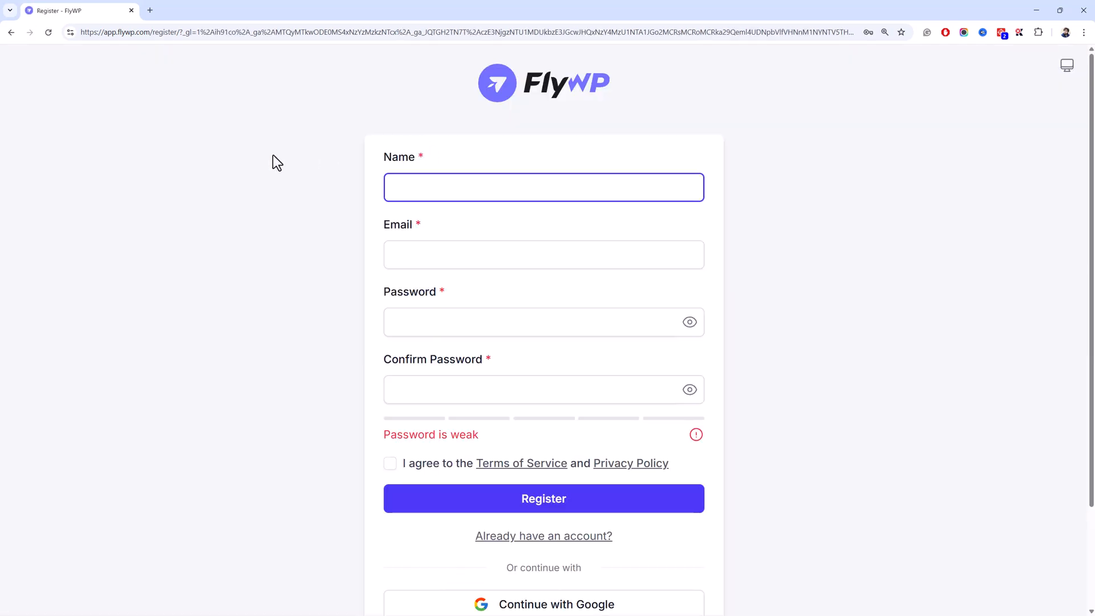
scroll(248, 232, "down", 2)
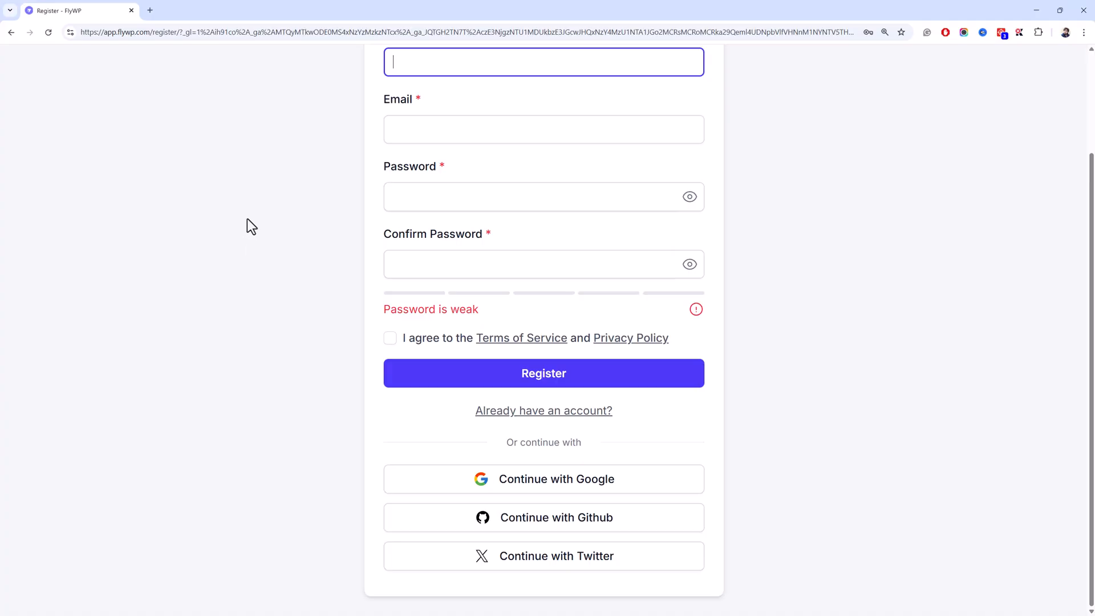
scroll(246, 222, "up", 2)
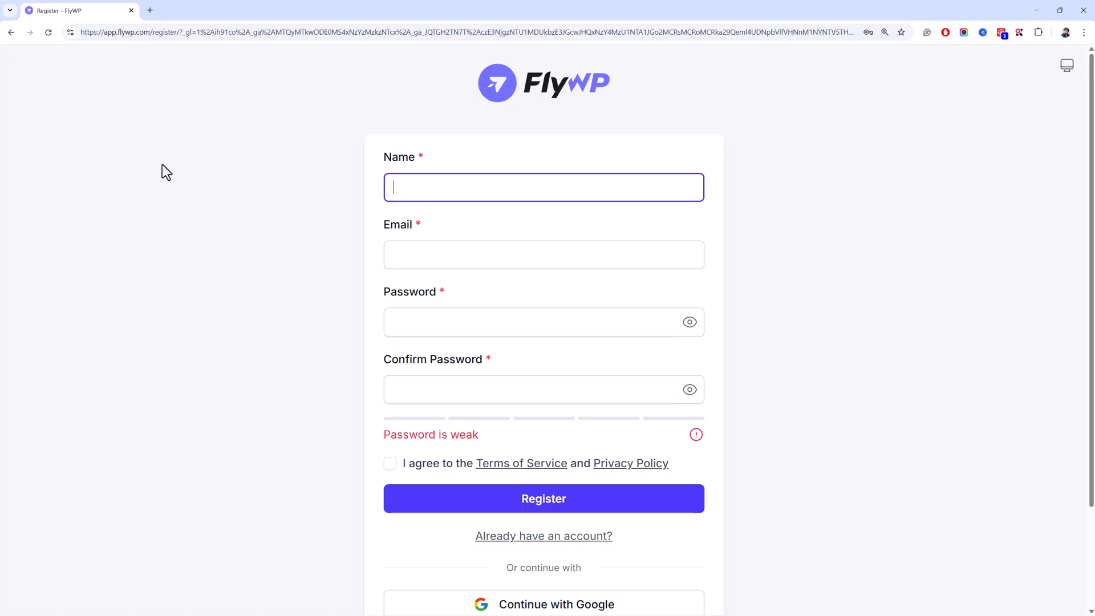
left_click(12, 33)
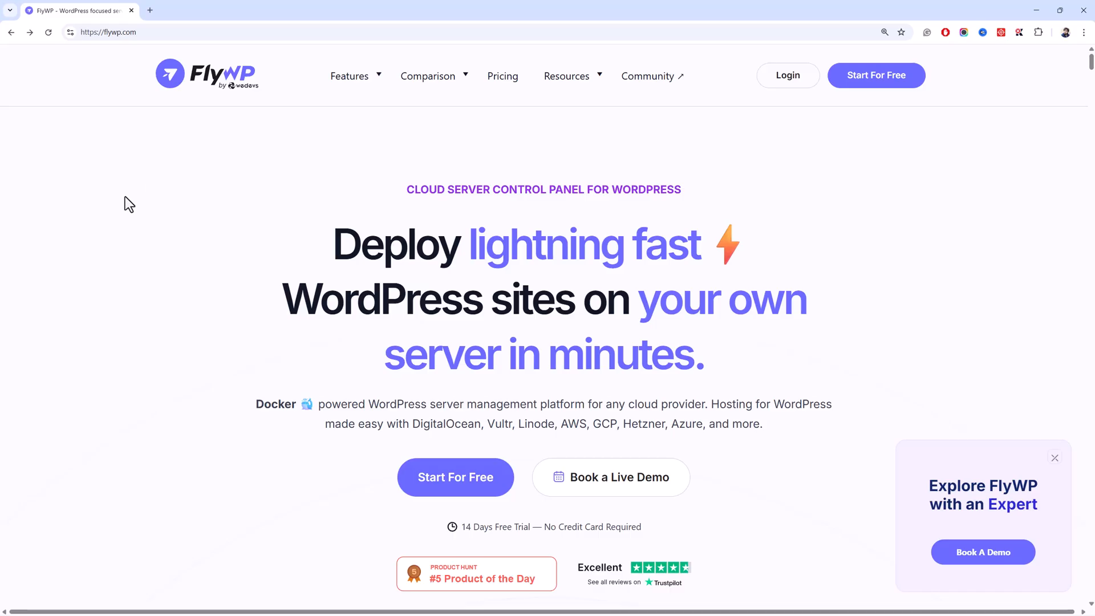
- Open FlyWP pricing and highlight the Hobby plan heading and its $7.50 price
left_click(504, 94)
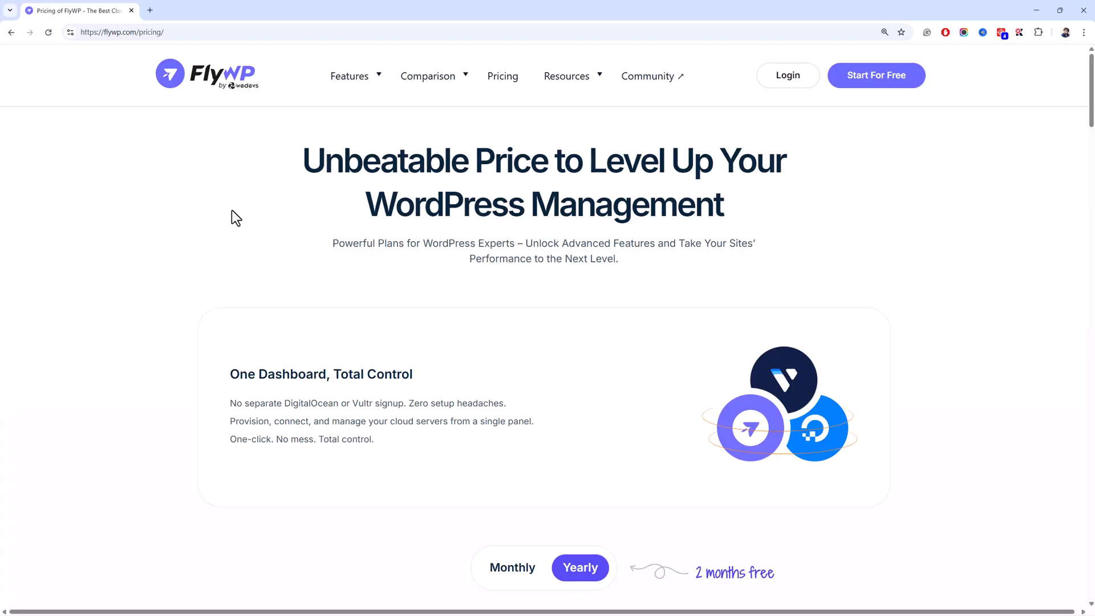
scroll(232, 210, "down", 5)
scroll(232, 207, "down", 3)
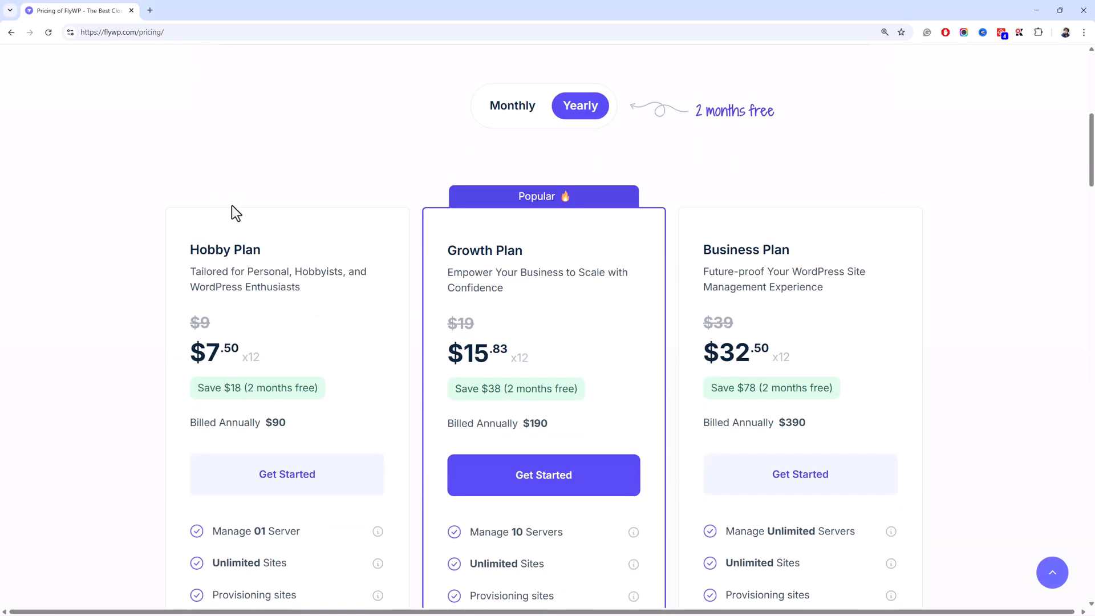
scroll(231, 207, "down", 3)
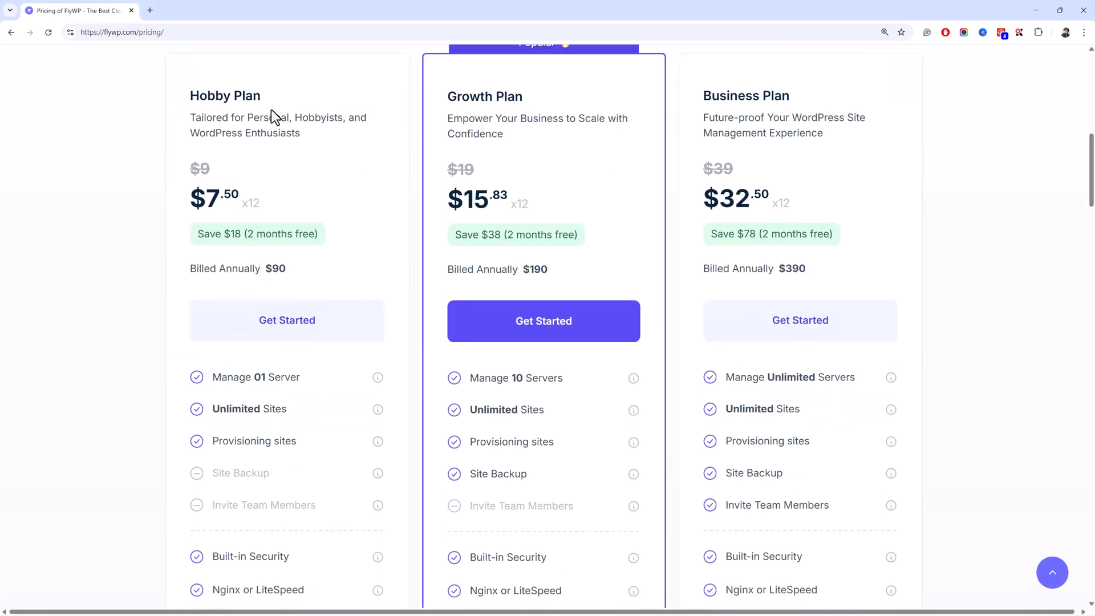
left_click_drag(263, 105, 184, 98)
left_click(187, 108)
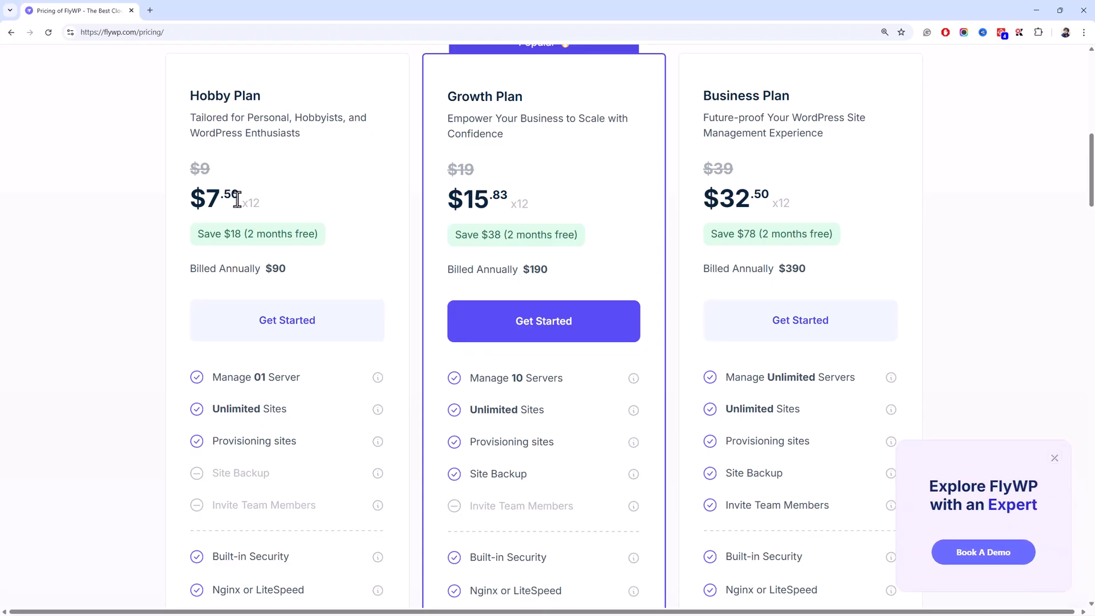
left_click_drag(240, 196, 206, 196)
- Highlight the Hobby plan's Manage 01 Server and Unlimited Sites features
scroll(136, 197, "down", 3)
left_click_drag(300, 223, 215, 224)
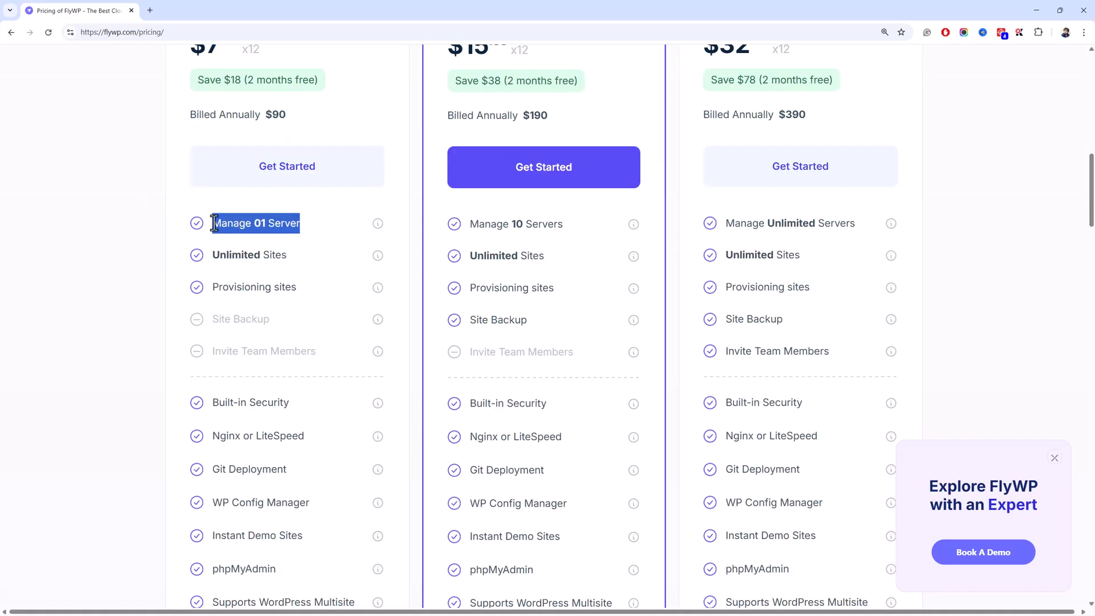
left_click_drag(287, 255, 213, 252)
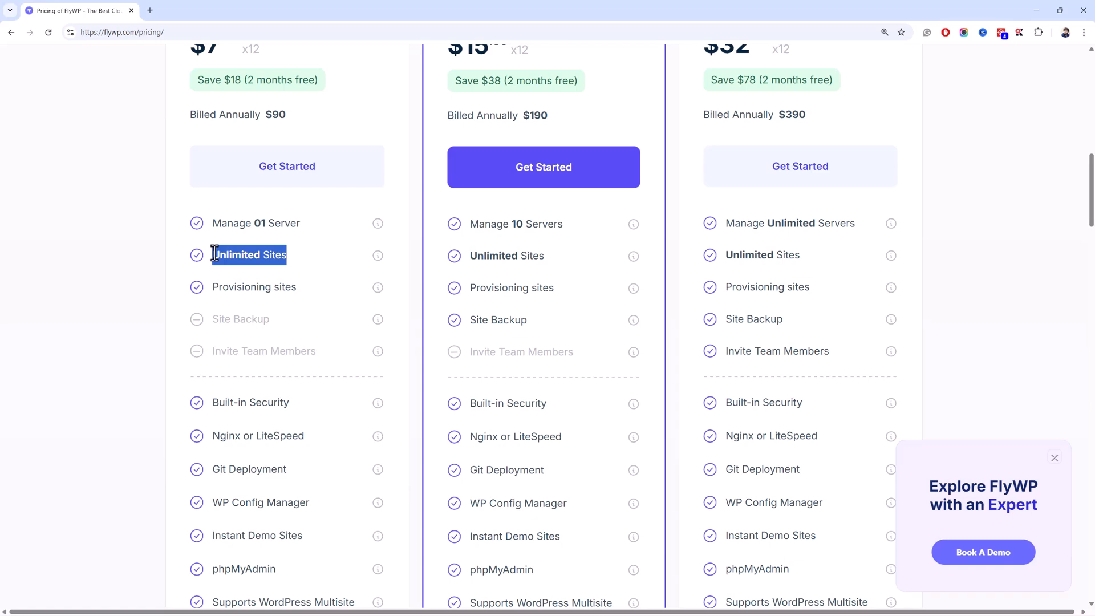
scroll(223, 249, "up", 3)
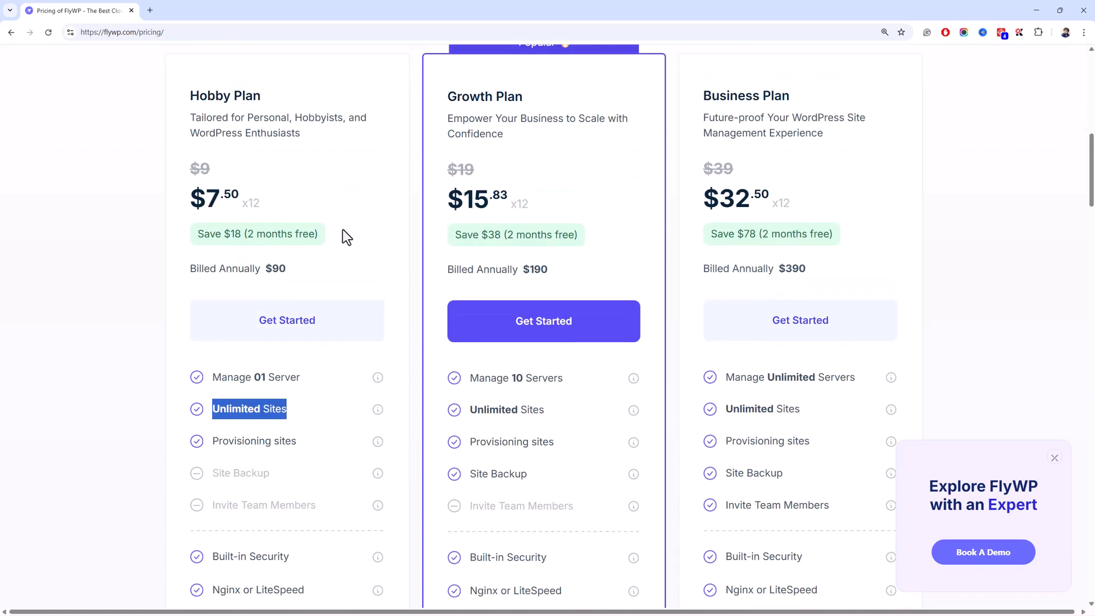
scroll(549, 227, "up", 3)
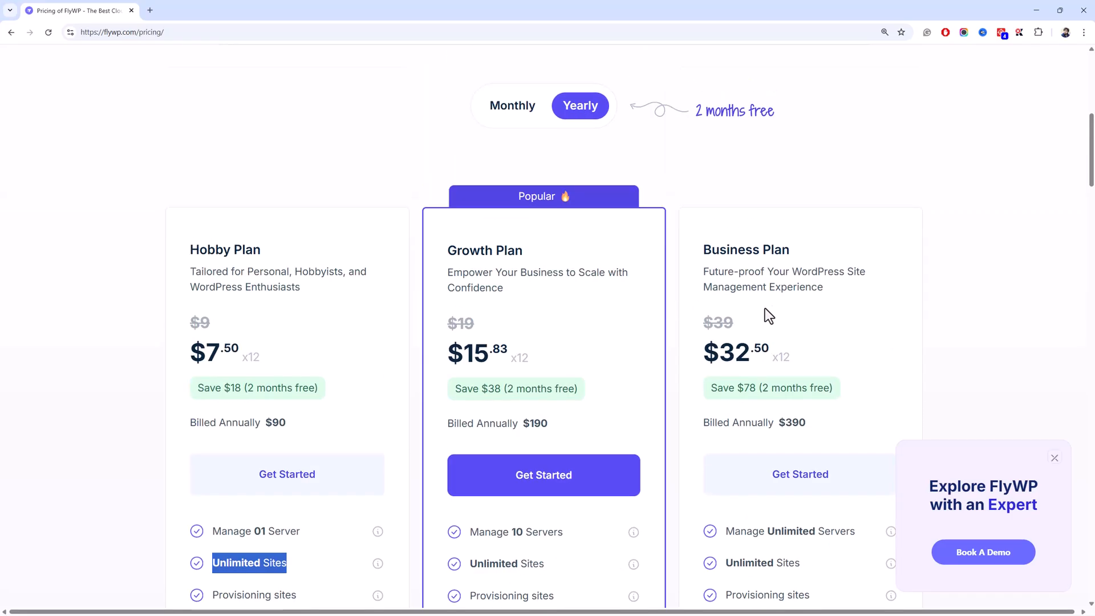
scroll(657, 310, "down", 3)
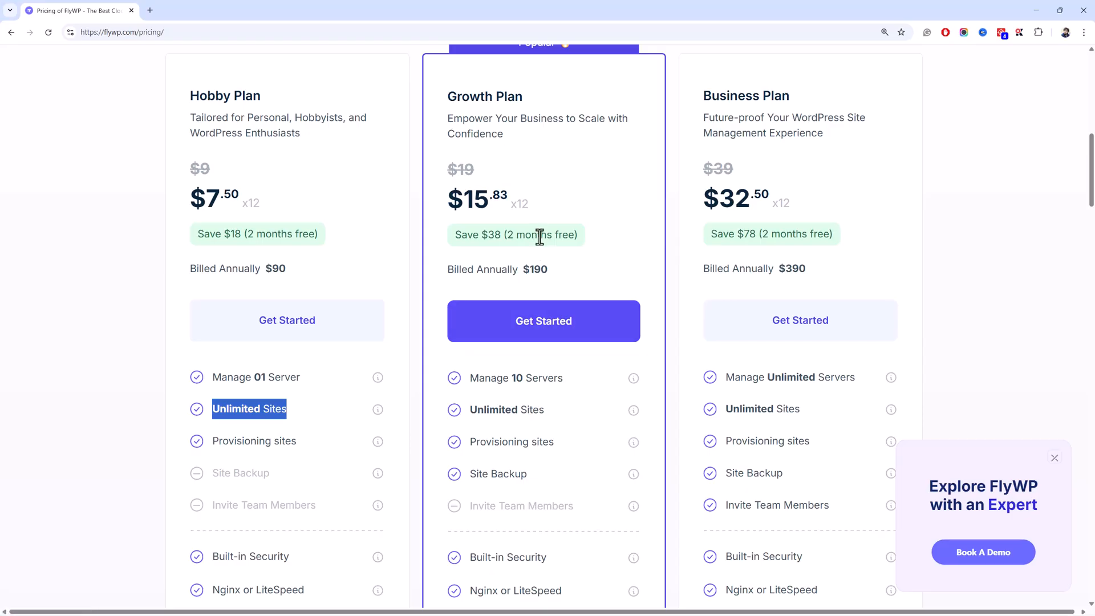
- Compare Growth (10 servers) and Business (unlimited servers), both with Unlimited Sites
left_click_drag(577, 380, 468, 378)
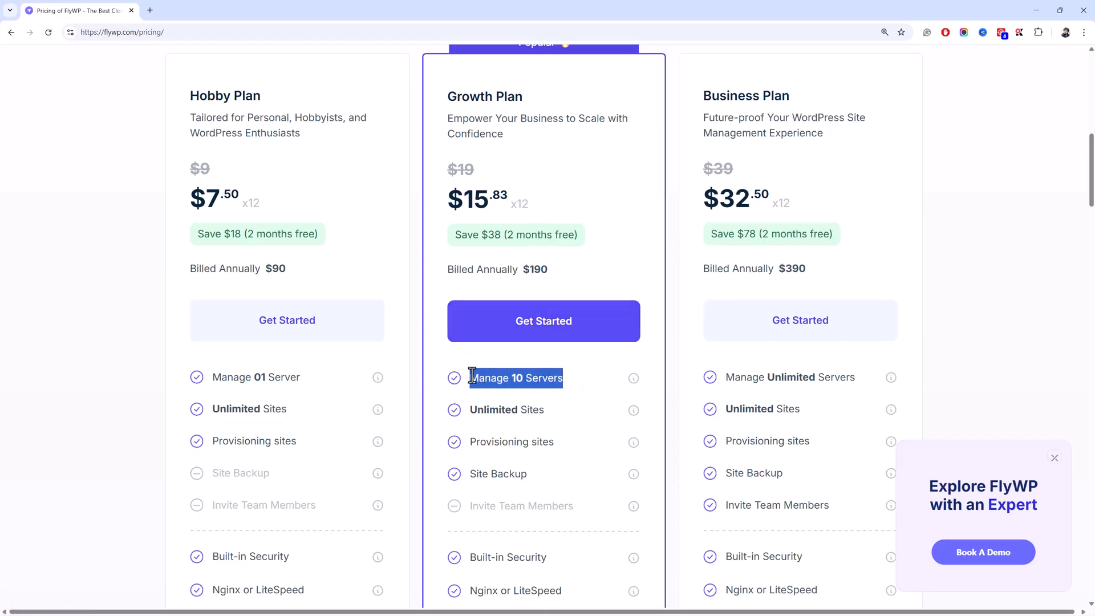
left_click_drag(562, 411, 478, 409)
left_click_drag(870, 379, 725, 378)
left_click_drag(814, 415, 733, 415)
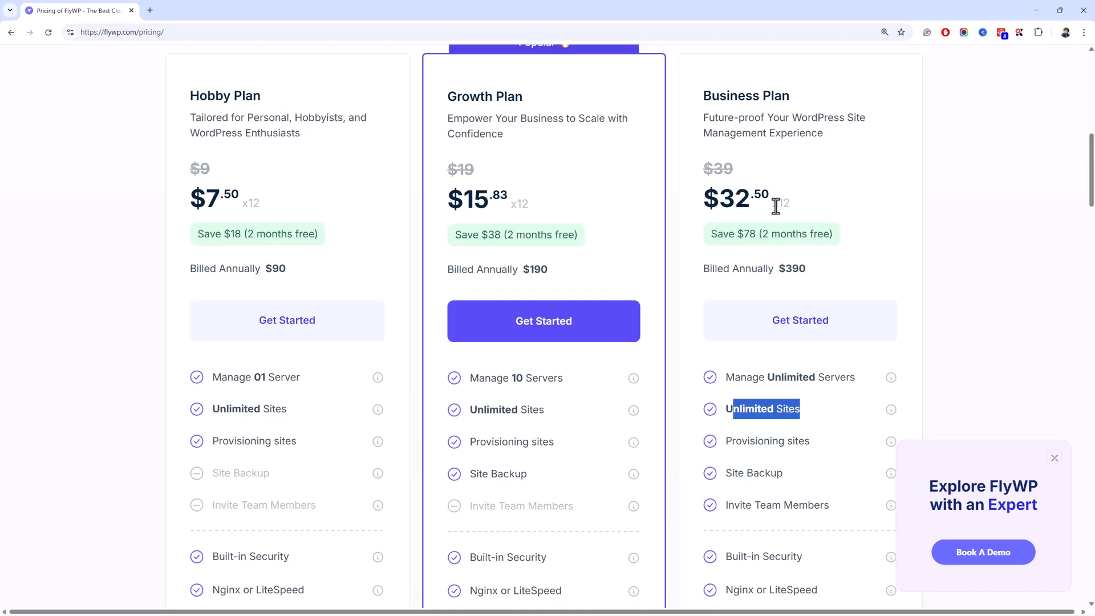
- Scroll back up to the yearly plan prices: $7.50, $15.83 and $32.50 per month
scroll(776, 206, "up", 3)
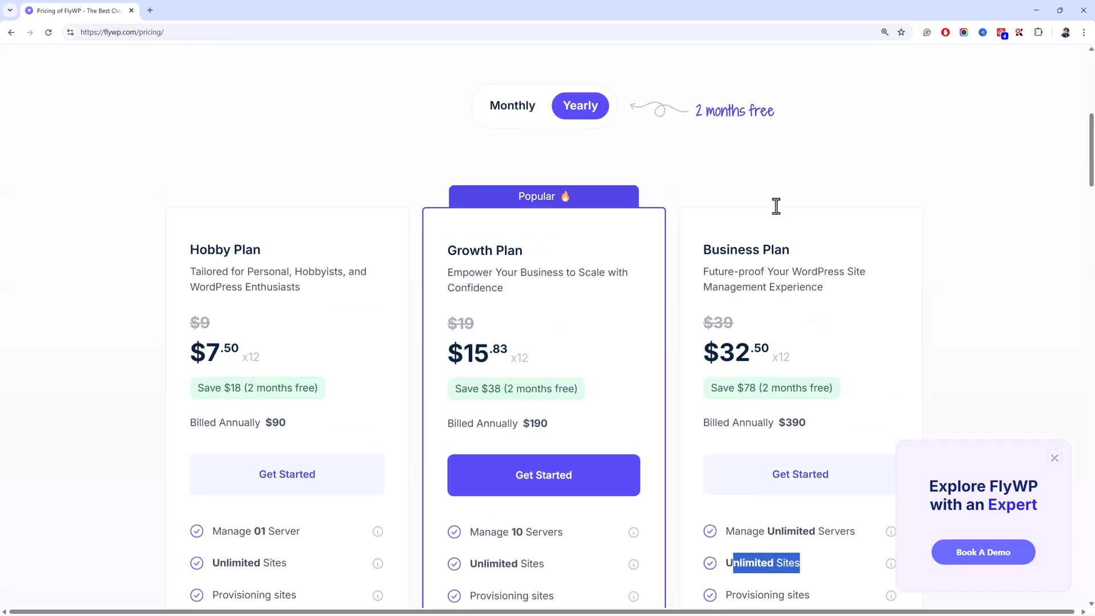
scroll(776, 206, "up", 9)
scroll(775, 207, "down", 3)
scroll(776, 206, "up", 3)
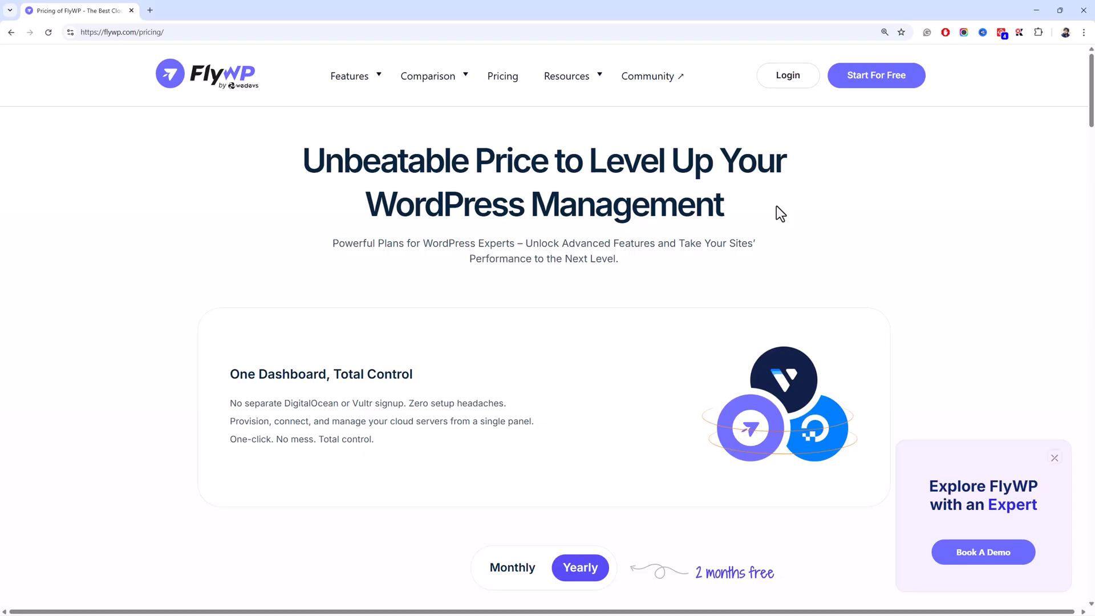
scroll(781, 214, "down", 10)
mouse_move(583, 217)
scroll(583, 217, "up", 3)
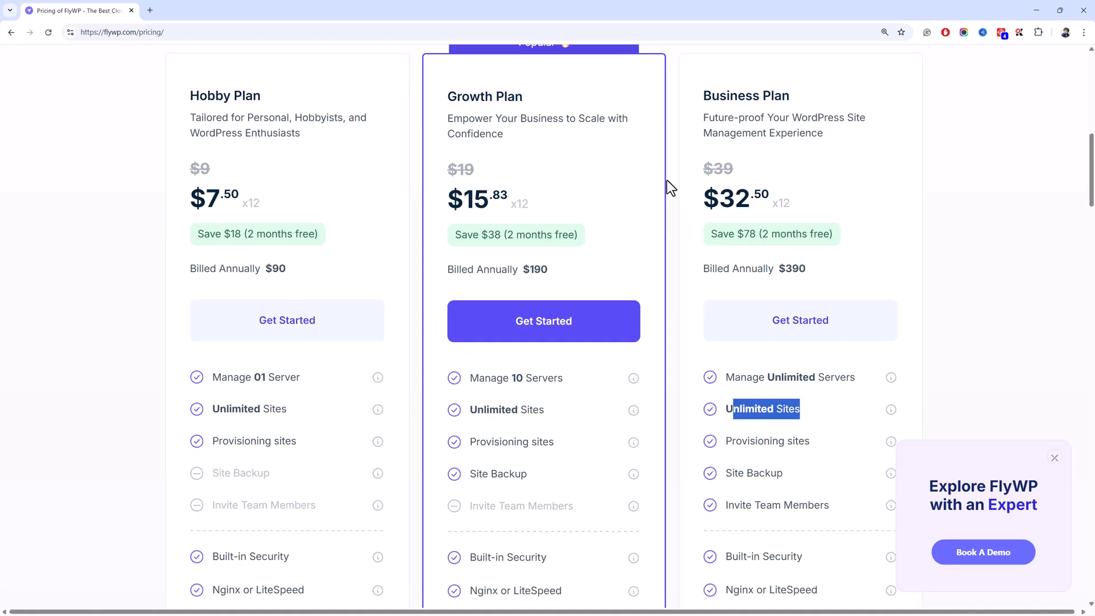
scroll(666, 180, "up", 5)
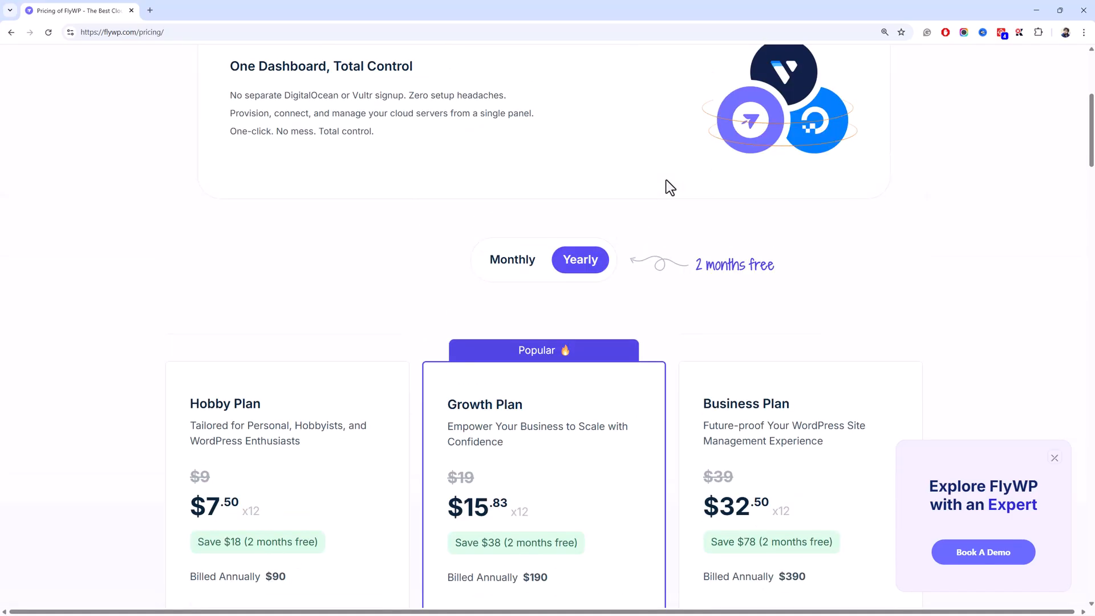
scroll(666, 181, "up", 5)
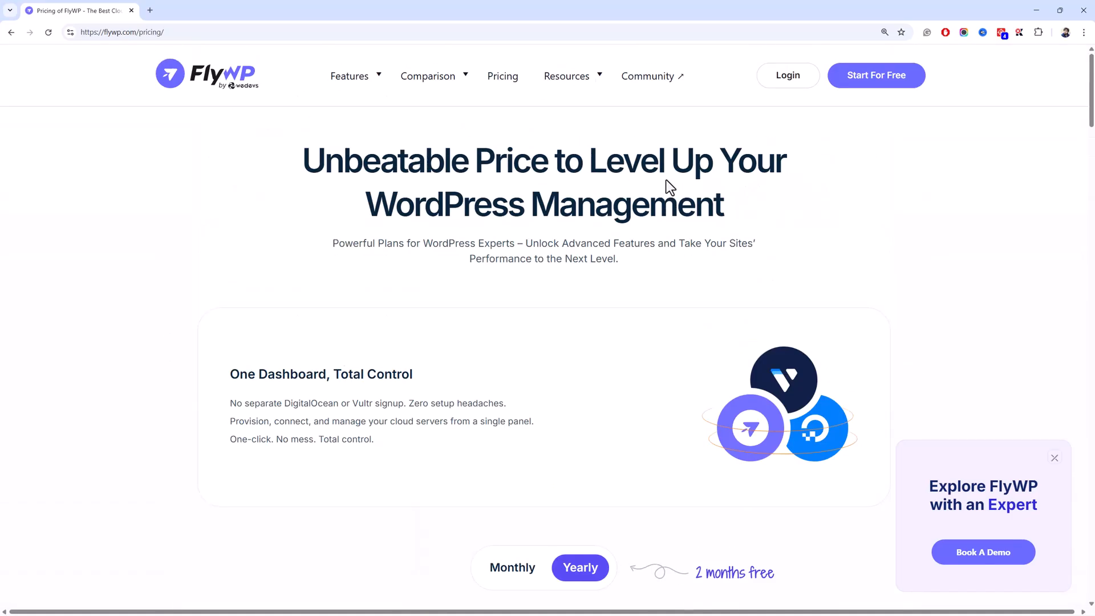